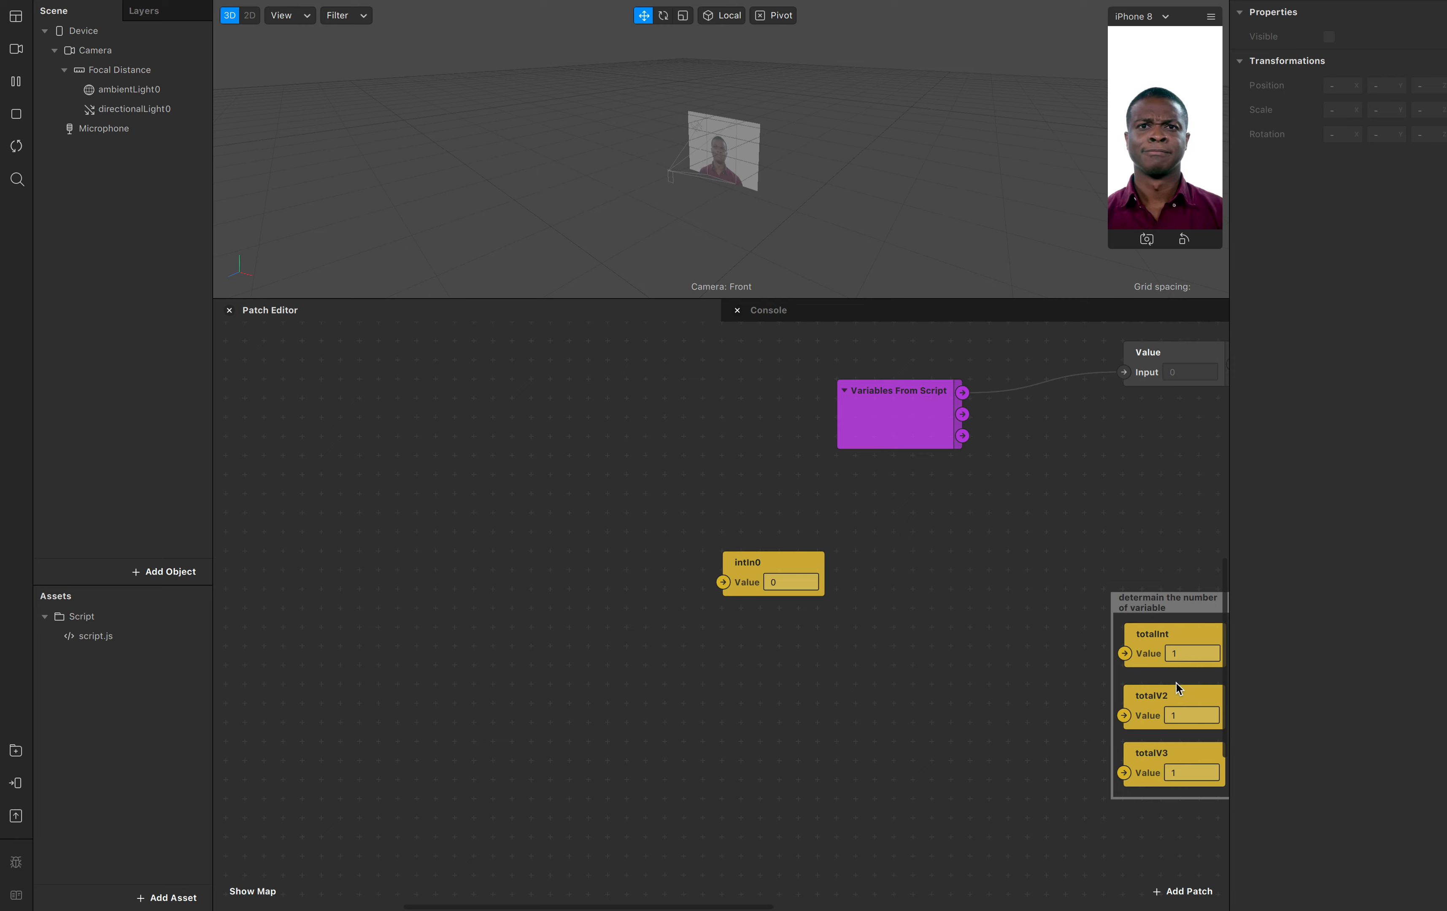
Set the totalV2 and totalV3 patch values to 0, and check the console messages
{"action": "left_click", "coordinate": [1184, 717]}
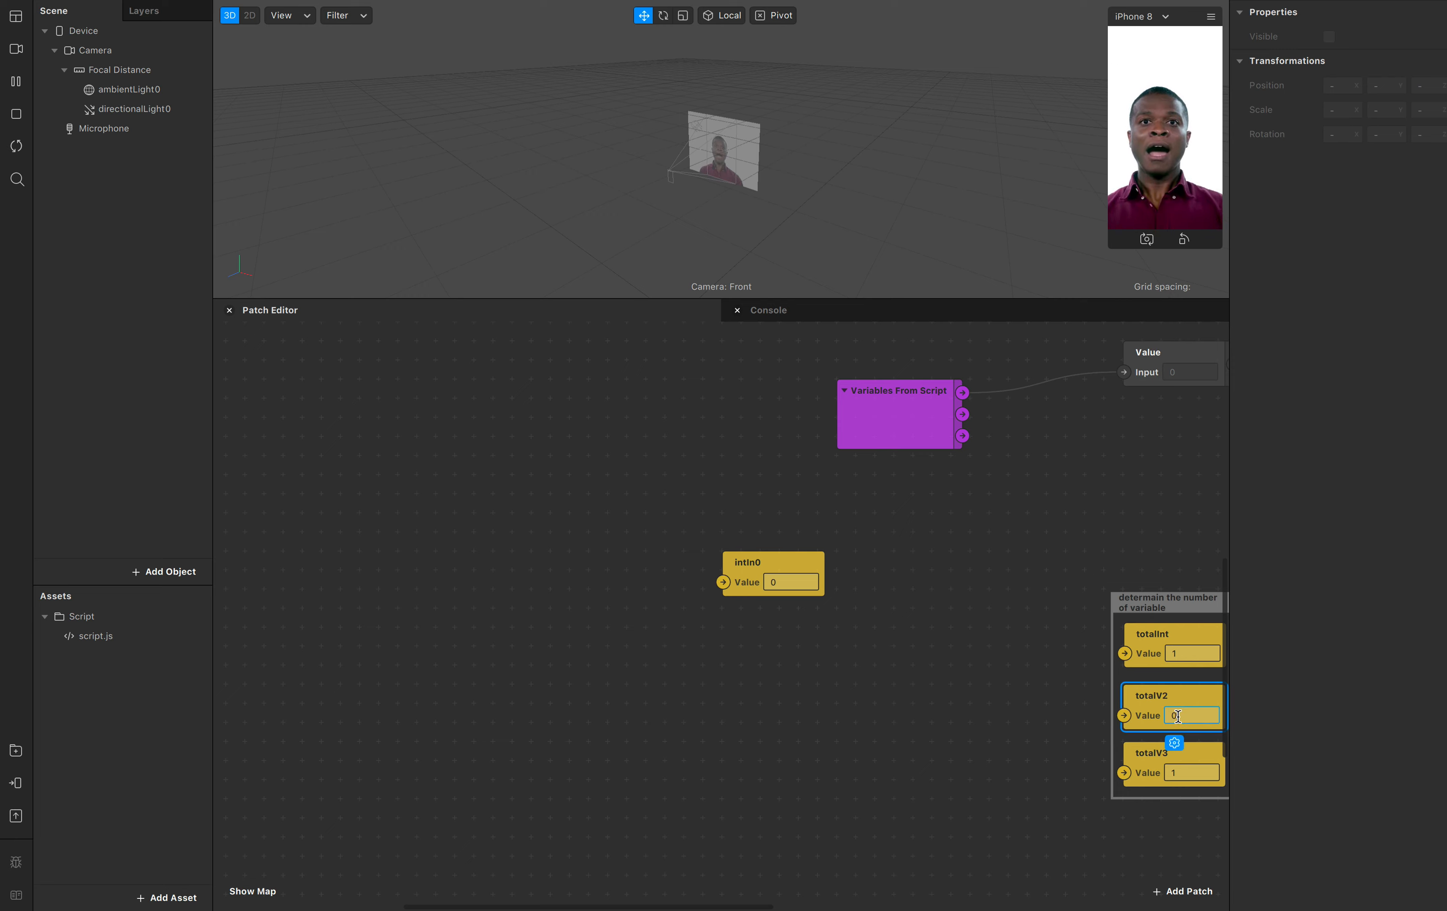
{"action": "left_click", "coordinate": [1184, 774]}
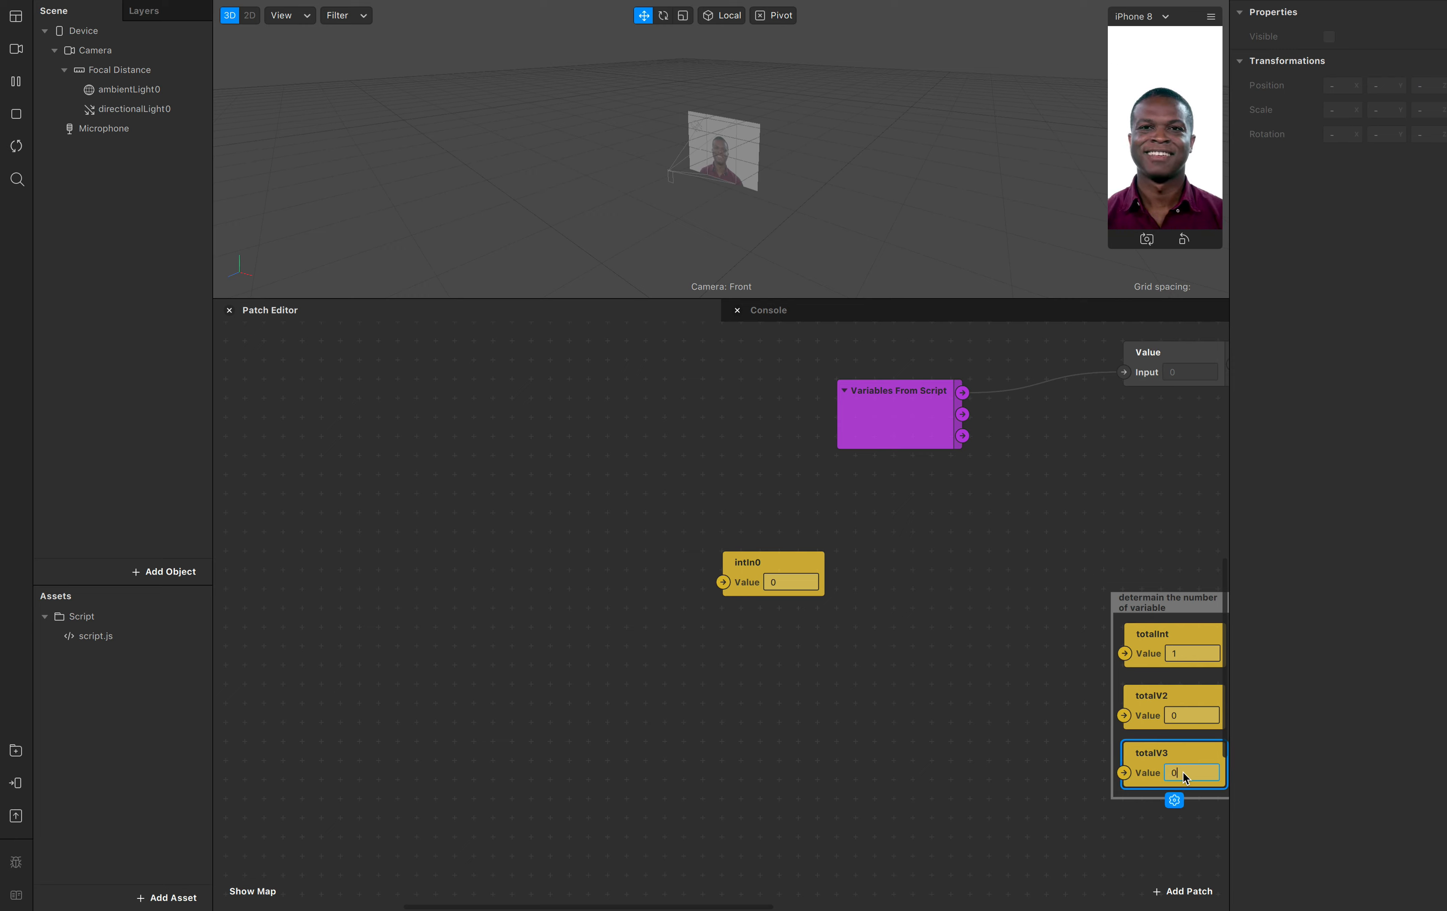
{"action": "key", "text": "Return"}
{"action": "left_click", "coordinate": [895, 312]}
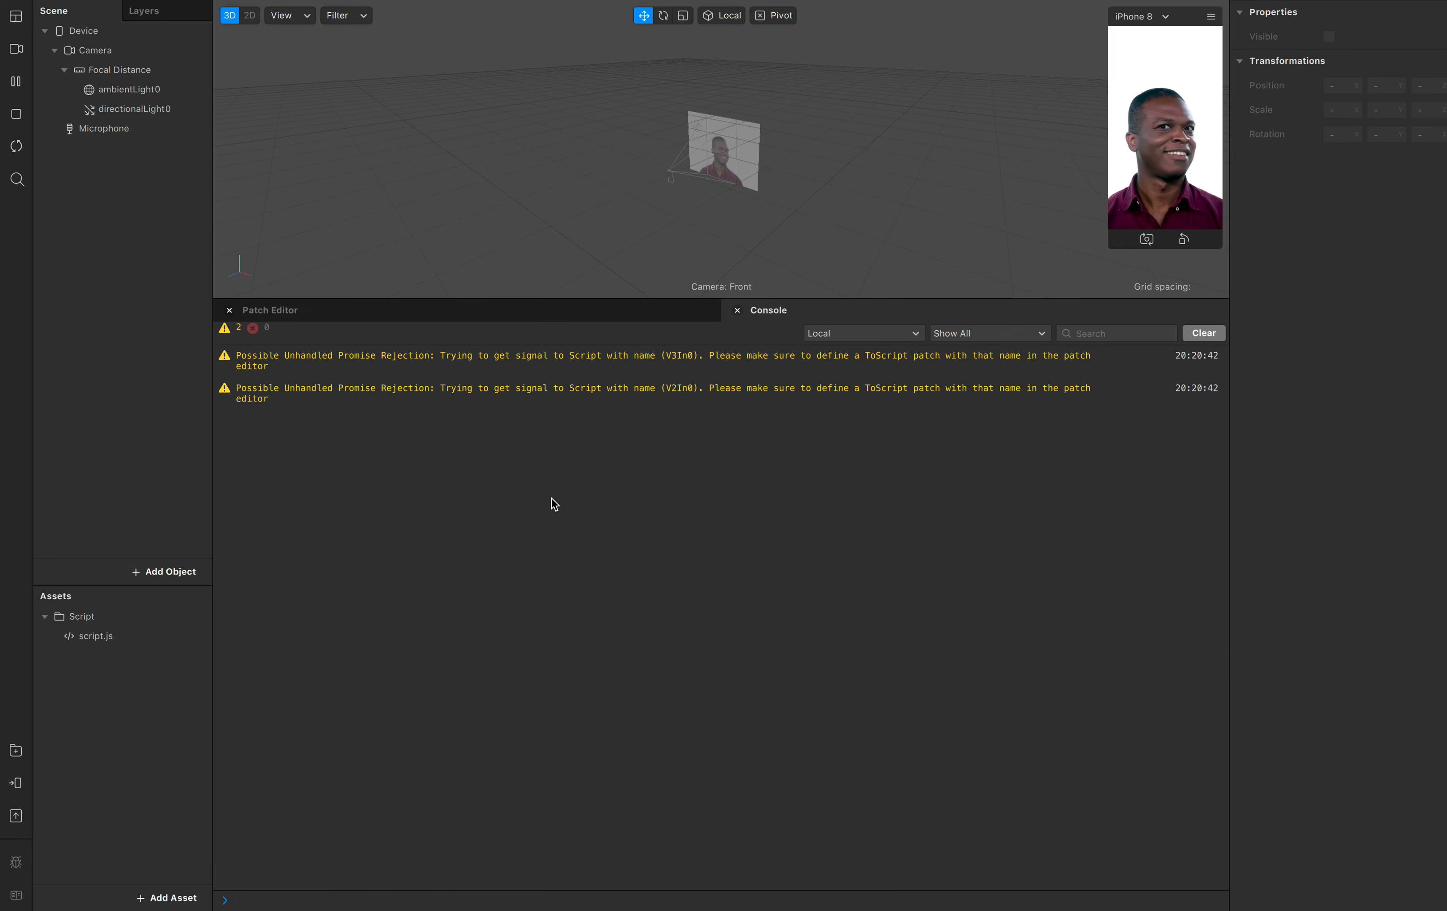
{"action": "left_click", "coordinate": [581, 316]}
Remove V2In0 and V3In0 from the To Script variables and V2Out0 and V3Out0 from the From Script variables of script.js
{"action": "left_click", "coordinate": [132, 625]}
{"action": "left_click", "coordinate": [139, 636]}
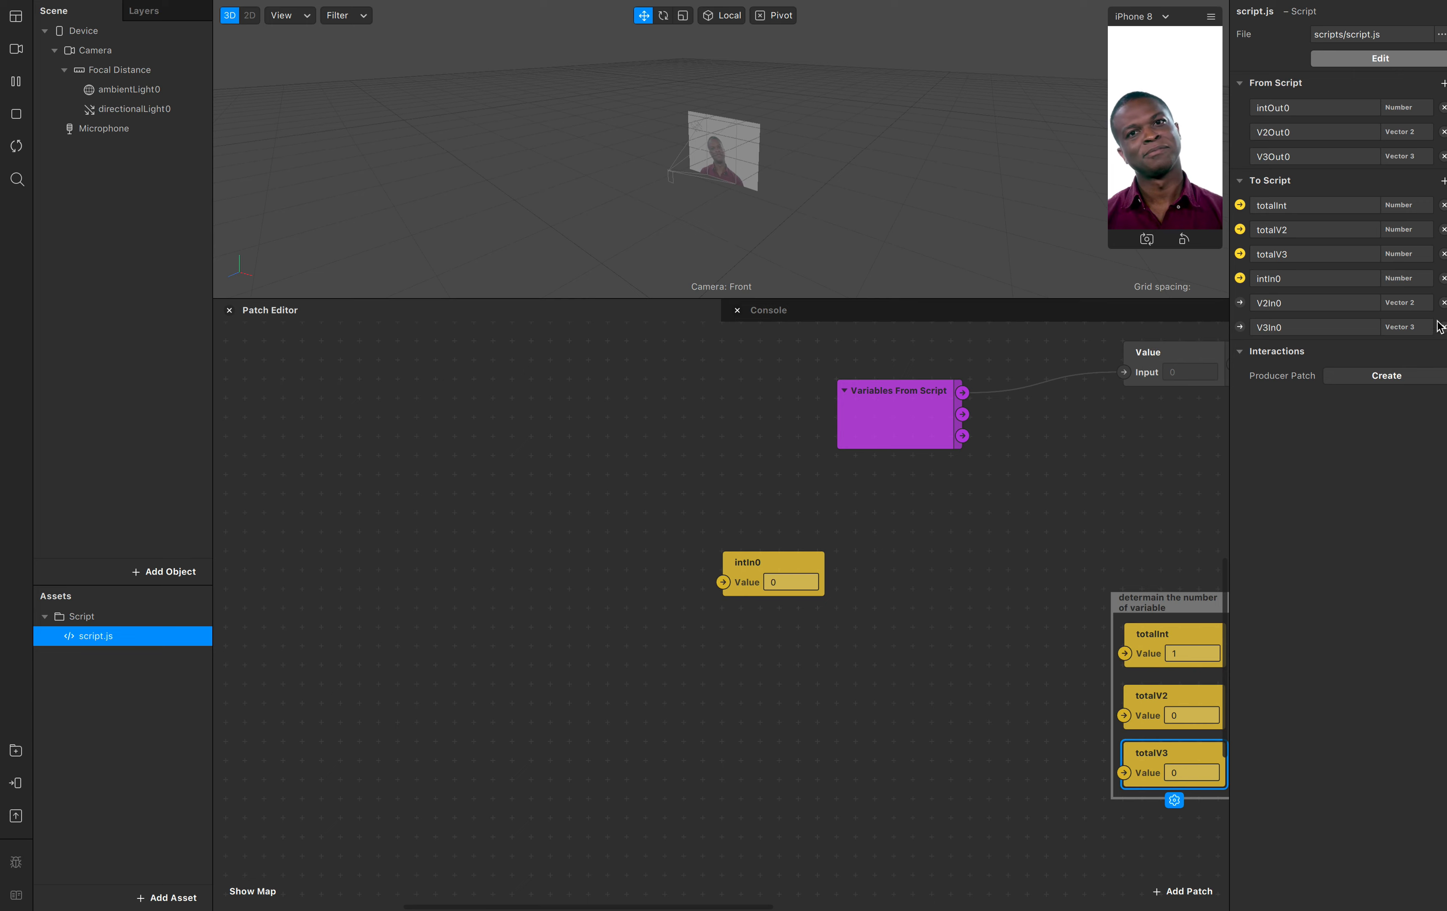
{"action": "left_click", "coordinate": [1444, 303]}
{"action": "left_click", "coordinate": [1444, 303]}
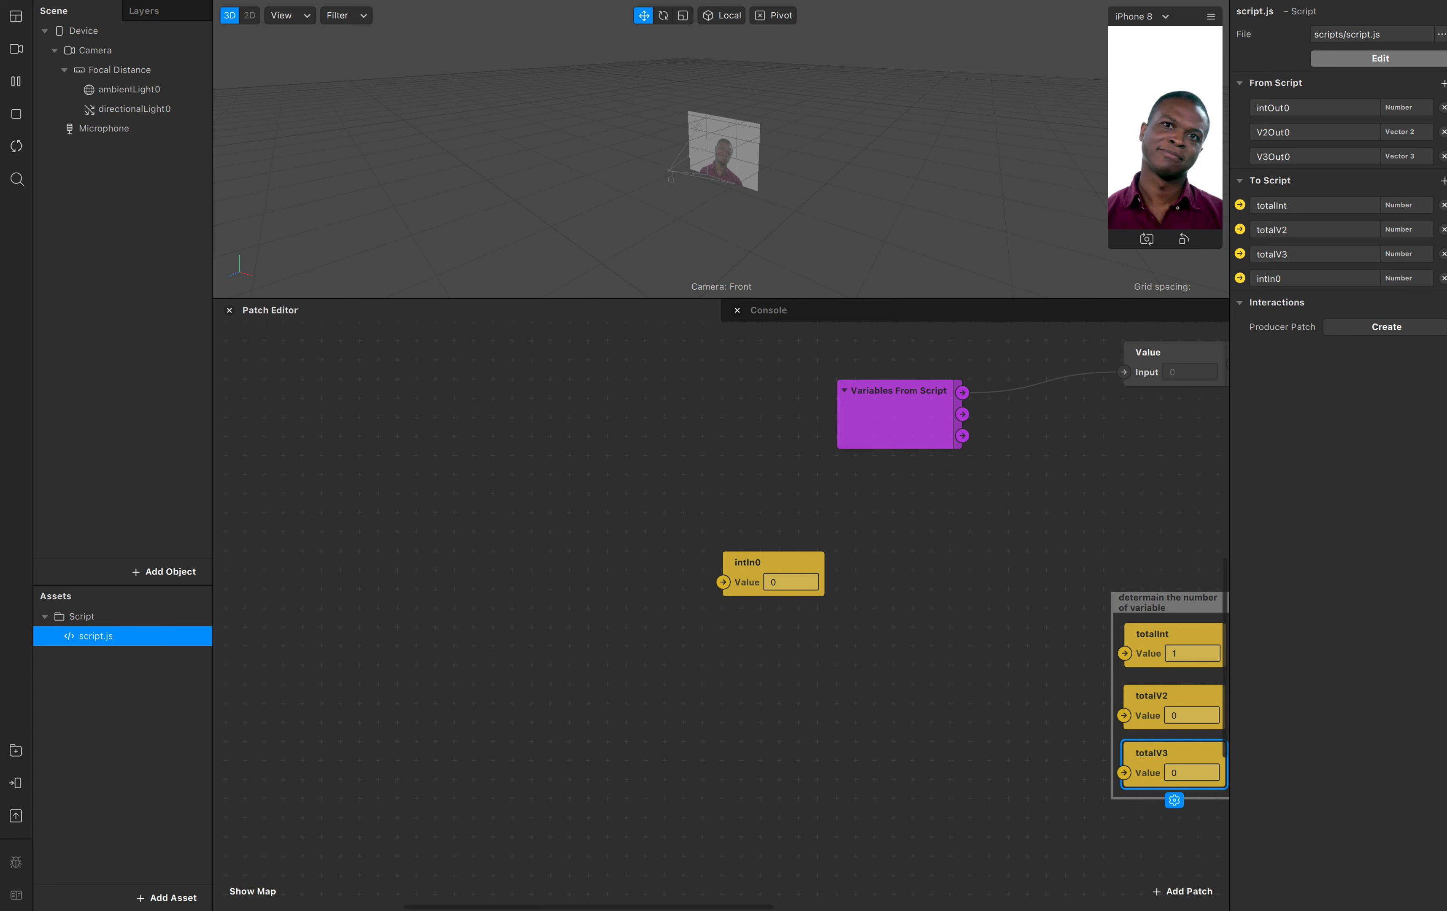
{"action": "left_click", "coordinate": [1444, 132]}
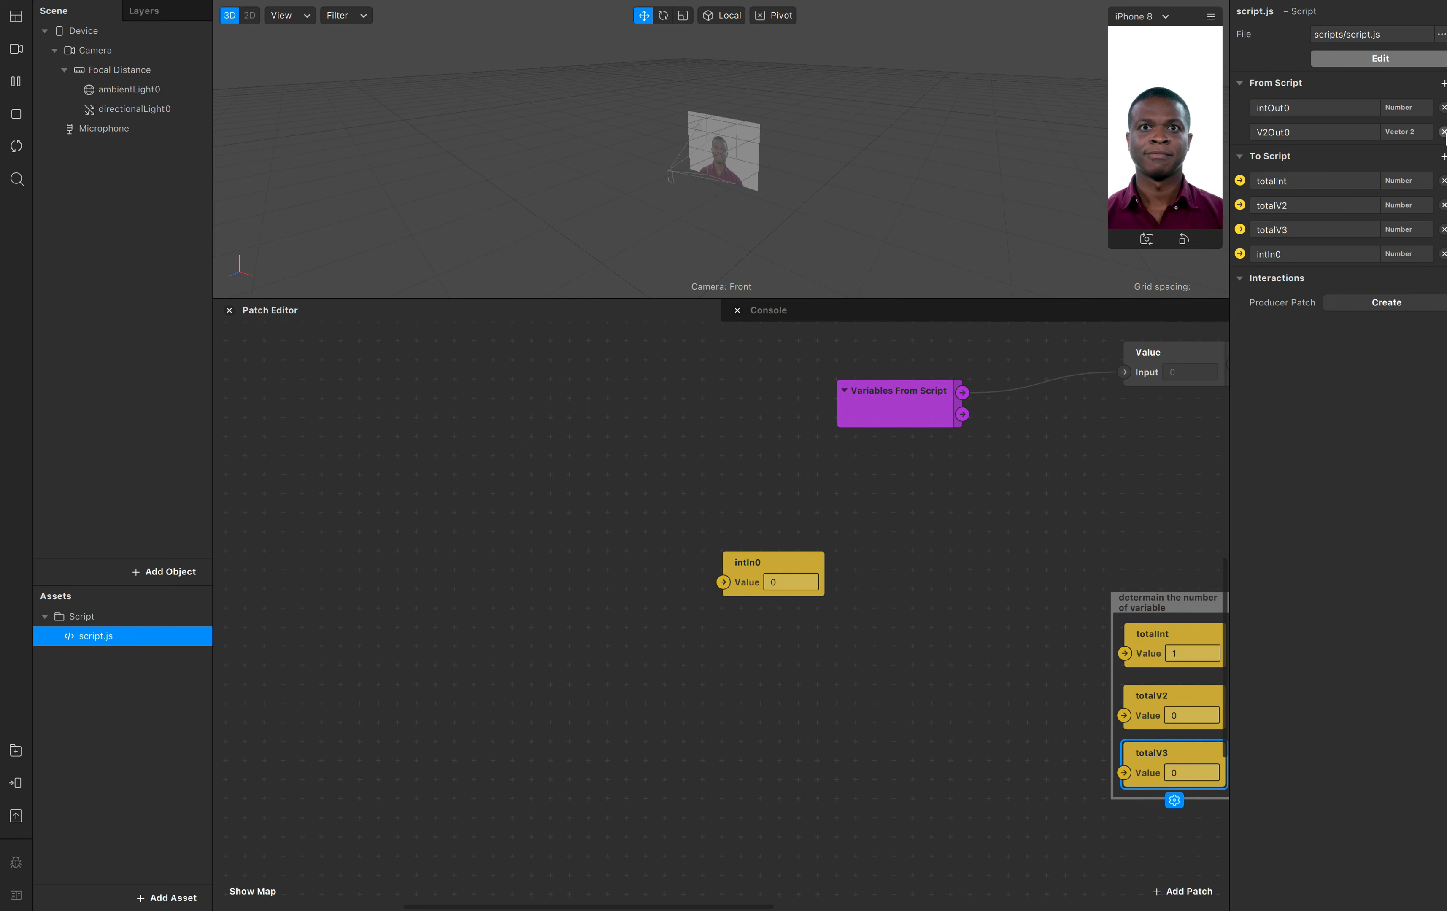
{"action": "left_click", "coordinate": [1444, 132]}
Delete the totalV2 and totalV3 patches with their comment frame, and move the totalInt patch above and left of intIn0
{"action": "scroll", "coordinate": [937, 494], "scroll_direction": "right", "scroll_amount": 5}
{"action": "left_click_drag", "start_coordinate": [1093, 803], "coordinate": [989, 727]}
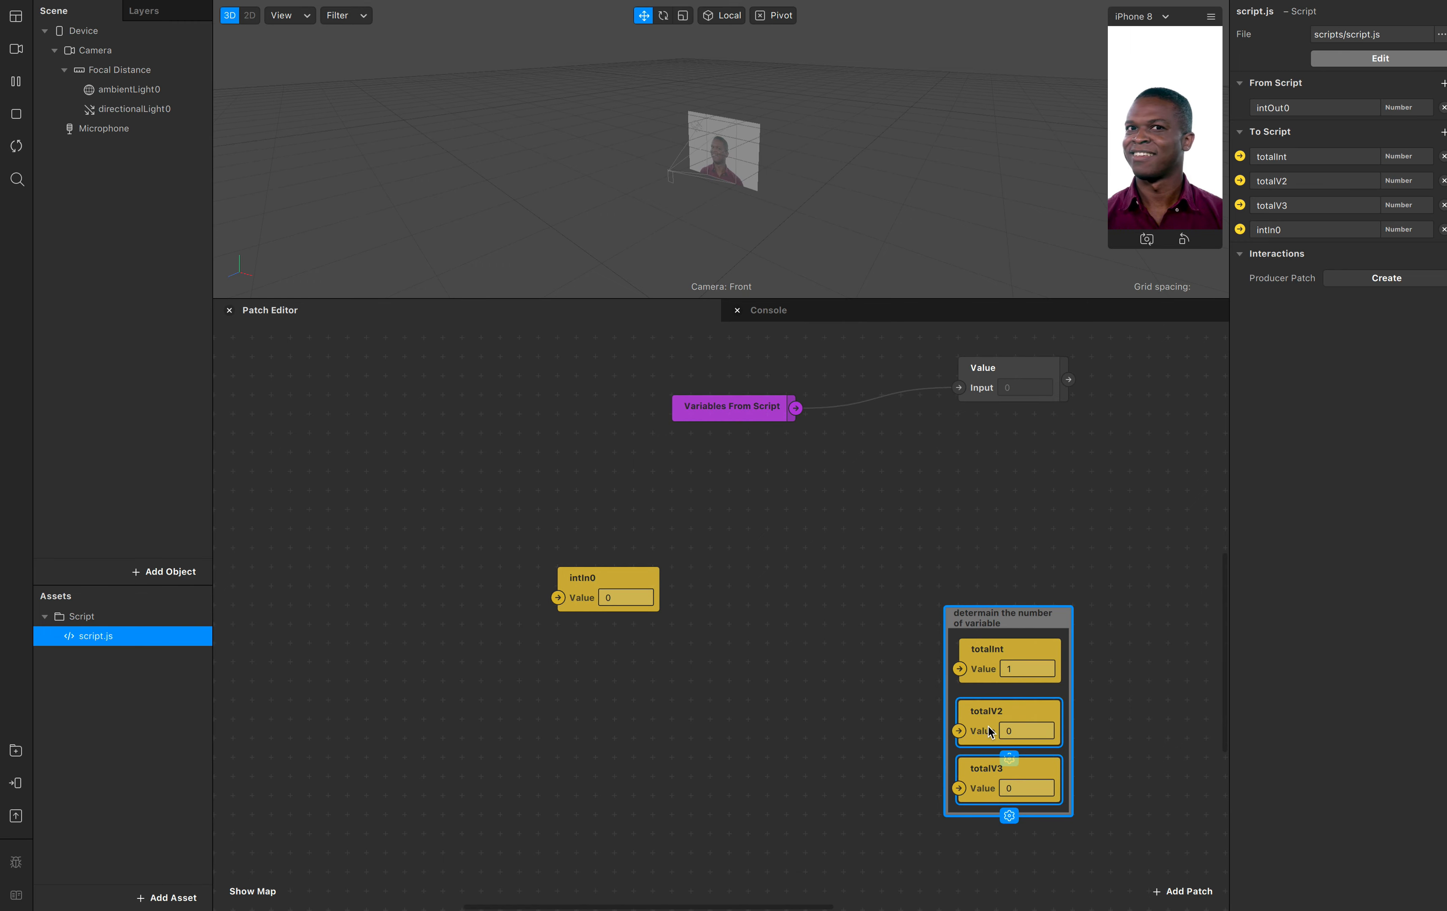
{"action": "key", "text": "BackSpace"}
{"action": "left_click_drag", "start_coordinate": [994, 651], "coordinate": [395, 425]}
{"action": "scroll", "coordinate": [391, 599], "scroll_direction": "left", "scroll_amount": 3}
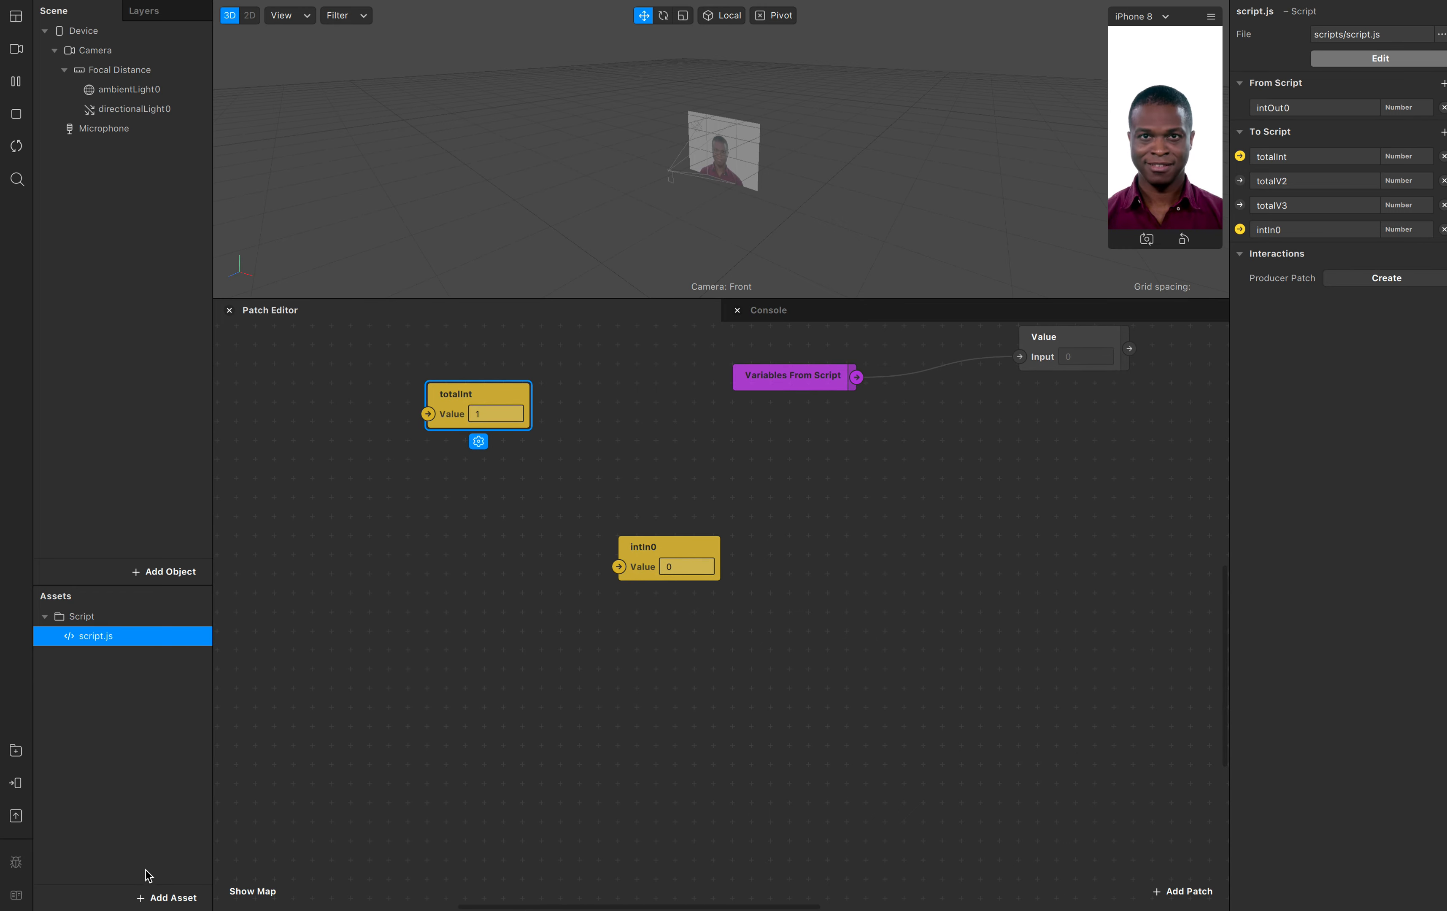
Import the Cube Primitive from the AR Library's 3D Shapes collection into the project assets
{"action": "left_click", "coordinate": [152, 898]}
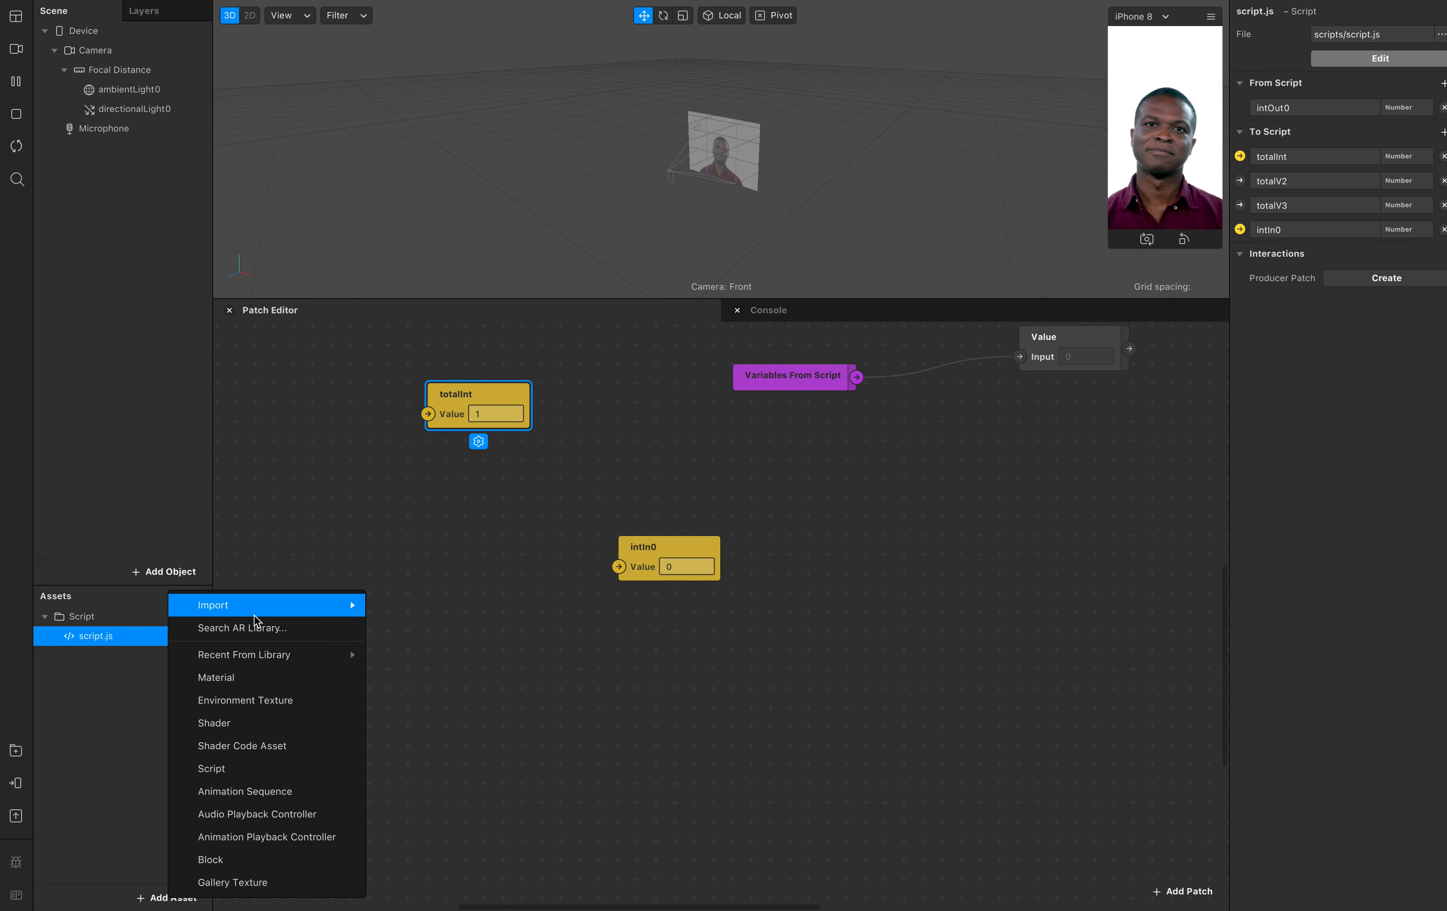
{"action": "left_click", "coordinate": [262, 629]}
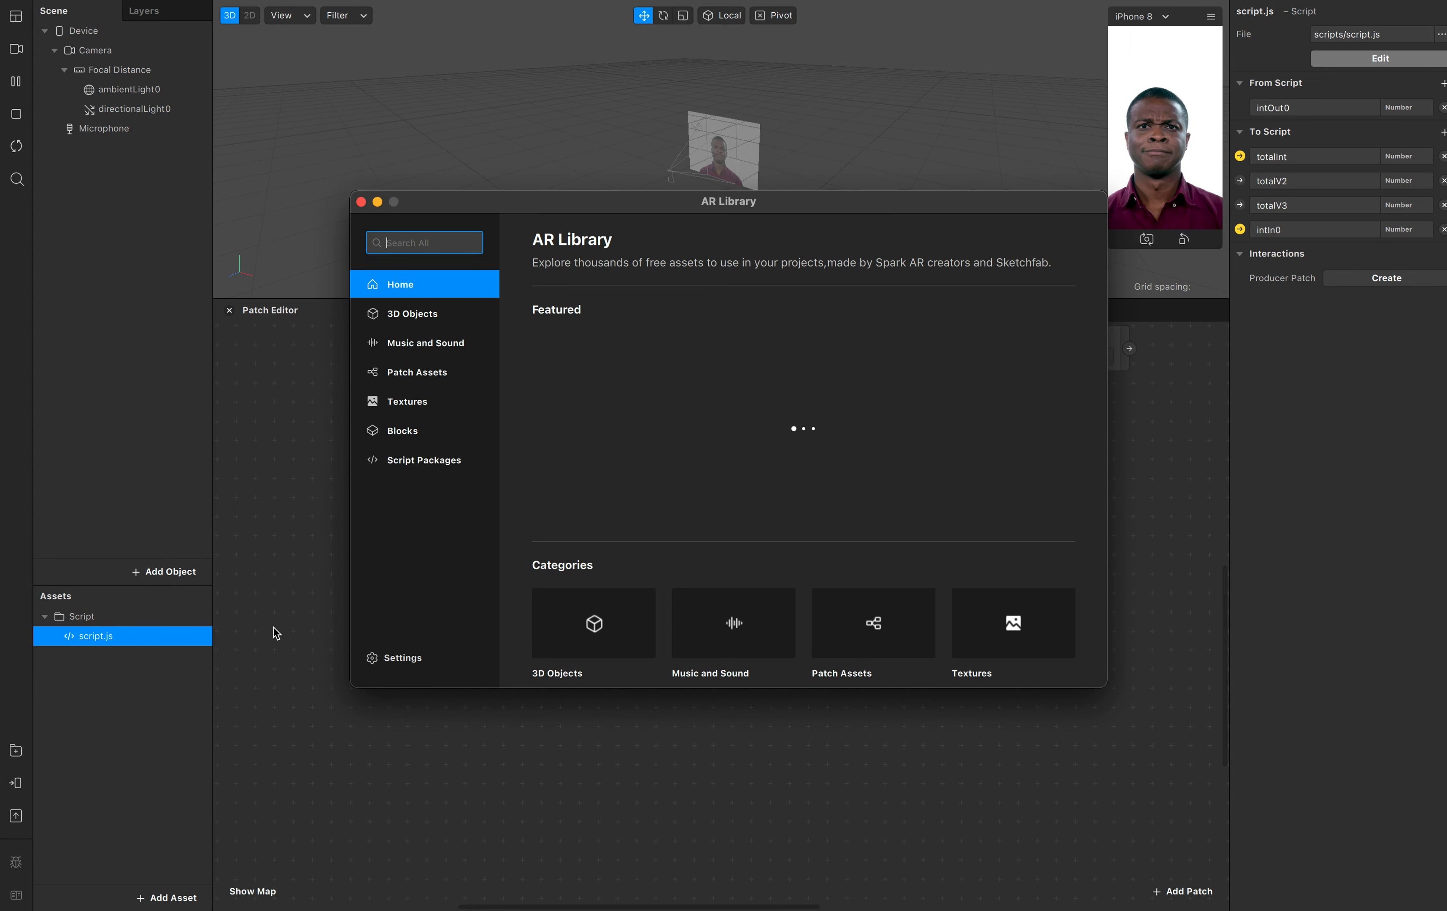
{"action": "left_click", "coordinate": [575, 349]}
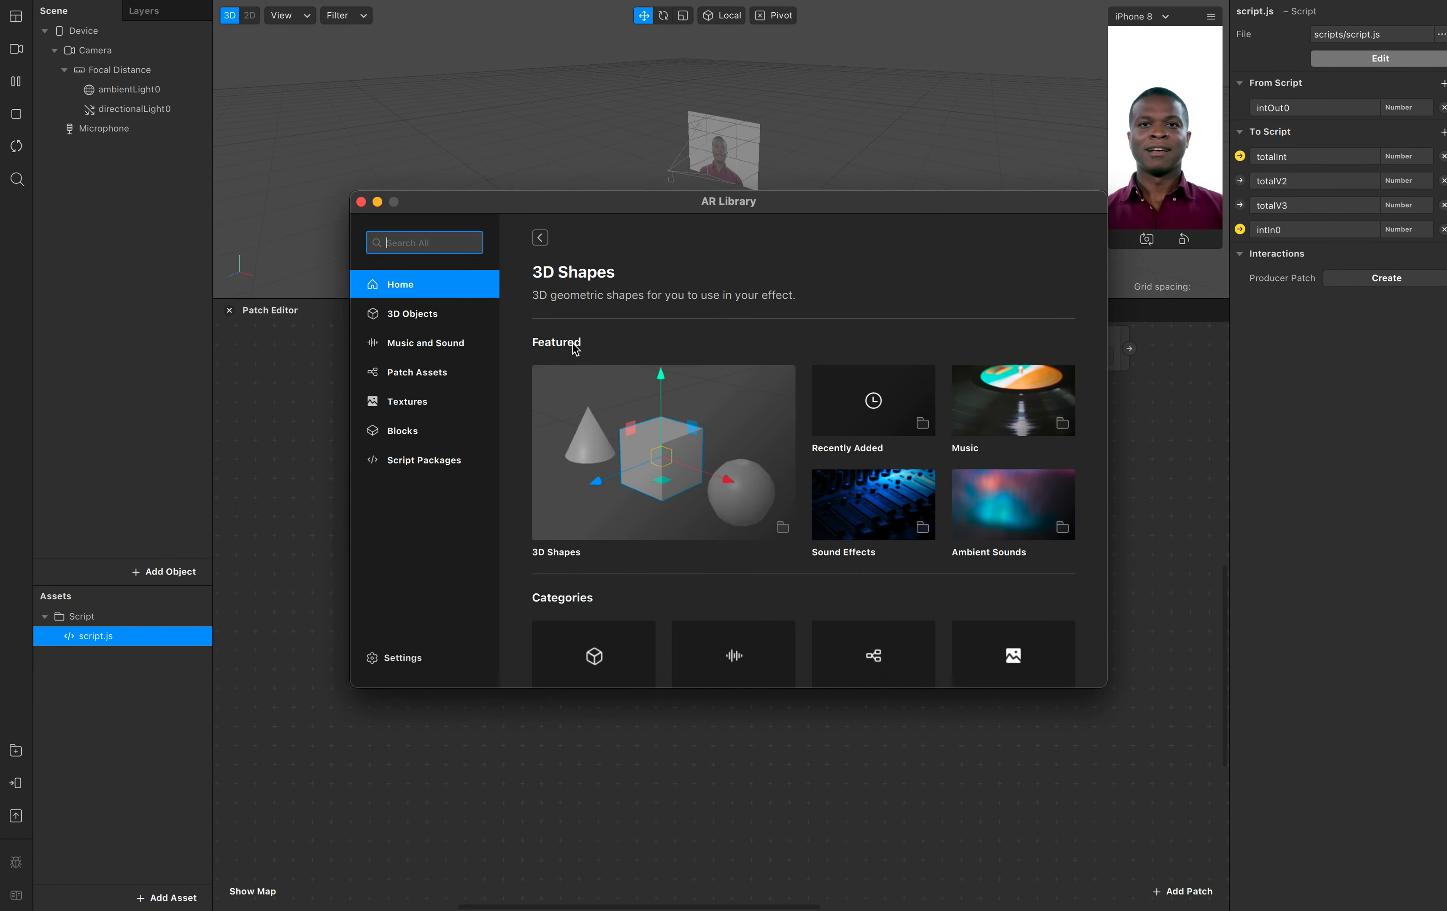
{"action": "left_click", "coordinate": [745, 371]}
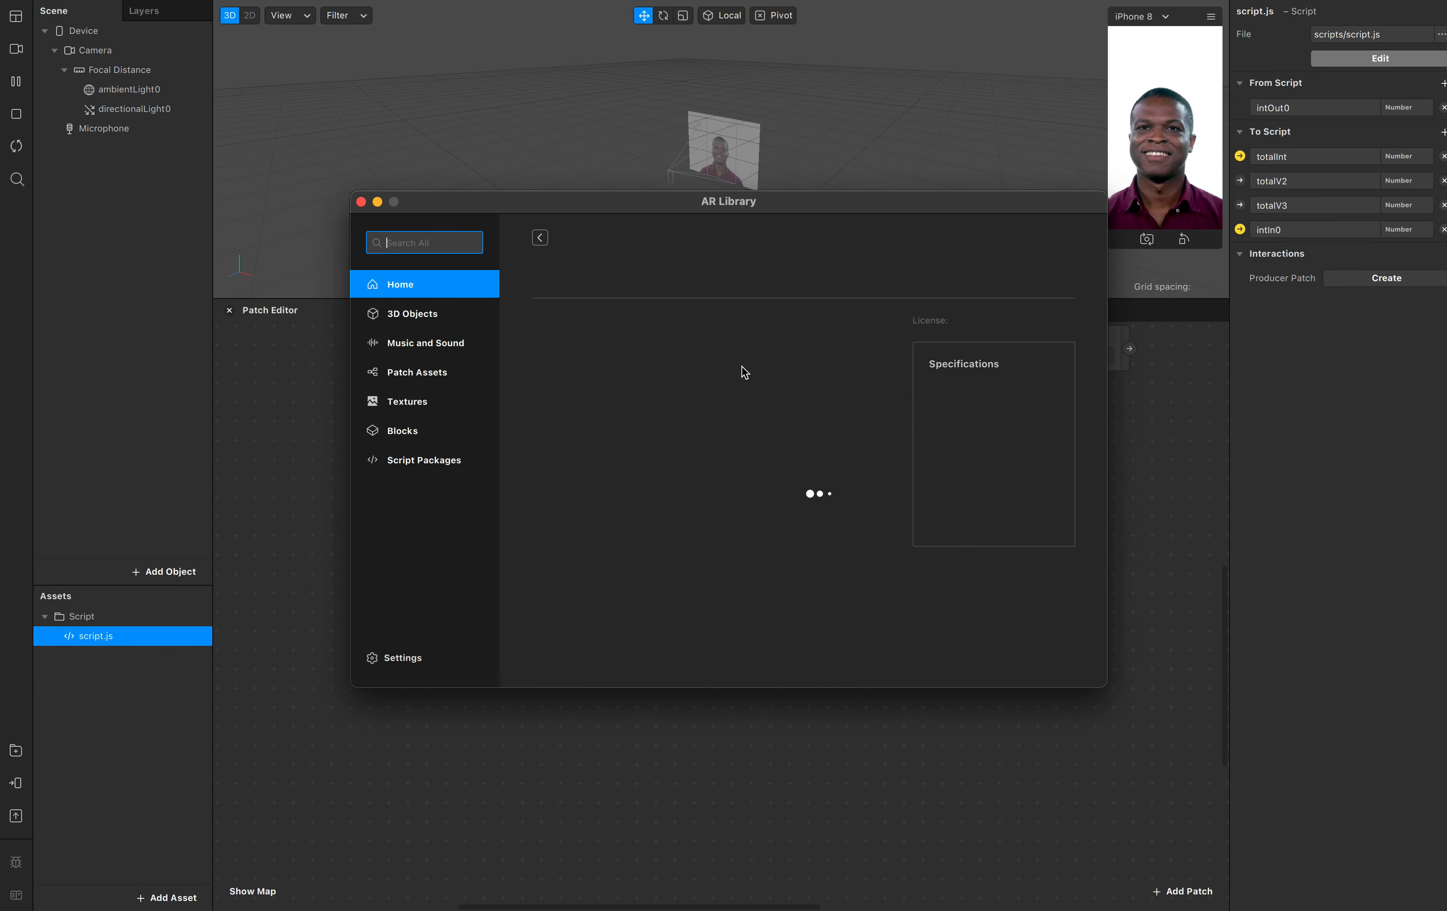
{"action": "left_click", "coordinate": [1017, 281]}
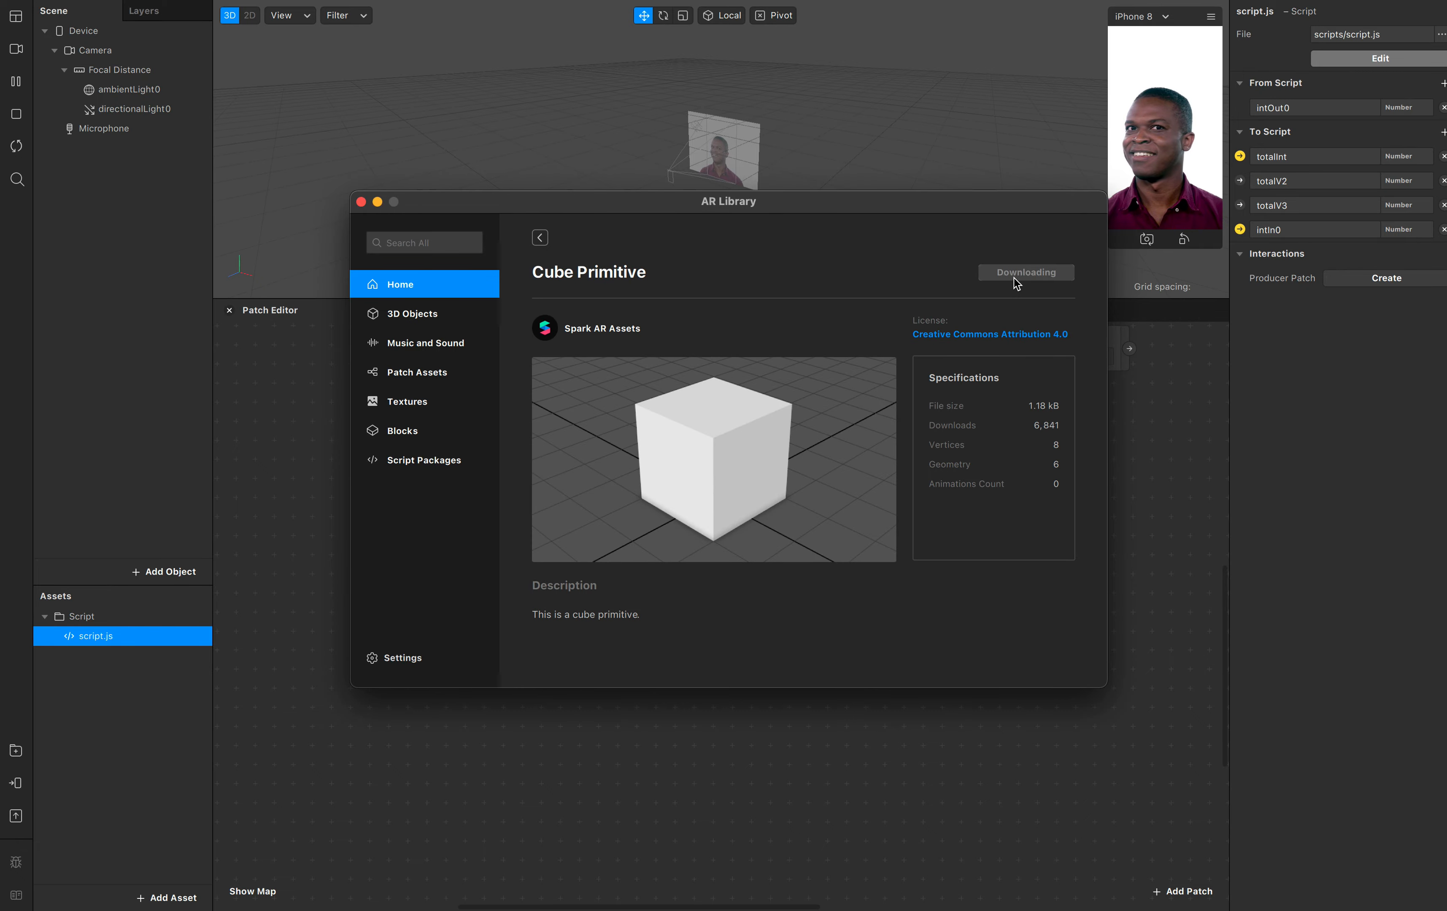
{"action": "left_click", "coordinate": [374, 200]}
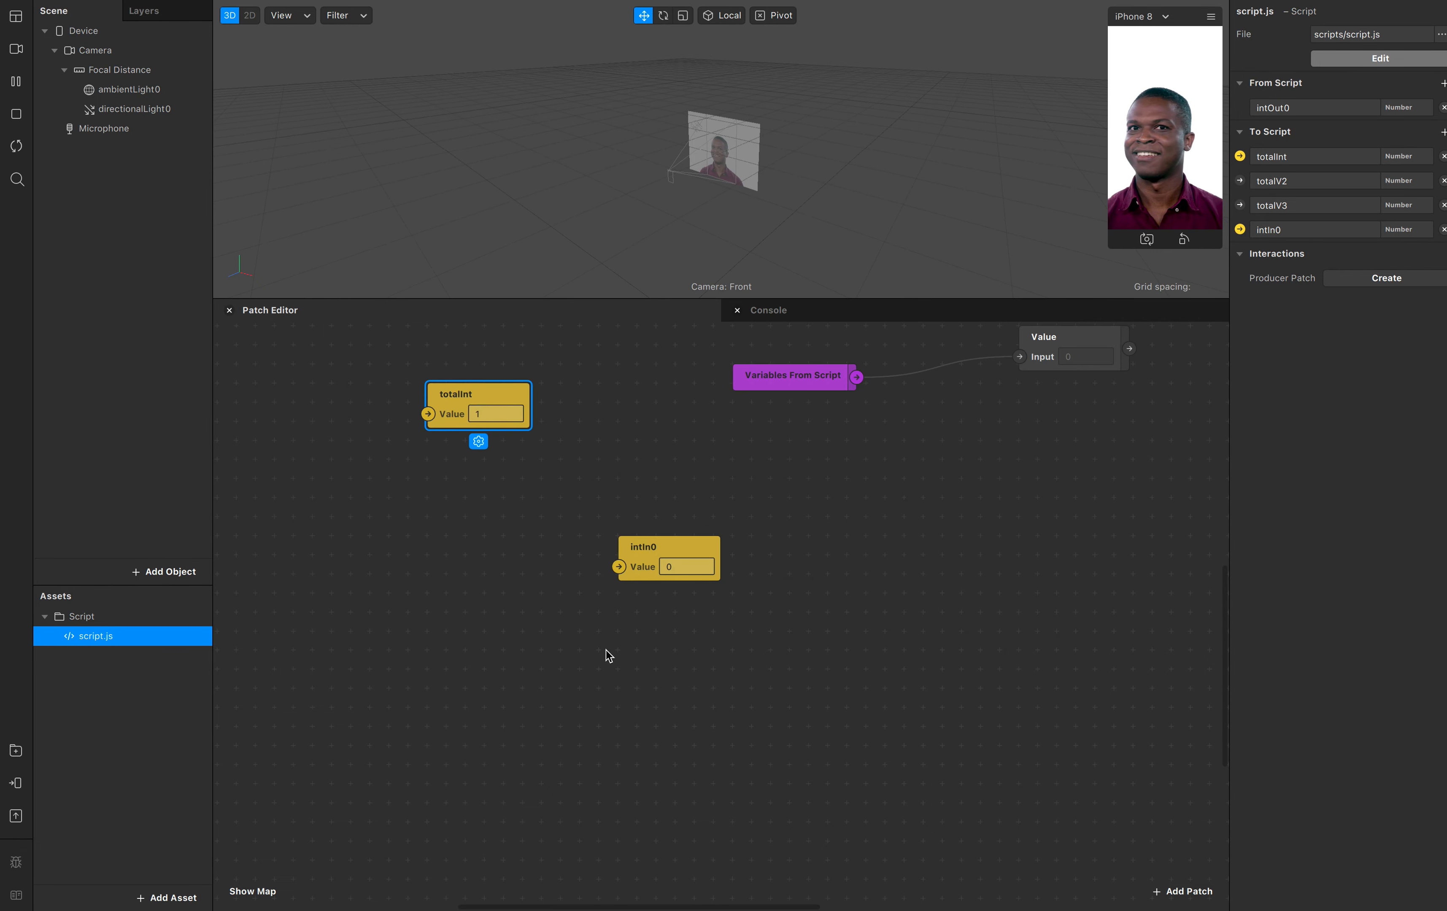
{"action": "key", "text": "ctrl+Up"}
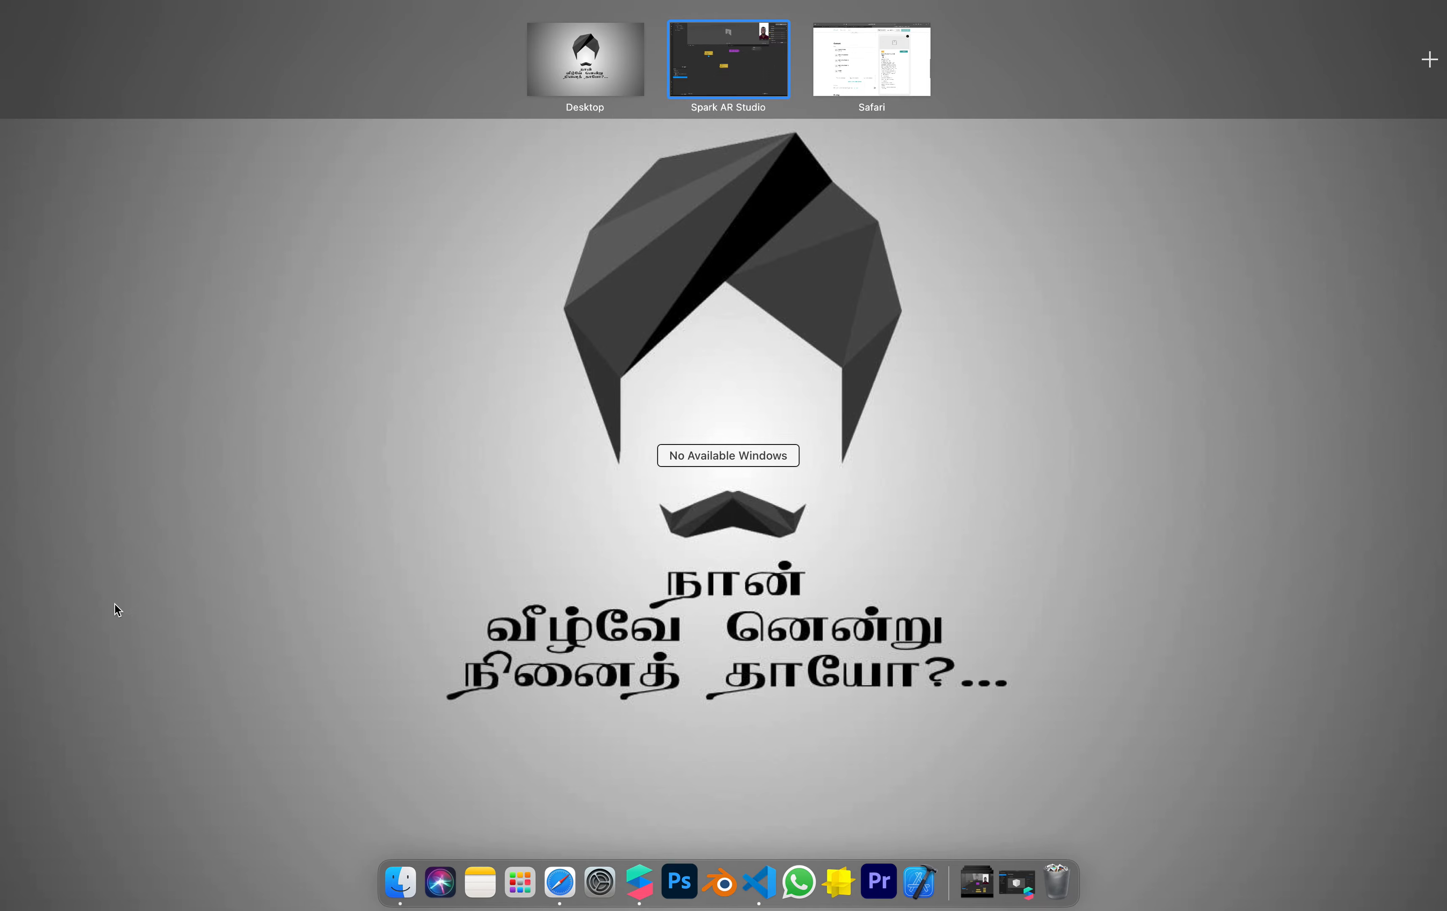
{"action": "left_click", "coordinate": [688, 54]}
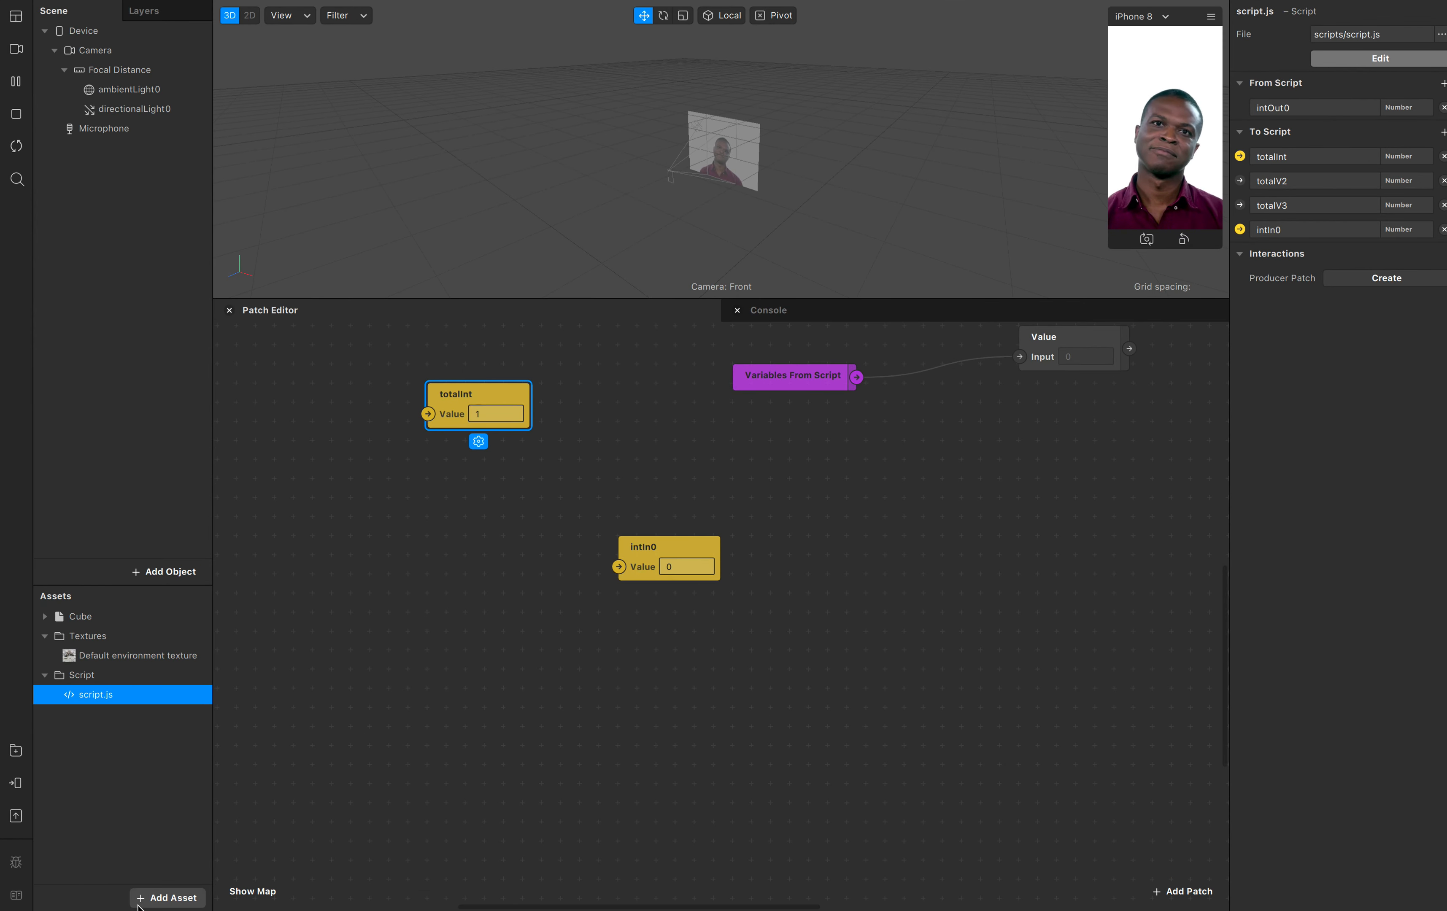
{"action": "left_click", "coordinate": [163, 897]}
{"action": "left_click", "coordinate": [261, 629]}
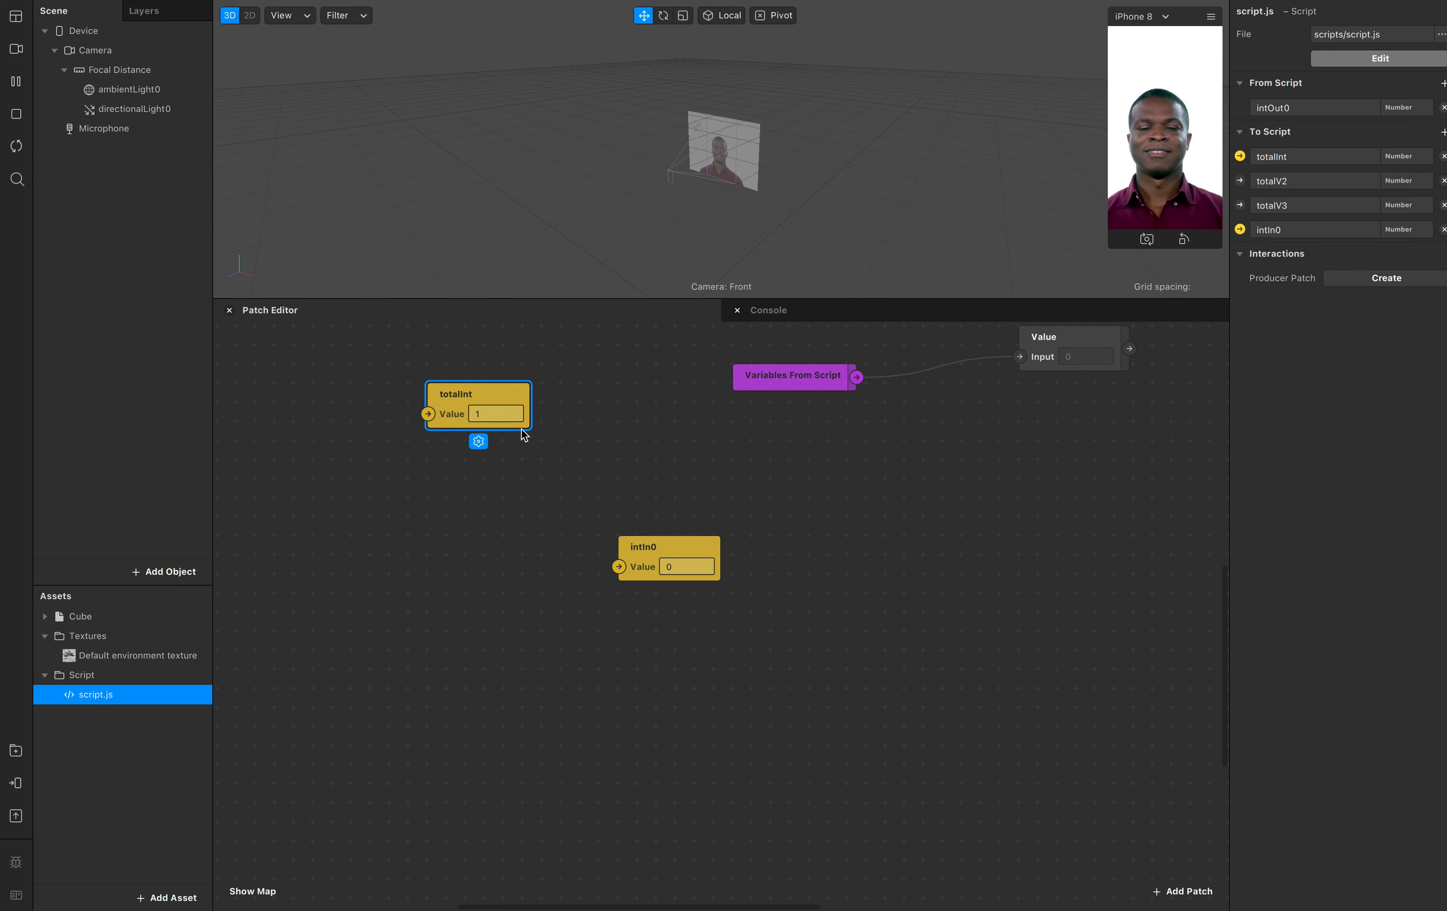
Add the Cube asset to the scene as a child of Focal Distance
{"action": "left_click", "coordinate": [122, 654]}
{"action": "left_click", "coordinate": [124, 619]}
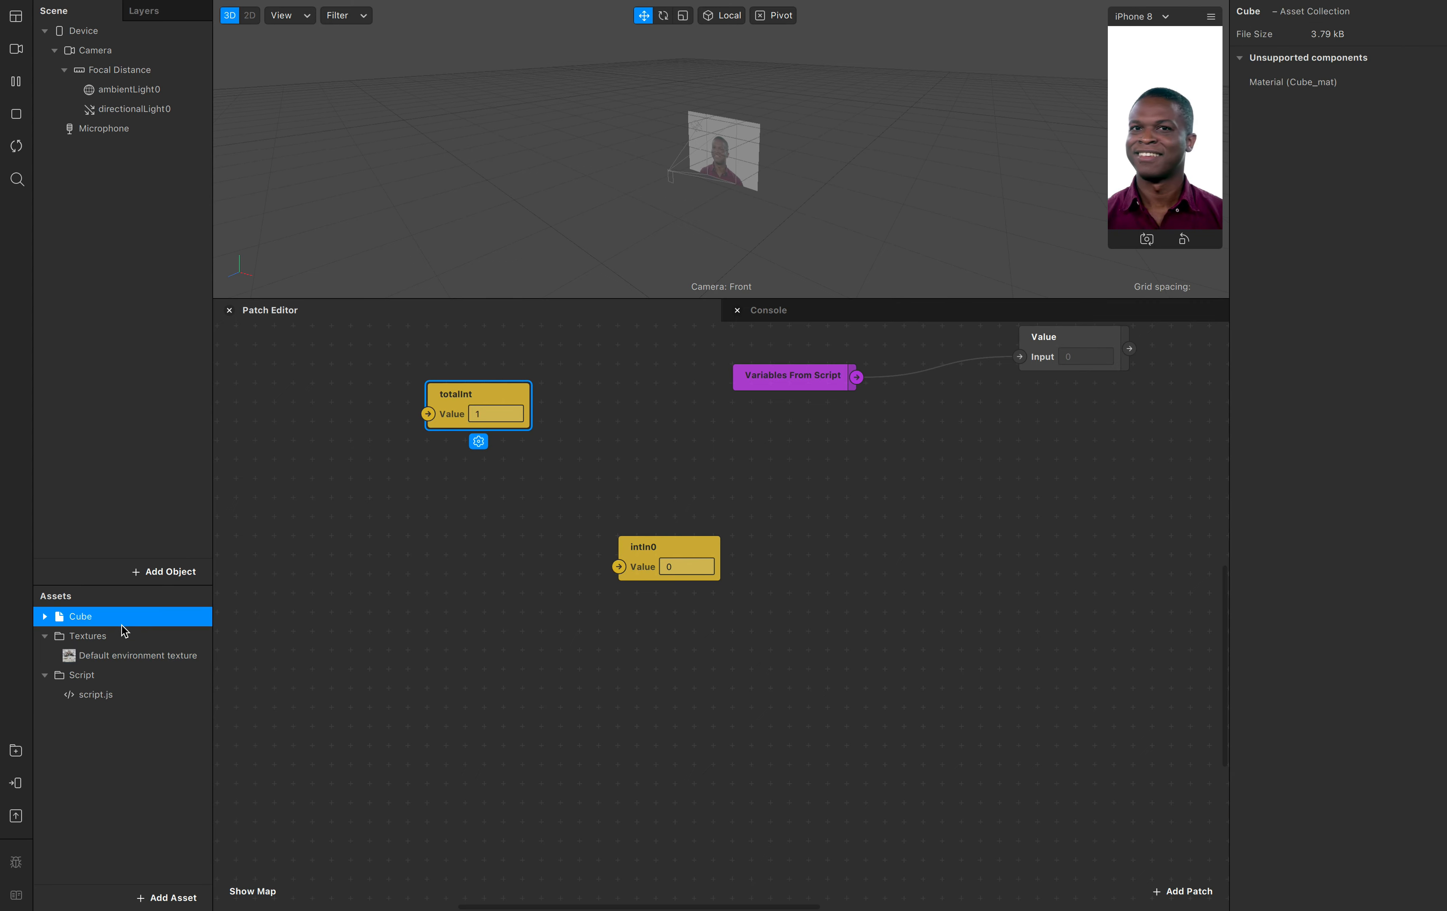
{"action": "left_click_drag", "start_coordinate": [124, 634], "coordinate": [161, 258]}
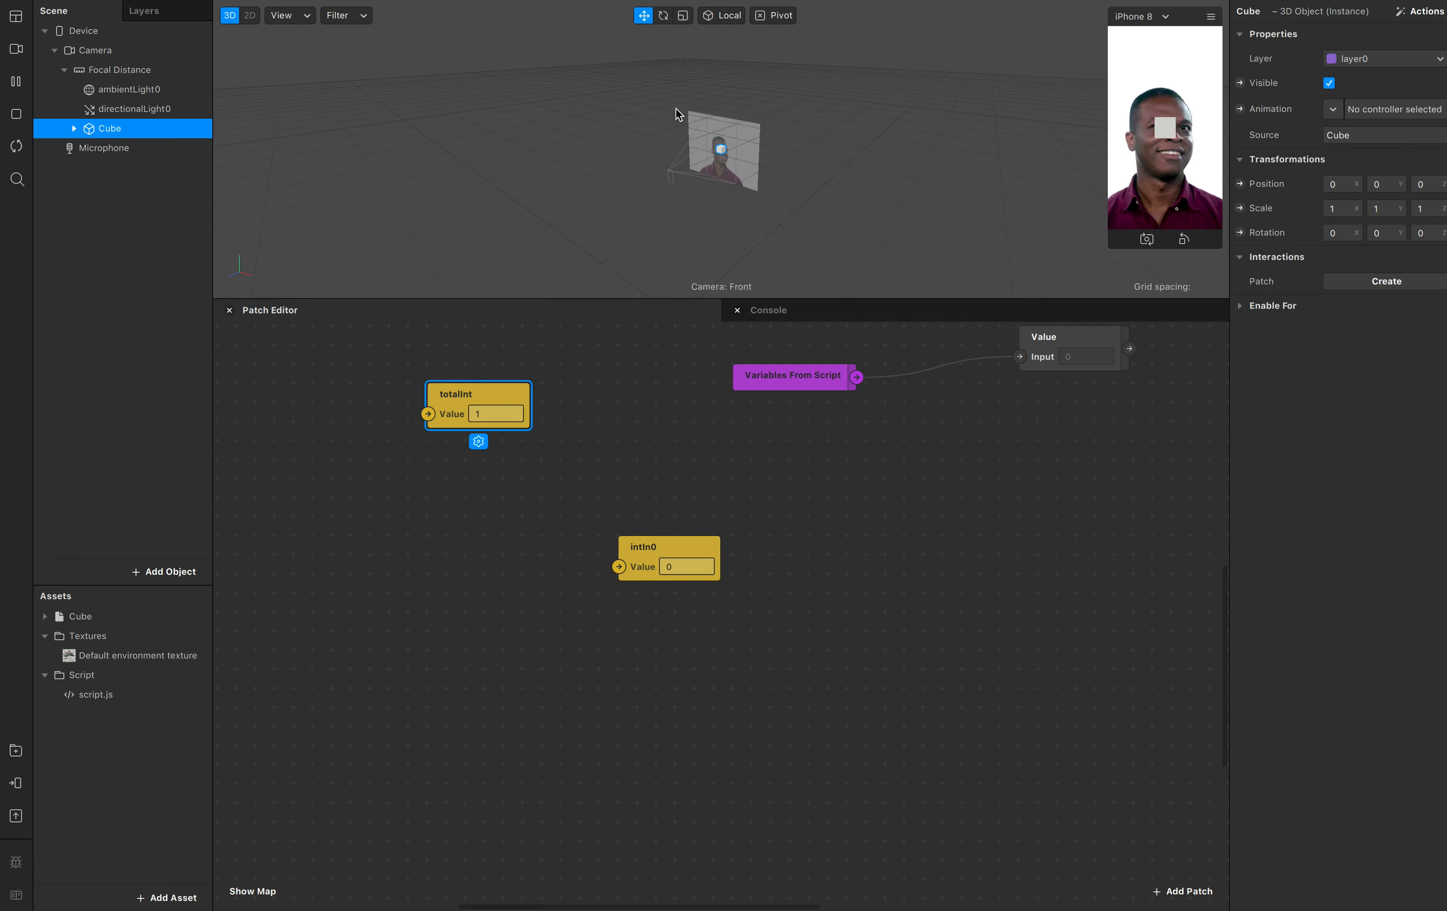
Set the Y position of the Cube mesh nested inside the Cube object to 0.05
{"action": "scroll", "coordinate": [676, 109], "scroll_direction": "up", "scroll_amount": 10}
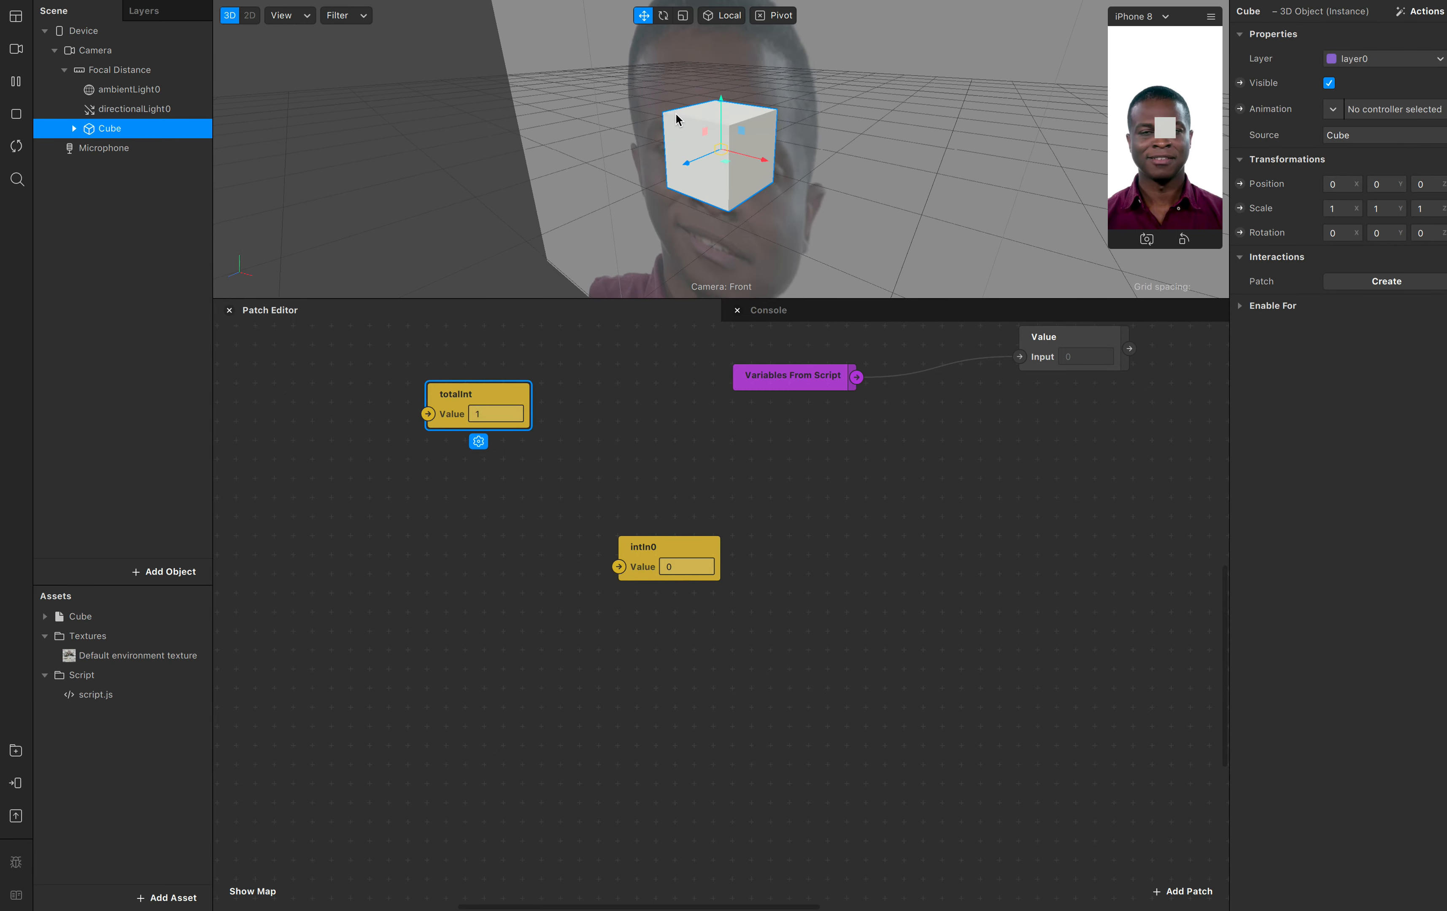
{"action": "left_click", "coordinate": [74, 129]}
{"action": "left_click", "coordinate": [100, 148]}
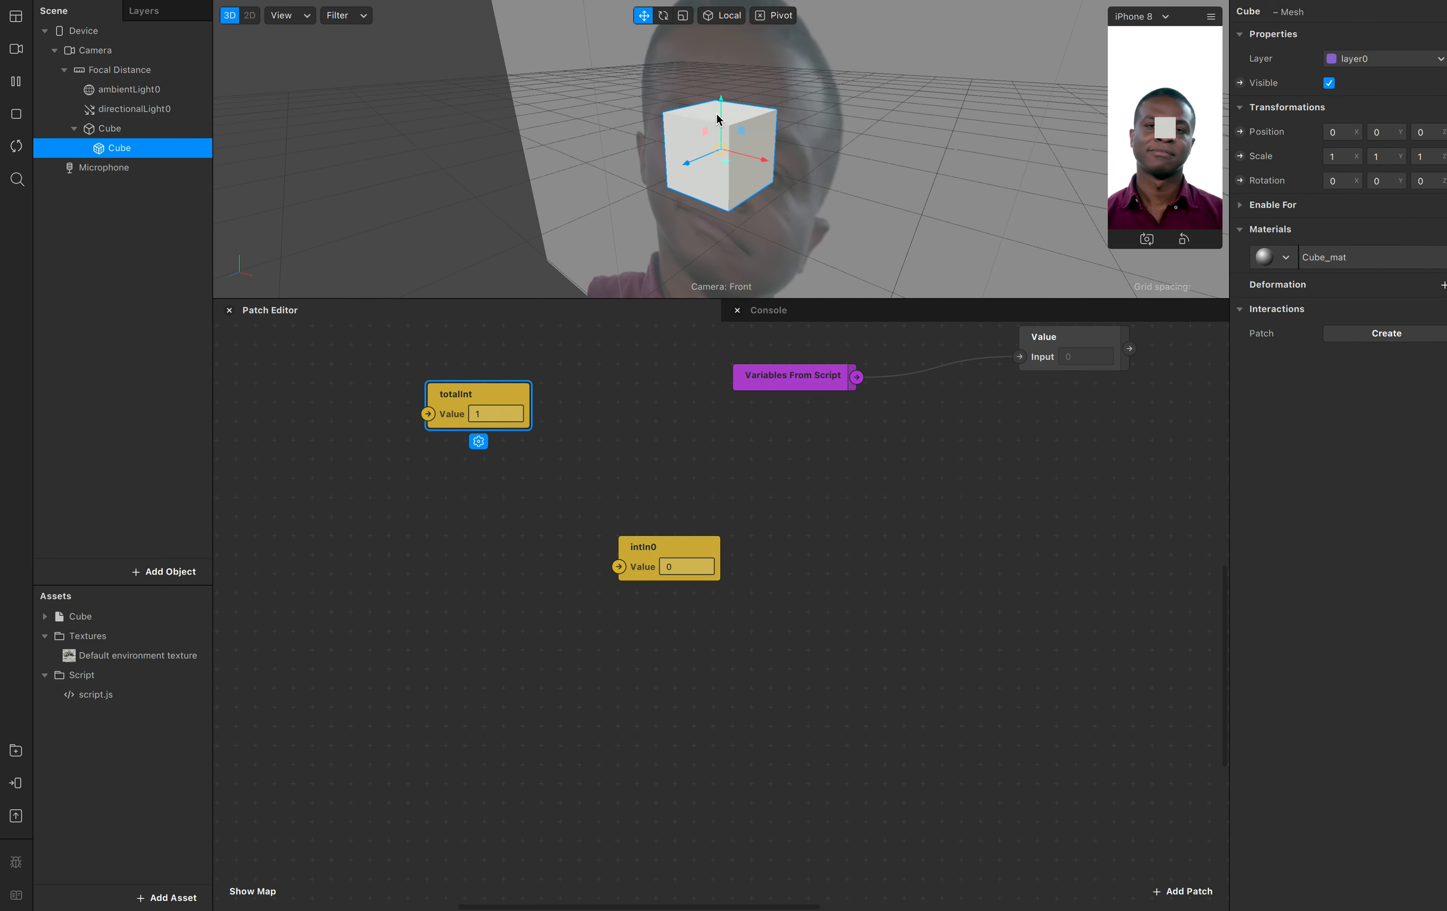
{"action": "left_click", "coordinate": [1392, 132]}
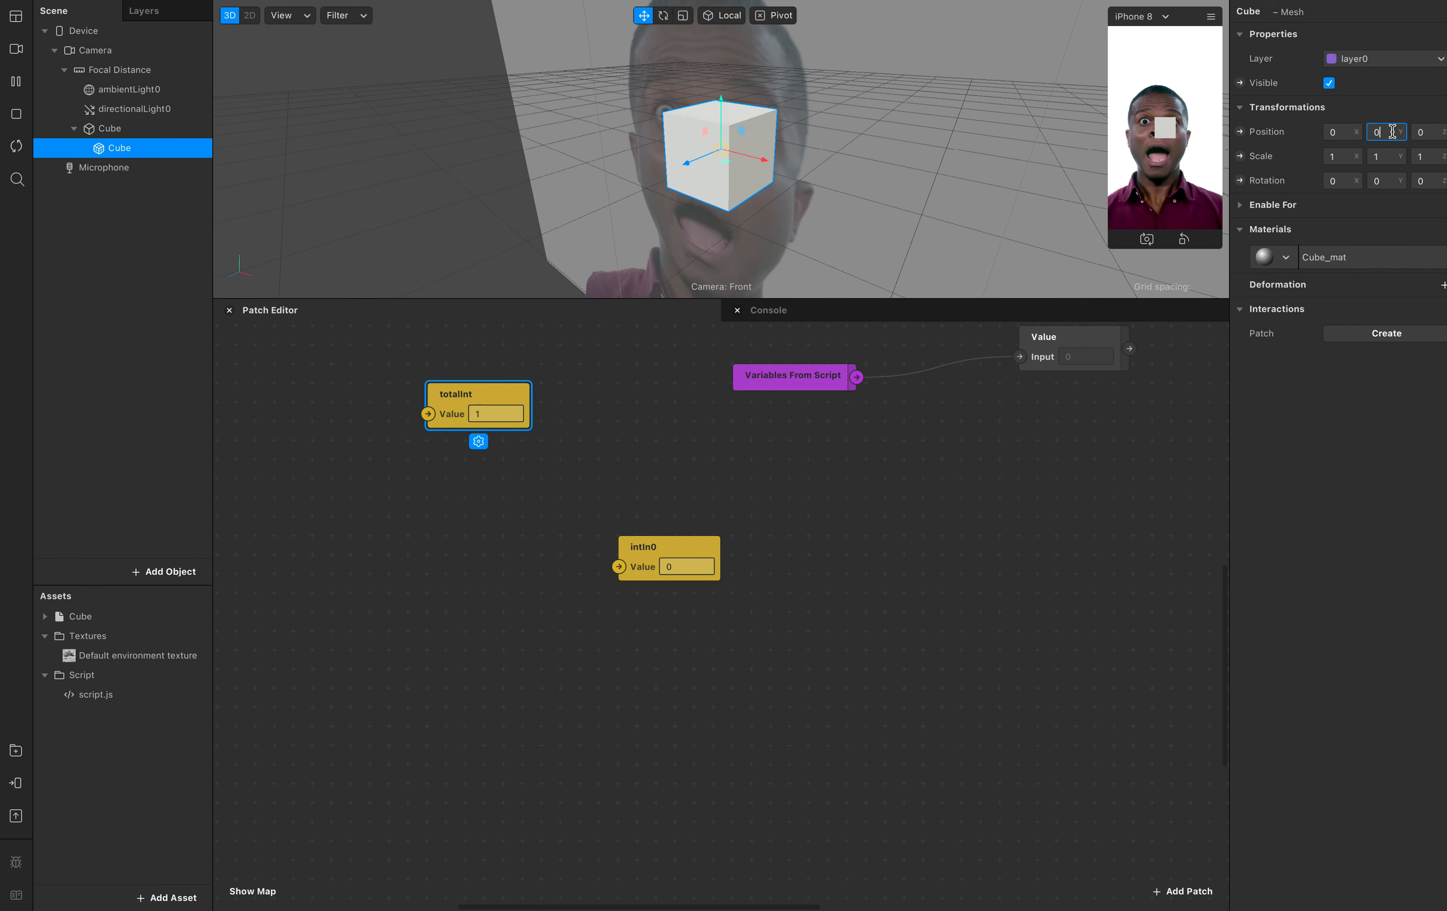
{"action": "type", "text": ".08"}
{"action": "key", "text": "Return"}
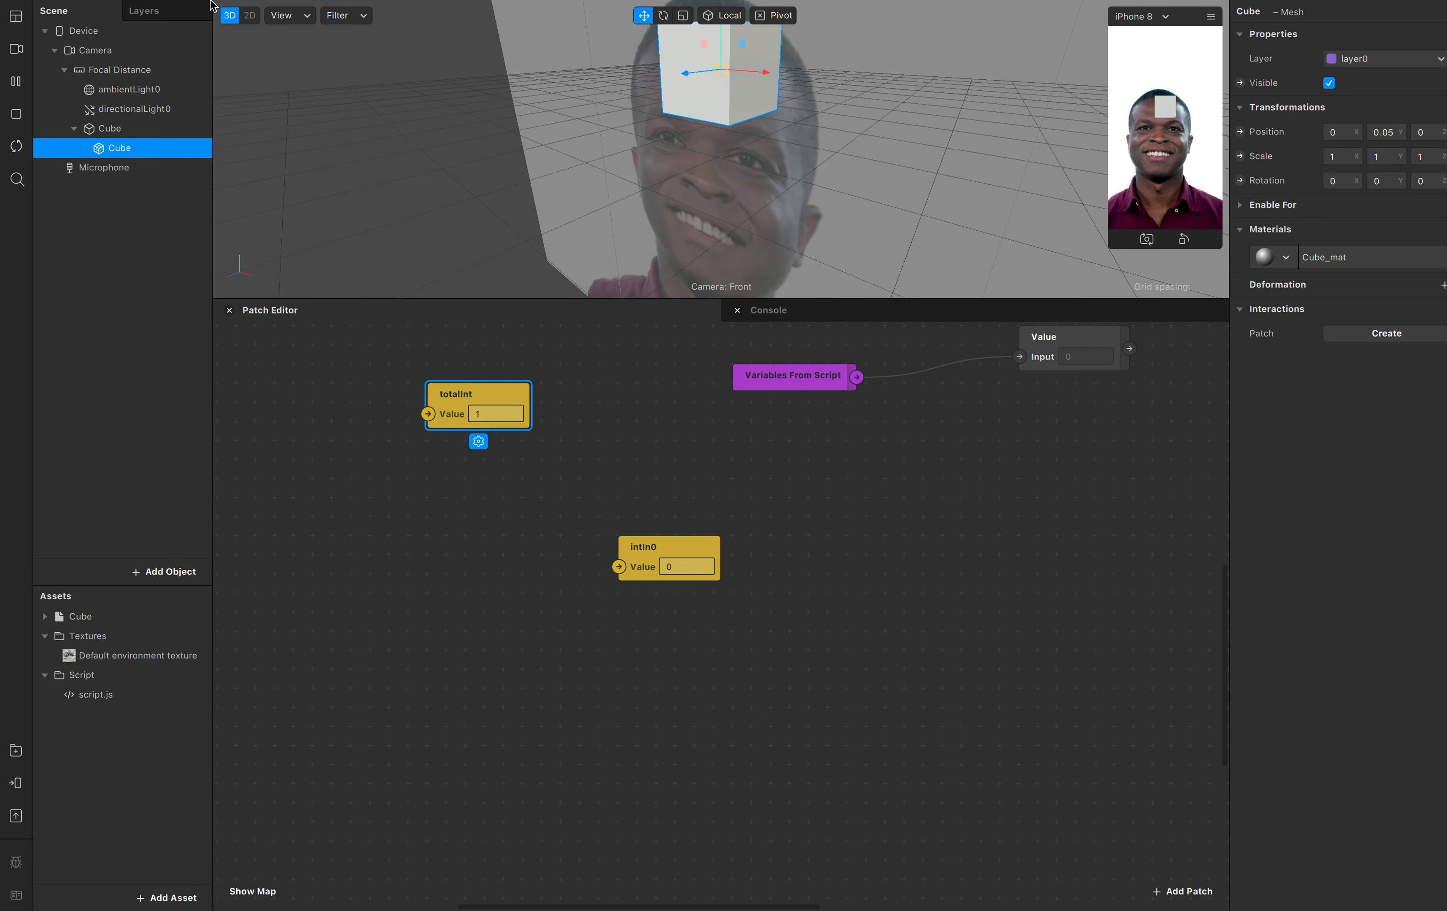
Set the nested Cube mesh's Y position to 0.02, keeping the parent Cube object at the origin
{"action": "left_click", "coordinate": [120, 130]}
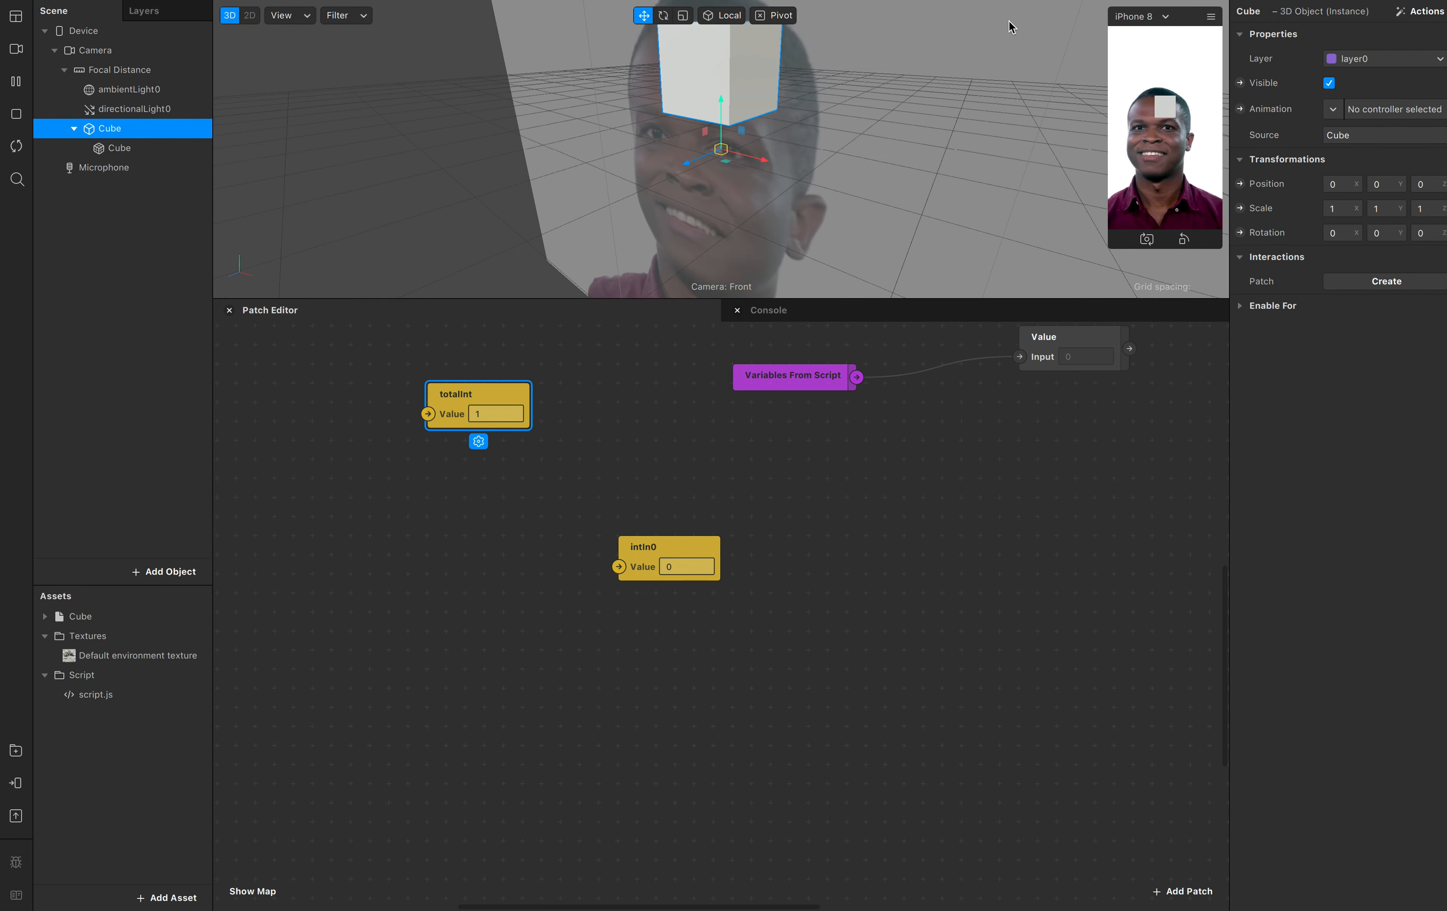
{"action": "left_click", "coordinate": [152, 167]}
{"action": "left_click", "coordinate": [120, 148]}
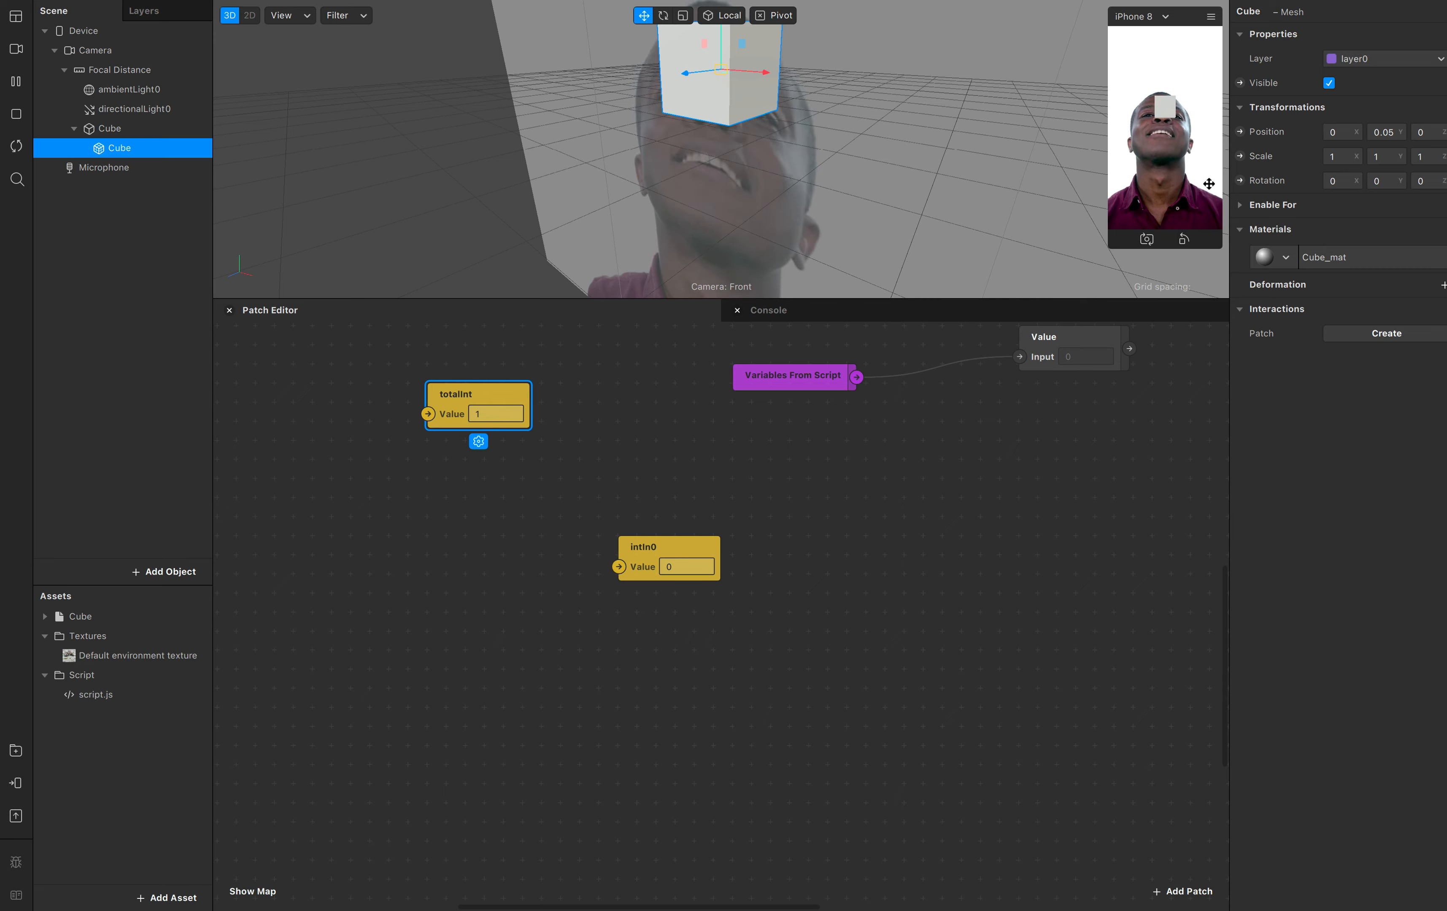
{"action": "left_click", "coordinate": [1386, 132]}
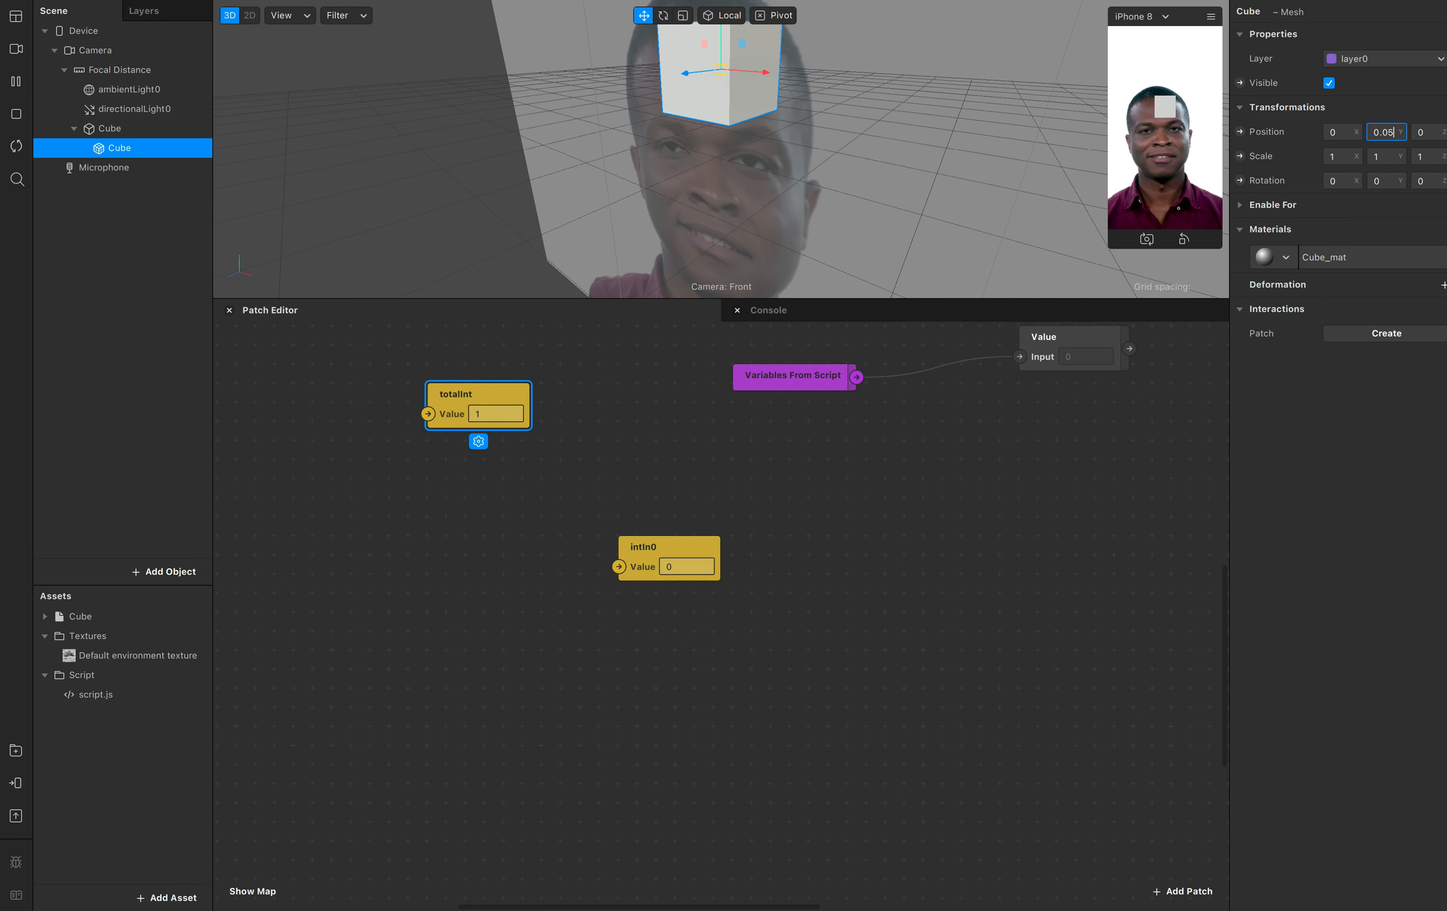
{"action": "key", "text": "BackSpace"}
{"action": "type", "text": "2"}
{"action": "key", "text": "Return"}
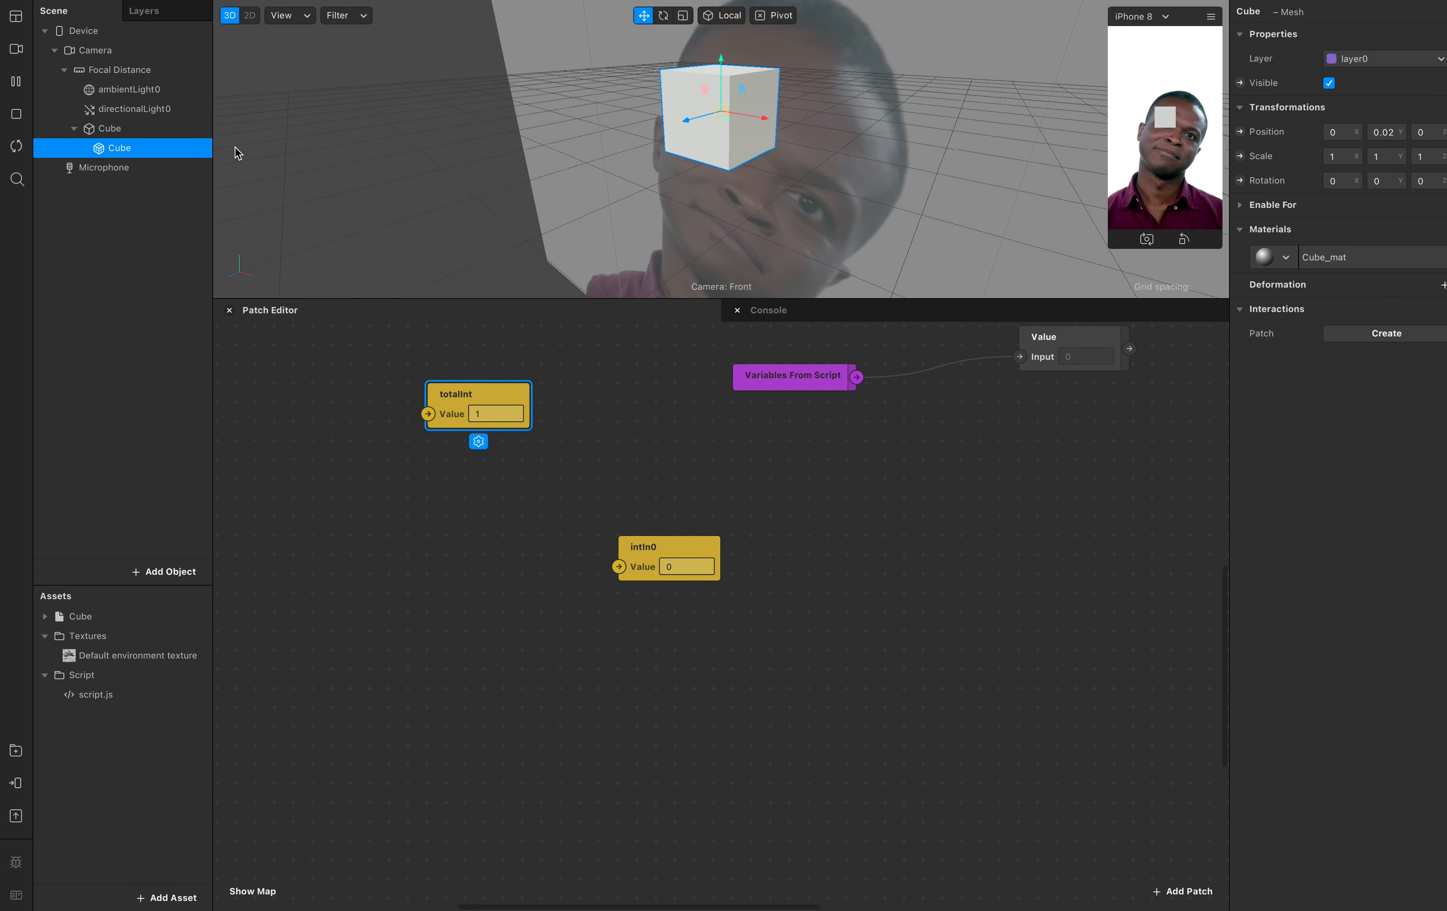
Try stretching the parent Cube object with a Y scale of 3, and restore the Y scale to 1
{"action": "left_click", "coordinate": [157, 130]}
{"action": "right_click_drag", "start_coordinate": [659, 190], "coordinate": [748, 160]}
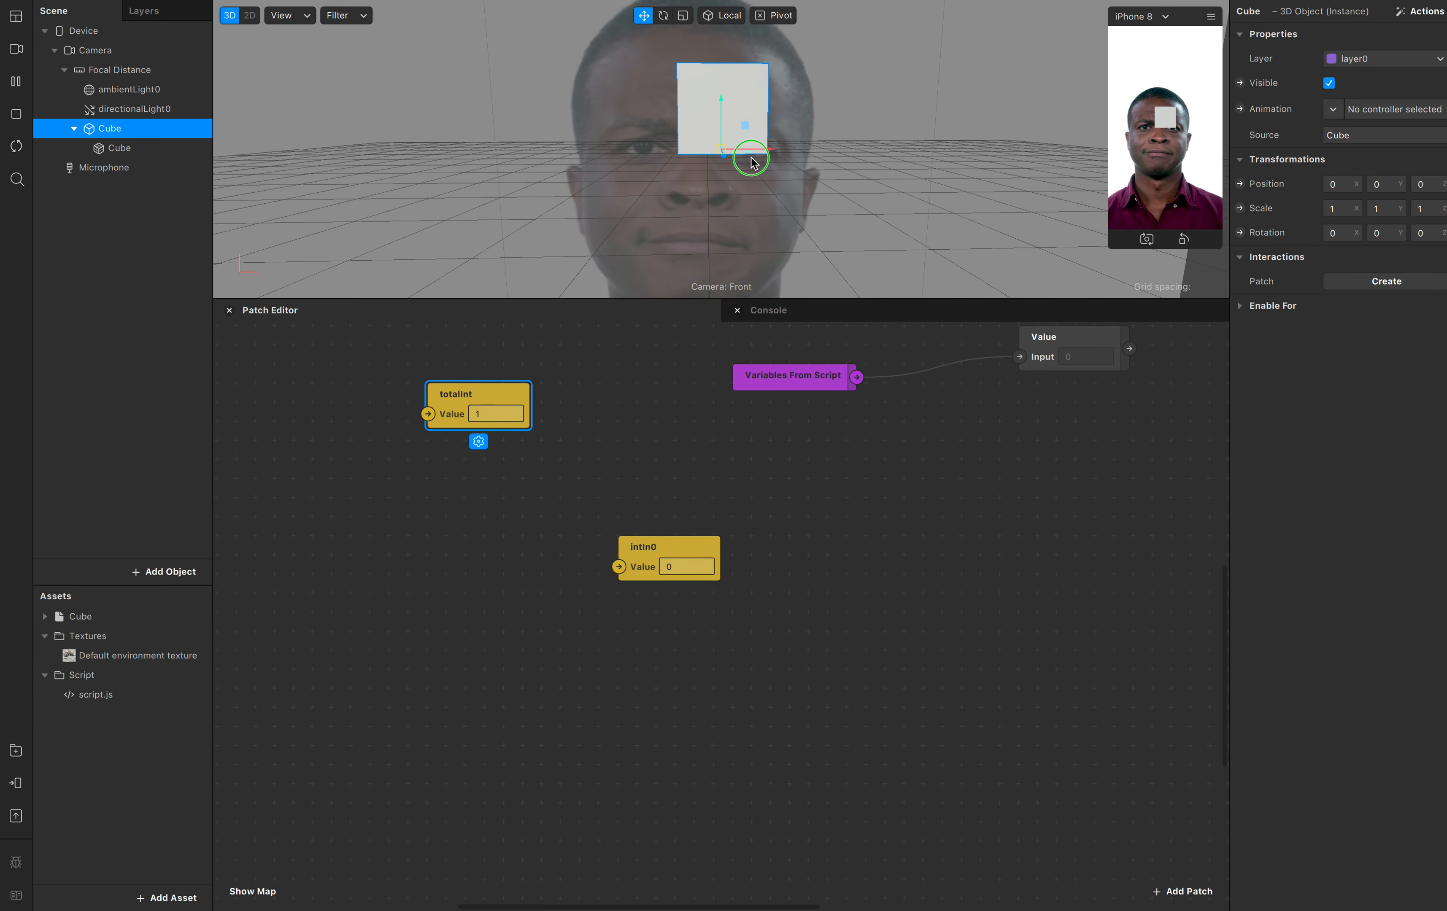
{"action": "left_click", "coordinate": [77, 130]}
{"action": "left_click", "coordinate": [1384, 209]}
{"action": "key", "text": "Return"}
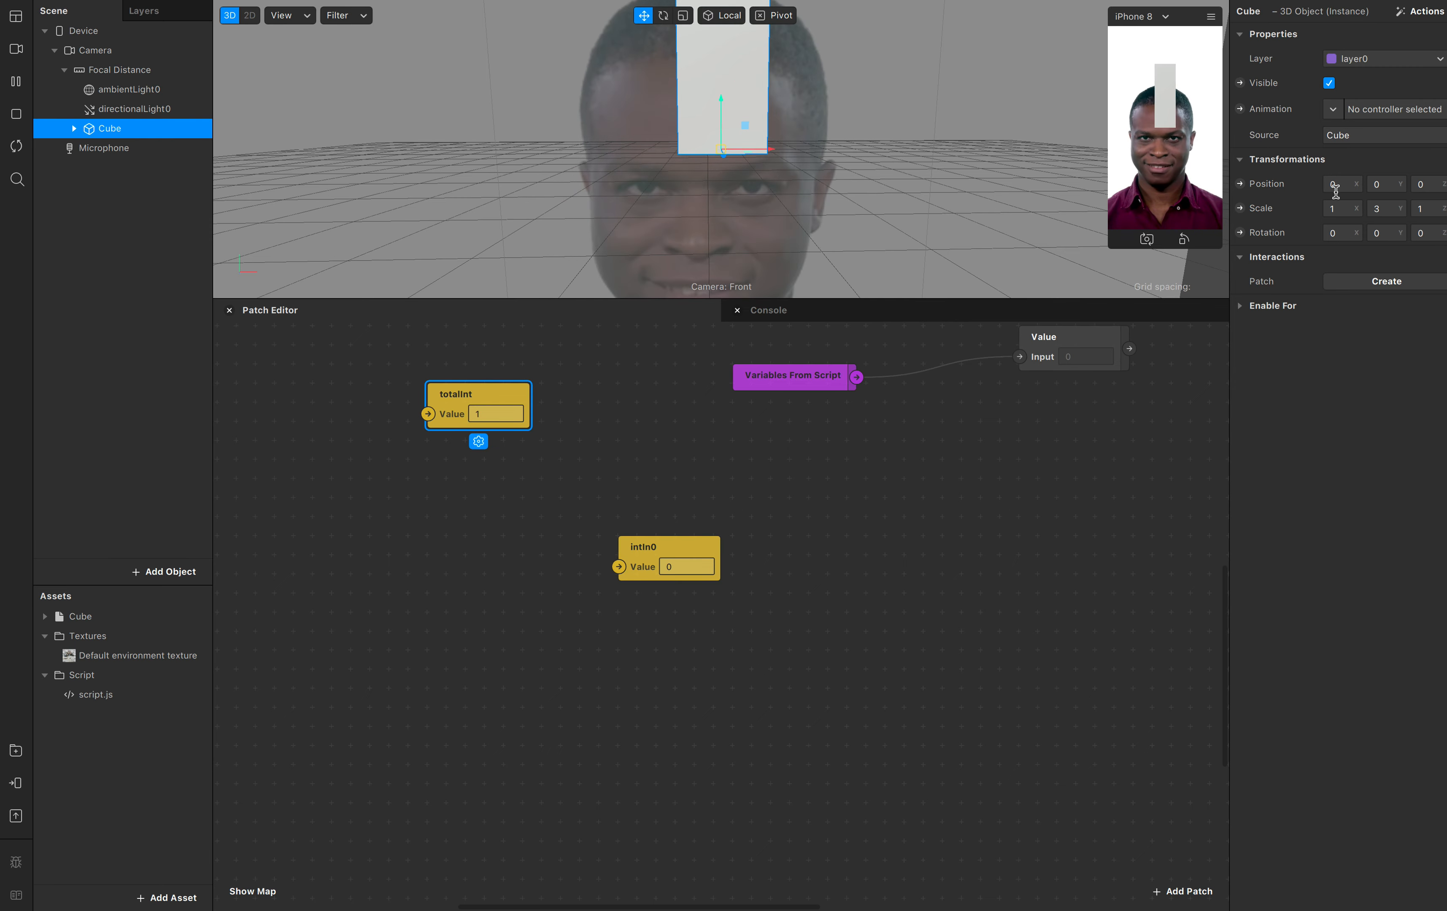
{"action": "left_click_drag", "start_coordinate": [1394, 210], "coordinate": [1289, 217]}
{"action": "type", "text": "1"}
{"action": "key", "text": "Return"}
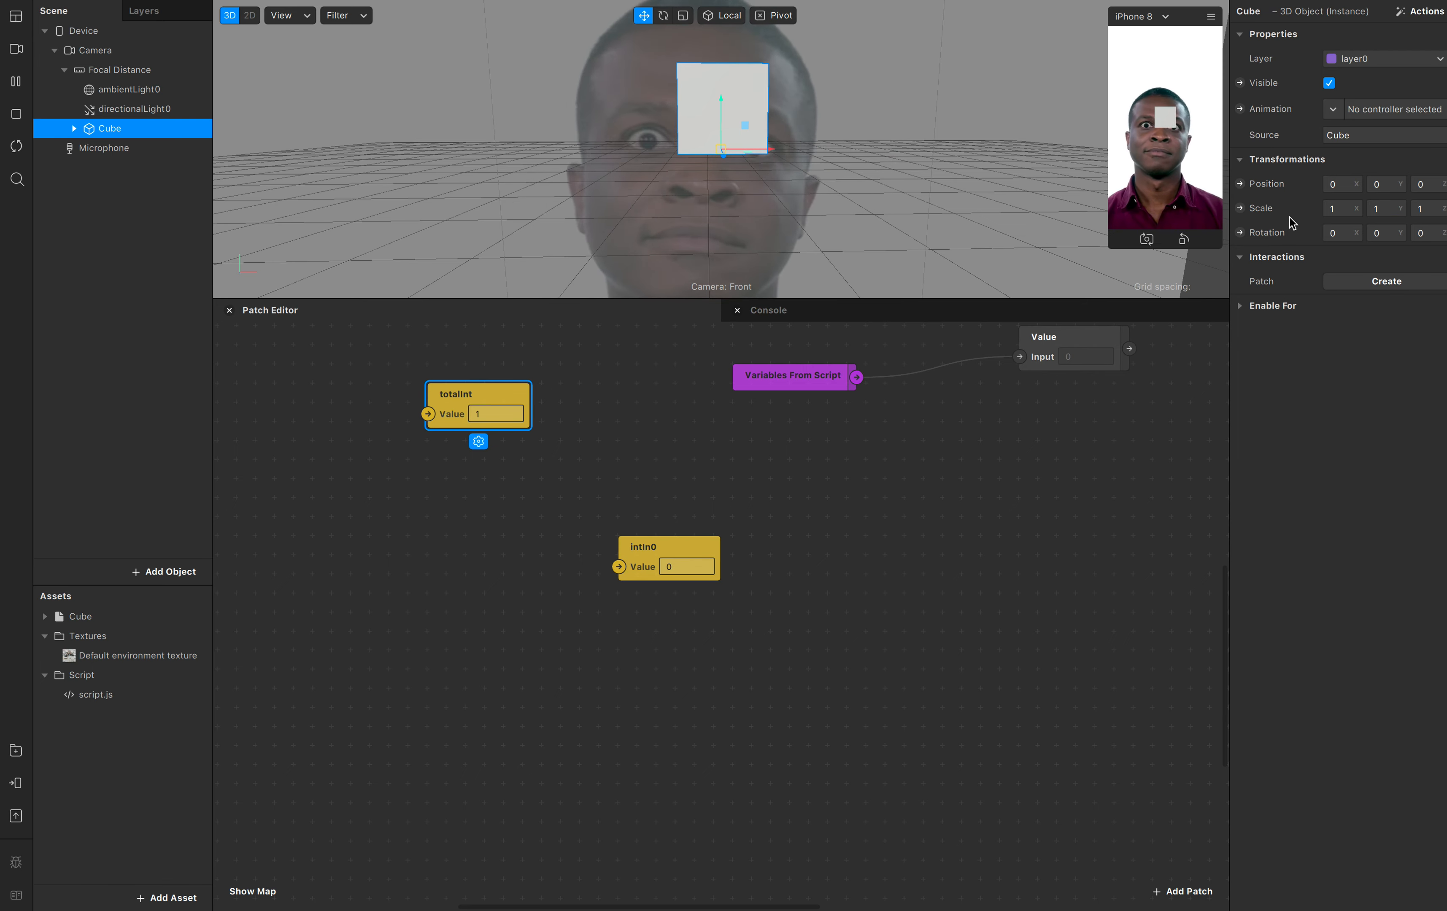
Set the intIn0 patch value to 4, move it to the lower left, and place totalInt below the Variables From Script patch
{"action": "left_click", "coordinate": [681, 570]}
{"action": "type", "text": "1"}
{"action": "left_click_drag", "start_coordinate": [661, 563], "coordinate": [314, 648]}
{"action": "left_click_drag", "start_coordinate": [460, 405], "coordinate": [917, 539]}
{"action": "left_click", "coordinate": [828, 378]}
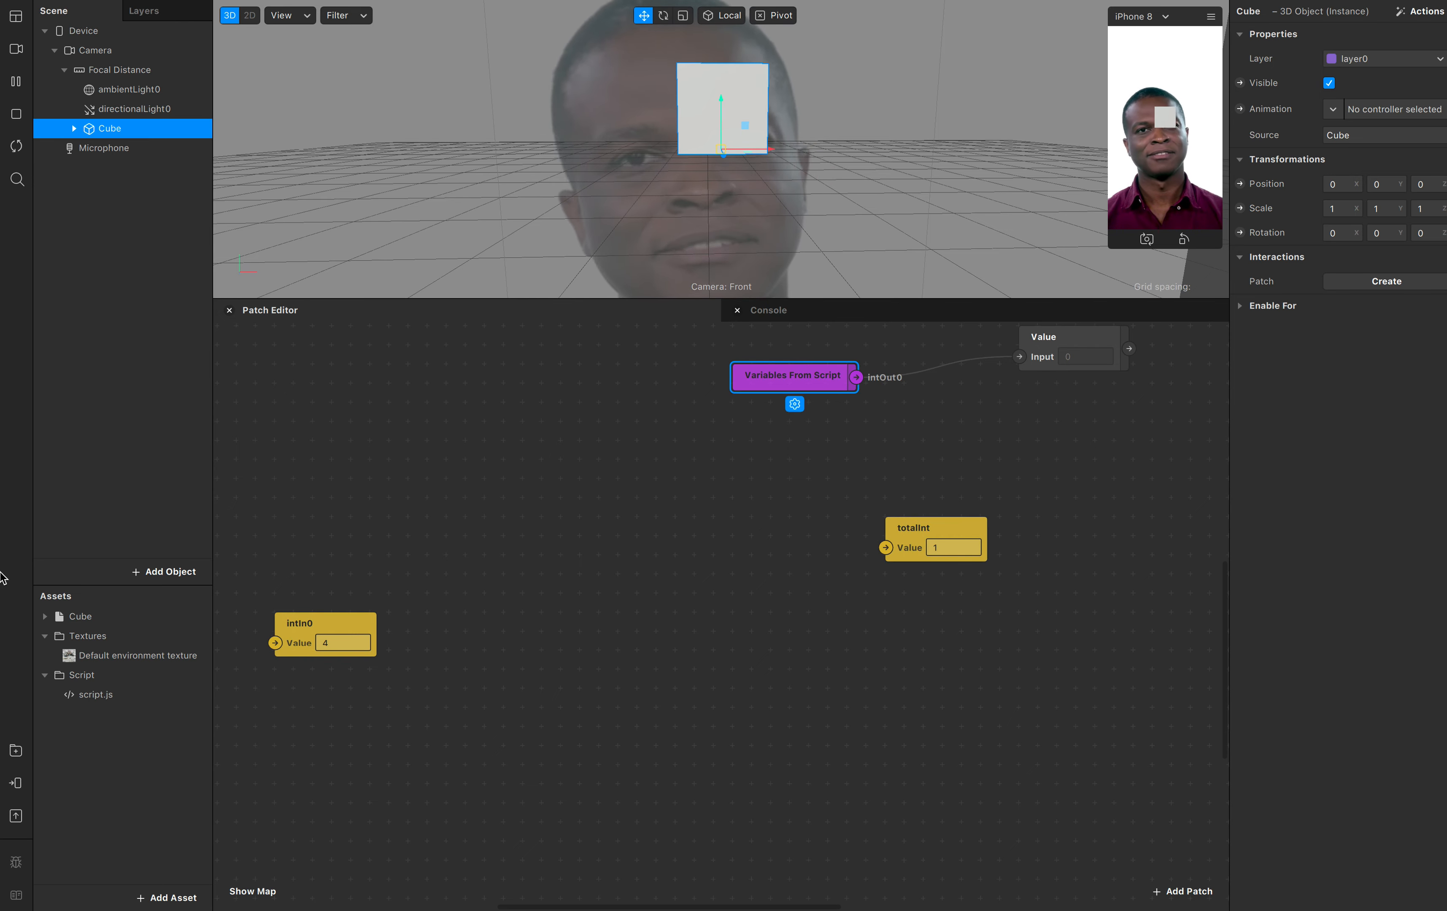
Add a Number variable named intIn1 to the To Script variables of script.js
{"action": "left_click", "coordinate": [93, 695]}
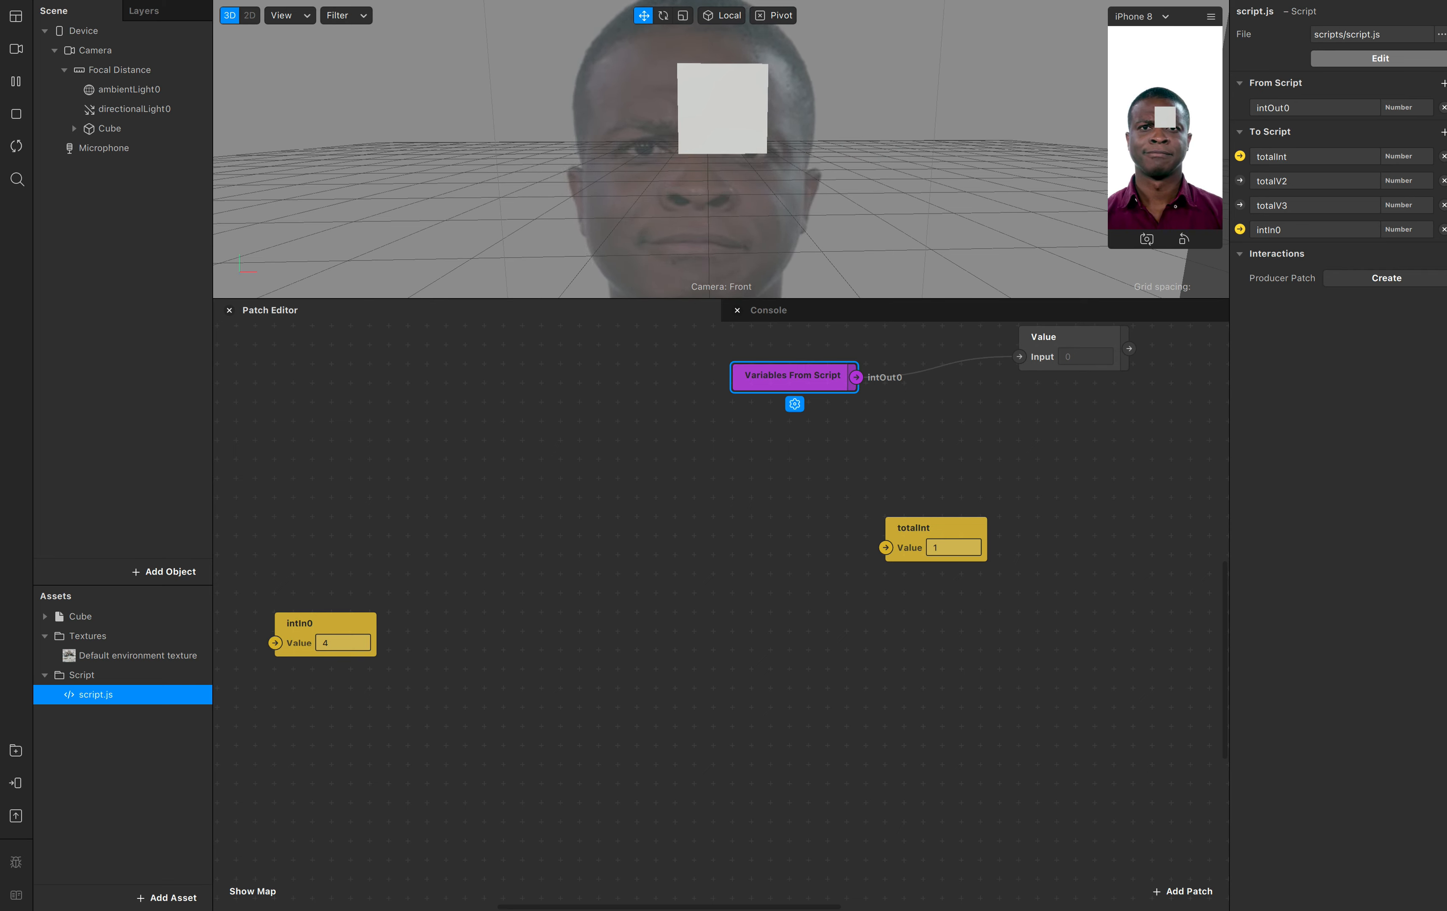
{"action": "left_click", "coordinate": [1443, 132]}
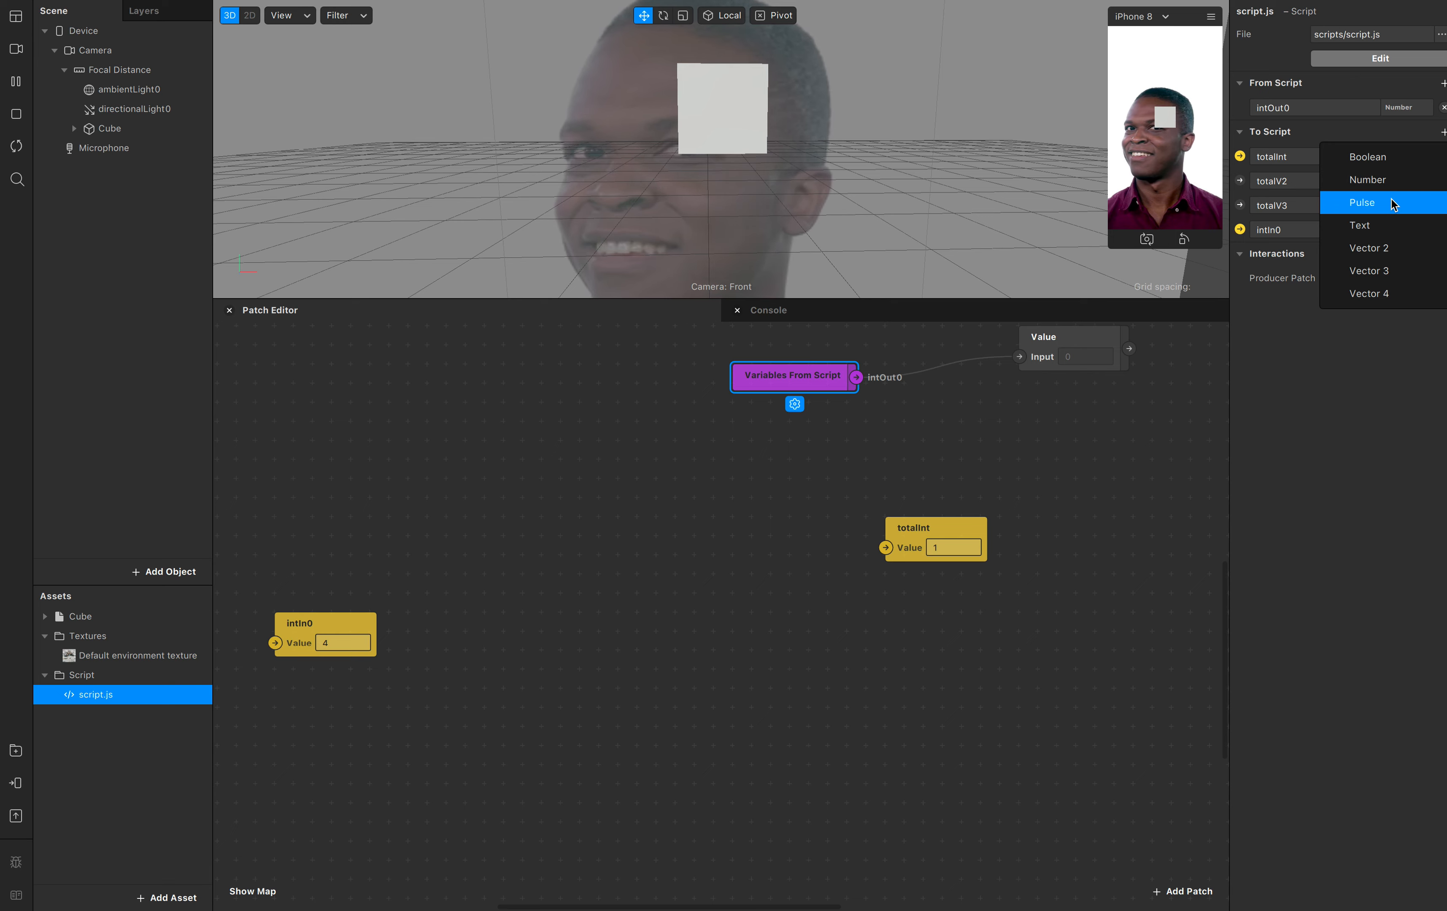
{"action": "left_click", "coordinate": [1381, 184]}
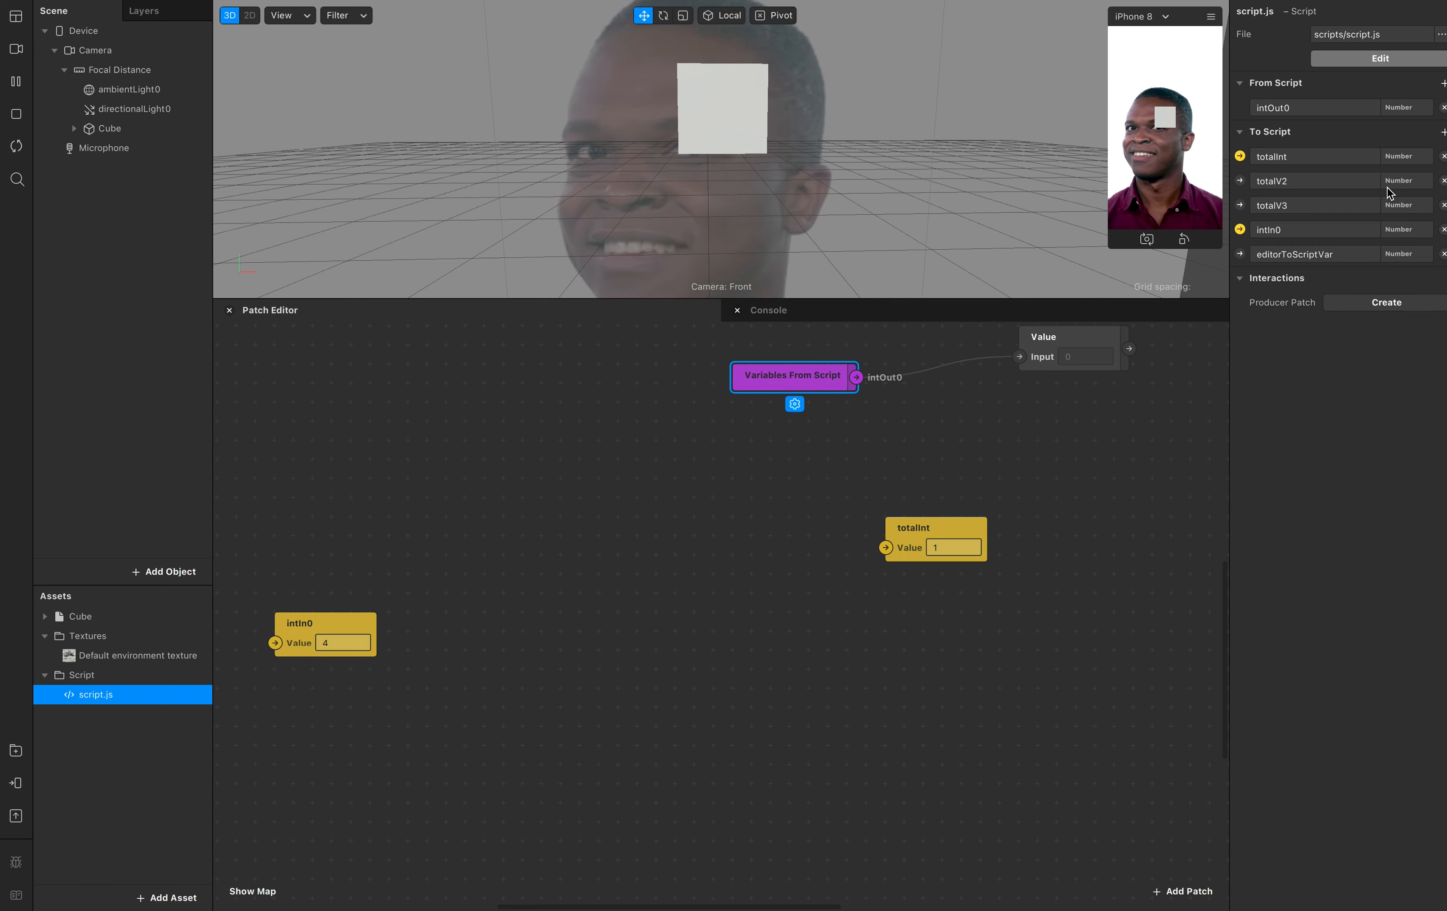
{"action": "double_click", "coordinate": [1287, 253]}
{"action": "type", "text": "intI"}
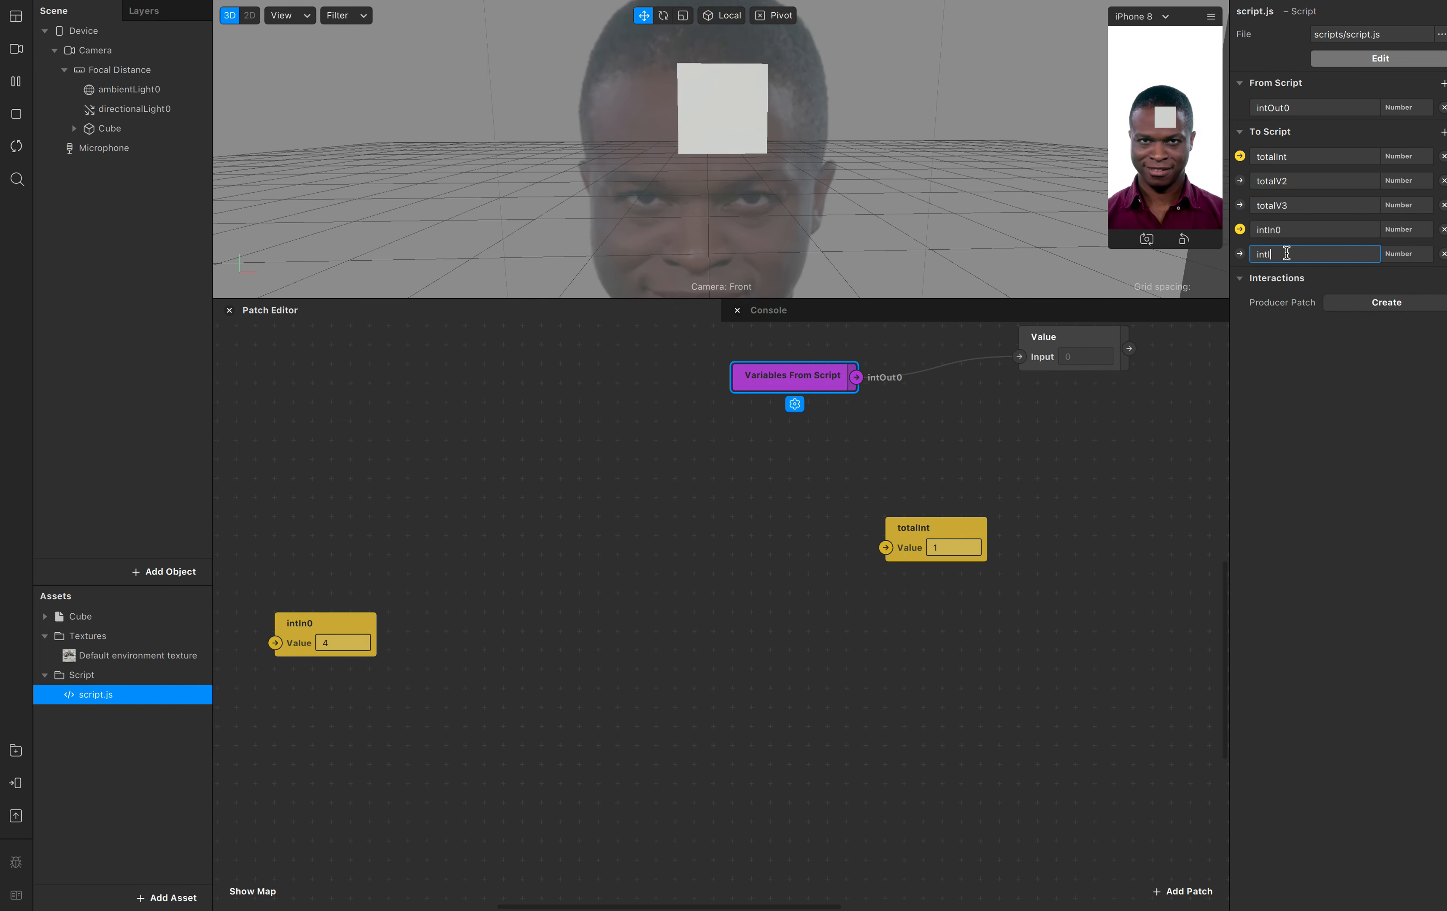
{"action": "type", "text": "n1"}
{"action": "key", "text": "Return"}
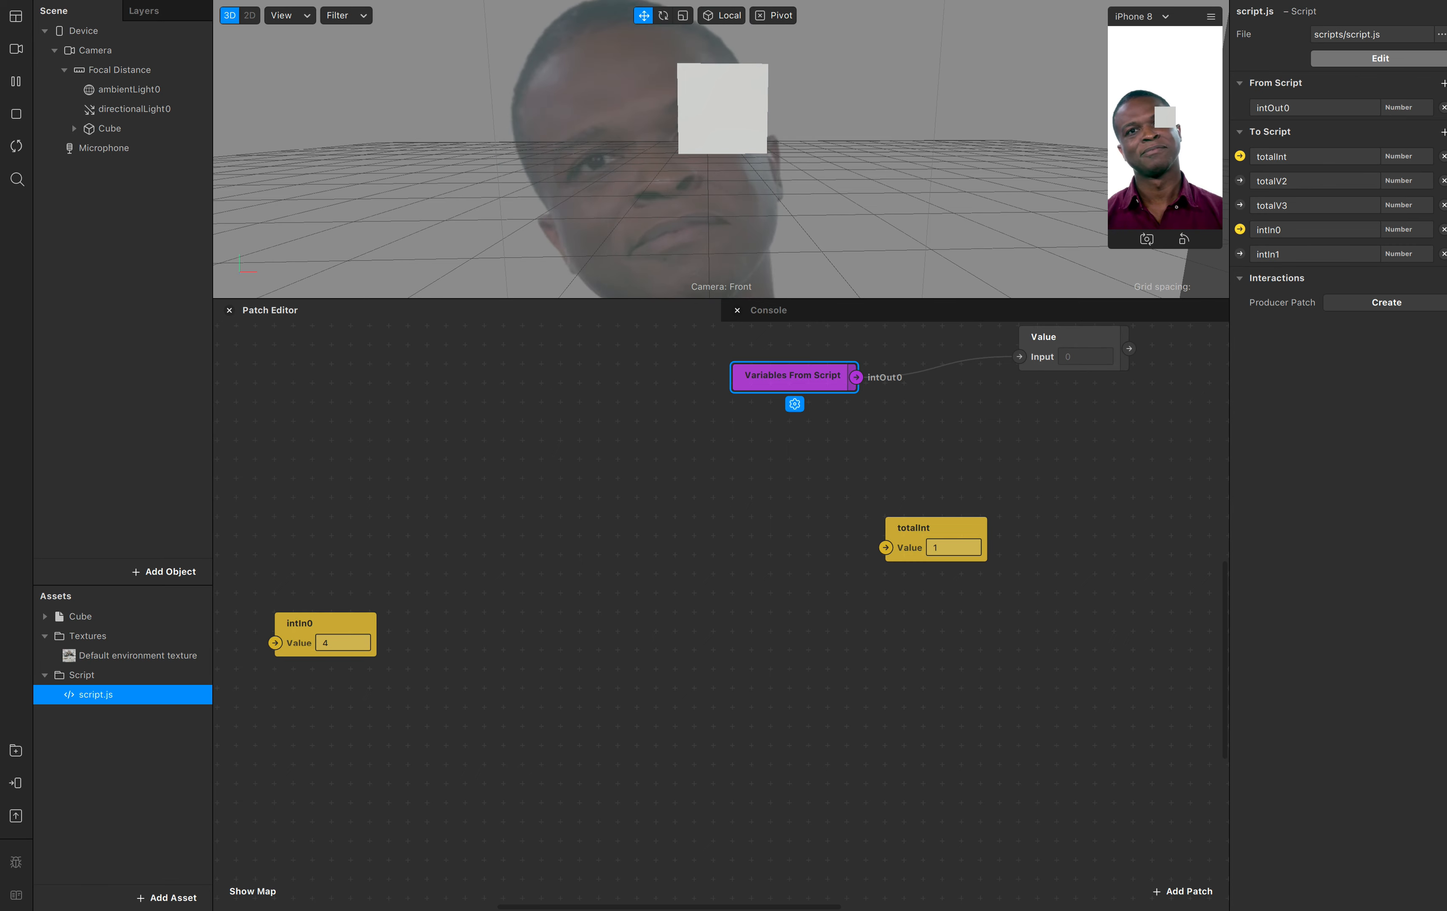
Add another To Script Number variable to script.js and name it intIn2
{"action": "left_click", "coordinate": [1443, 132]}
{"action": "left_click", "coordinate": [1417, 180]}
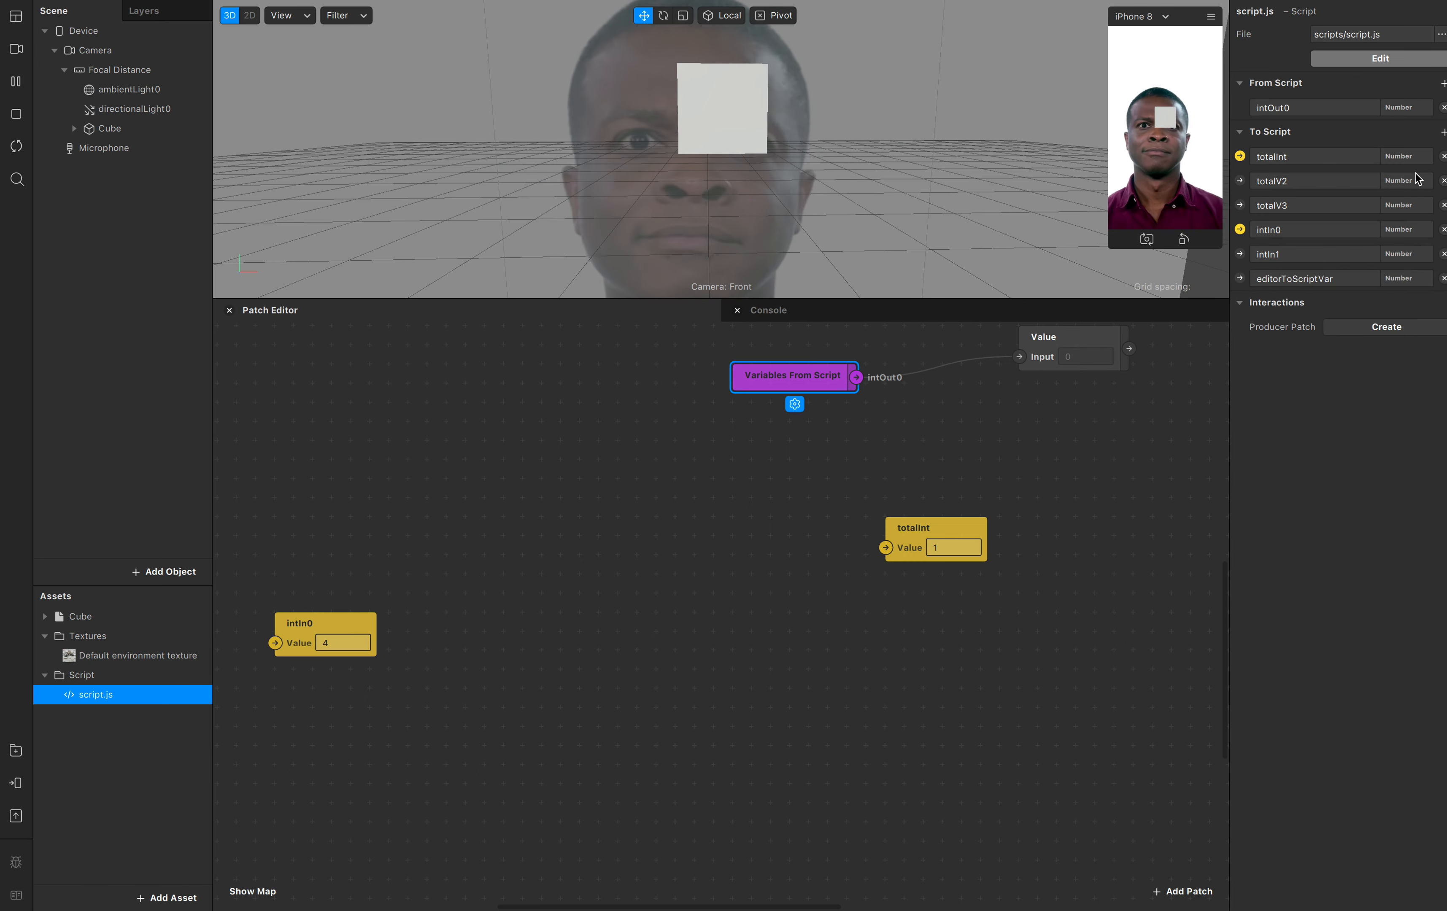
{"action": "double_click", "coordinate": [1306, 279]}
{"action": "type", "text": "in"}
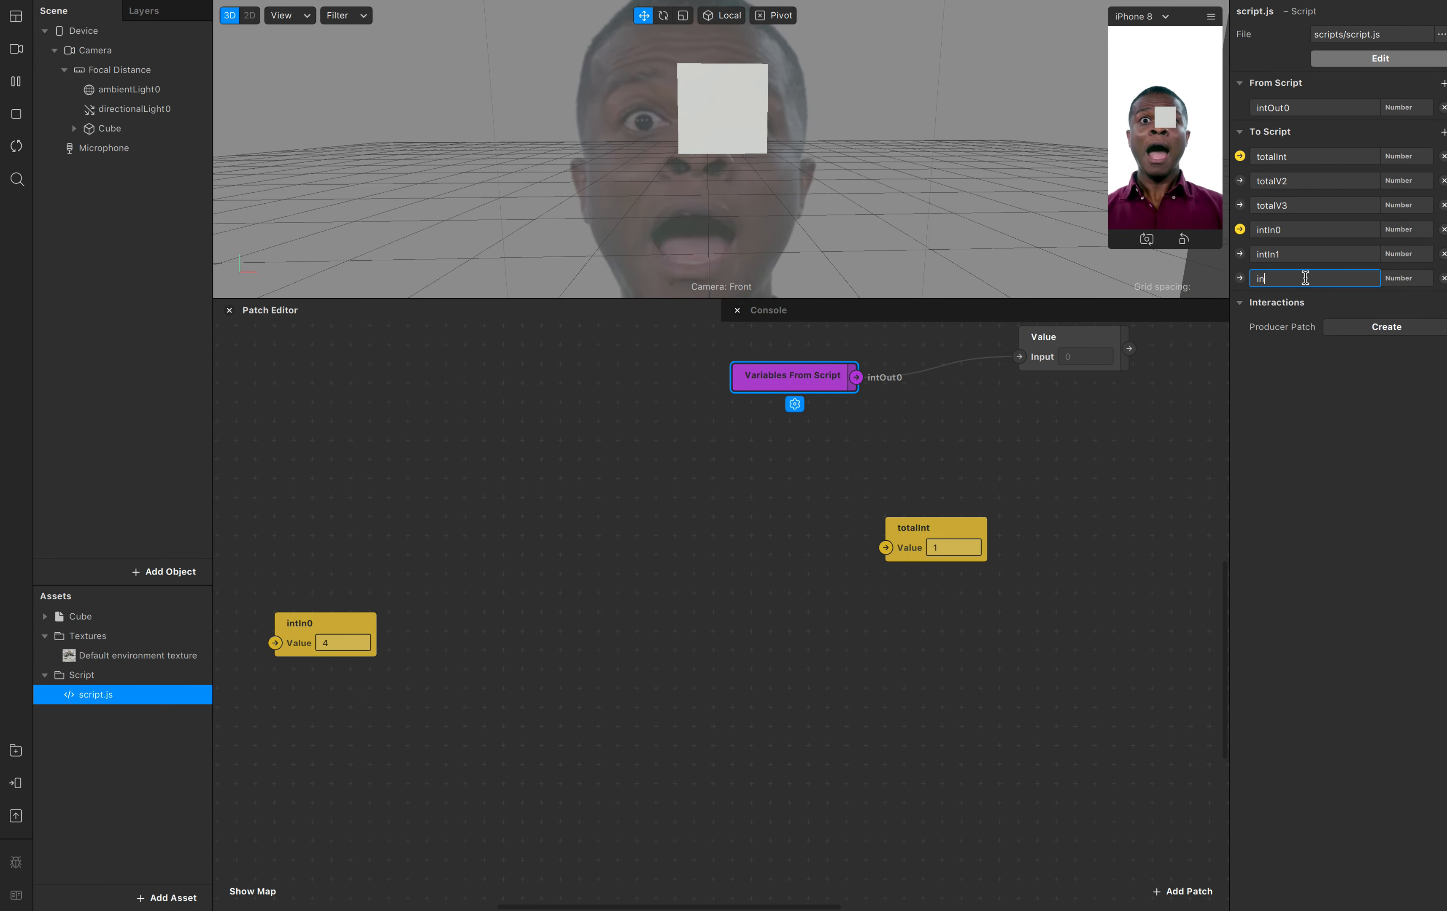
{"action": "type", "text": "tIn2"}
{"action": "key", "text": "Return"}
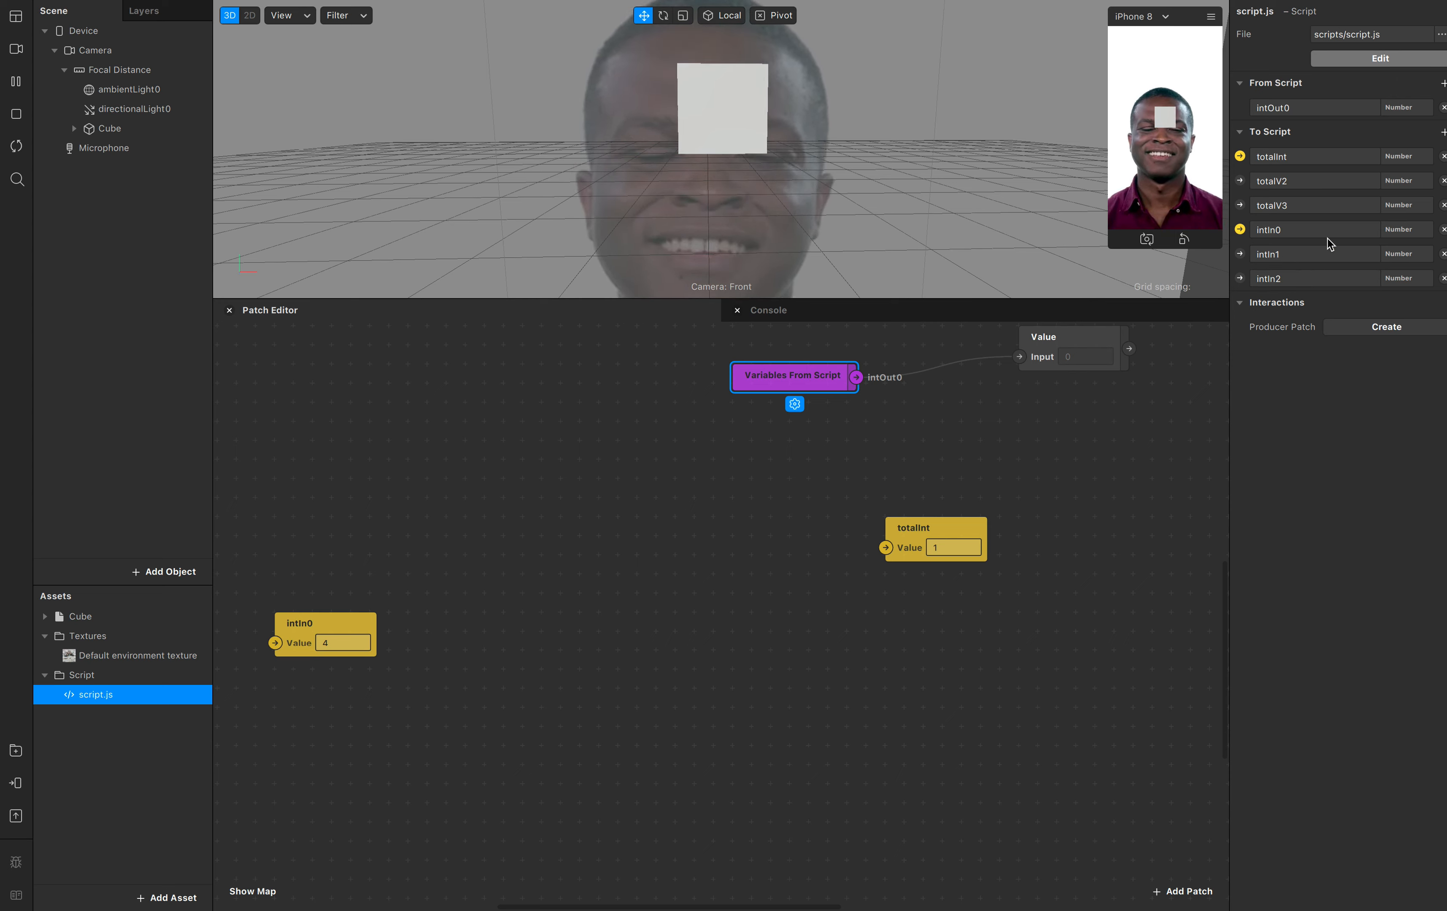
Add a further To Script Number variable to script.js and name it intIn3
{"action": "left_click", "coordinate": [1443, 132]}
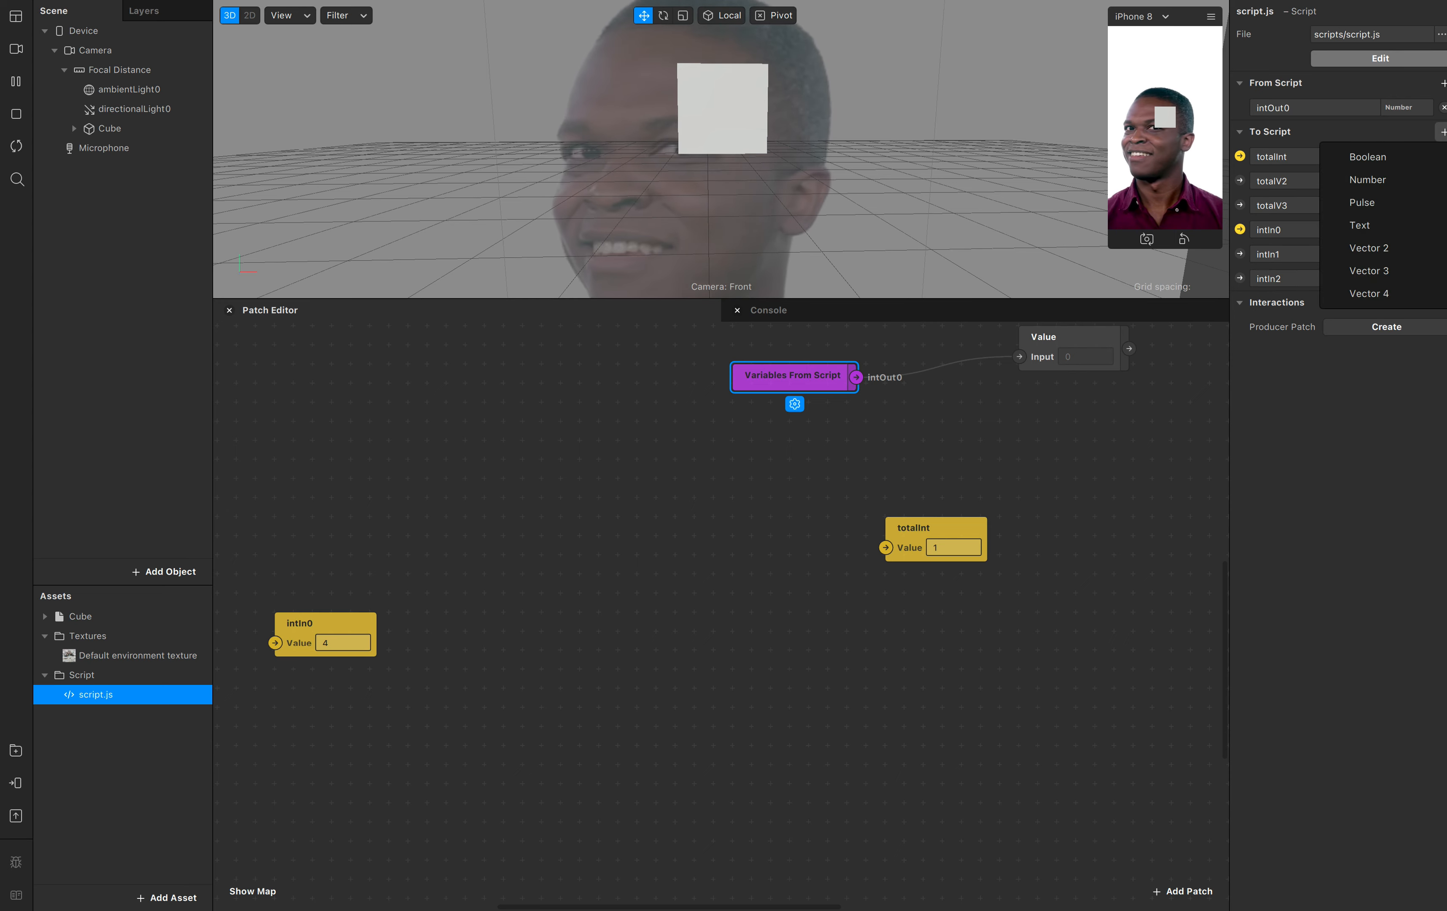
{"action": "left_click", "coordinate": [1423, 182]}
{"action": "double_click", "coordinate": [1292, 301]}
{"action": "type", "text": "i"}
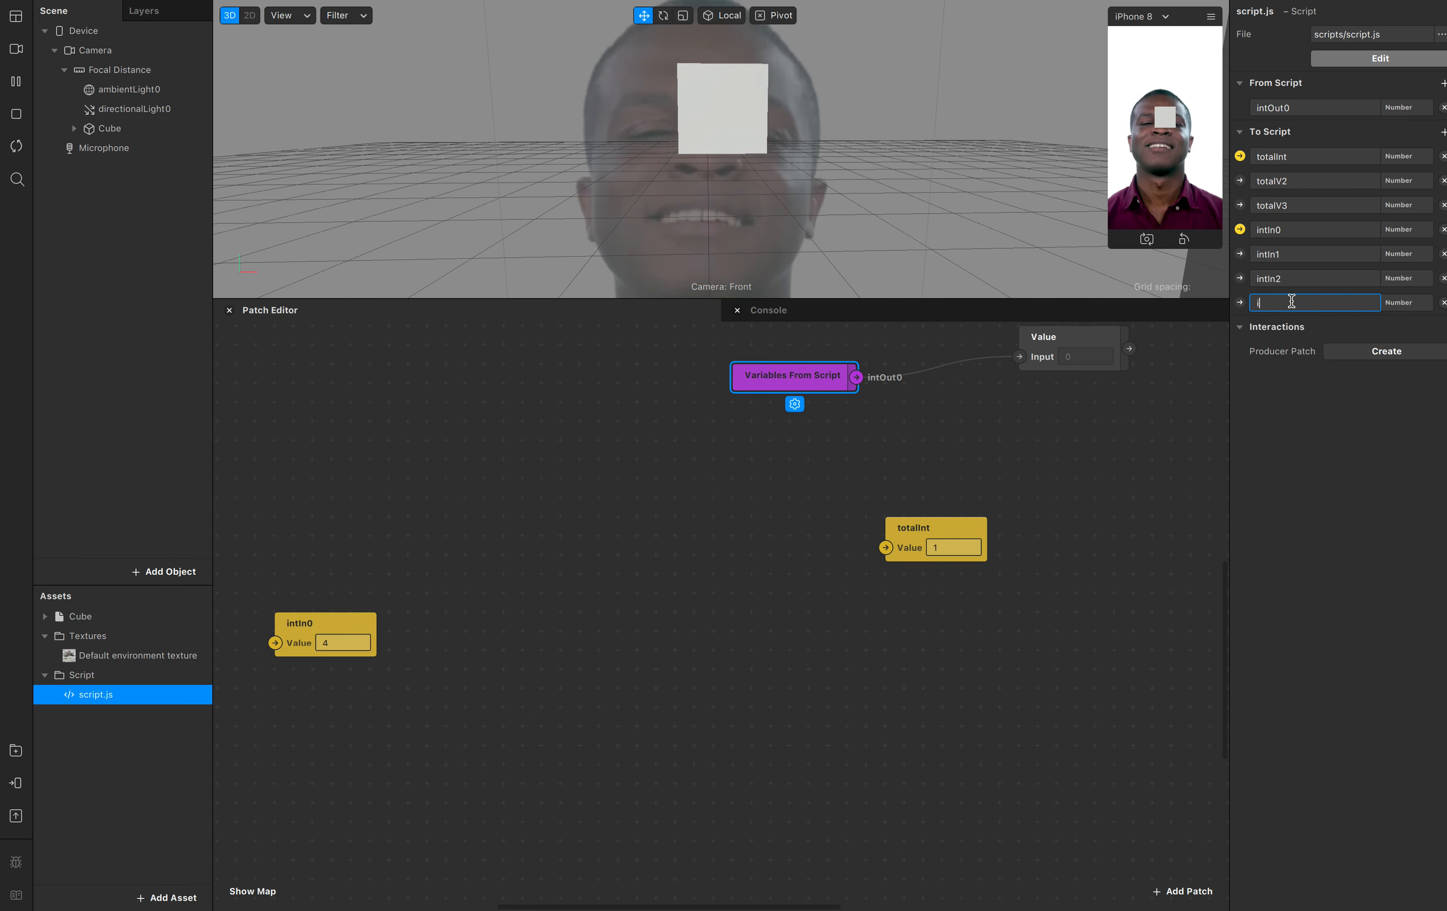
{"action": "type", "text": "ntIn3"}
{"action": "key", "text": "Return"}
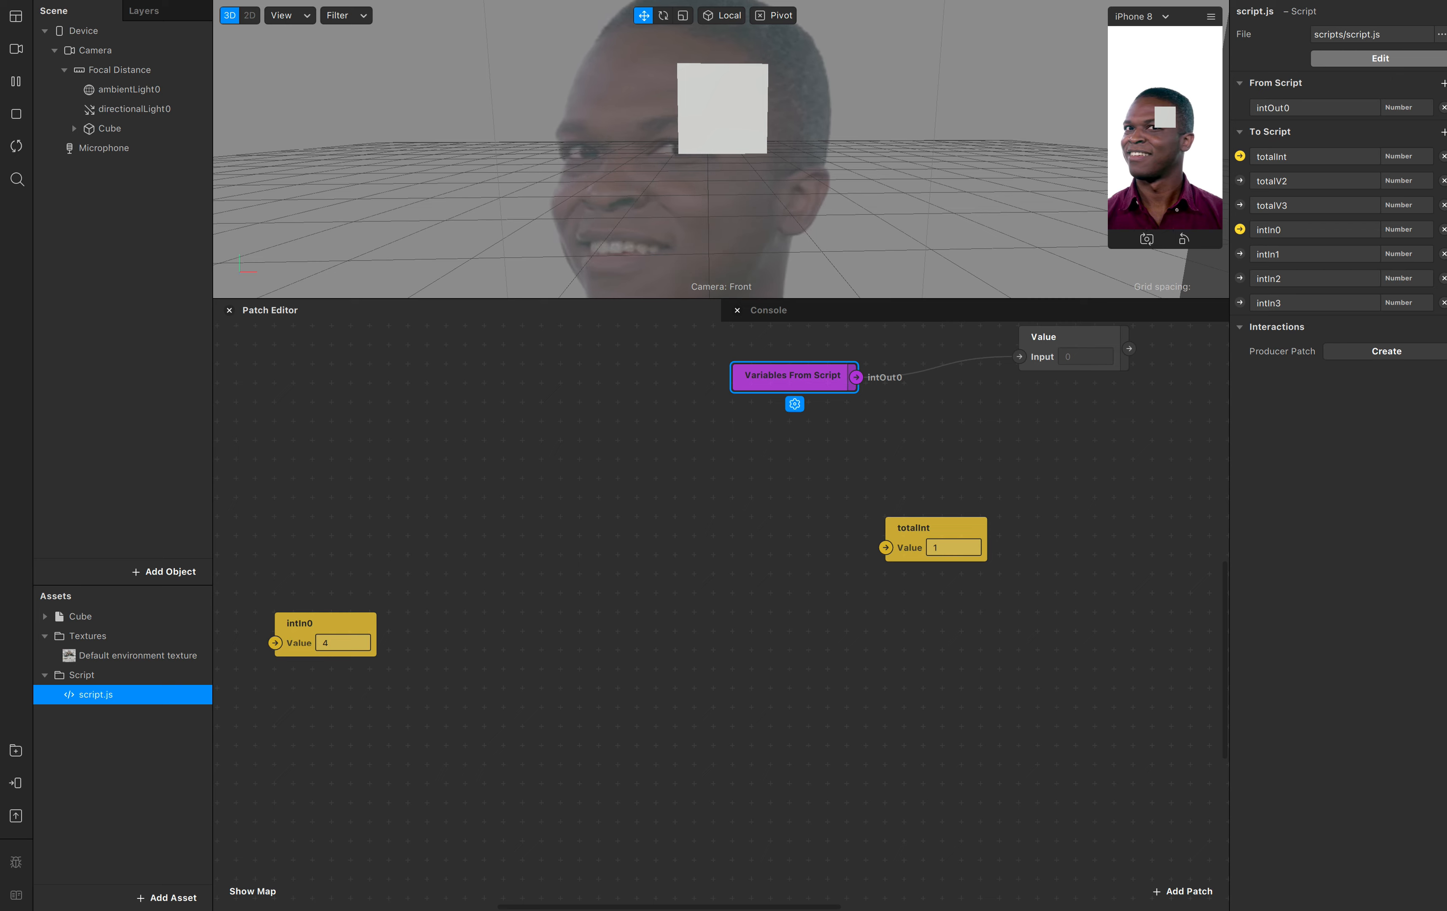
Set the value of the totalInt patch to 4
{"action": "left_click", "coordinate": [1443, 83]}
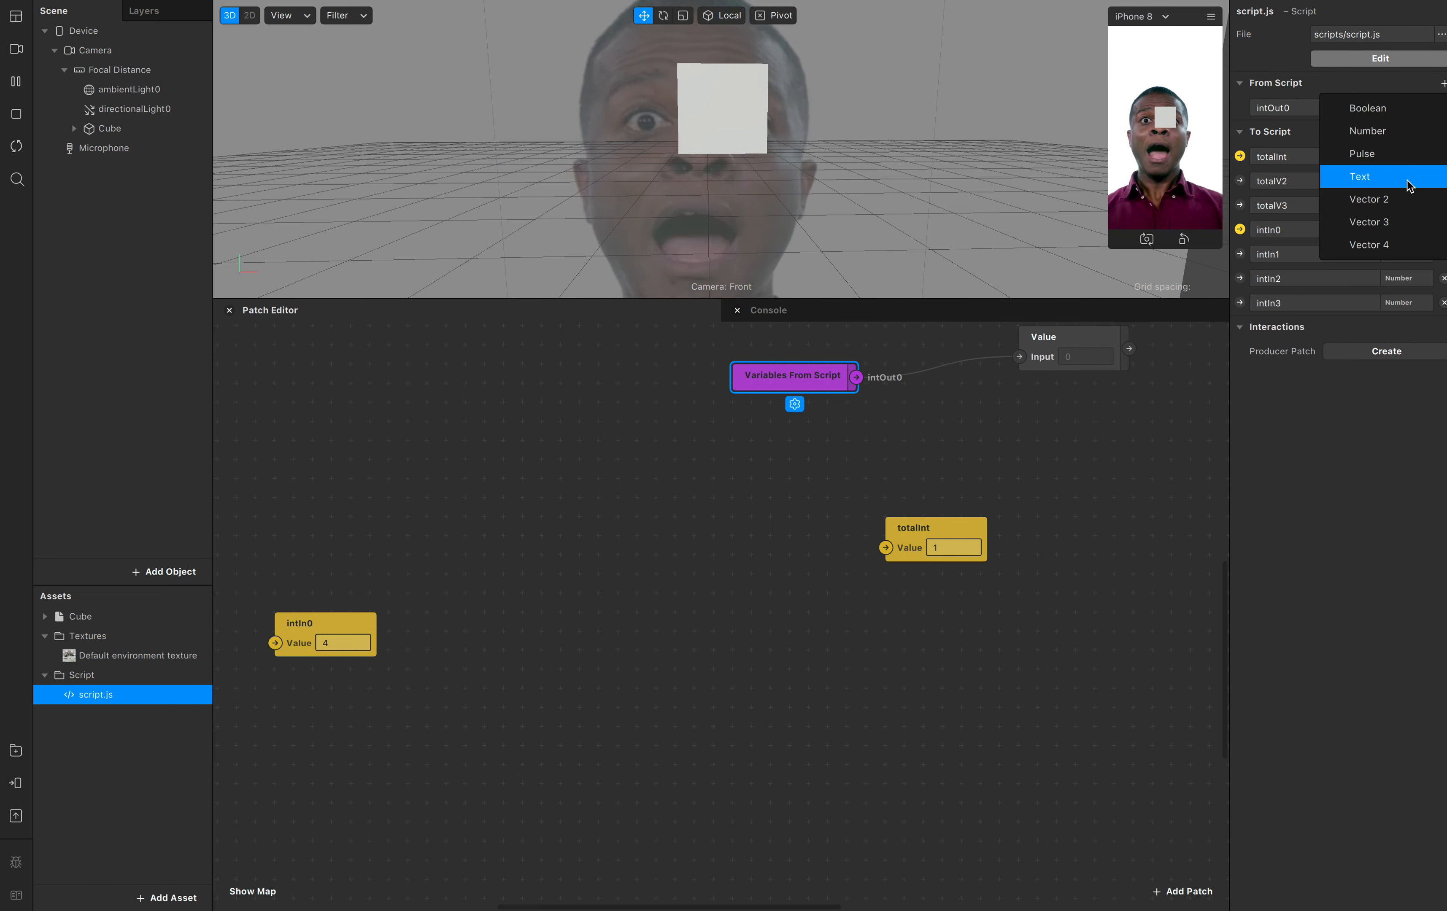
{"action": "left_click", "coordinate": [947, 544]}
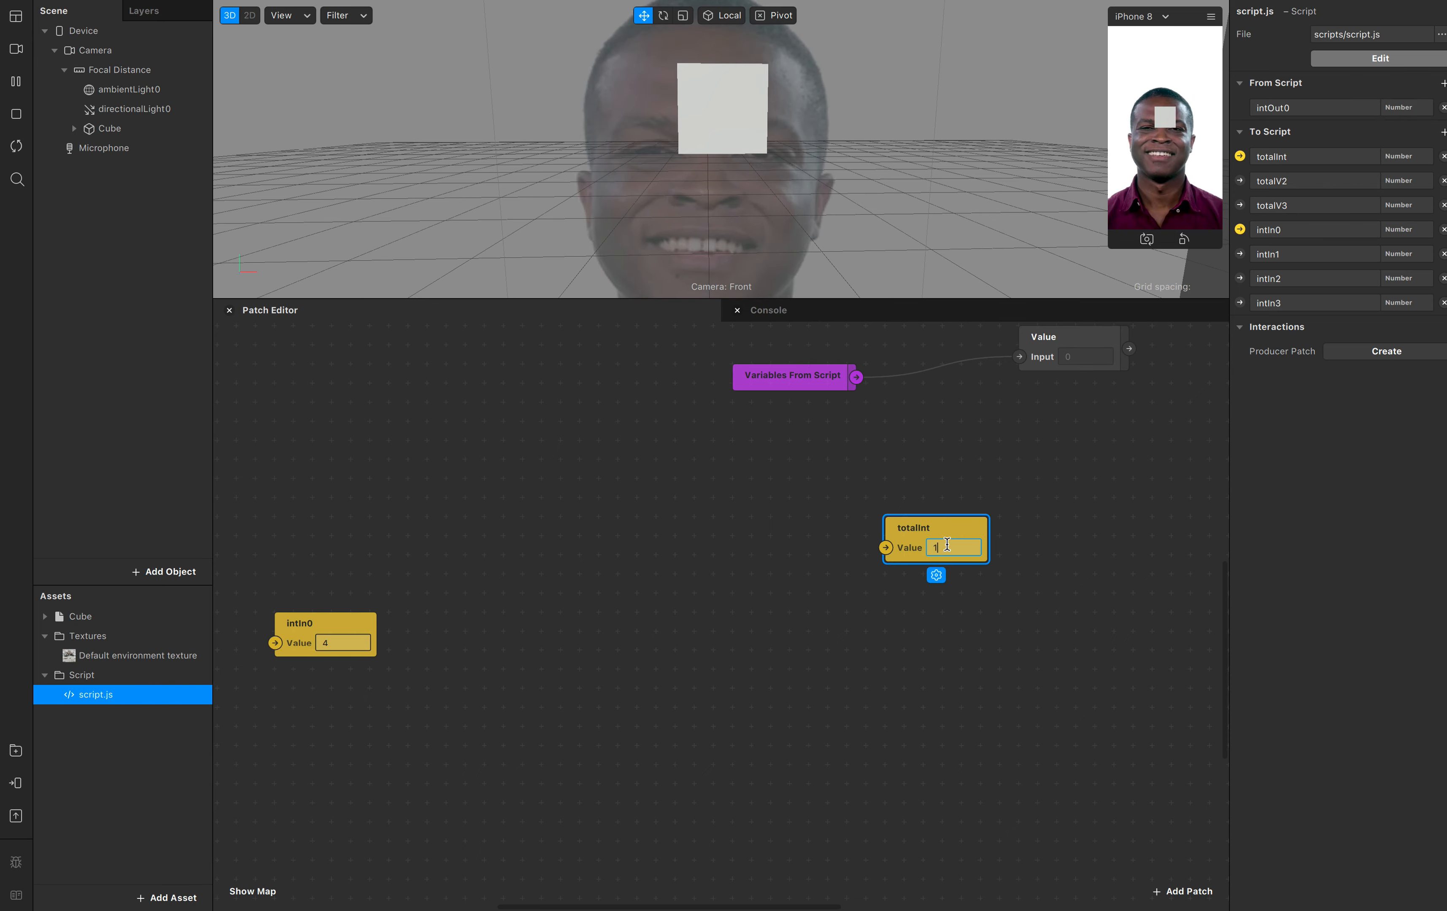
{"action": "type", "text": "4"}
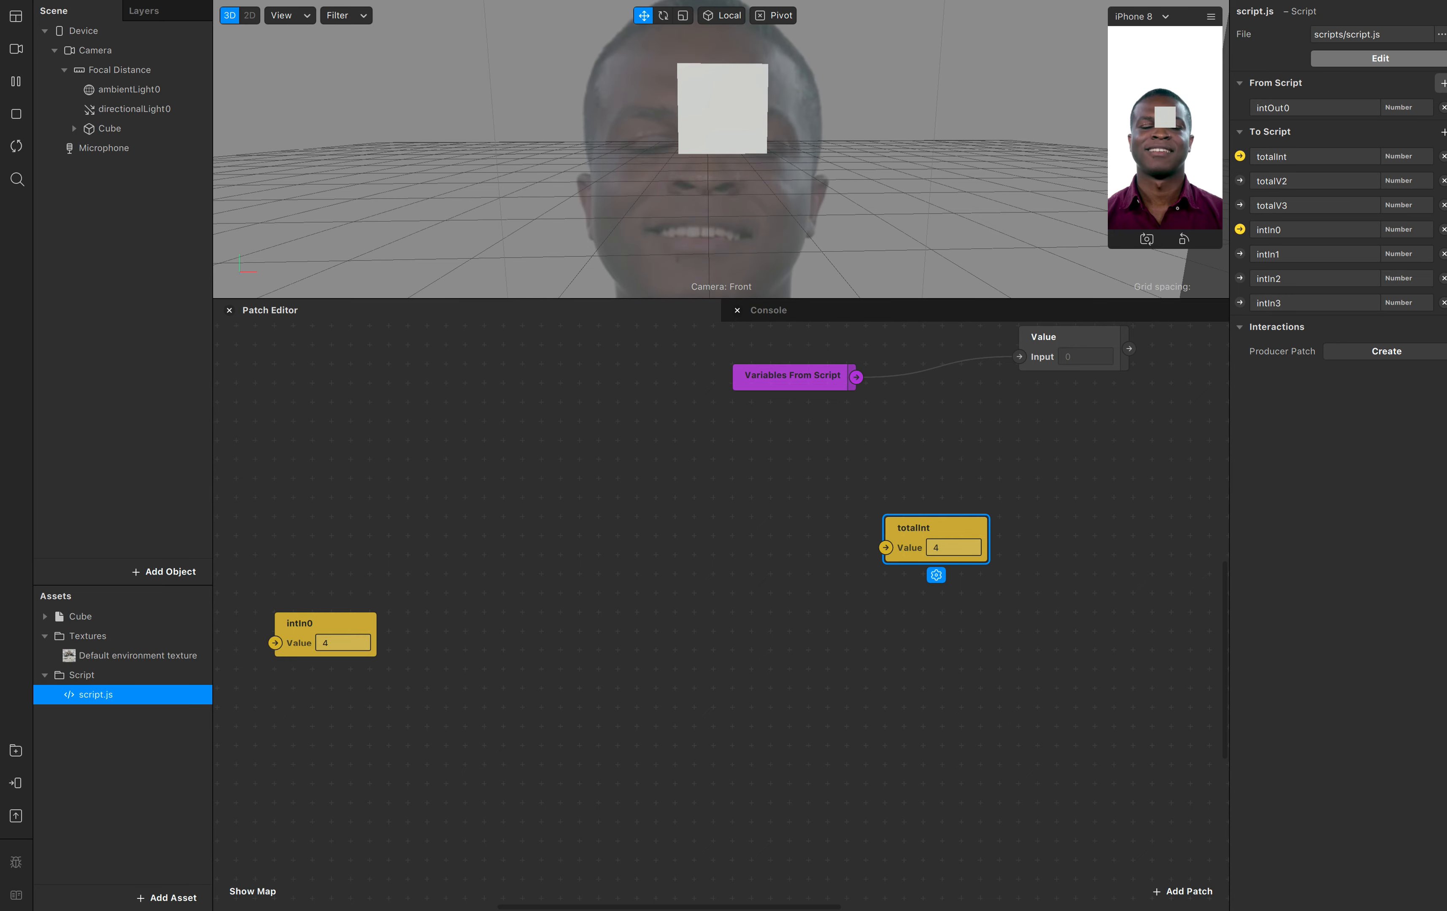
Add a Number variable named intOut1 to the From Script variables of script.js
{"action": "left_click", "coordinate": [1443, 82]}
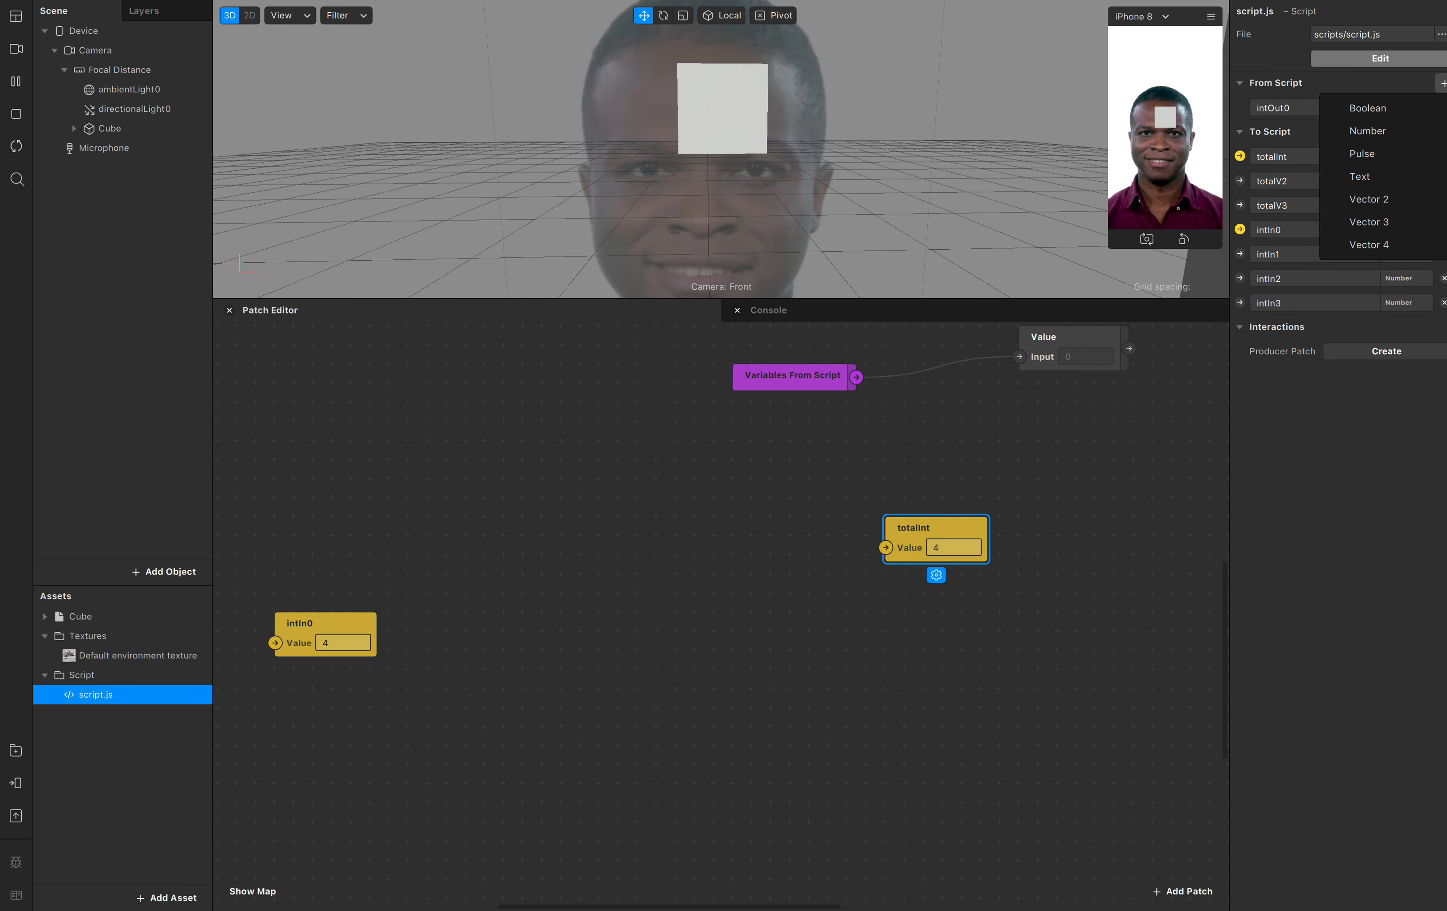
{"action": "left_click", "coordinate": [1396, 131]}
{"action": "double_click", "coordinate": [1321, 131]}
{"action": "type", "text": "i"}
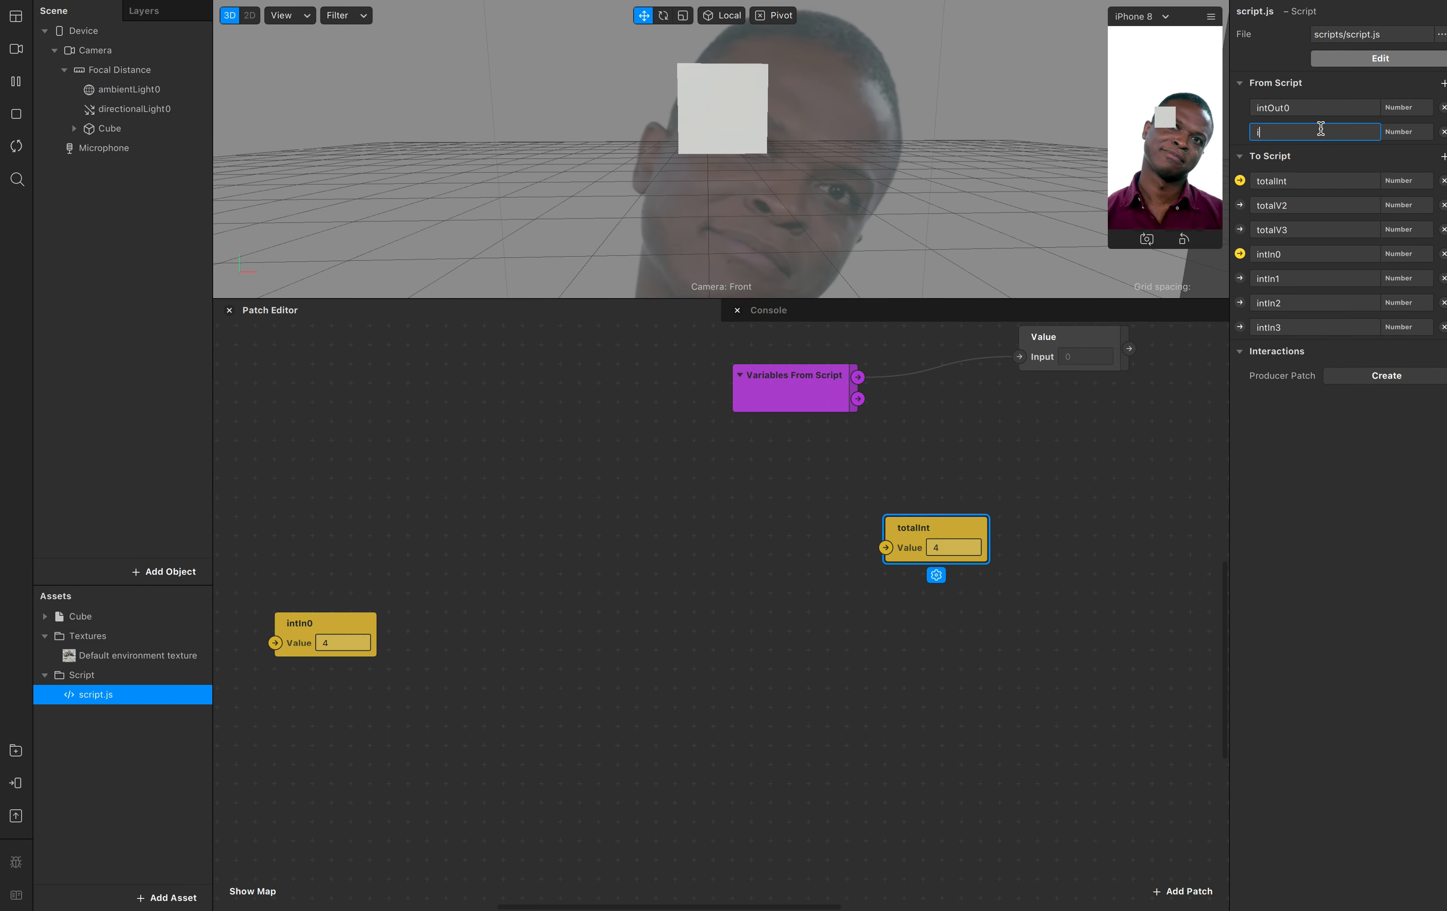
{"action": "type", "text": "ntOut1"}
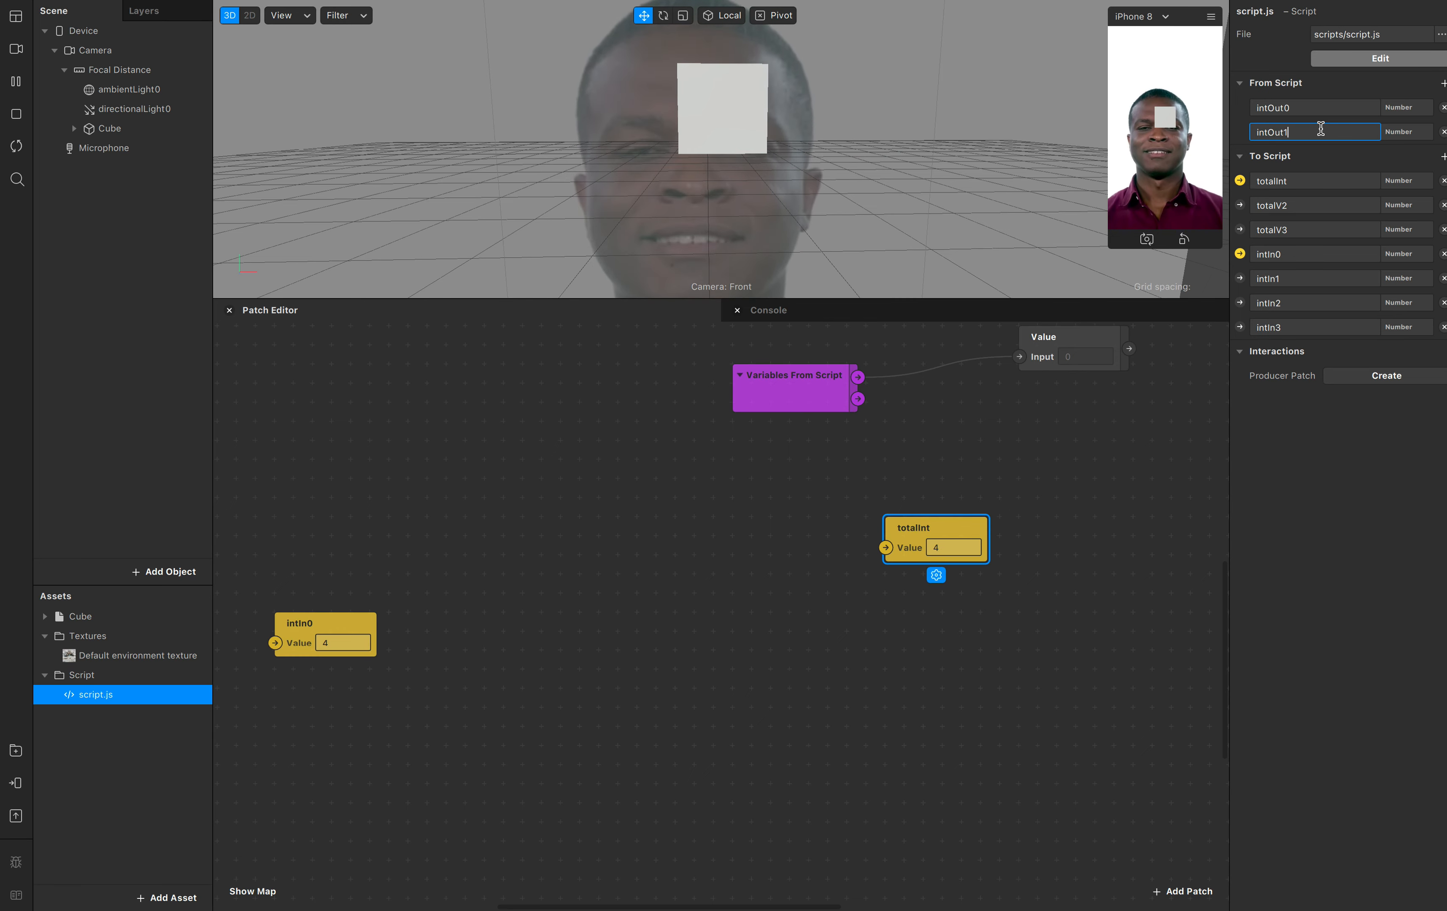
{"action": "key", "text": "Return"}
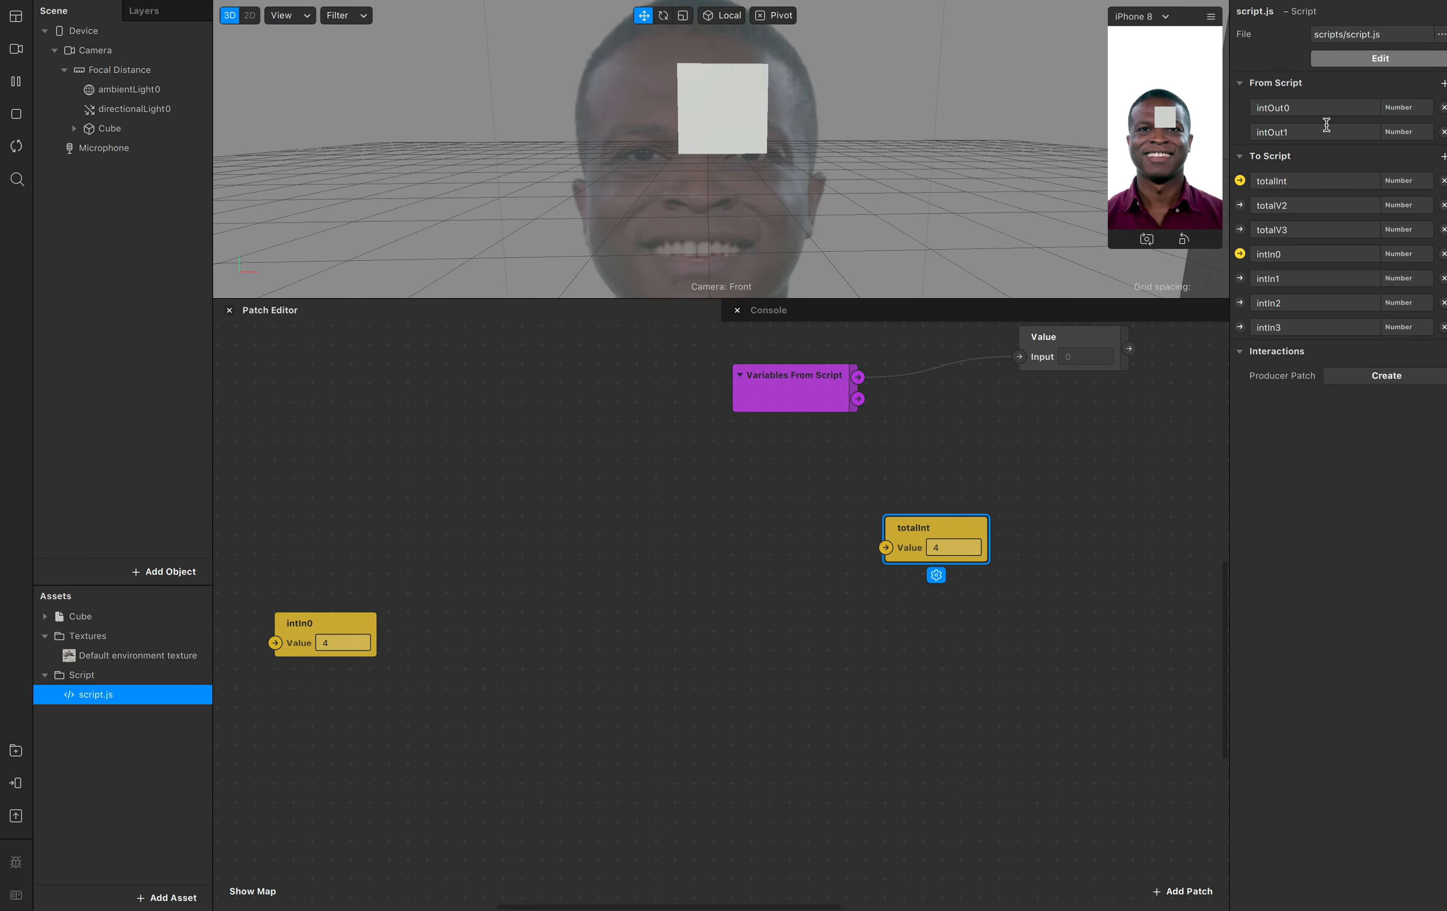
Add another From Script Number variable to script.js and name it intOut2
{"action": "left_click", "coordinate": [1443, 83]}
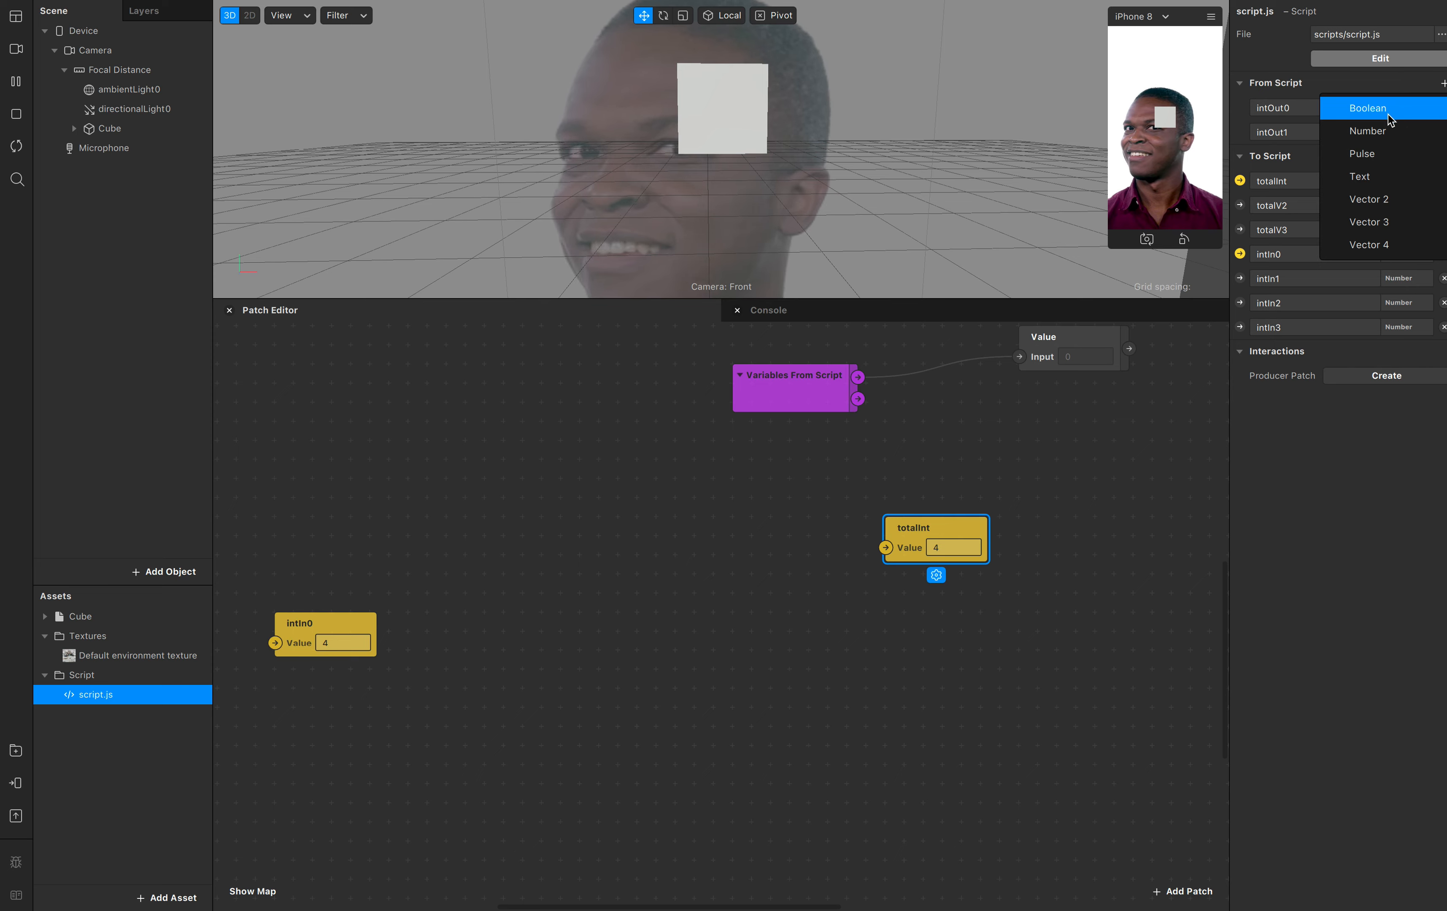
{"action": "left_click", "coordinate": [1385, 136]}
{"action": "double_click", "coordinate": [1323, 155]}
{"action": "type", "text": "i"}
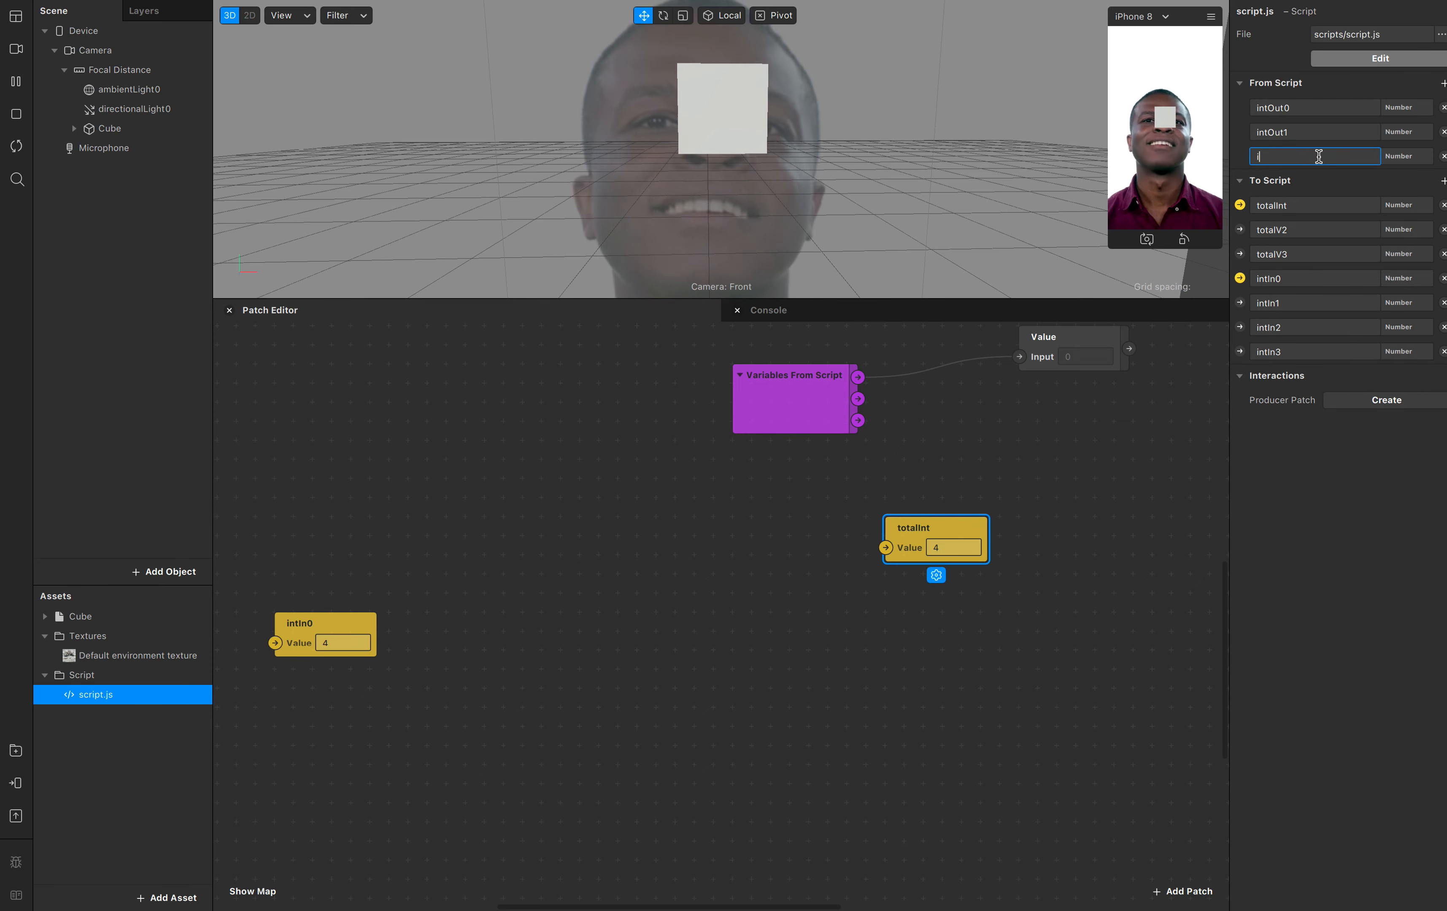
{"action": "type", "text": "ntOut2"}
{"action": "key", "text": "Return"}
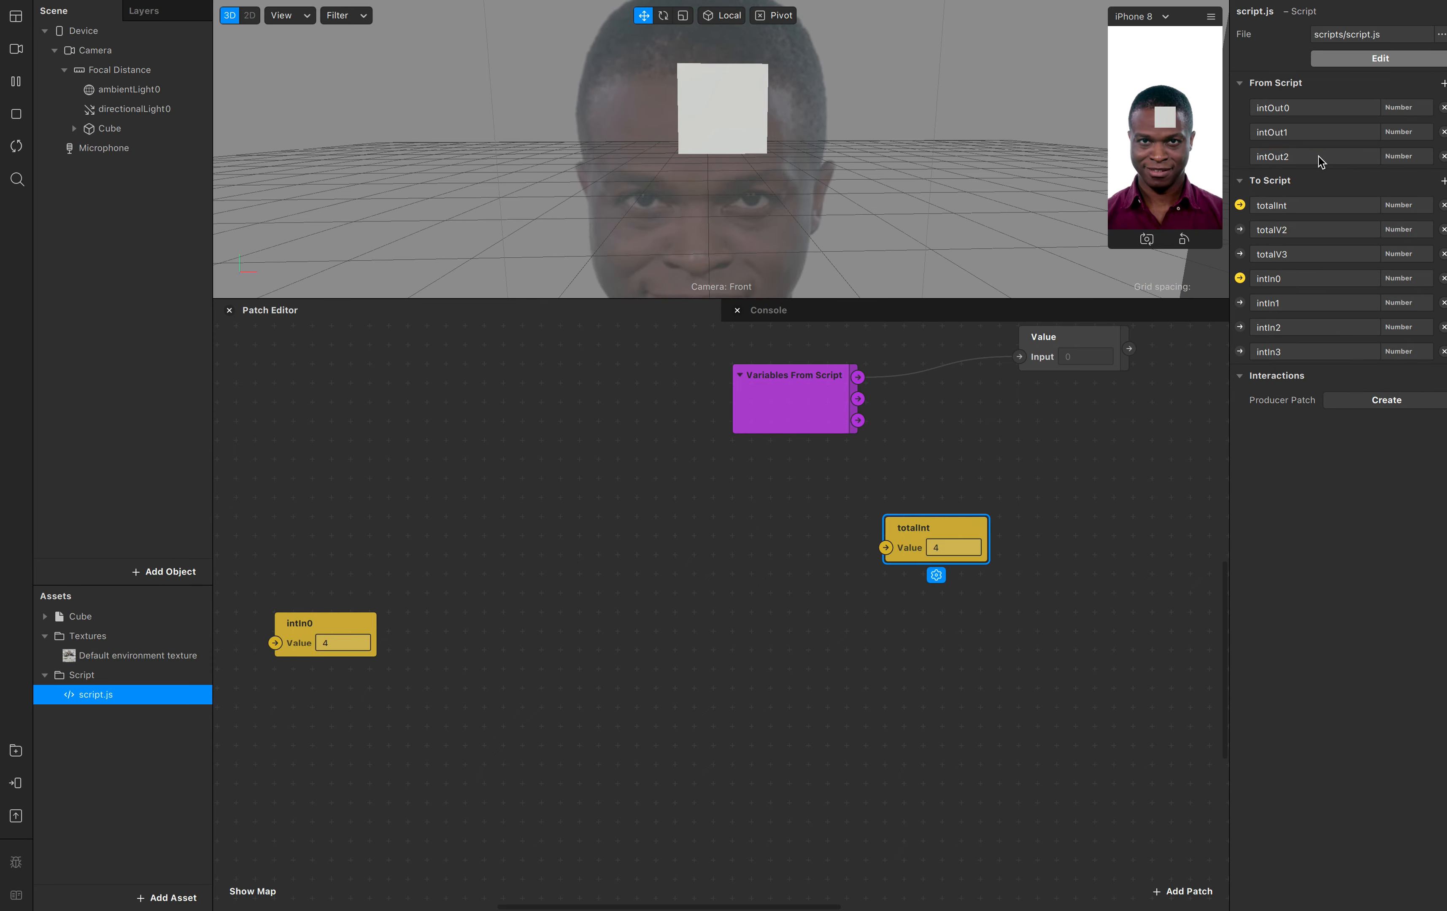
Add a further From Script Number variable to script.js and name it intOut3
{"action": "left_click", "coordinate": [1443, 82]}
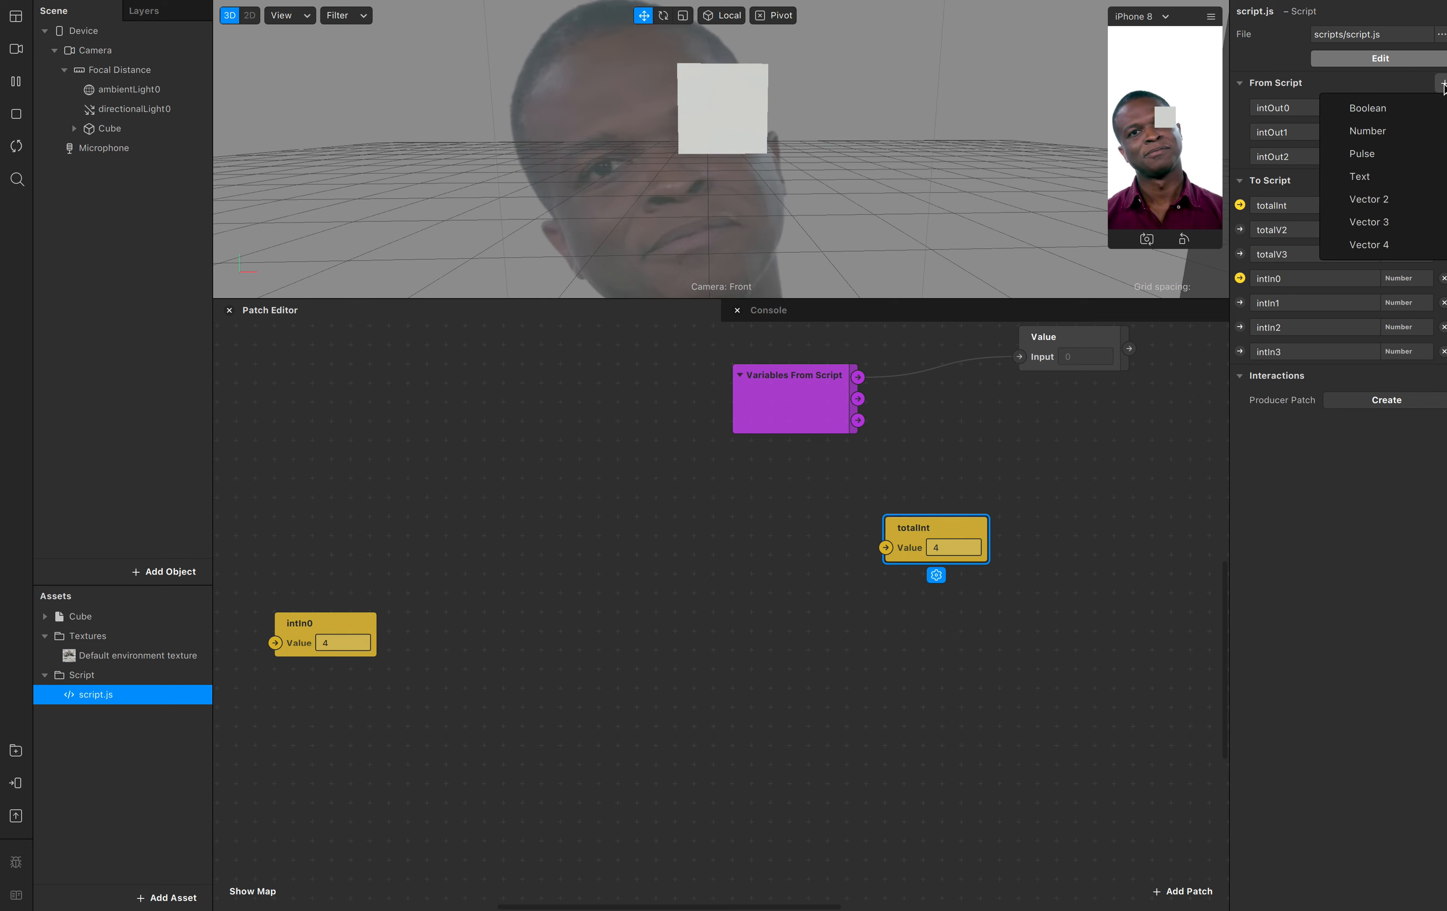
{"action": "left_click", "coordinate": [1404, 133]}
{"action": "double_click", "coordinate": [1326, 181]}
{"action": "type", "text": "intOut3"}
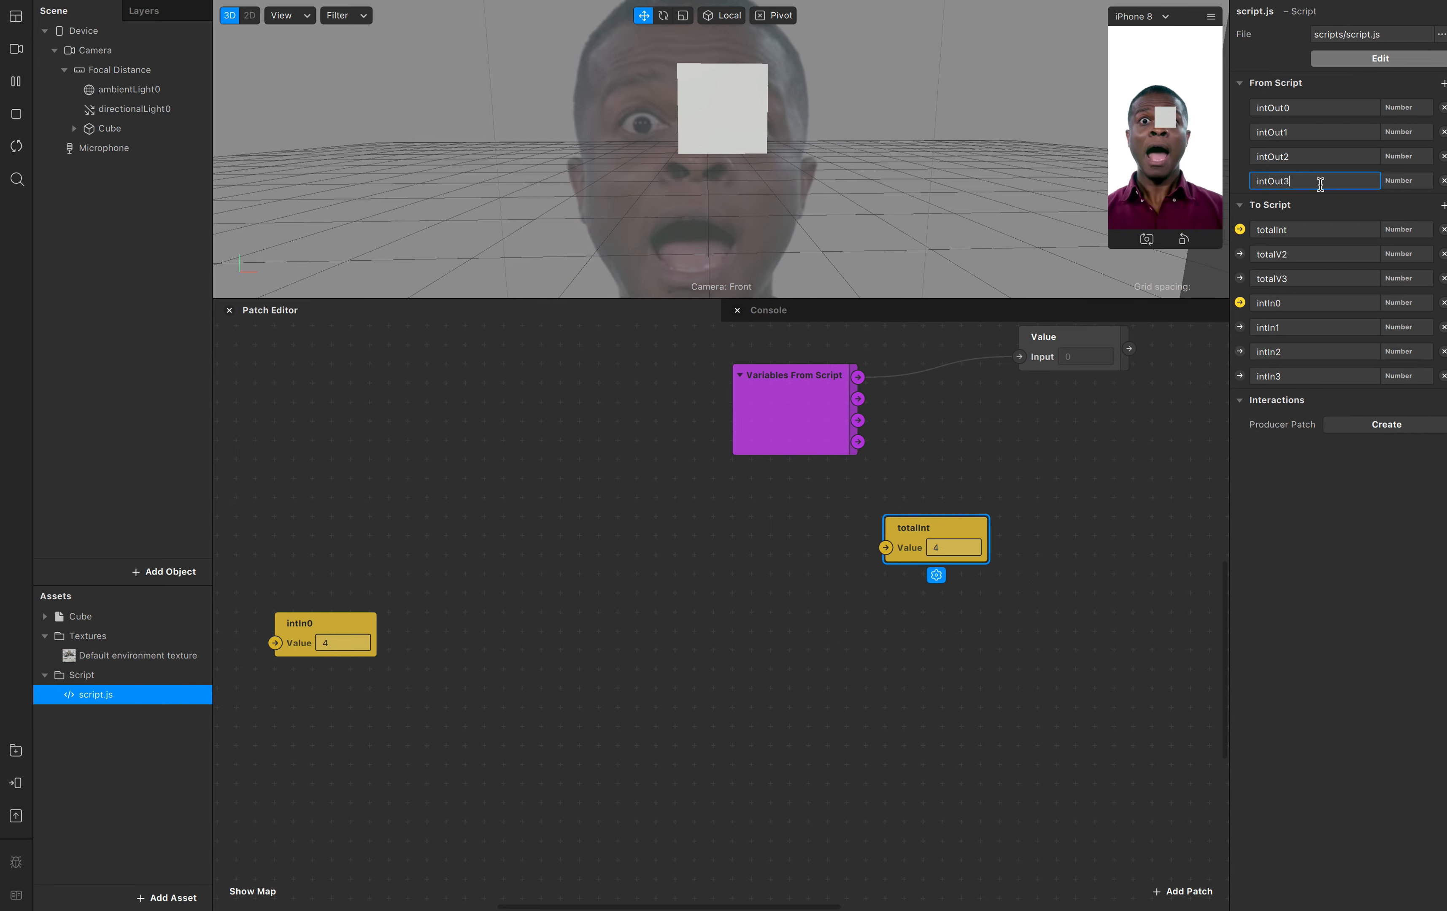
{"action": "key", "text": "Return"}
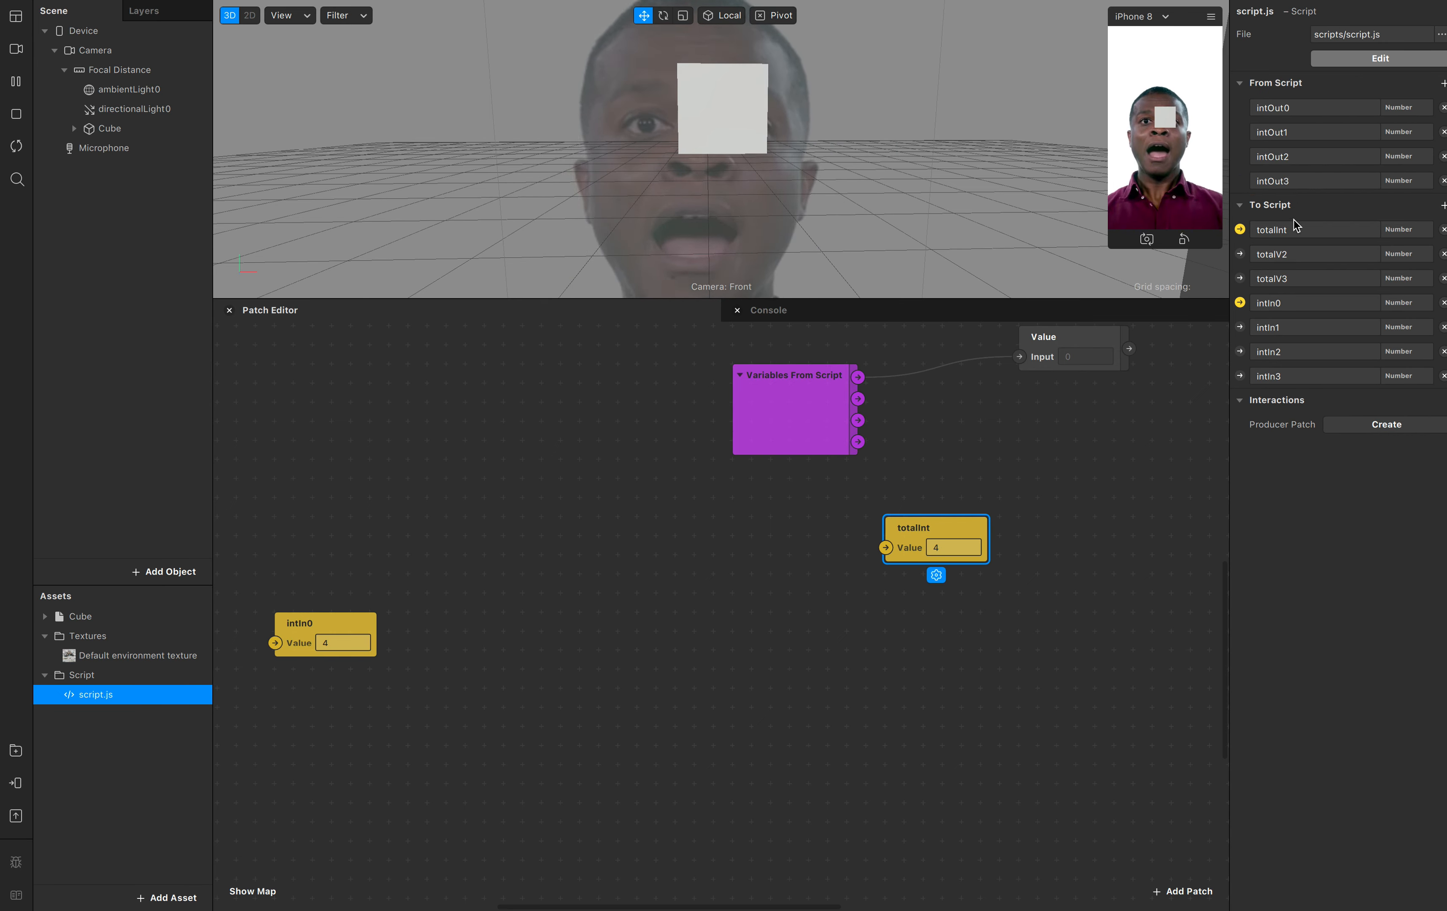
Rearrange the patch graph with totalInt just above the Variables From Script patch and intIn0 below it to the left
{"action": "left_click_drag", "start_coordinate": [898, 552], "coordinate": [860, 743]}
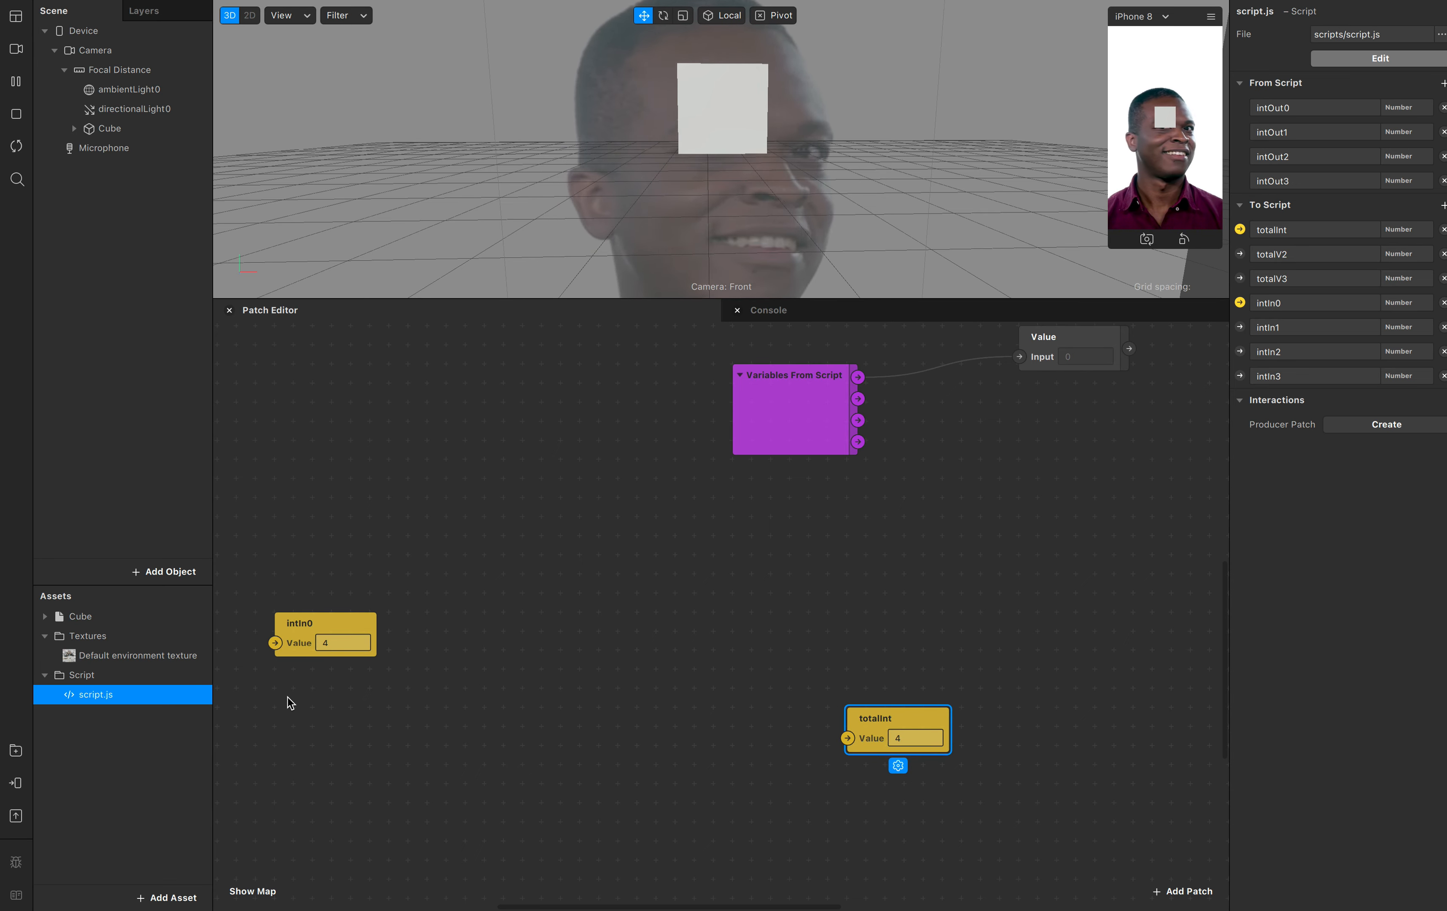
{"action": "mouse_move", "coordinate": [608, 5]}
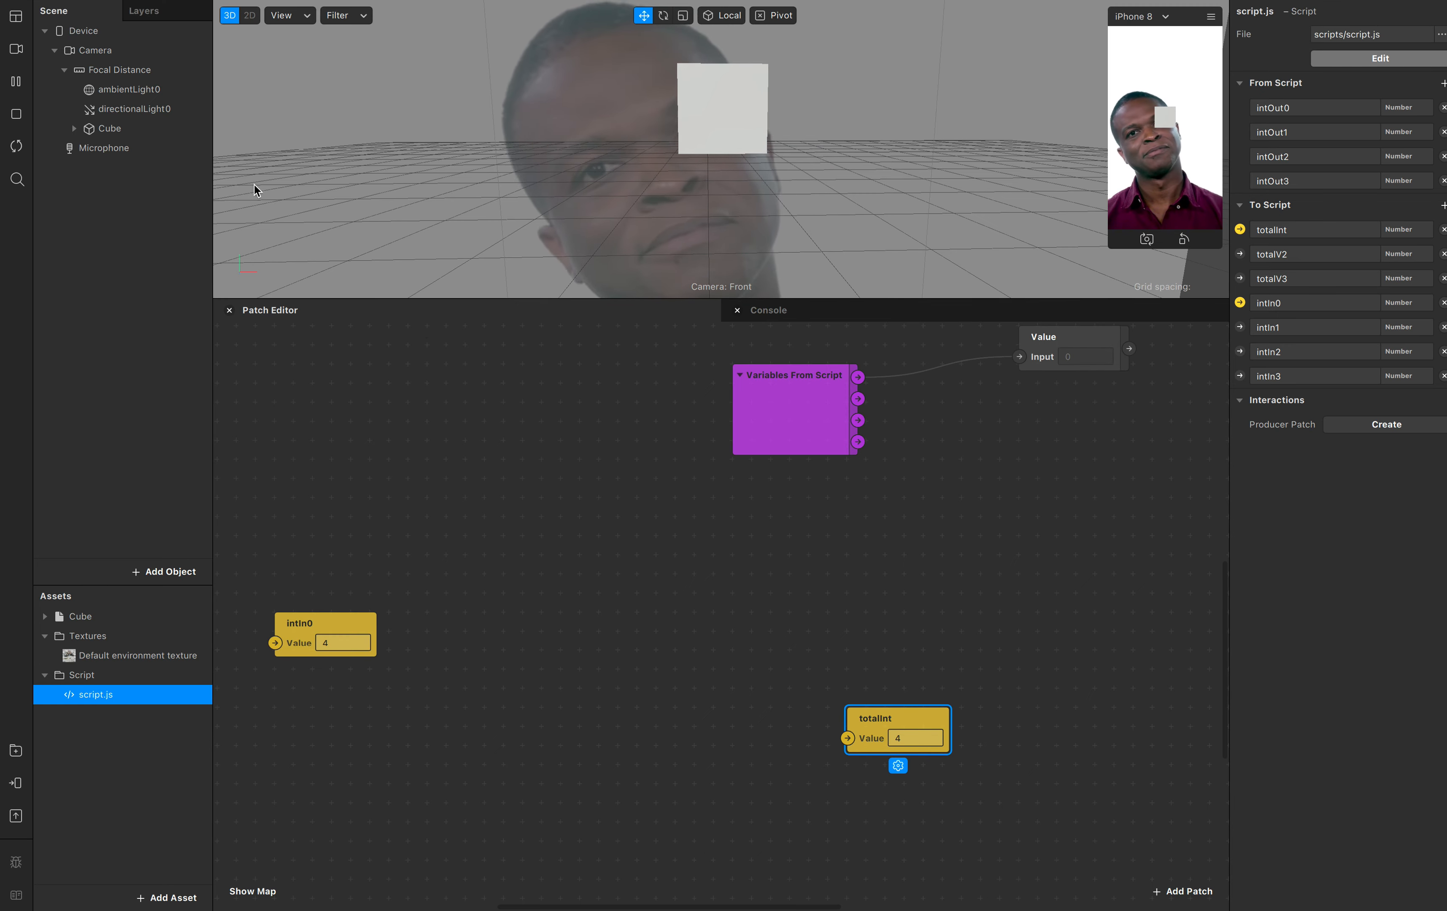
{"action": "left_click_drag", "start_coordinate": [318, 627], "coordinate": [620, 529]}
{"action": "left_click_drag", "start_coordinate": [807, 706], "coordinate": [1046, 819]}
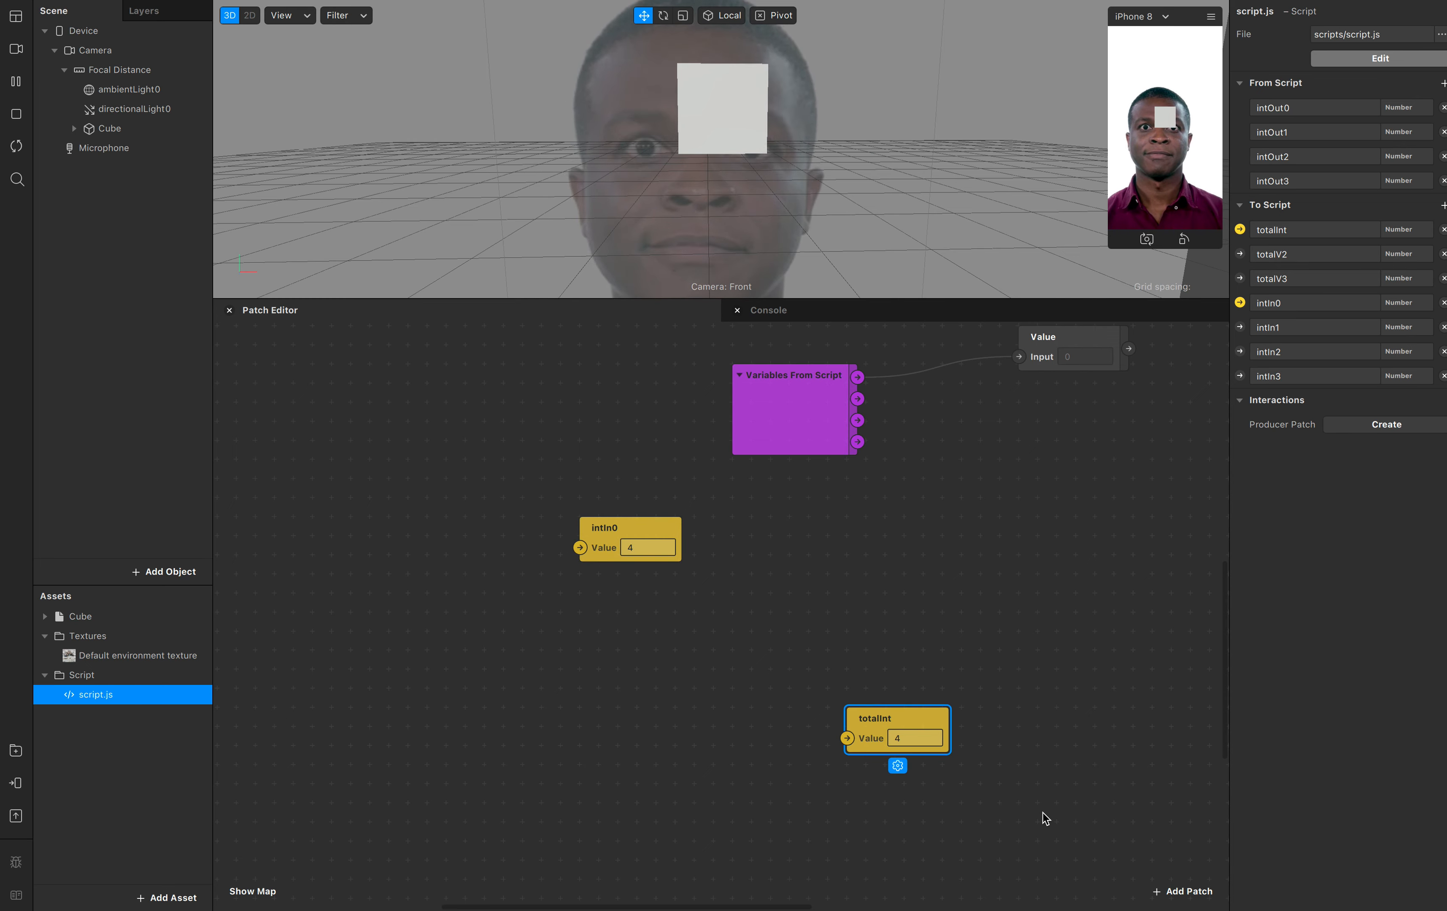
{"action": "left_click_drag", "start_coordinate": [933, 732], "coordinate": [722, 331]}
Create patches for the intIn1 and intIn2 script variables and stack them in order below intIn0
{"action": "left_click", "coordinate": [1240, 327]}
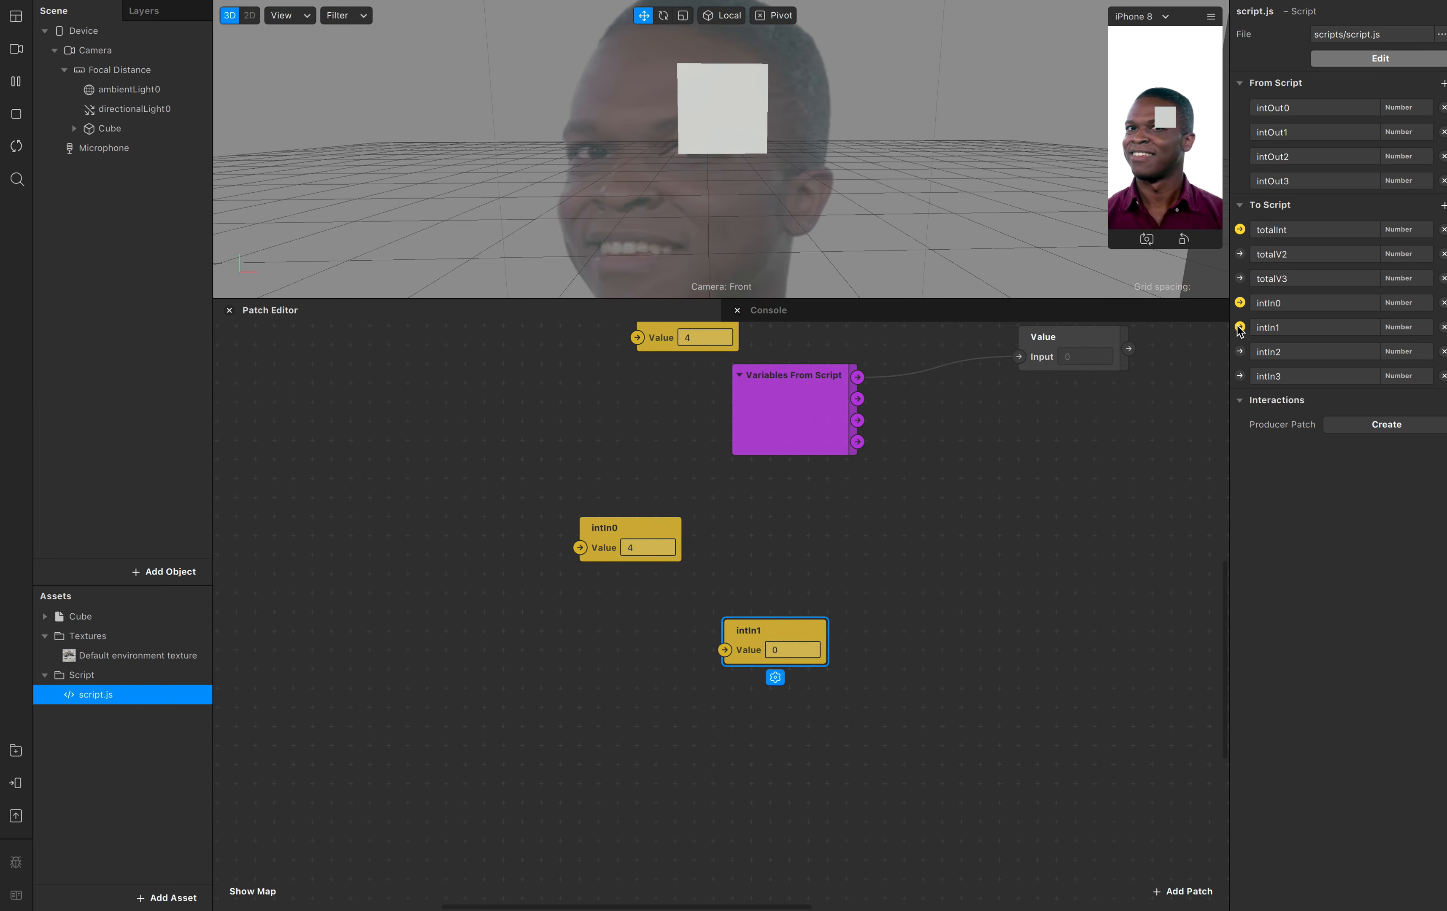
{"action": "left_click", "coordinate": [1240, 352]}
{"action": "left_click_drag", "start_coordinate": [804, 655], "coordinate": [675, 769]}
{"action": "scroll", "coordinate": [669, 650], "scroll_direction": "up", "scroll_amount": 2}
{"action": "left_click_drag", "start_coordinate": [738, 693], "coordinate": [592, 666]}
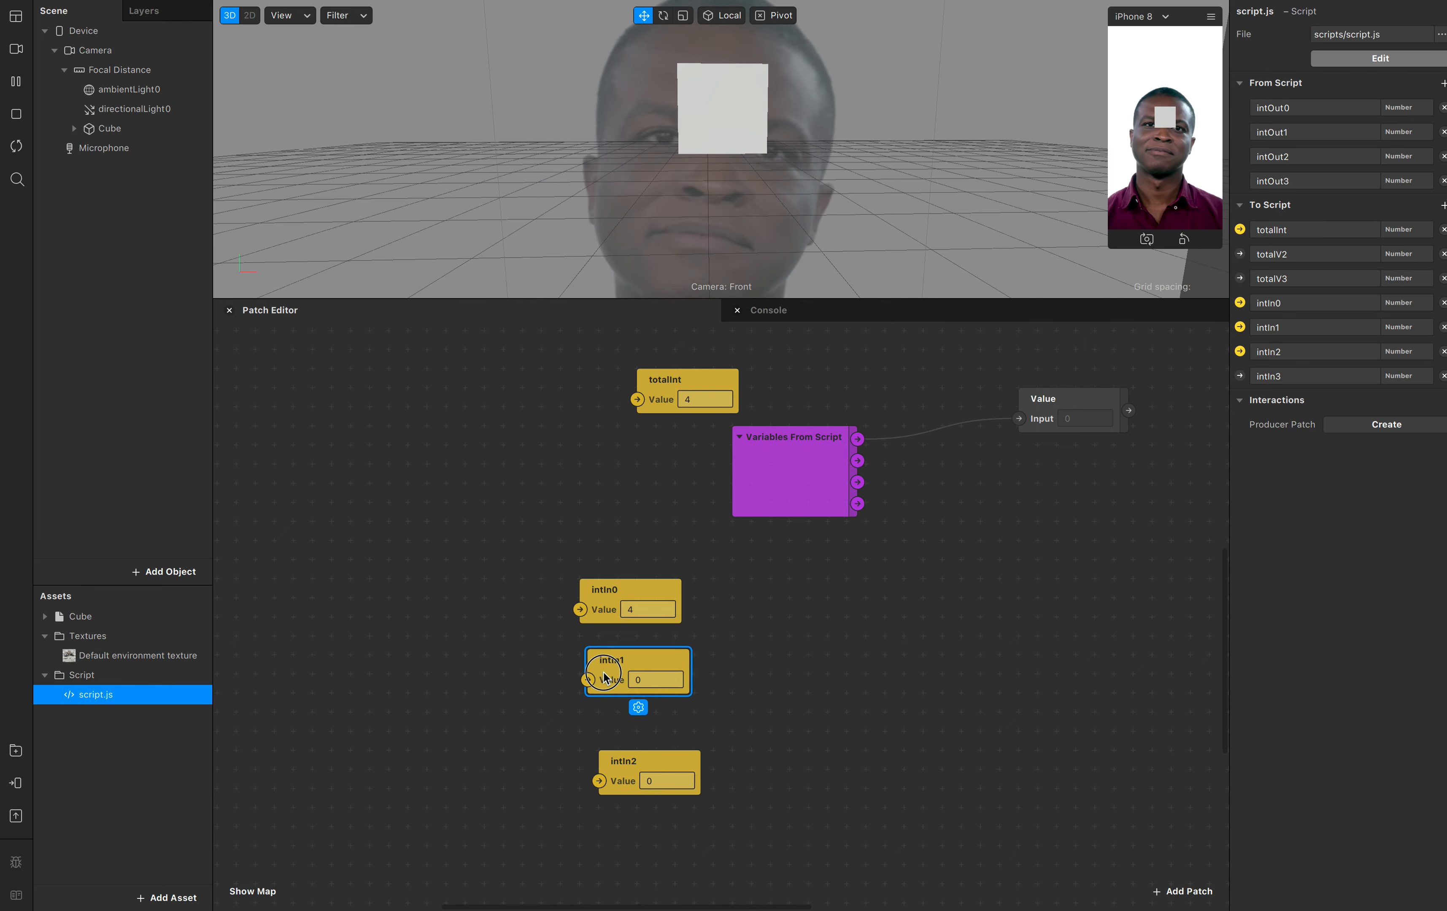
Create a patch for the intIn3 script variable and place it directly below intIn2
{"action": "scroll", "coordinate": [646, 764], "scroll_direction": "down", "scroll_amount": 1}
{"action": "left_click", "coordinate": [1240, 376]}
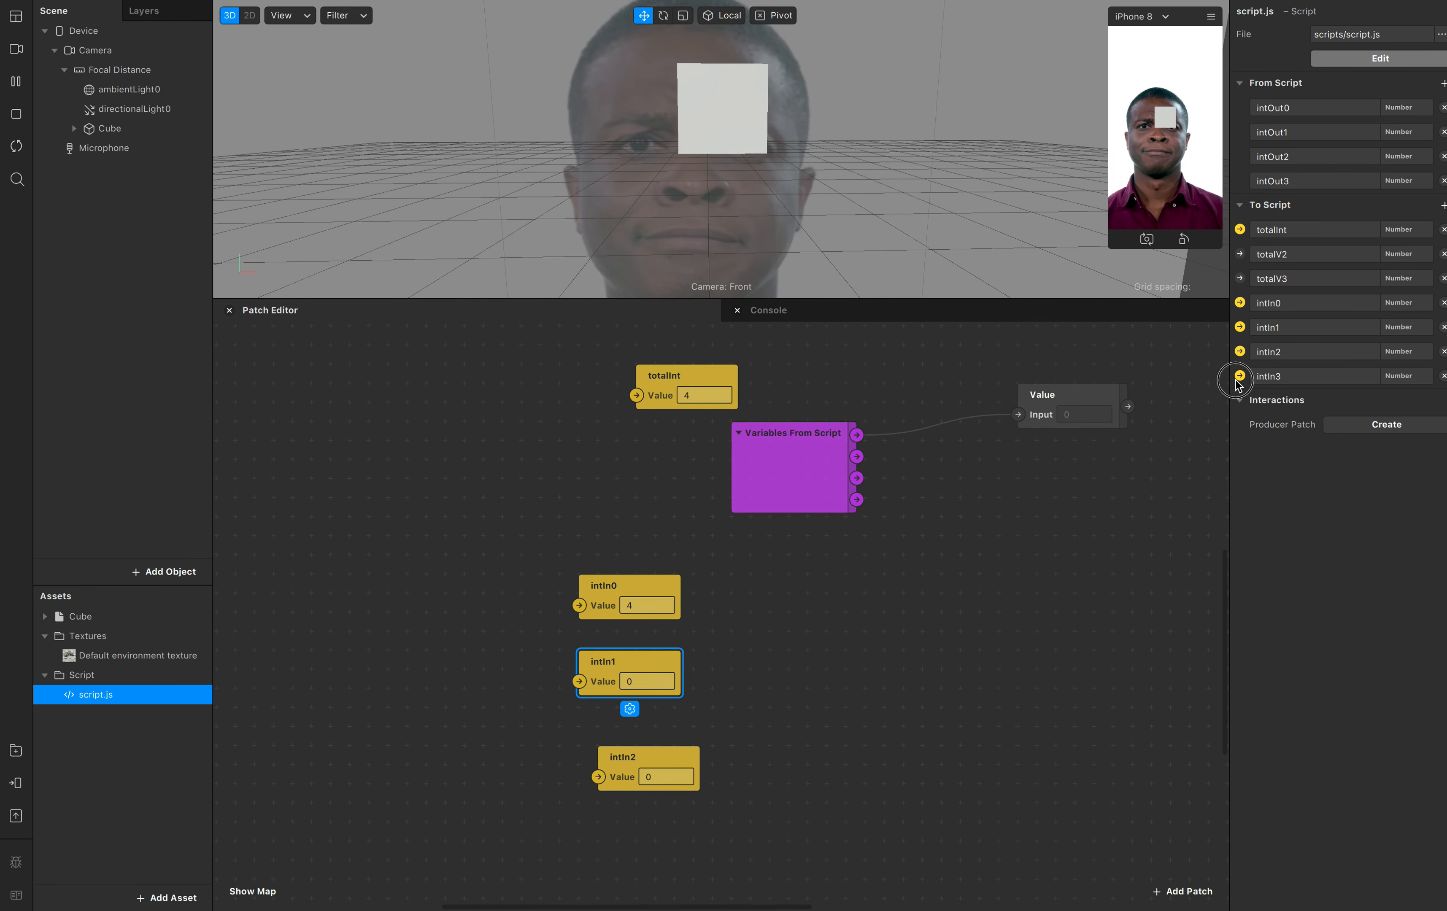
{"action": "left_click", "coordinate": [767, 612]}
{"action": "left_click_drag", "start_coordinate": [783, 629], "coordinate": [655, 827]}
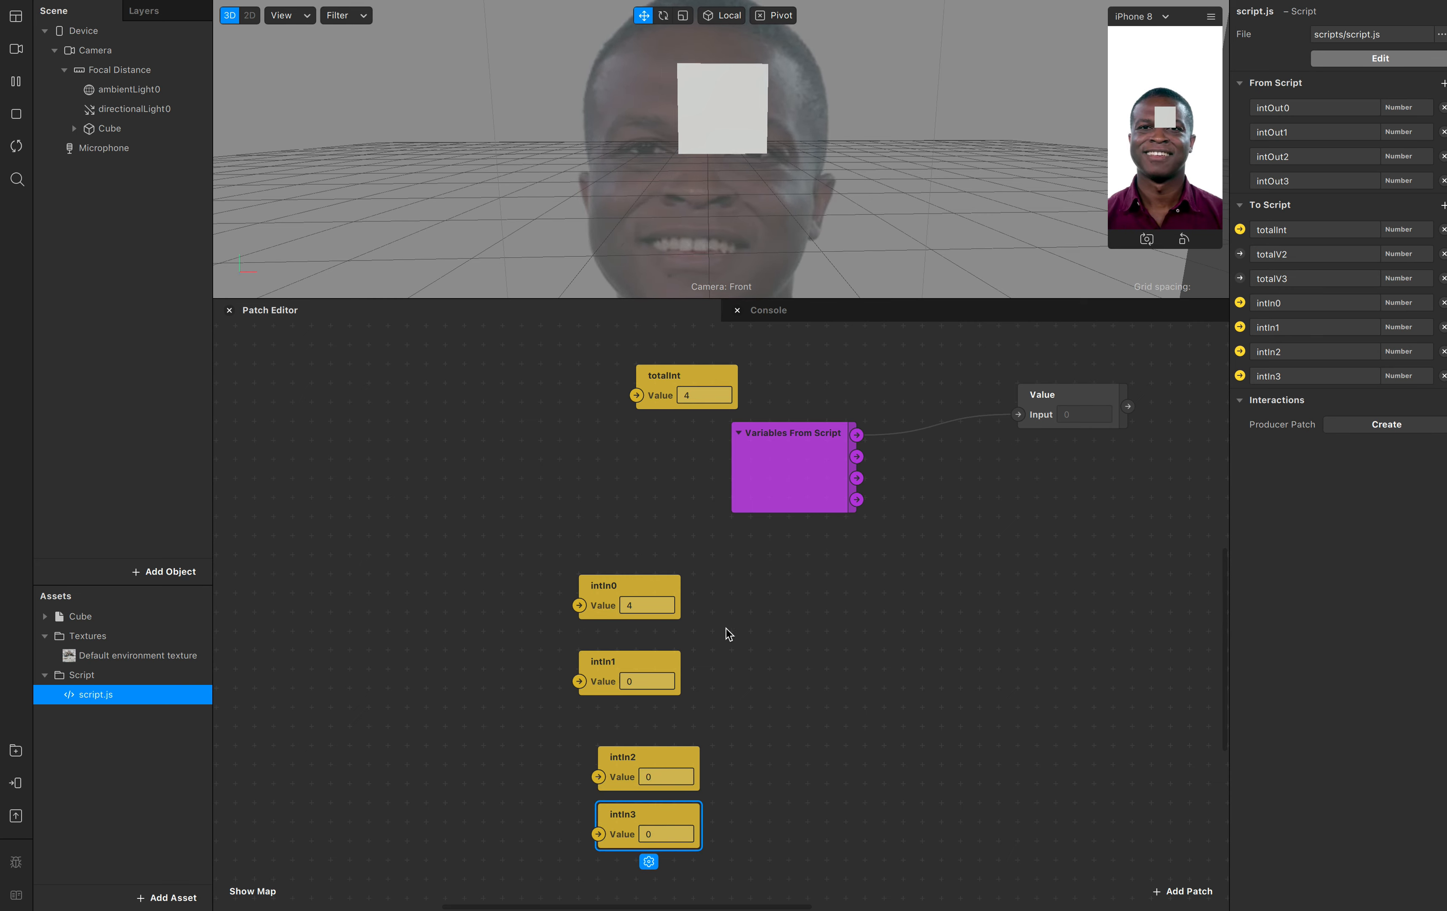
{"action": "left_click", "coordinate": [808, 435]}
Find the Instagram Music patch and limit the project's platforms to Instagram only so the patch is supported
{"action": "double_click", "coordinate": [436, 529]}
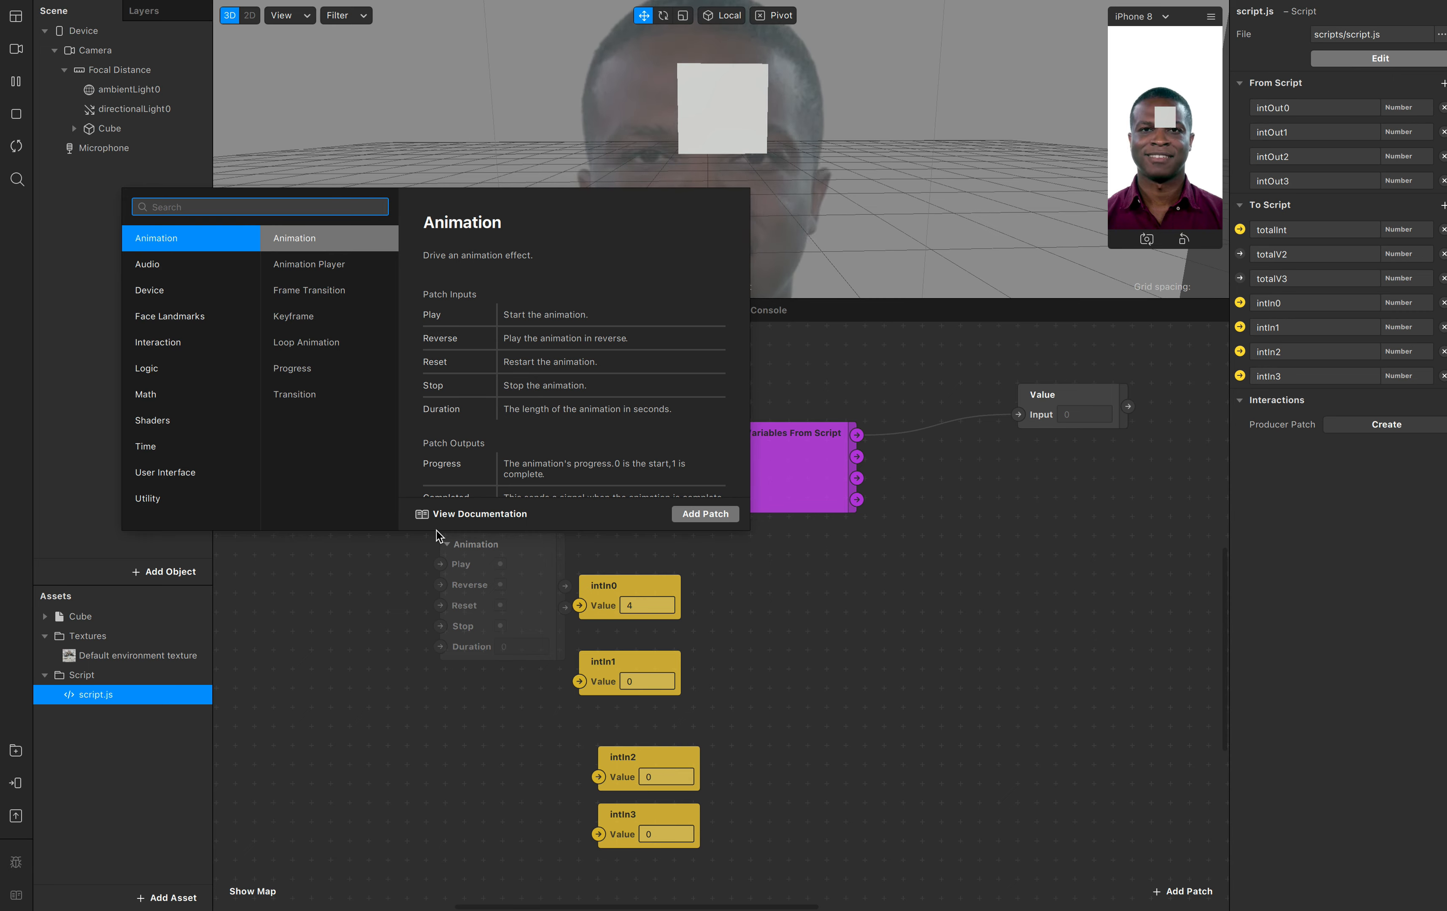
{"action": "type", "text": "mi"}
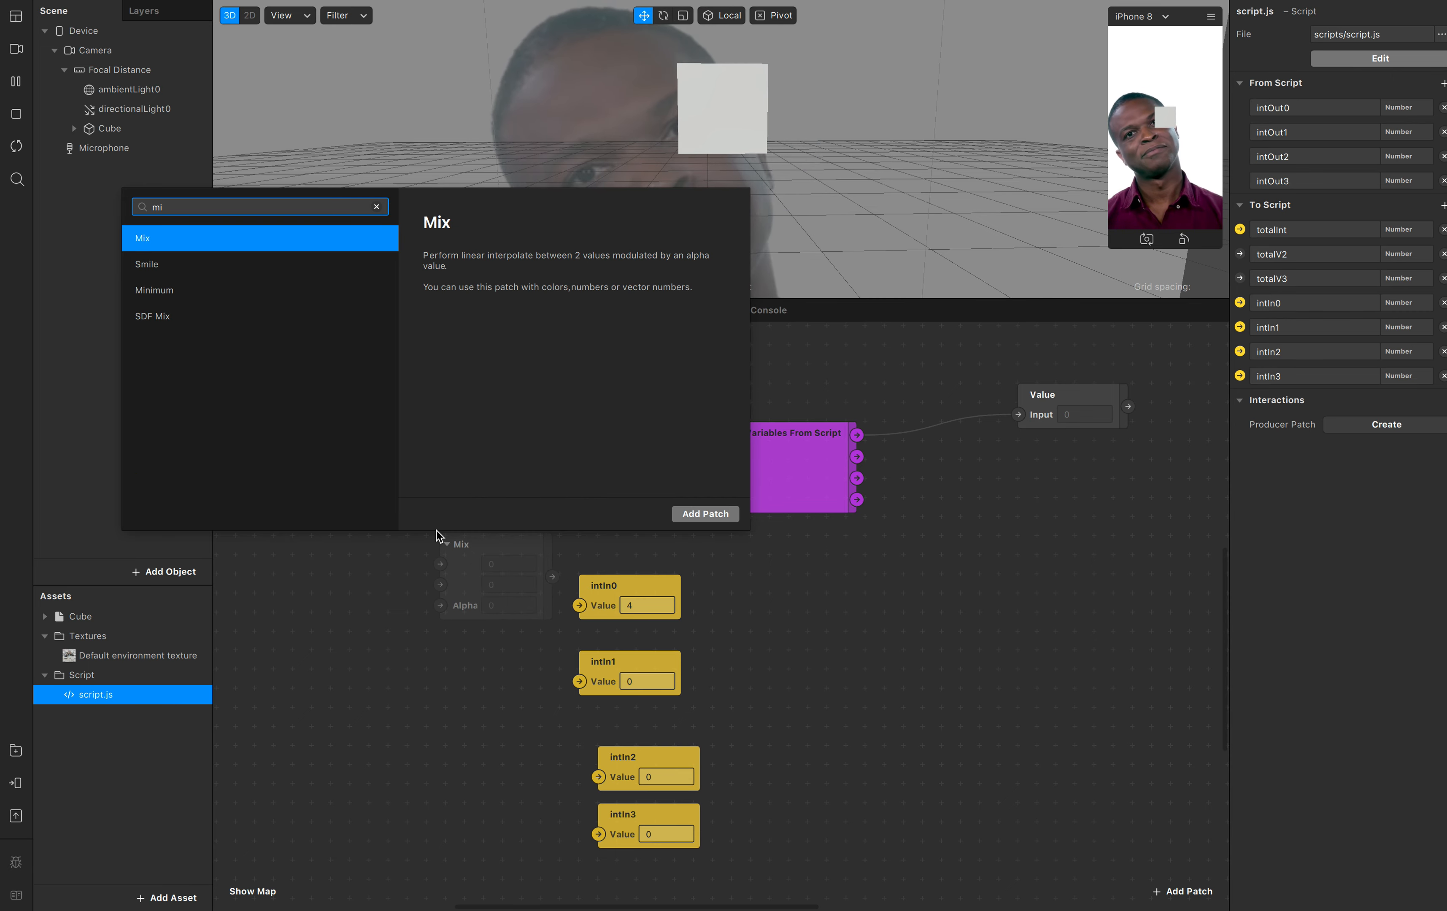
{"action": "key", "text": "BackSpace"}
{"action": "type", "text": "us"}
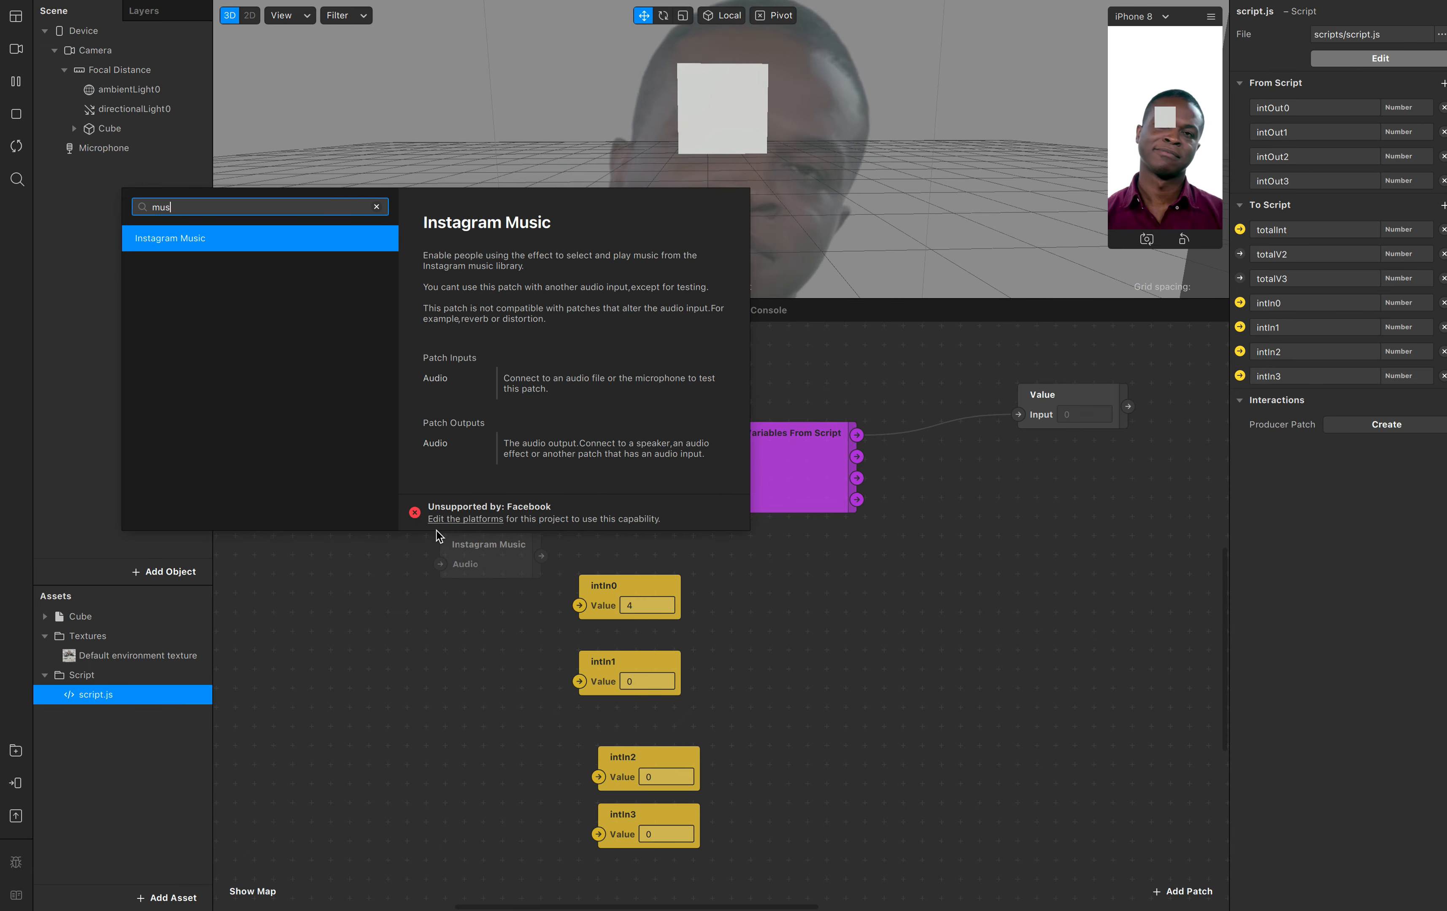
{"action": "key", "text": "BackSpace"}
{"action": "type", "text": "s"}
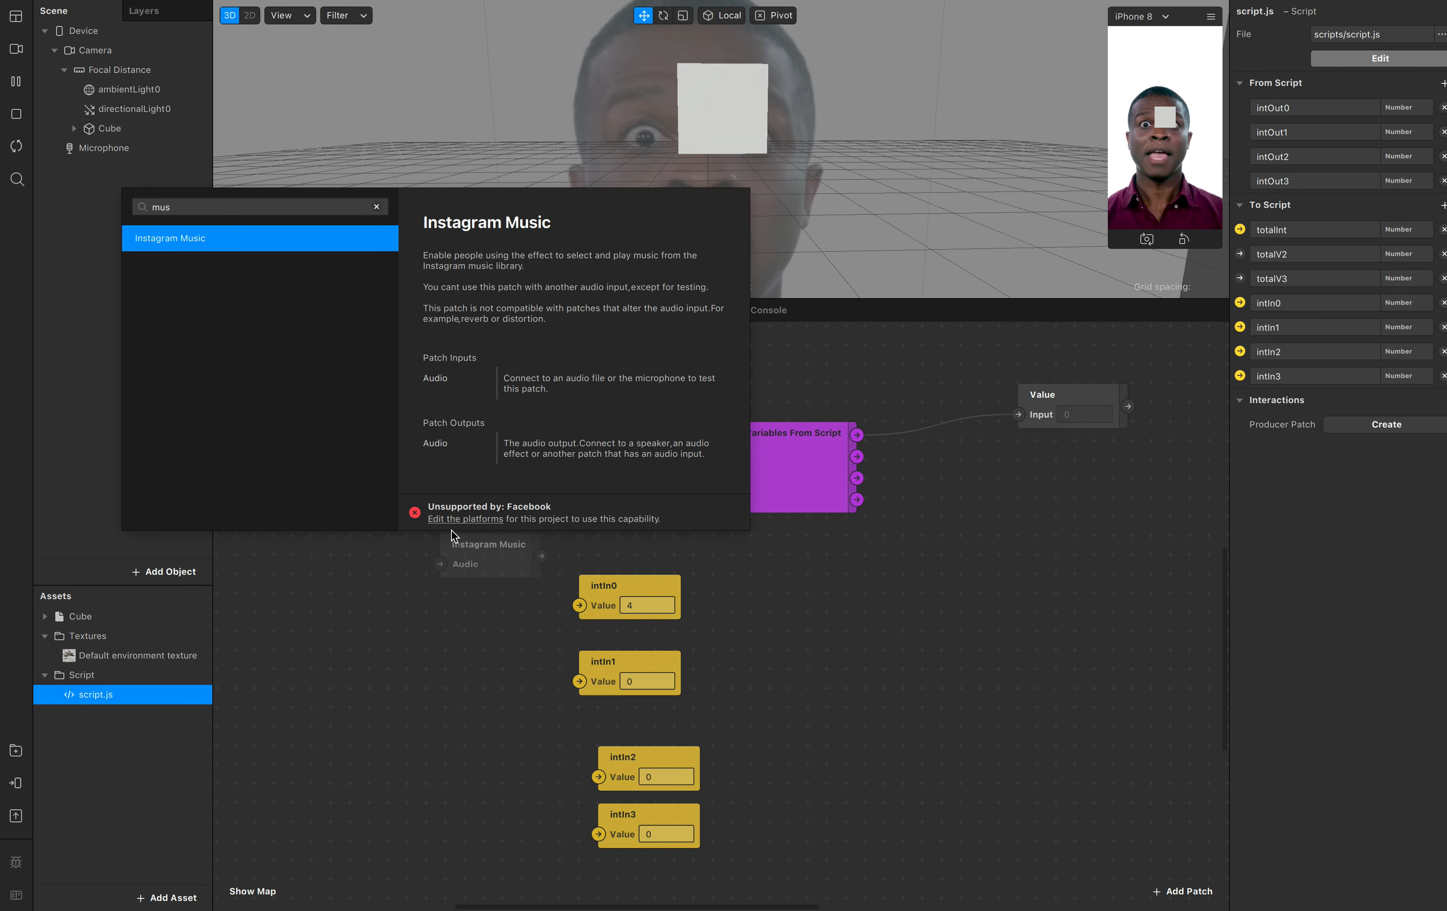
{"action": "left_click", "coordinate": [454, 521]}
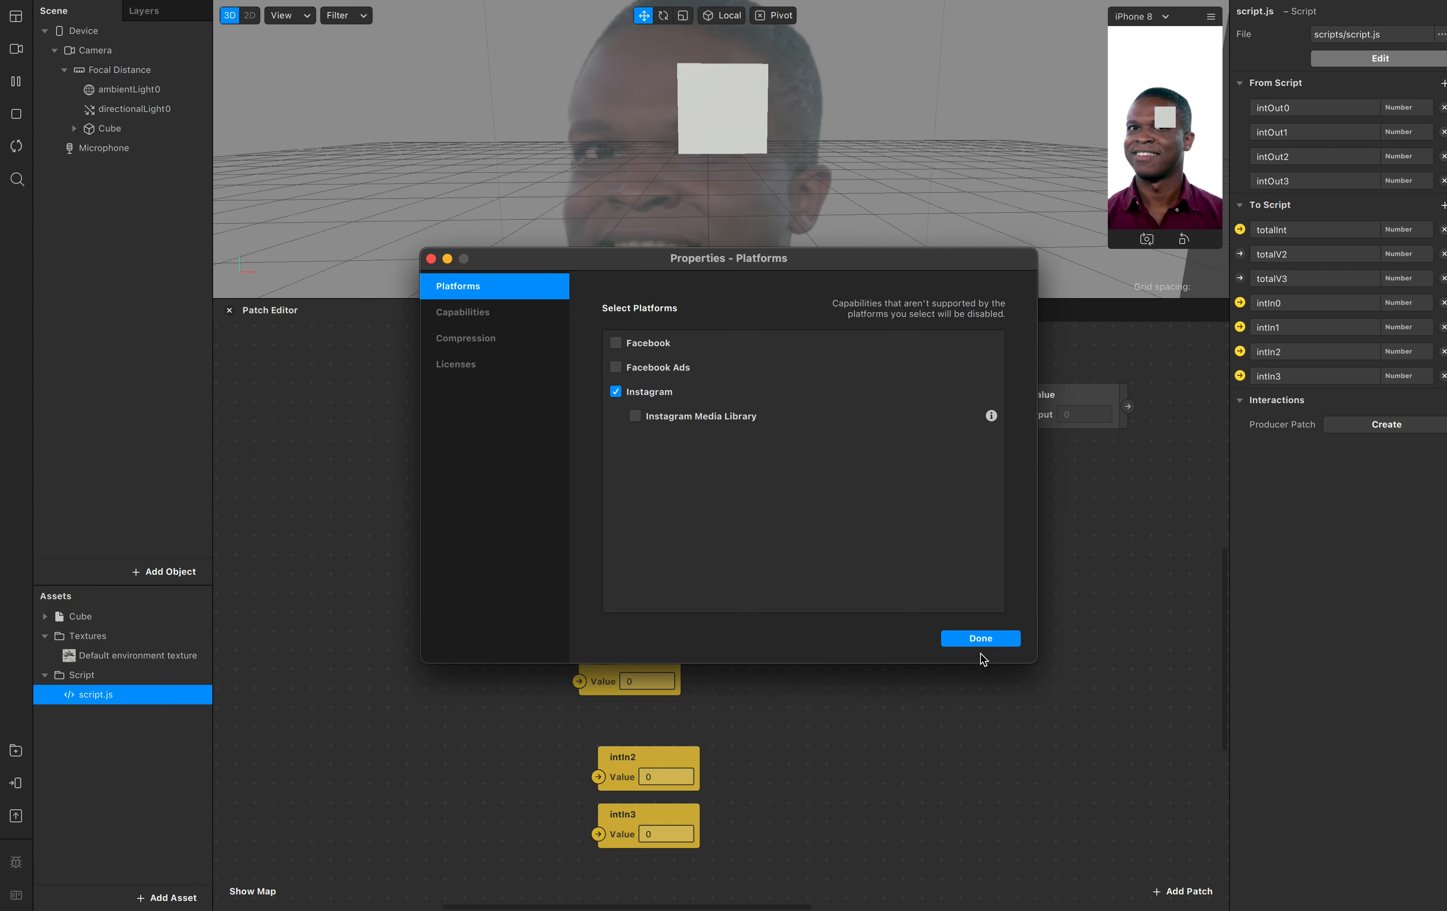
{"action": "left_click", "coordinate": [981, 640]}
Add an Instagram Music patch to the empty area left of the intIn patches
{"action": "double_click", "coordinate": [258, 589]}
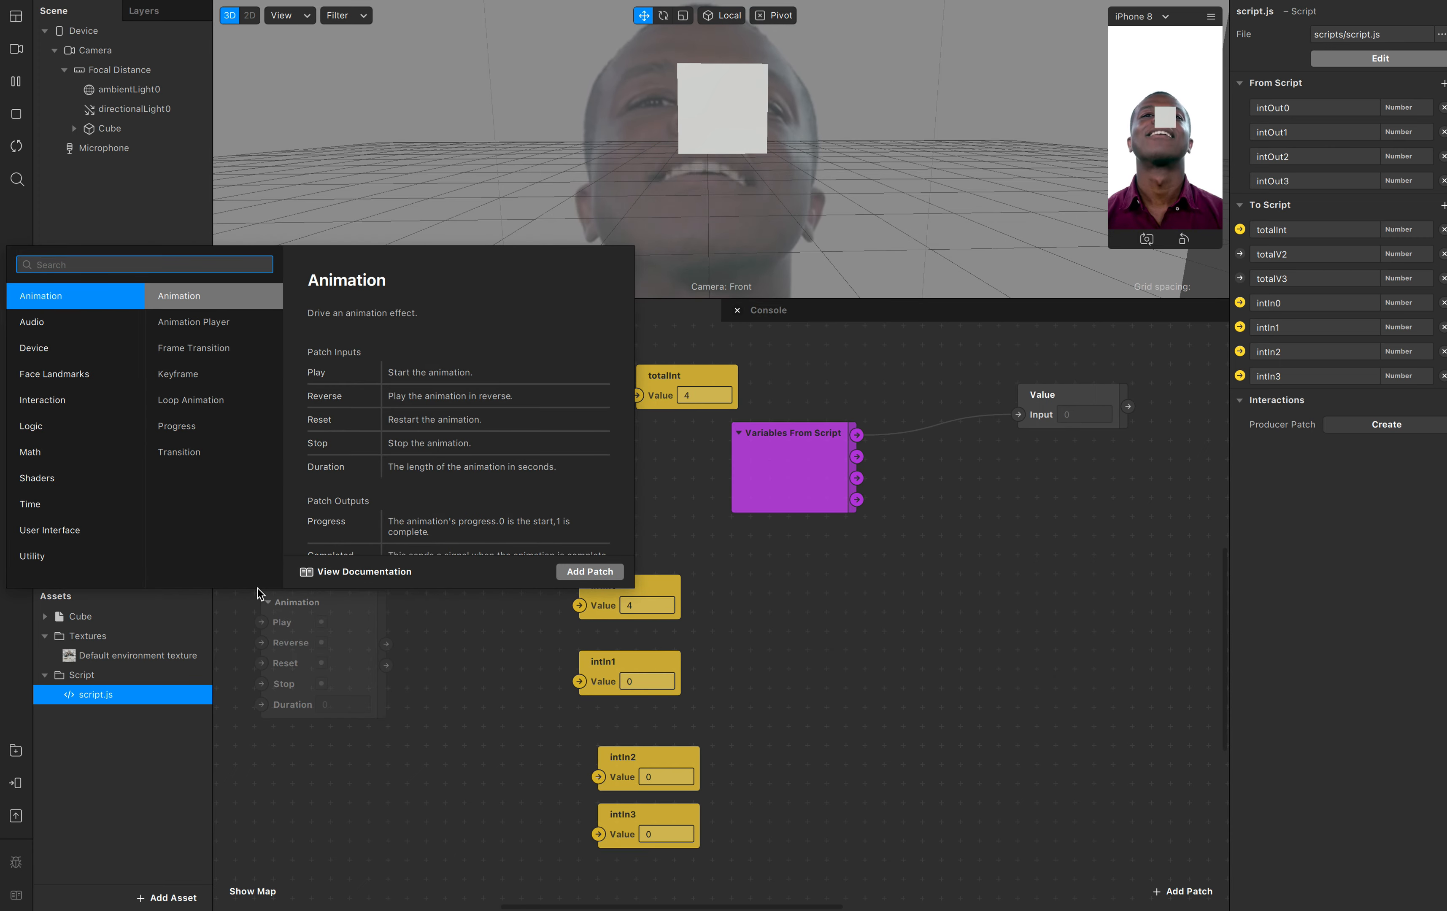
{"action": "type", "text": "musi"}
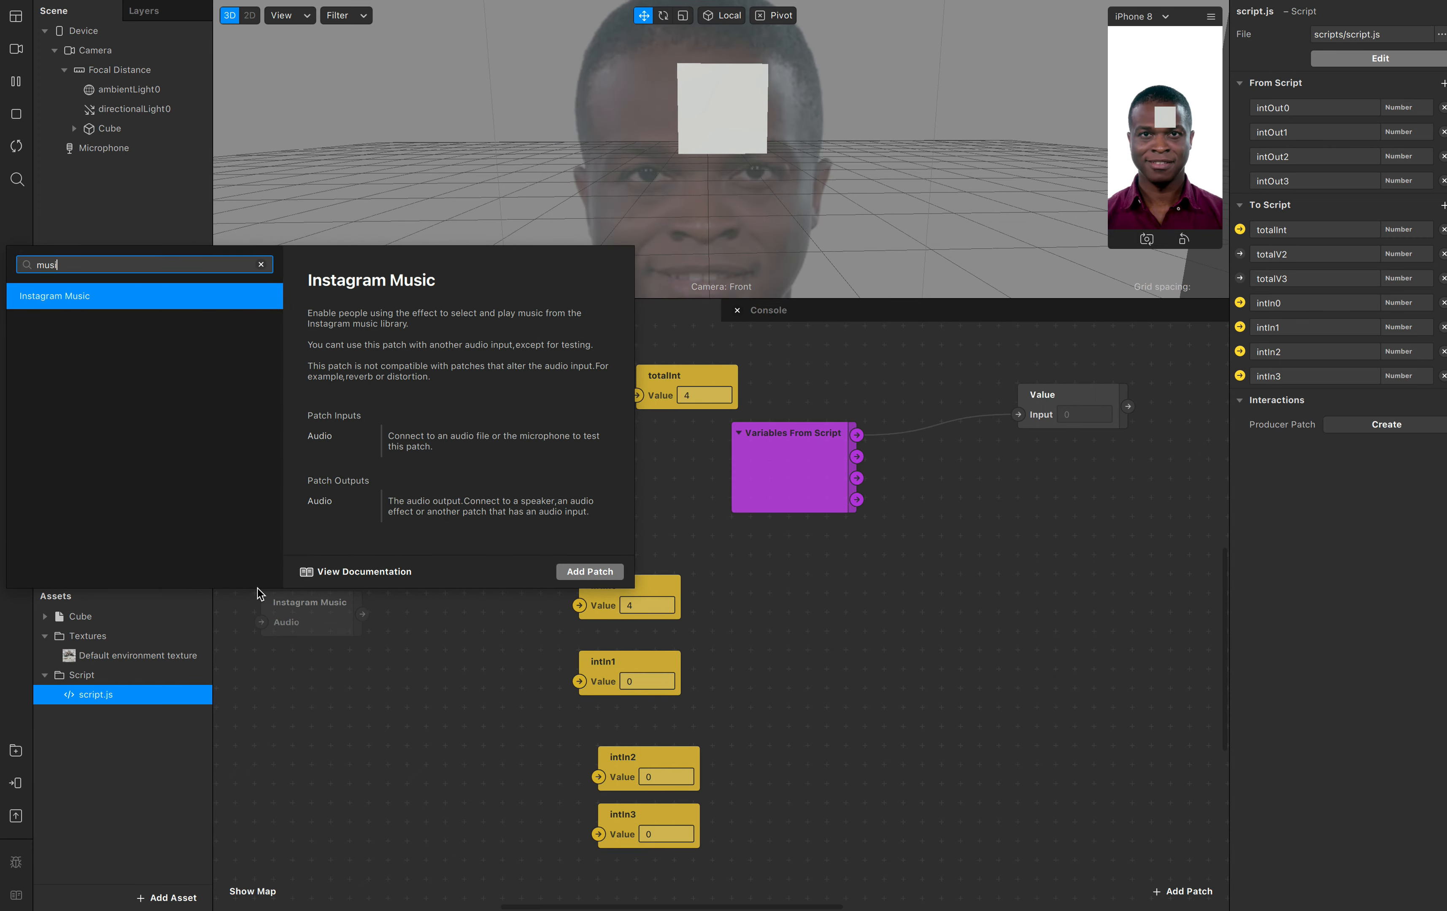
{"action": "key", "text": "Return"}
Add an Energy Meter patch fed by the Instagram Music audio output, placed just left of intIn0
{"action": "left_click_drag", "start_coordinate": [345, 609], "coordinate": [433, 555]}
{"action": "type", "text": "e"}
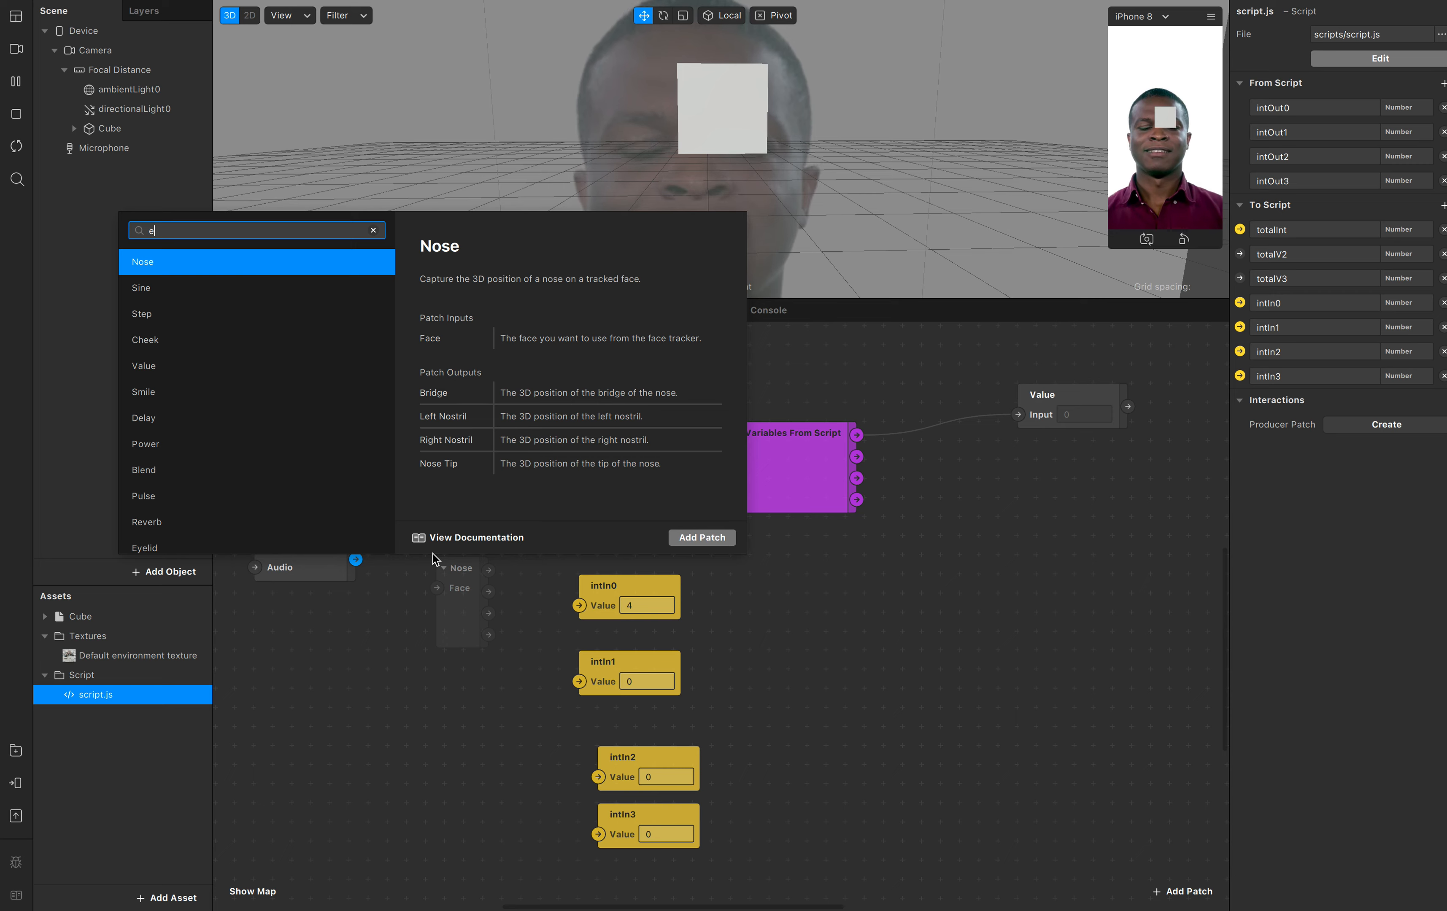
{"action": "type", "text": "nergy"}
{"action": "key", "text": "Return"}
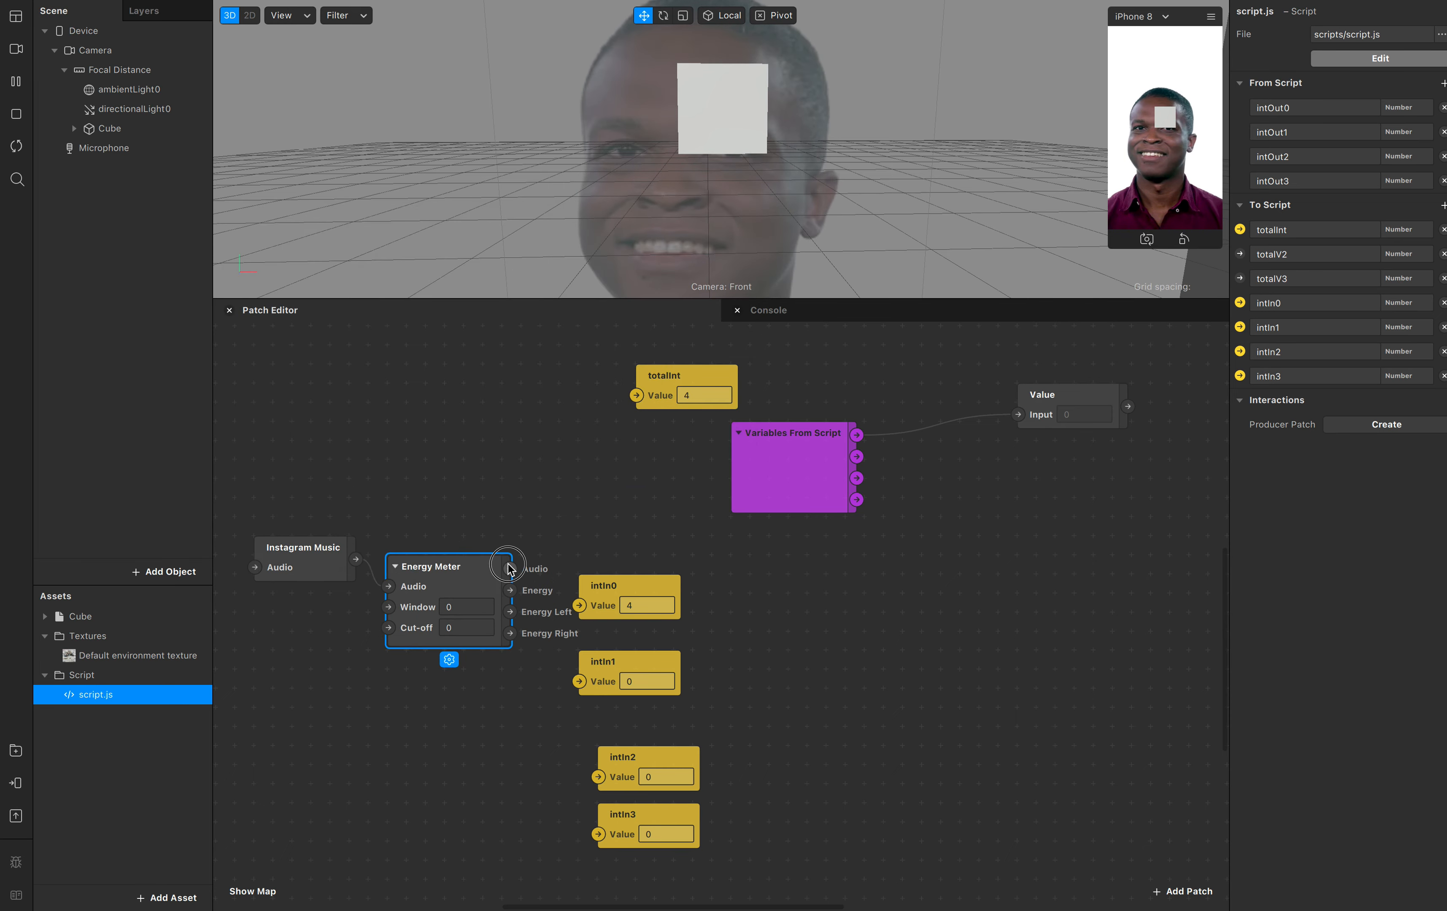
{"action": "left_click", "coordinate": [556, 501]}
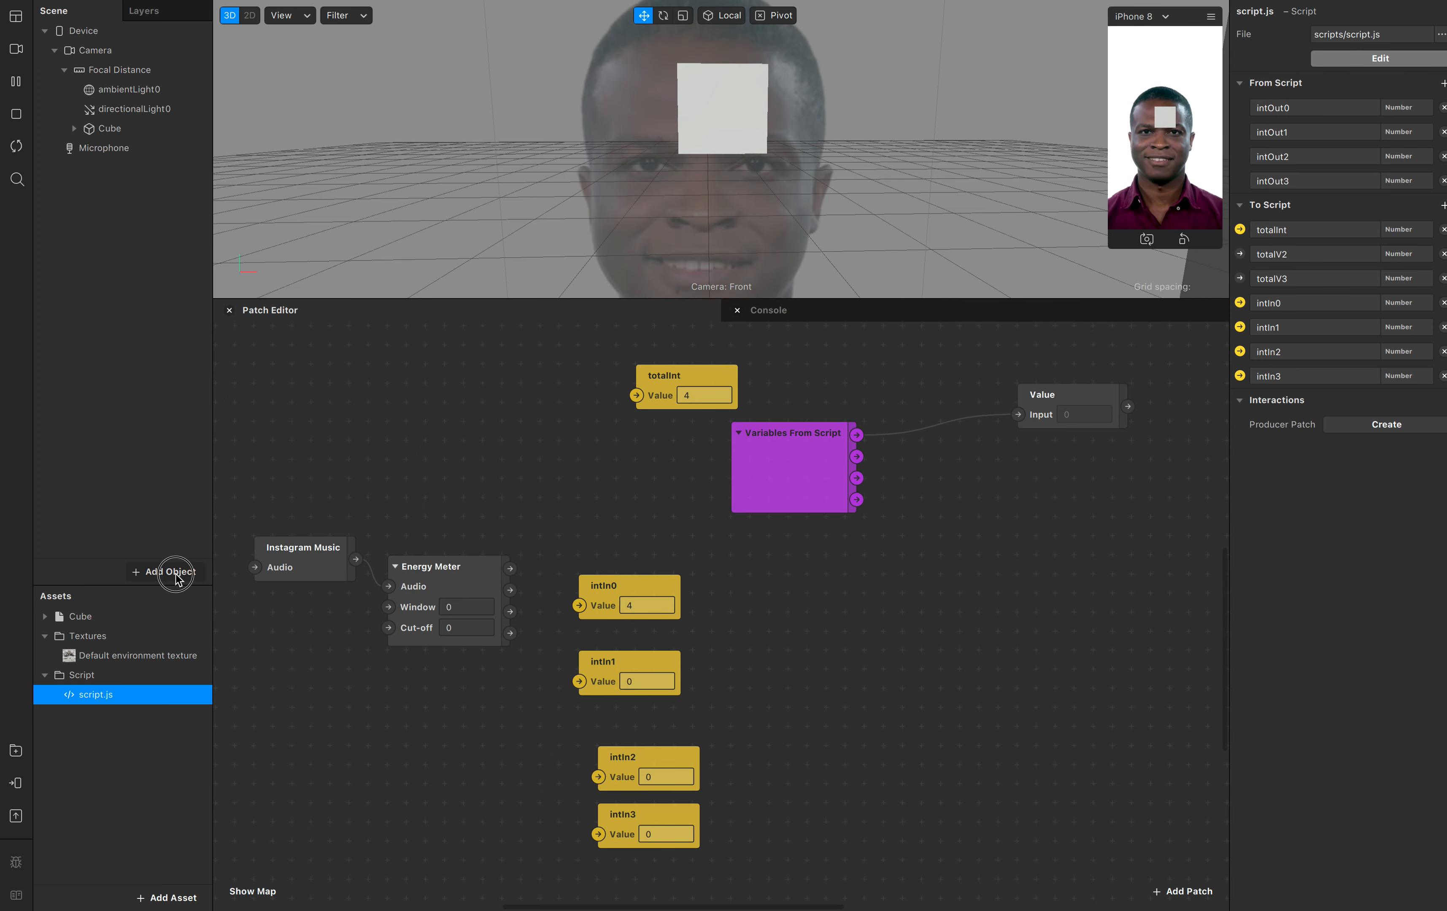
Insert a Speaker object into the scene
{"action": "left_click", "coordinate": [175, 575]}
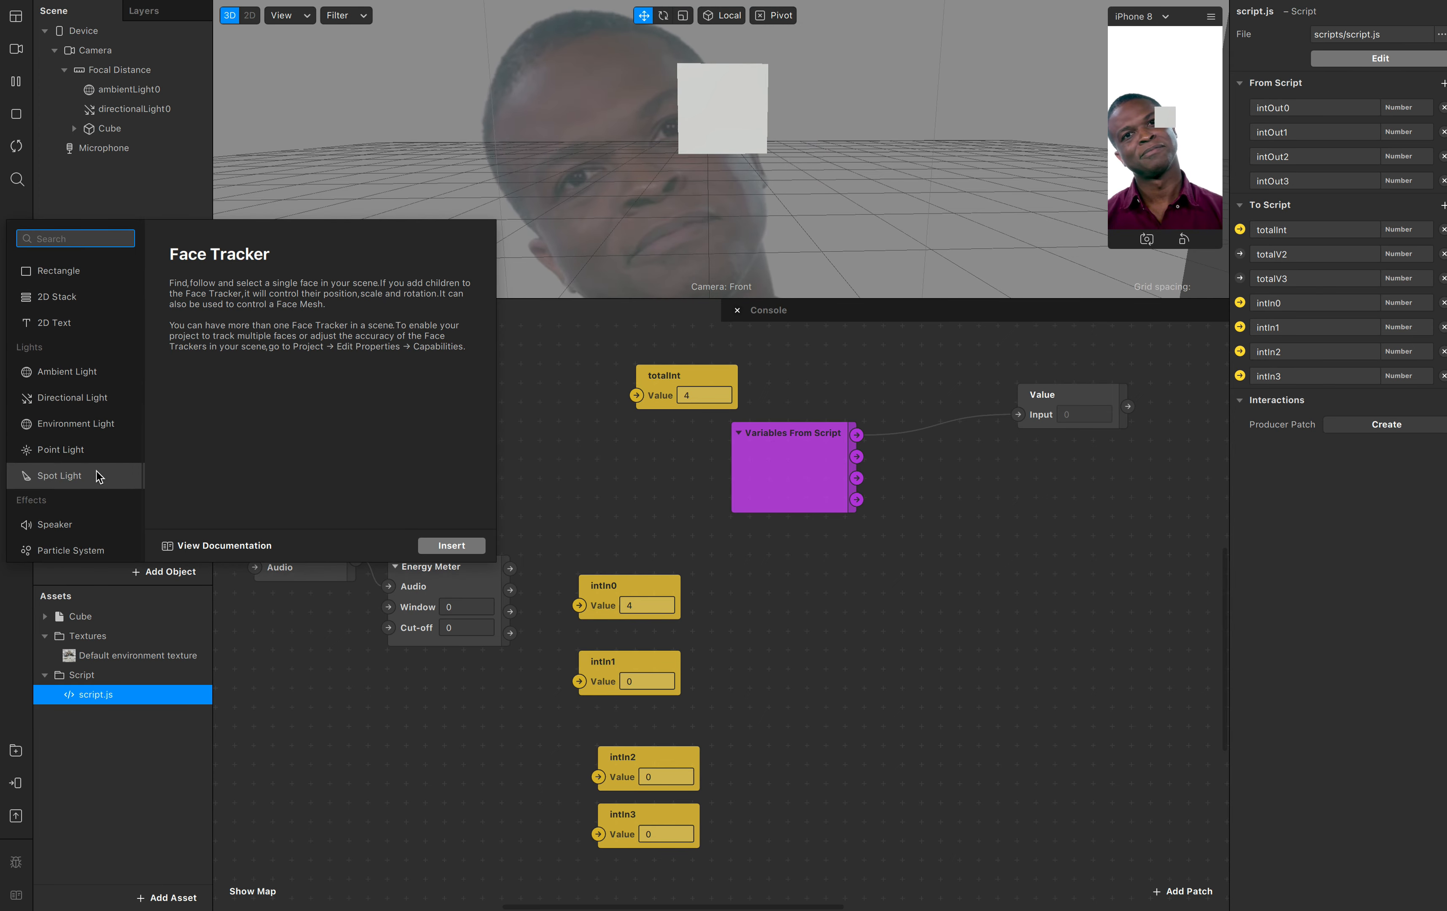
{"action": "left_click", "coordinate": [91, 522]}
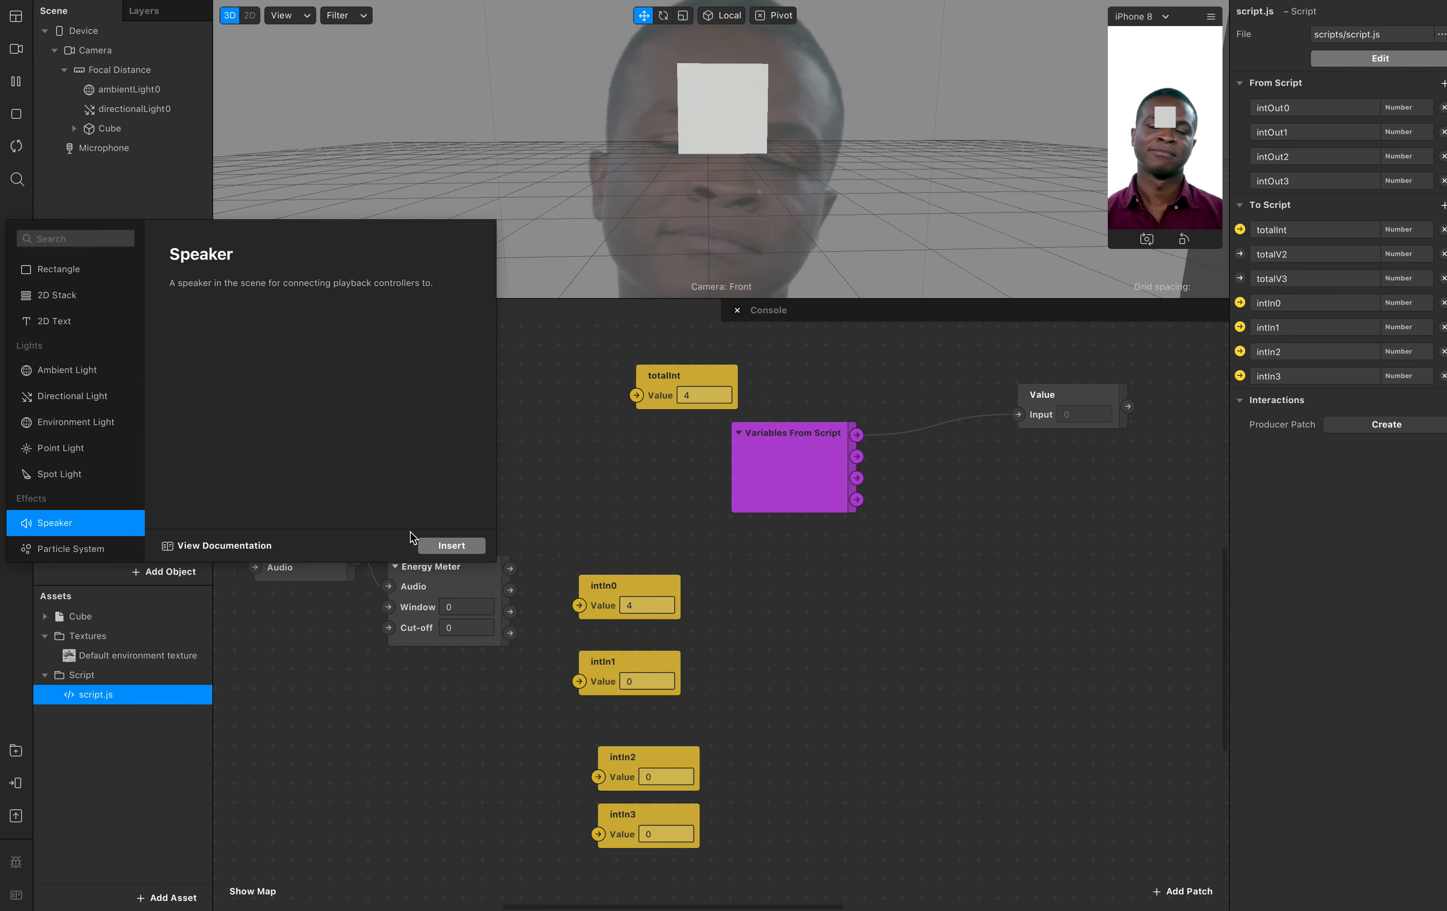
{"action": "left_click", "coordinate": [452, 546]}
Create the speaker's Audio patch, then connect the Energy Meter's Audio output to it and the Energy output to intIn0
{"action": "mouse_move", "coordinate": [1217, 9]}
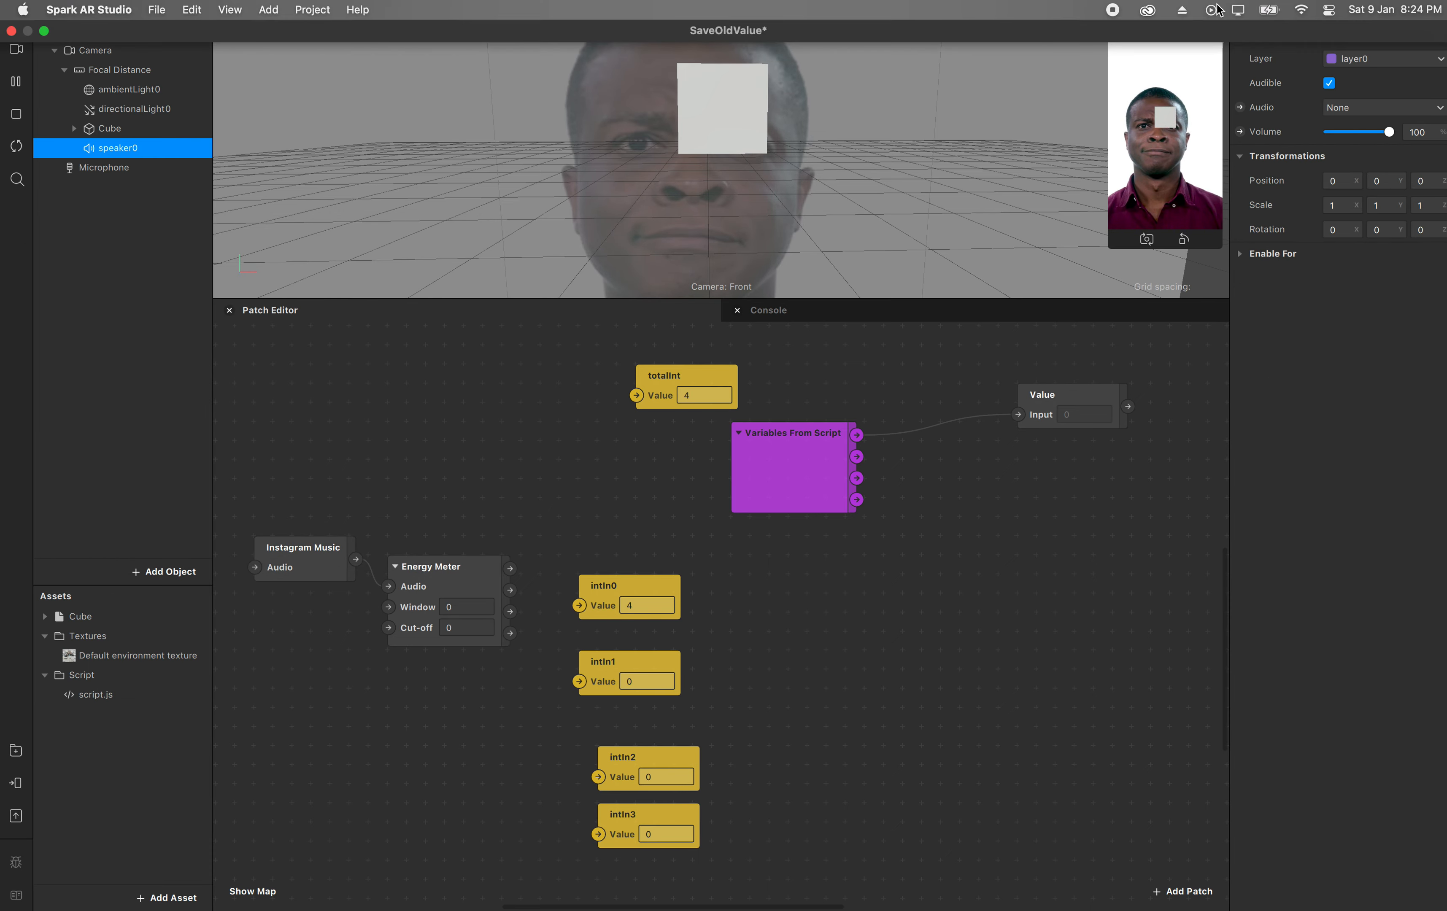
{"action": "left_click", "coordinate": [1240, 108]}
{"action": "left_click_drag", "start_coordinate": [510, 566], "coordinate": [619, 508]}
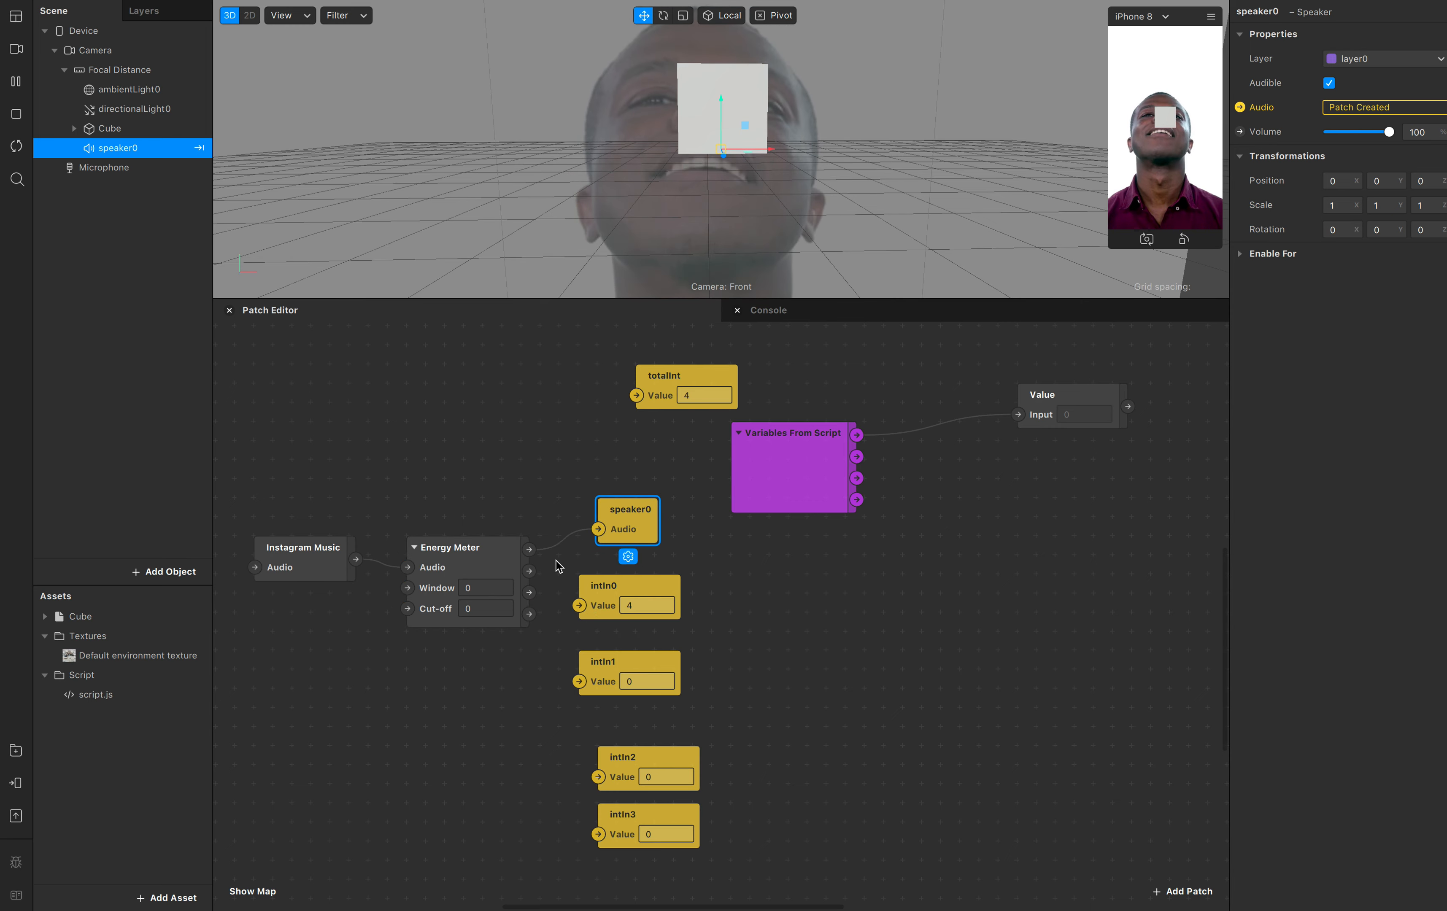
{"action": "left_click", "coordinate": [509, 570]}
{"action": "left_click_drag", "start_coordinate": [529, 571], "coordinate": [579, 605]}
Replace the Value patch with intIn1, wired to the first Variables From Script output and placed to its upper right
{"action": "left_click_drag", "start_coordinate": [616, 662], "coordinate": [1017, 486]}
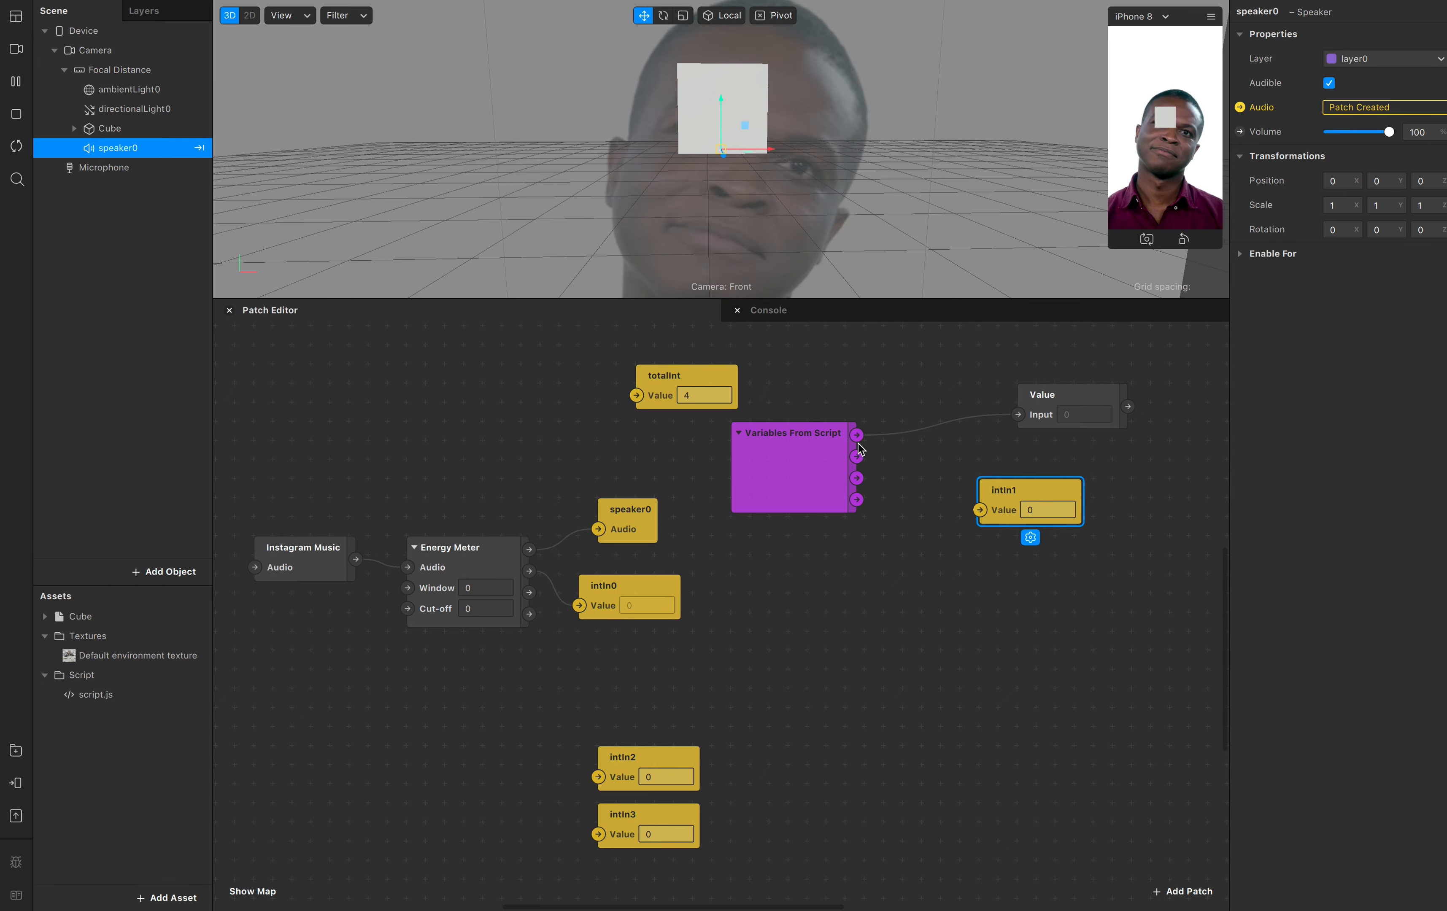
{"action": "left_click_drag", "start_coordinate": [857, 434], "coordinate": [980, 510]}
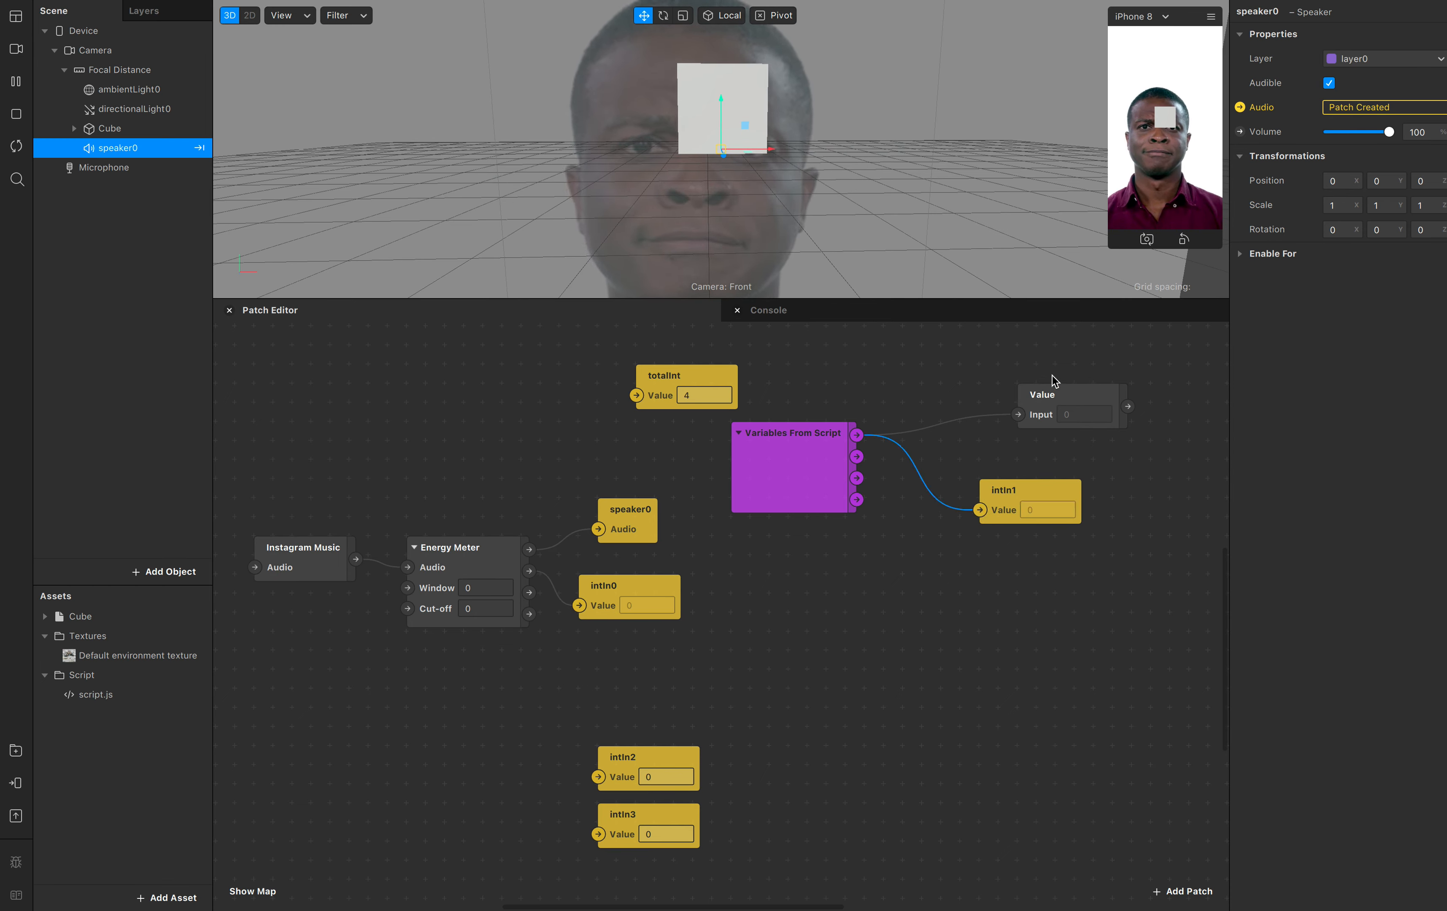
{"action": "left_click", "coordinate": [1051, 403]}
{"action": "key", "text": "Delete"}
{"action": "left_click", "coordinate": [795, 487]}
{"action": "left_click_drag", "start_coordinate": [1004, 506], "coordinate": [985, 372]}
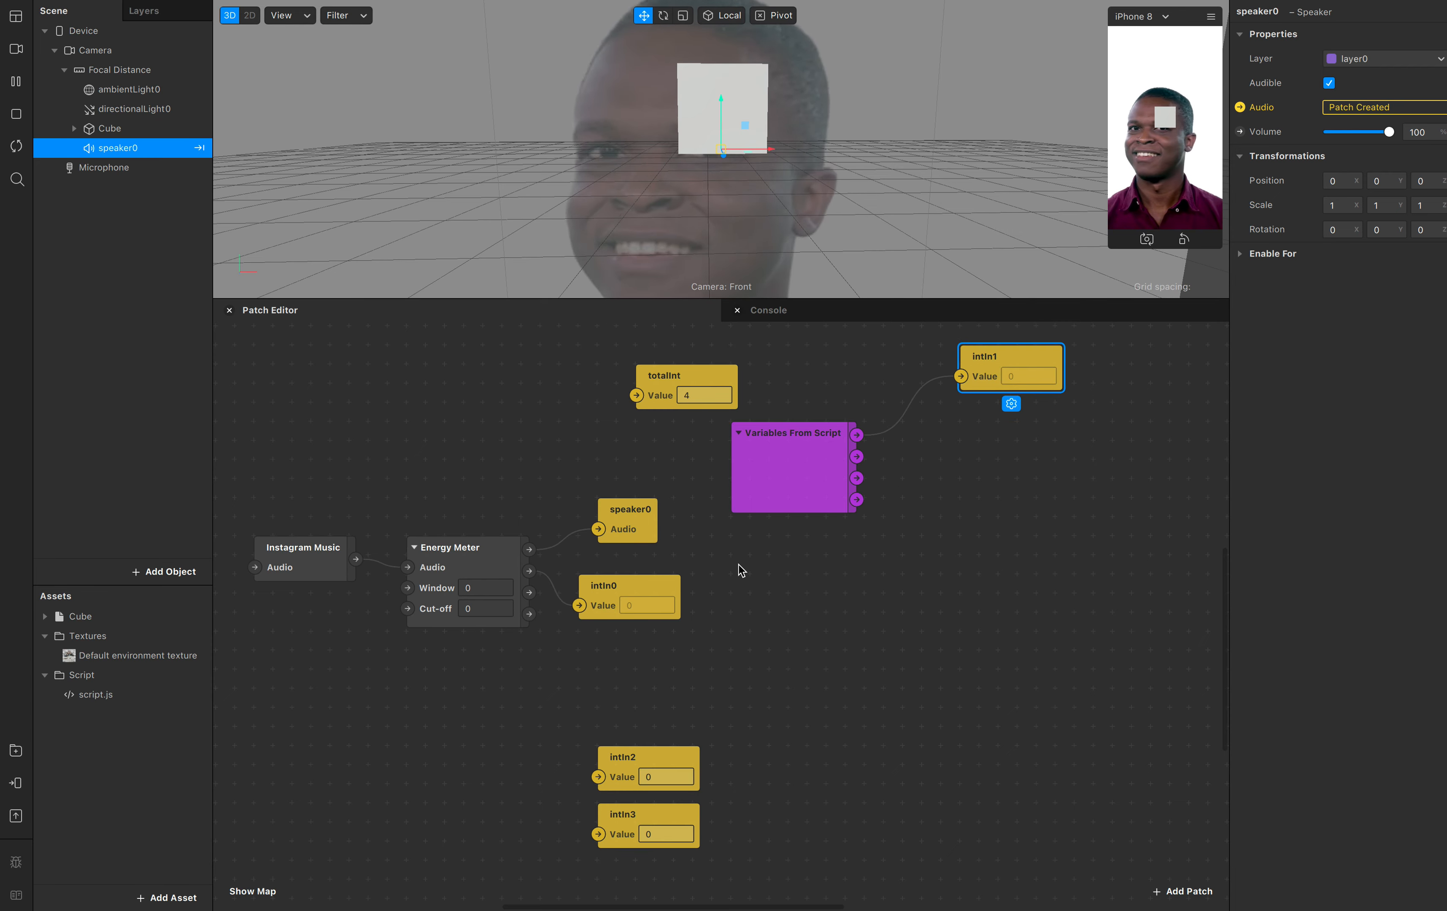
Move intIn2 and intIn3 below intIn1 and connect them to the second and third Variables From Script outputs
{"action": "left_click_drag", "start_coordinate": [624, 762], "coordinate": [1024, 461]}
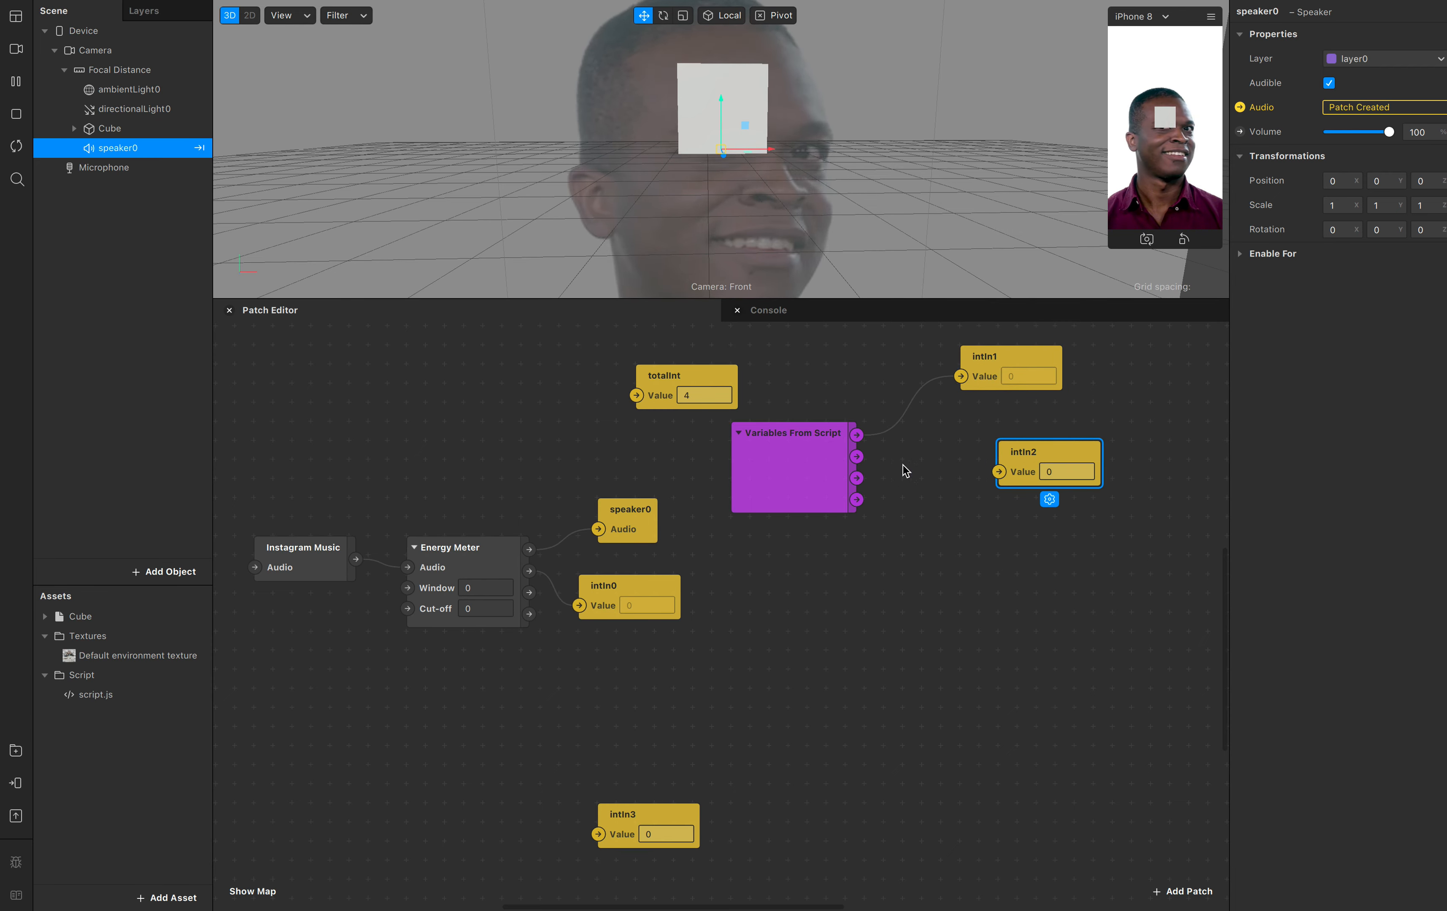
{"action": "left_click_drag", "start_coordinate": [856, 457], "coordinate": [1000, 472]}
{"action": "mouse_move", "coordinate": [621, 814]}
{"action": "left_mouse_down"}
{"action": "mouse_move", "coordinate": [943, 642]}
{"action": "mouse_move", "coordinate": [1021, 527]}
{"action": "left_mouse_up"}
{"action": "left_click_drag", "start_coordinate": [856, 478], "coordinate": [1000, 548]}
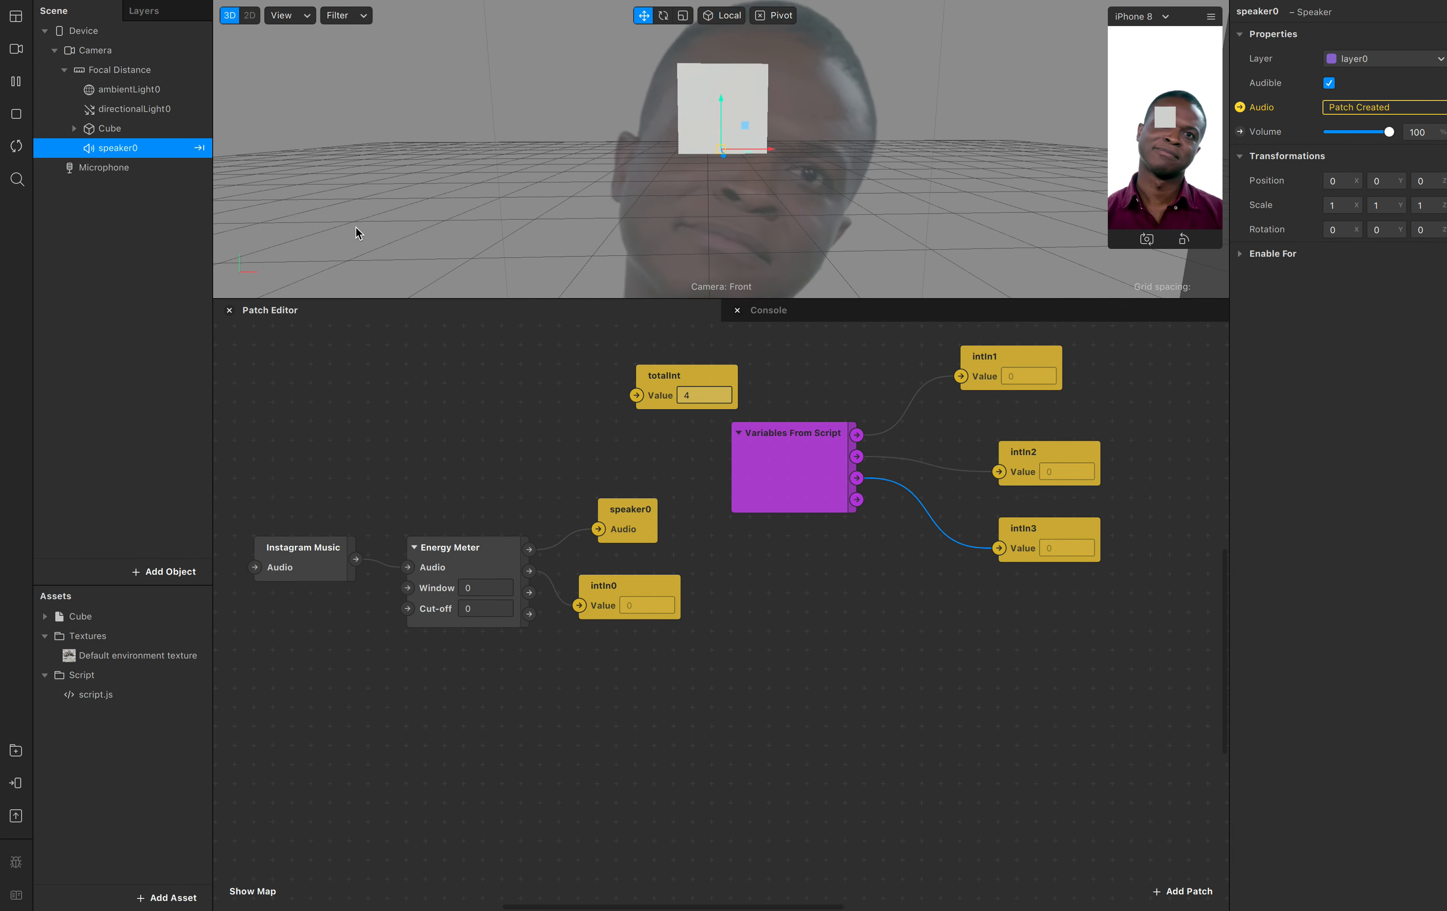
Duplicate the Cube three times and move the original along X to the far left of the copies
{"action": "left_click", "coordinate": [123, 128]}
{"action": "key", "text": "super+d"}
{"action": "left_click", "coordinate": [122, 125]}
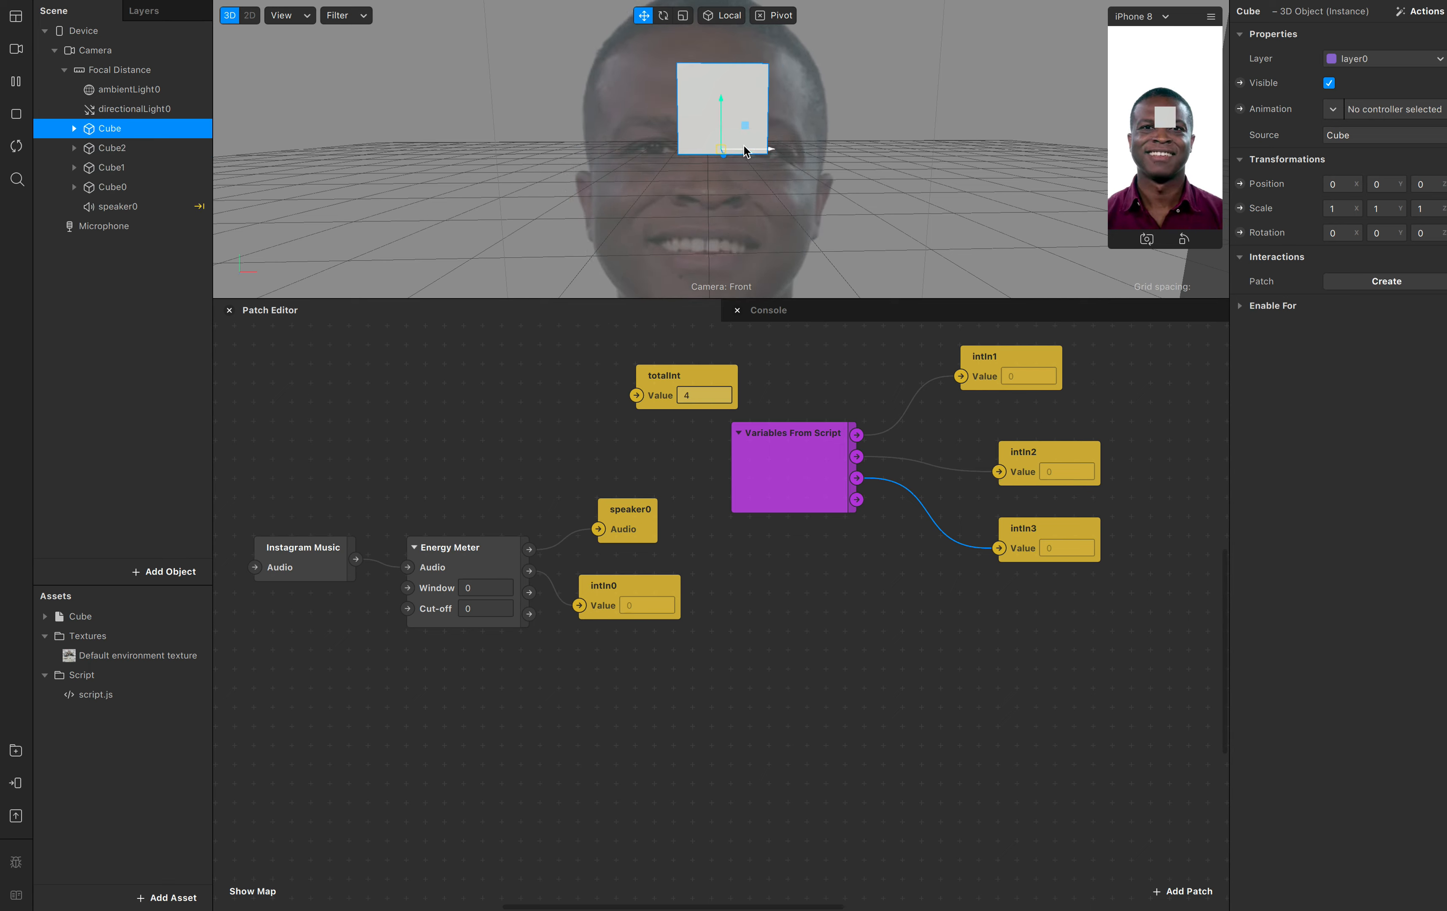
{"action": "left_click_drag", "start_coordinate": [759, 154], "coordinate": [621, 175]}
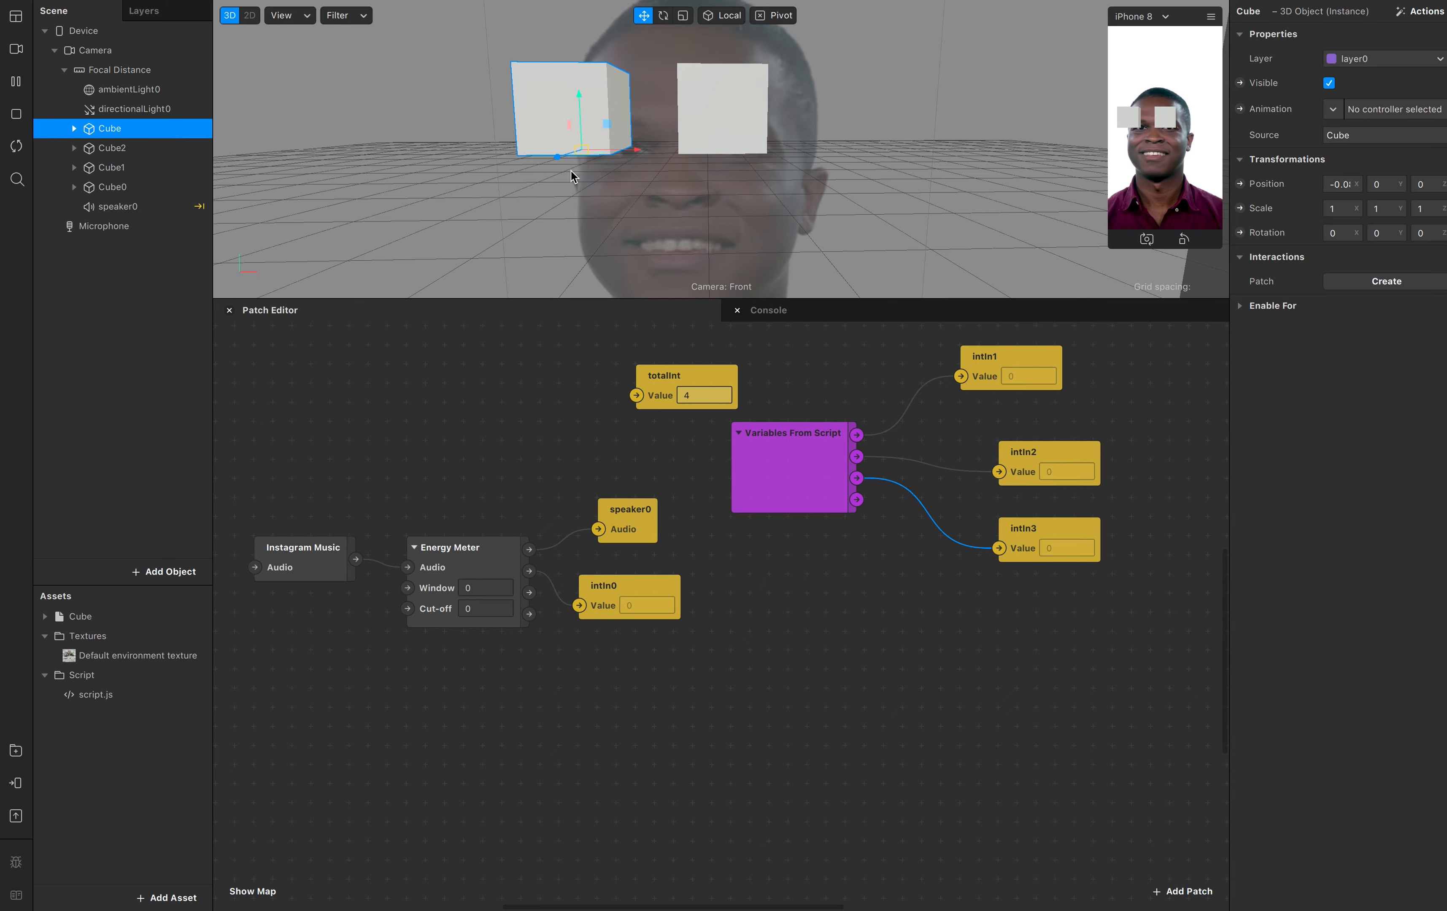
Move Cube2 right to about X 0.06 and shift Cube0 left along X until it sits beside the original Cube
{"action": "left_click", "coordinate": [179, 154]}
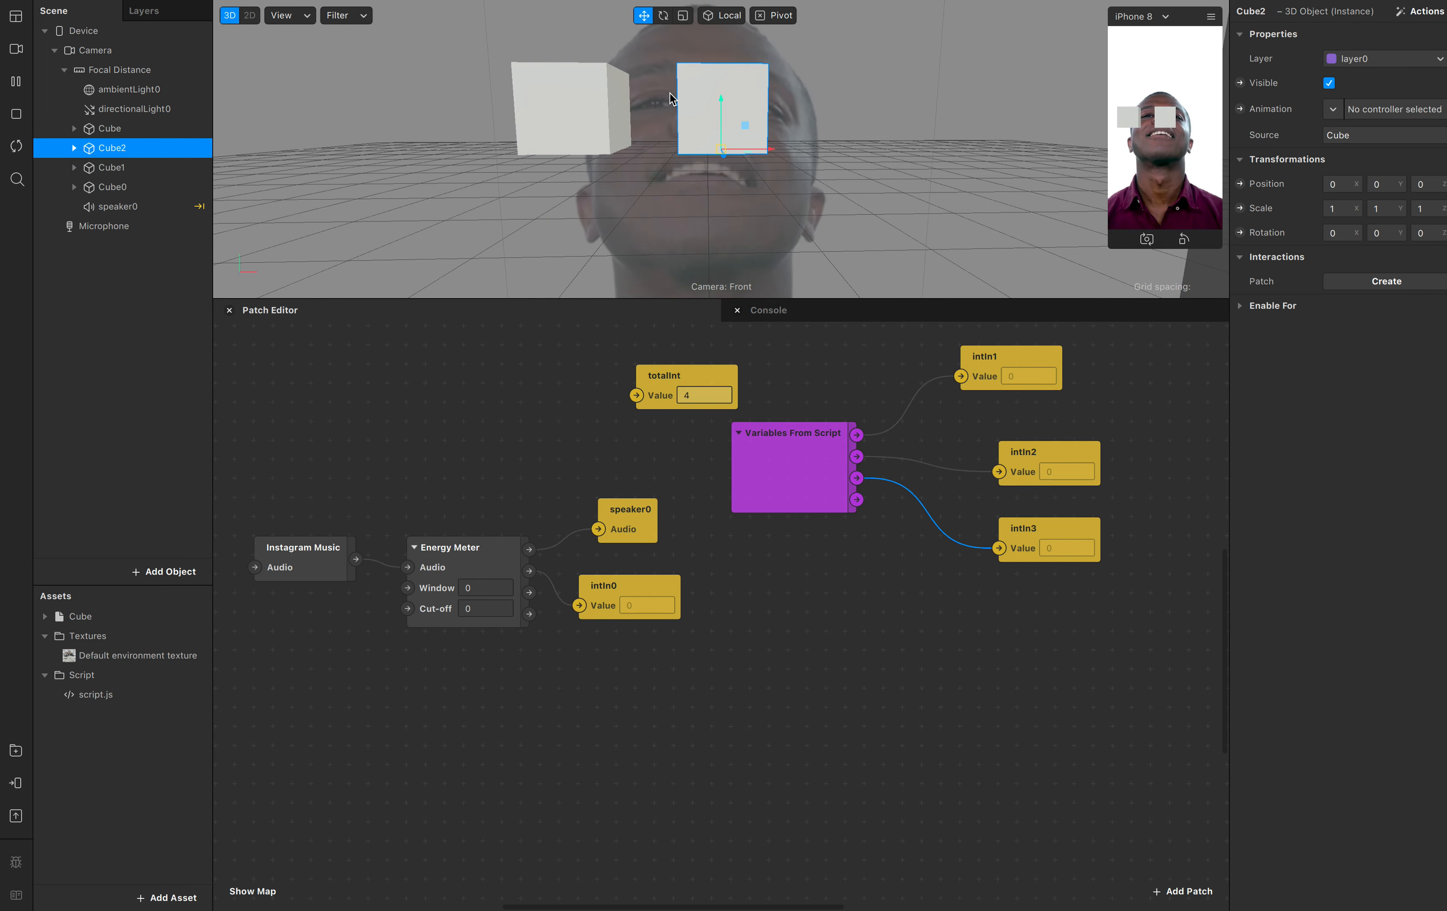
{"action": "left_click_drag", "start_coordinate": [851, 150], "coordinate": [847, 149]}
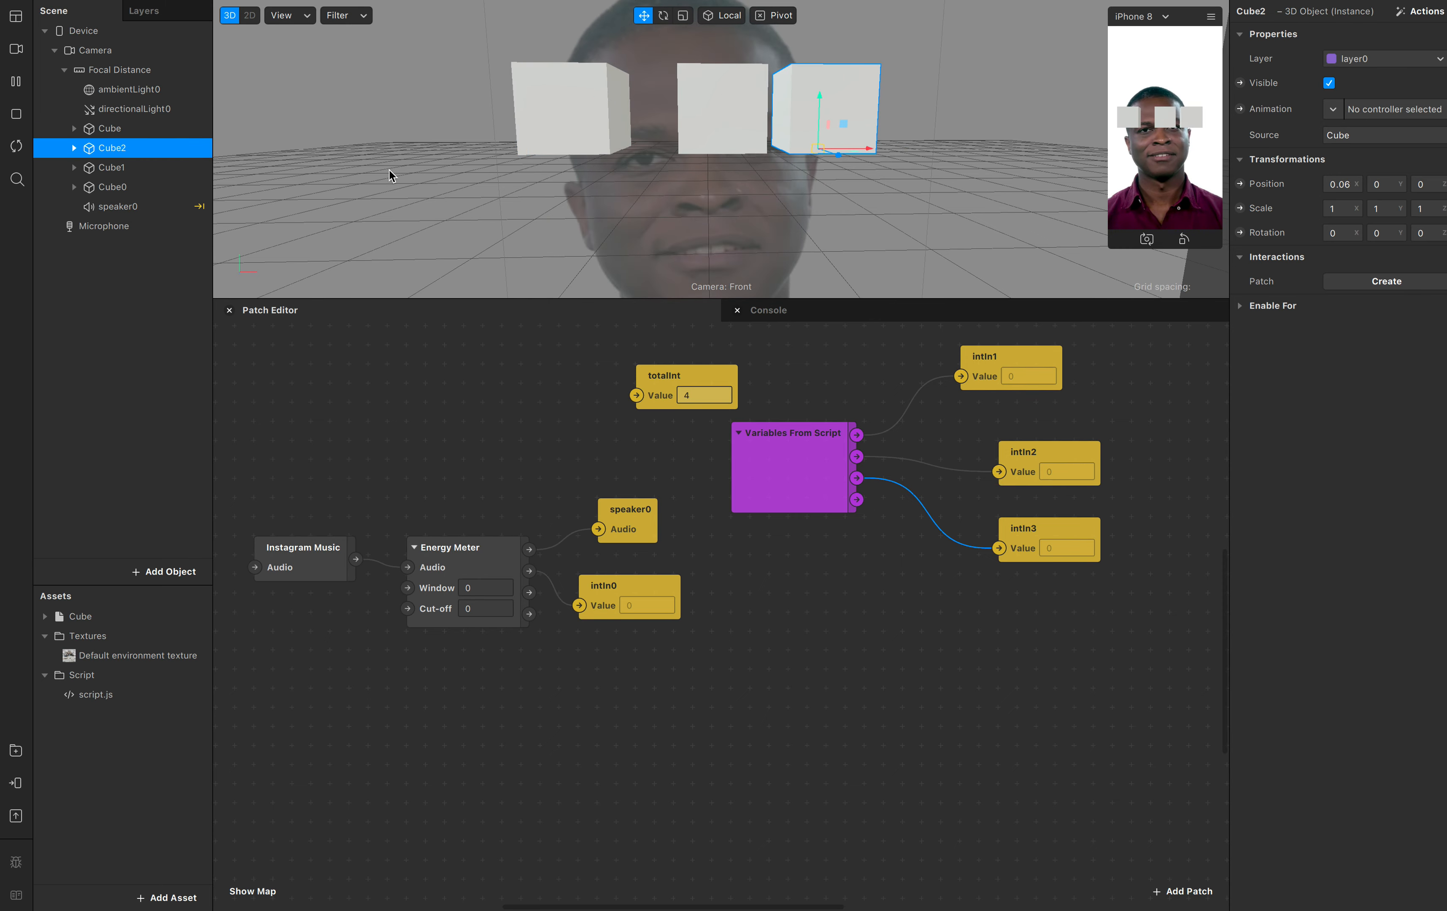
{"action": "left_click", "coordinate": [155, 178]}
{"action": "left_click", "coordinate": [178, 187]}
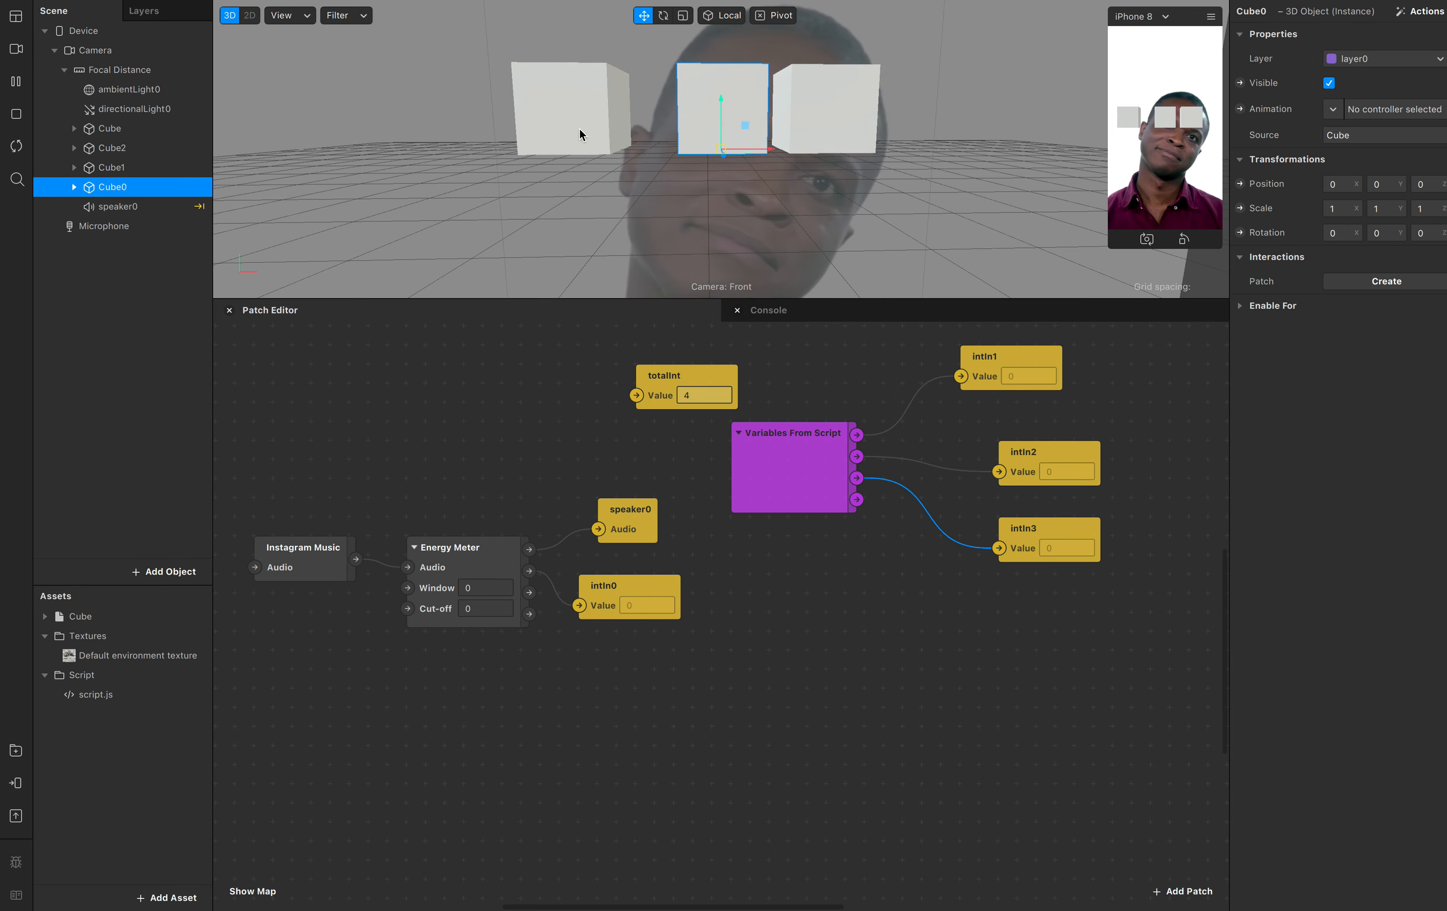
{"action": "left_click_drag", "start_coordinate": [747, 149], "coordinate": [717, 151]}
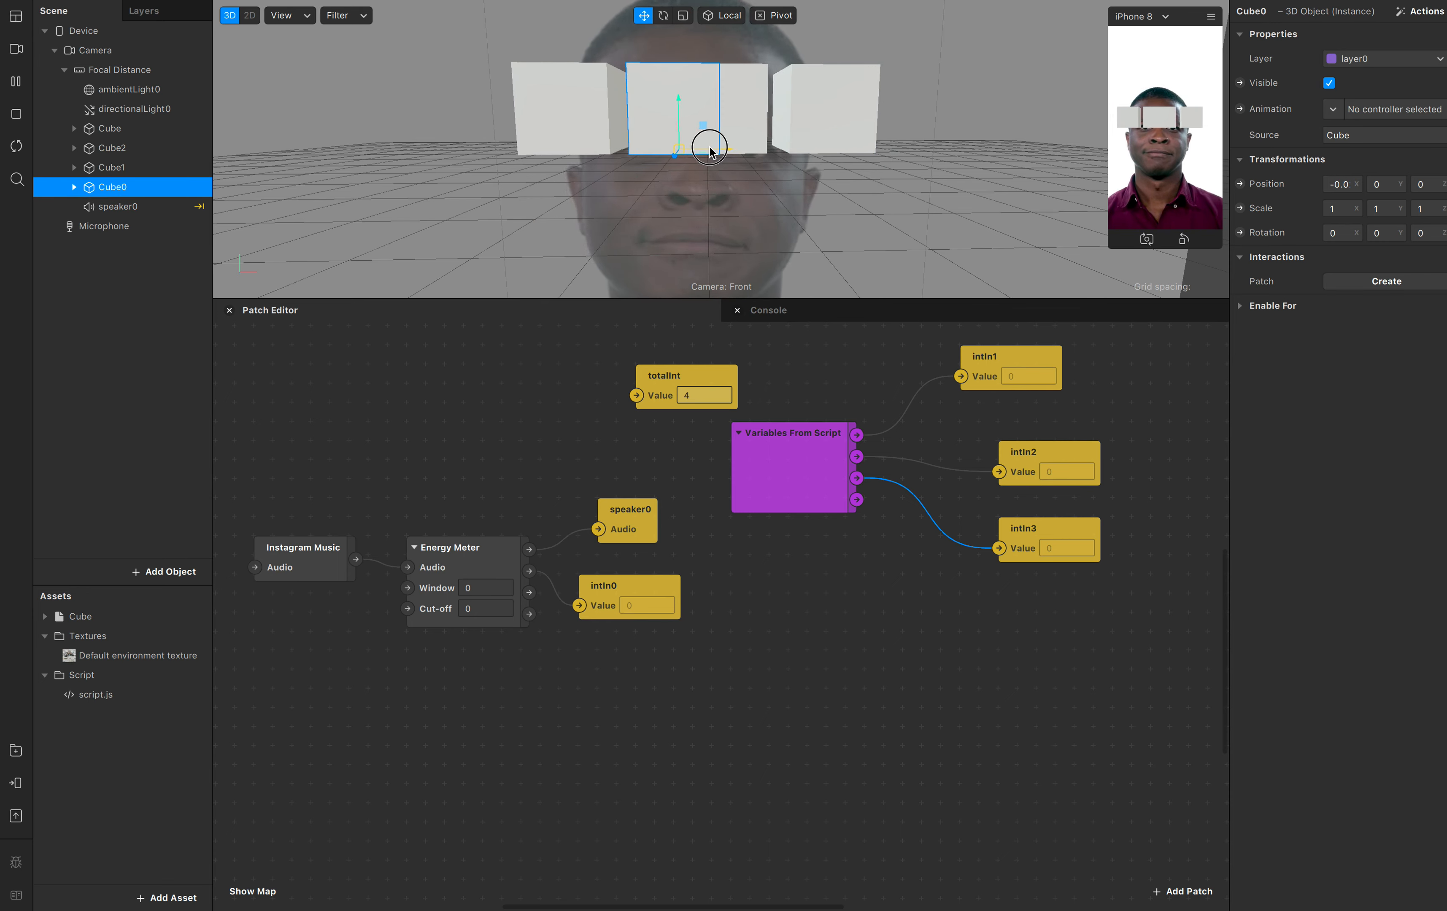
Shift Cube1 and Cube2 together to the right along X so all four cubes stand side by side
{"action": "left_click", "coordinate": [171, 167]}
{"action": "left_click", "coordinate": [211, 148], "text": "shift"}
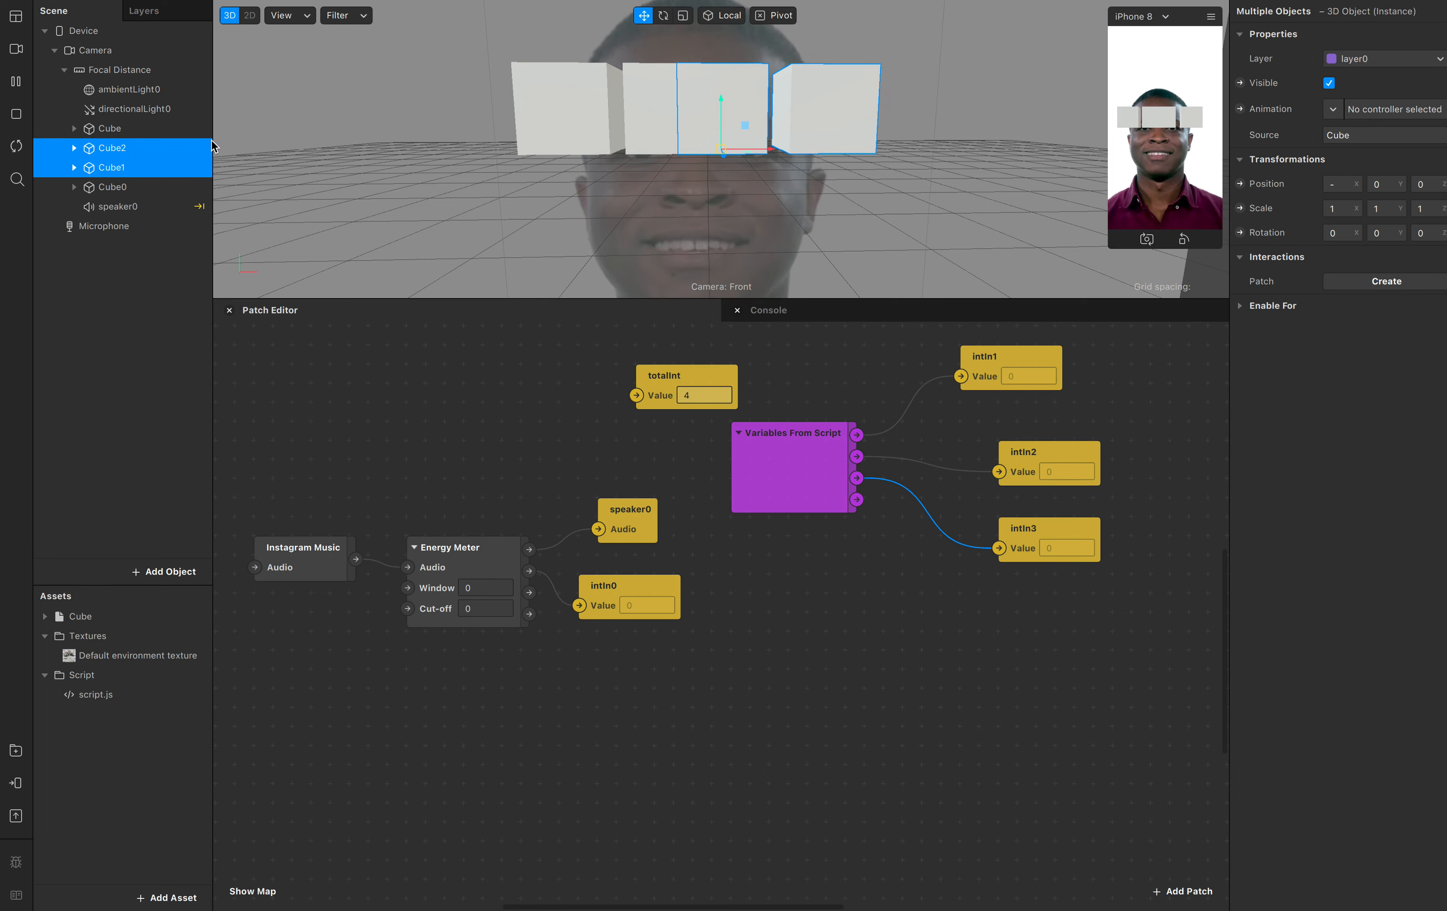
{"action": "left_click_drag", "start_coordinate": [767, 148], "coordinate": [810, 148]}
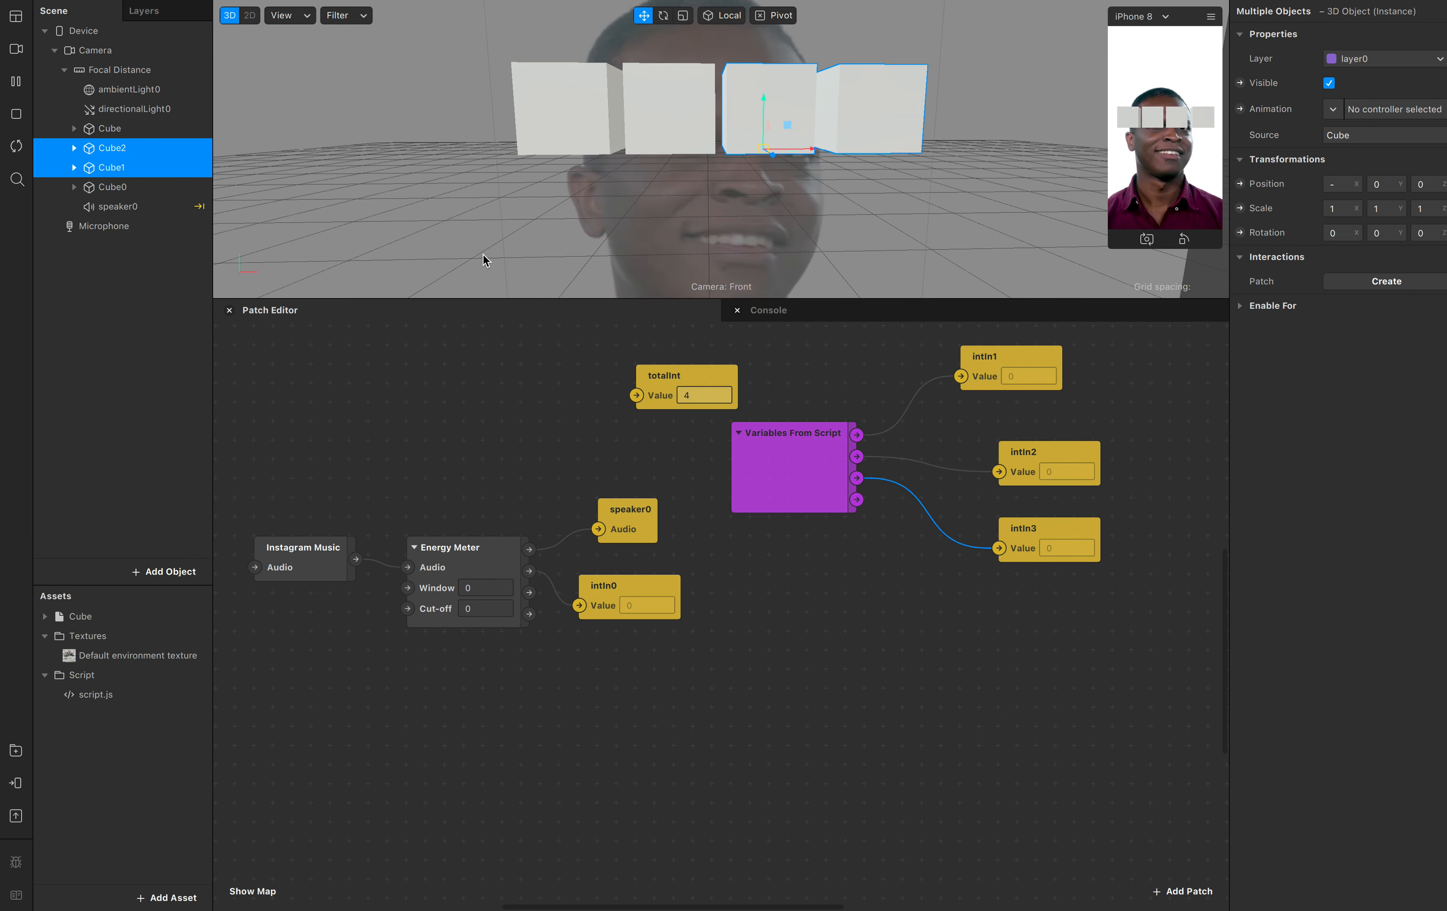
Create Scale patches for all four cubes and spread the Cube1 and Cube0 patches out below Cube2's
{"action": "left_click", "coordinate": [130, 129]}
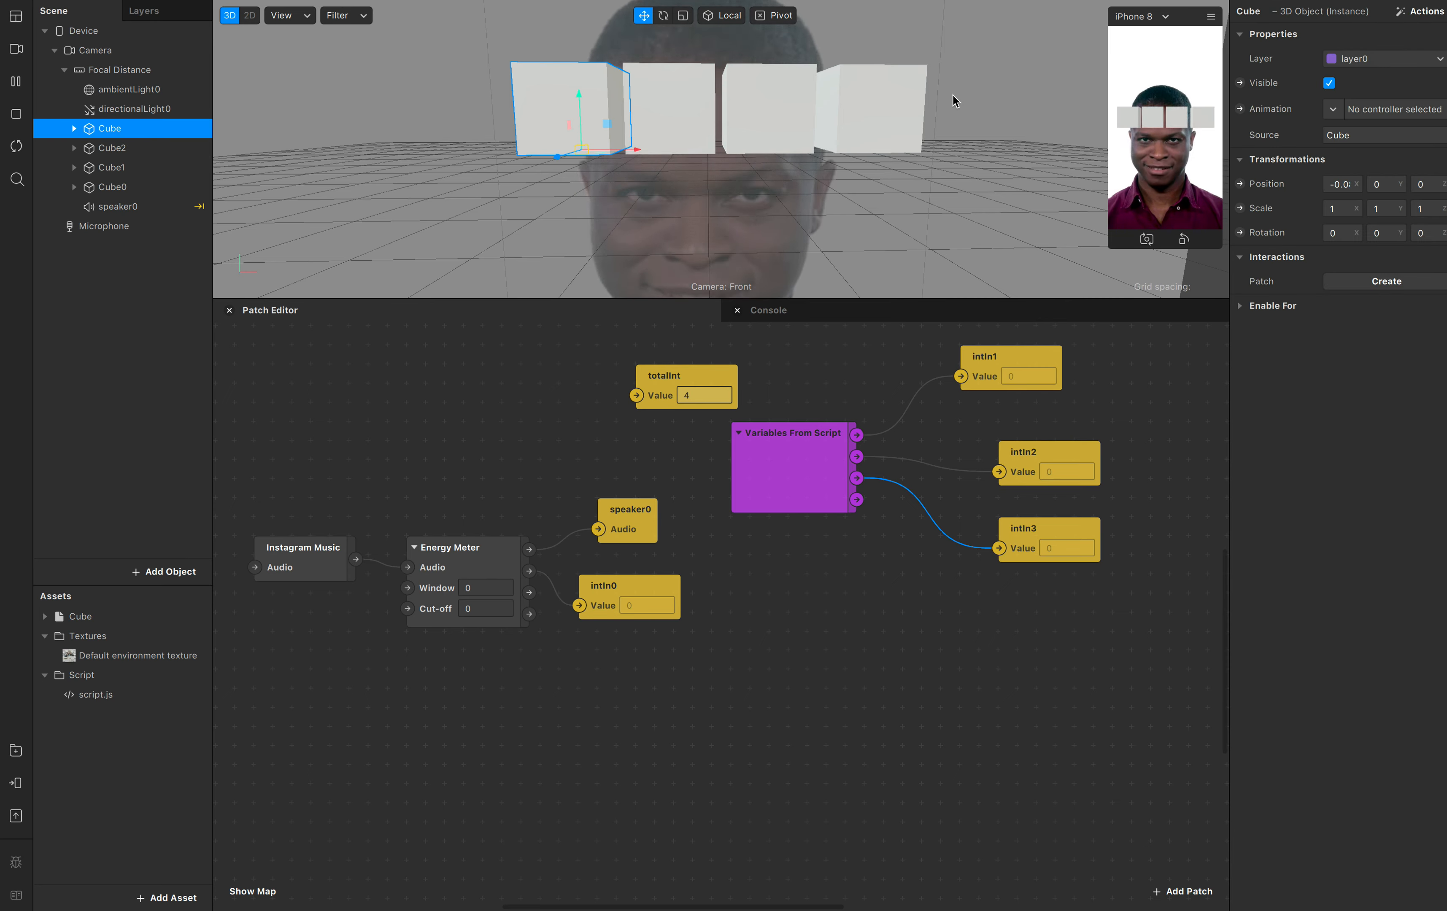
{"action": "left_click", "coordinate": [138, 187], "text": "shift"}
{"action": "left_click", "coordinate": [1240, 208]}
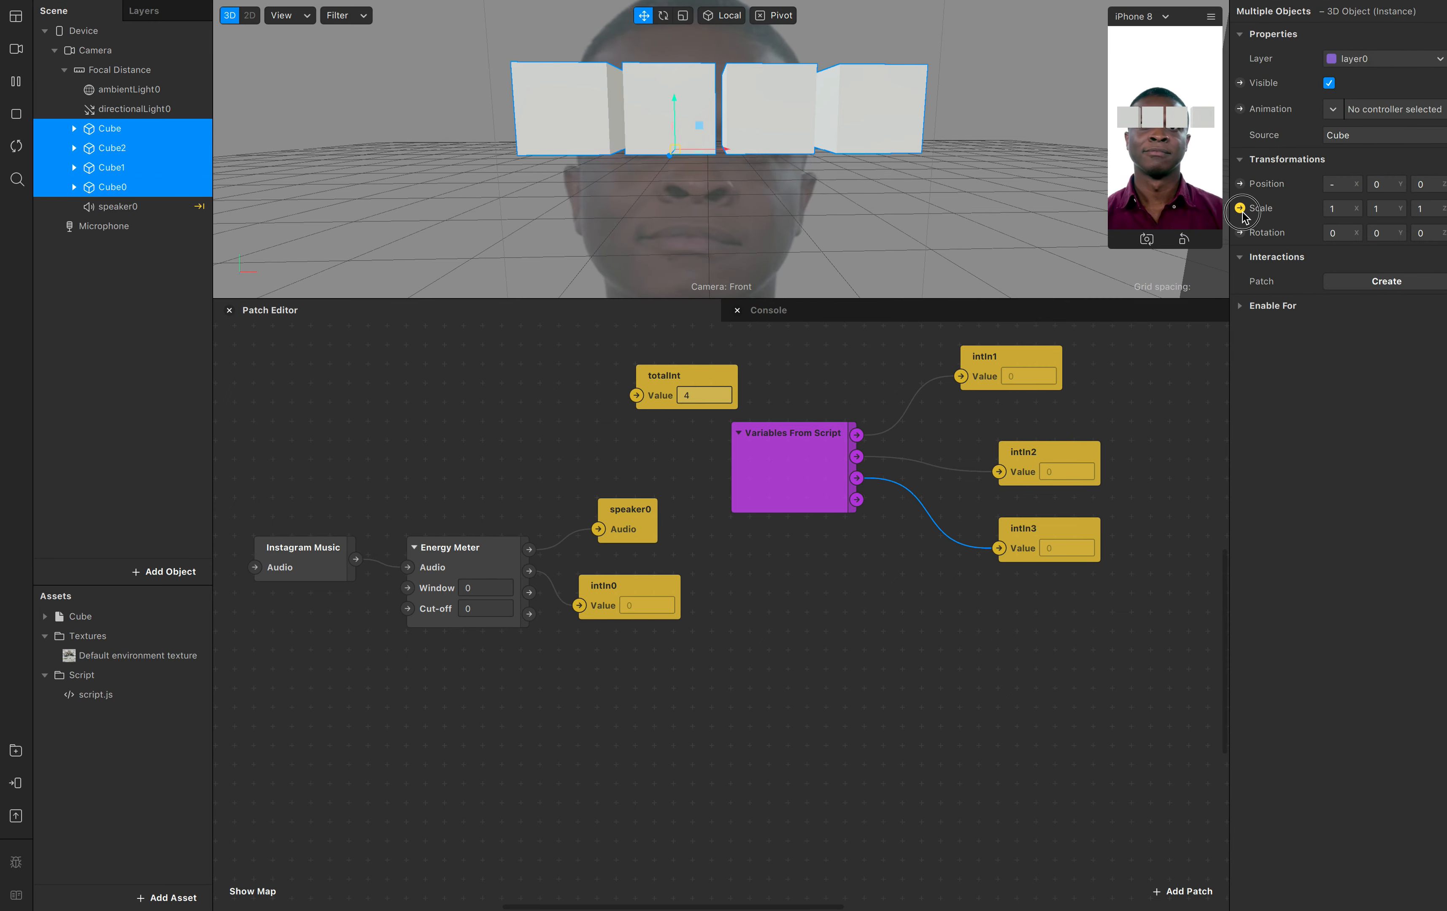
{"action": "left_click_drag", "start_coordinate": [899, 643], "coordinate": [990, 796]}
{"action": "left_click_drag", "start_coordinate": [906, 642], "coordinate": [998, 707]}
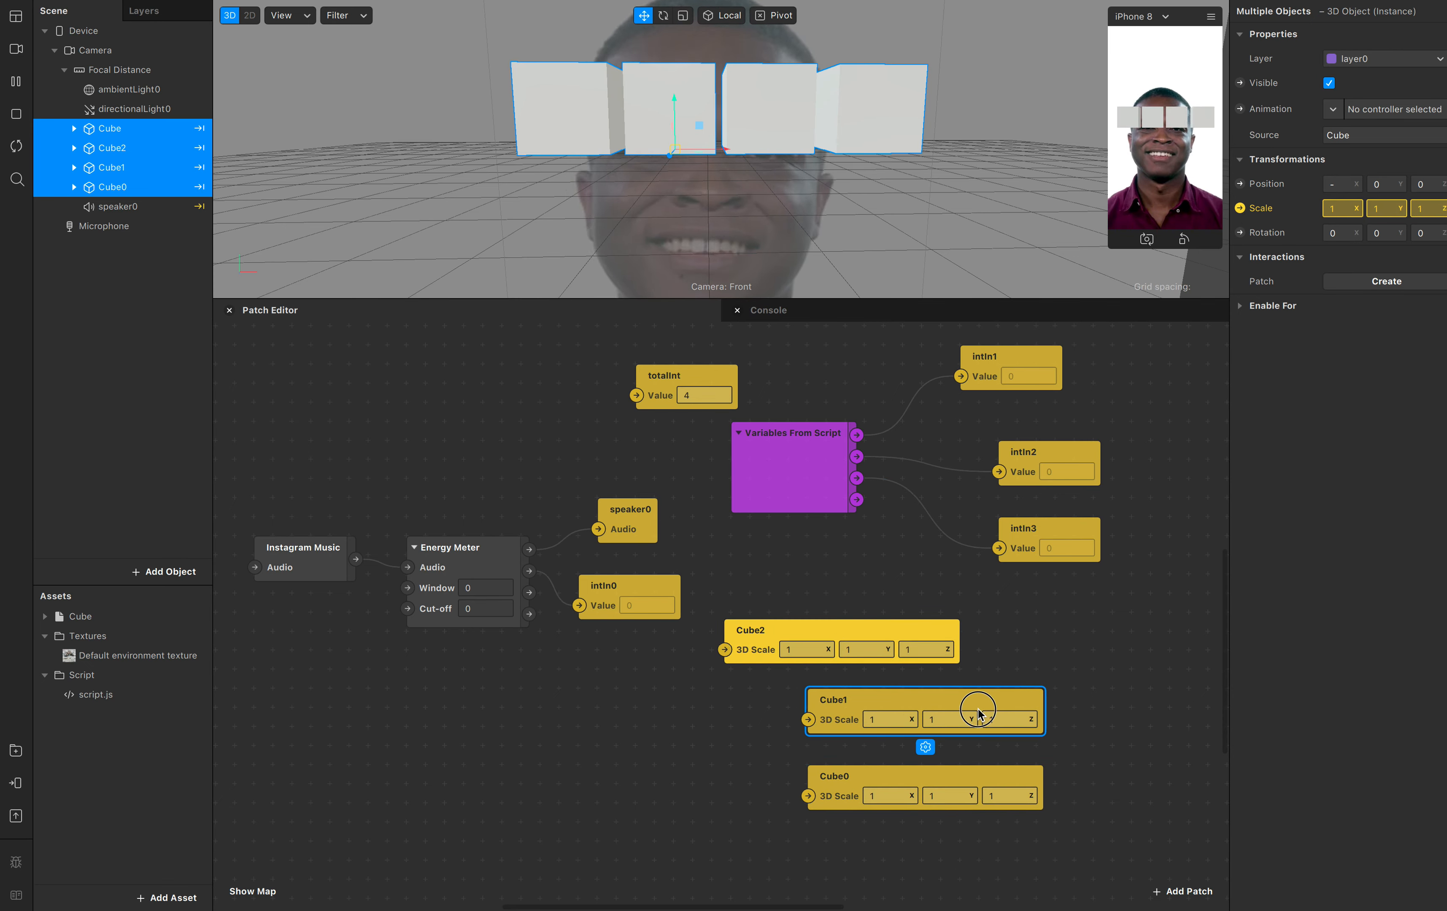
{"action": "left_click", "coordinate": [394, 443]}
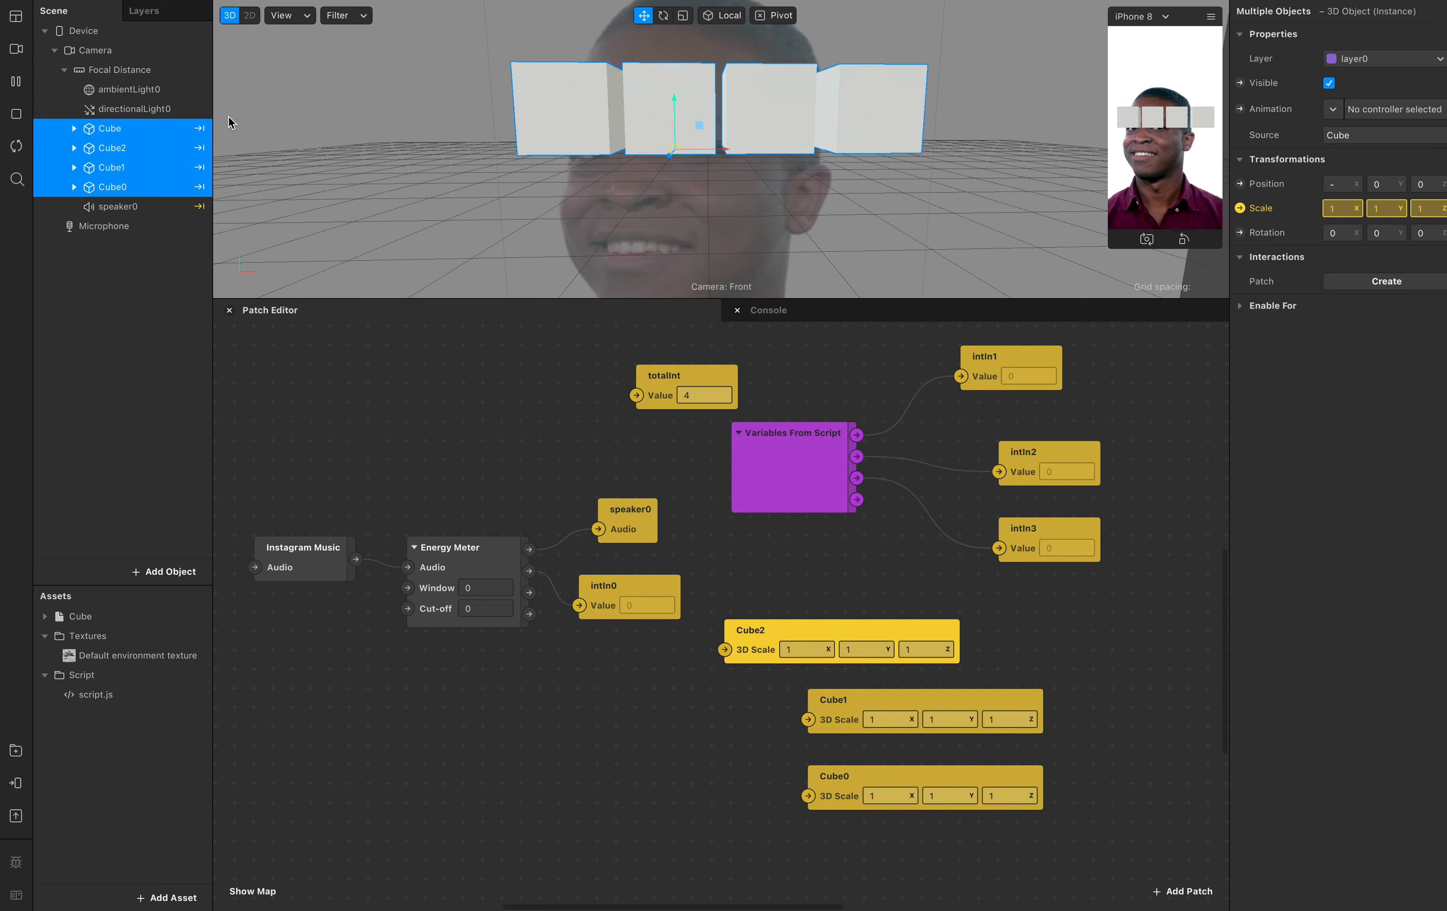
Reorder the cubes in the scene hierarchy as Cube, Cube0, Cube1, Cube2 and check that they match the left-to-right row
{"action": "left_click", "coordinate": [150, 138]}
{"action": "left_click", "coordinate": [151, 183]}
{"action": "mouse_move", "coordinate": [150, 184]}
{"action": "left_mouse_down"}
{"action": "mouse_move", "coordinate": [151, 125]}
{"action": "mouse_move", "coordinate": [138, 207]}
{"action": "mouse_move", "coordinate": [148, 191]}
{"action": "left_mouse_up"}
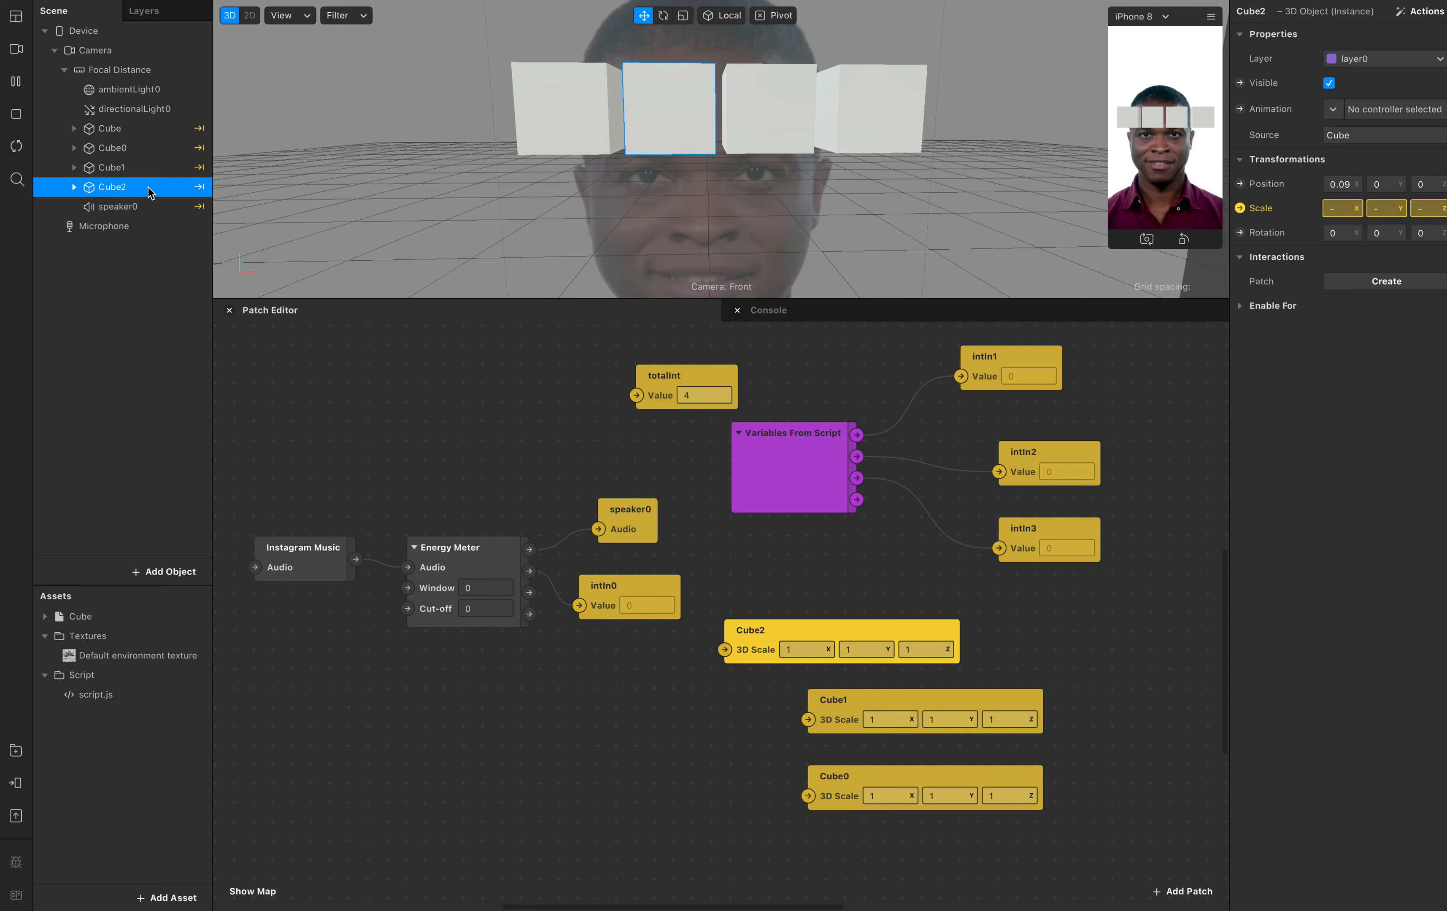
{"action": "left_click", "coordinate": [148, 170]}
{"action": "left_click", "coordinate": [136, 155]}
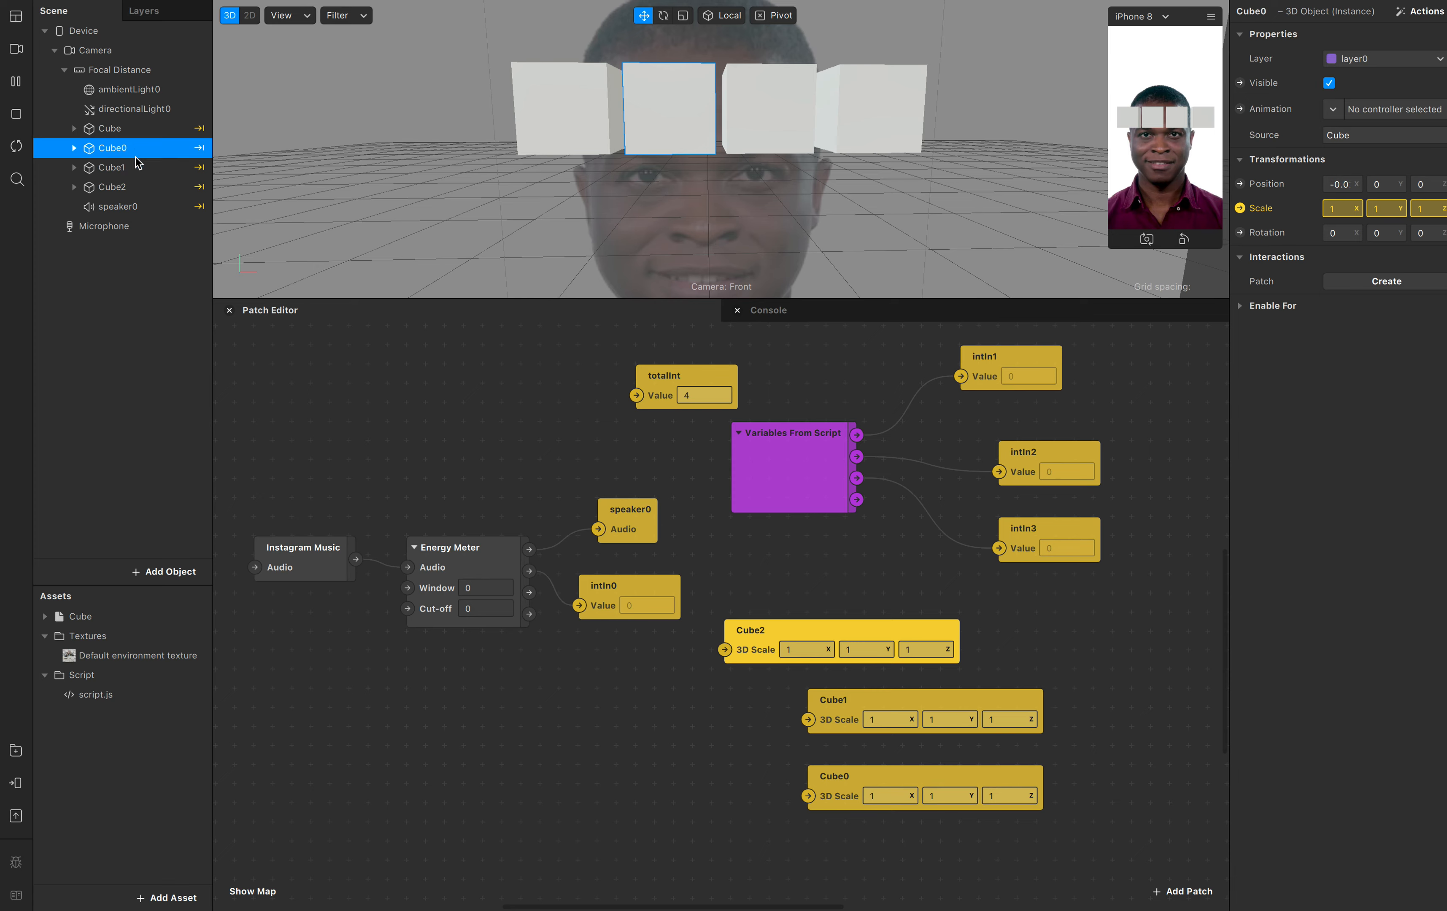
{"action": "left_click", "coordinate": [139, 189]}
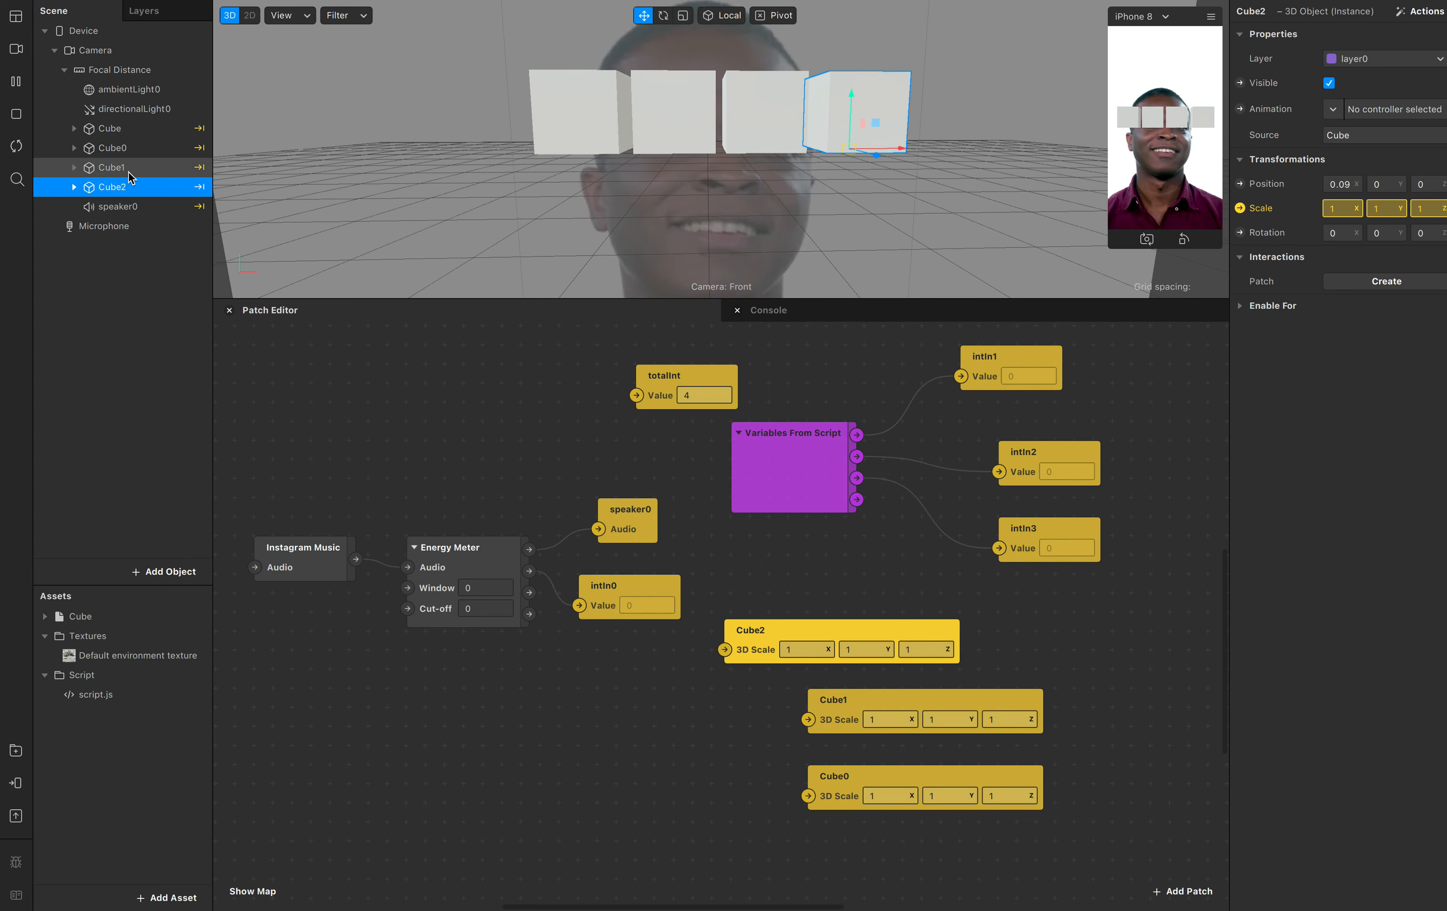
{"action": "left_click", "coordinate": [143, 168]}
{"action": "left_click", "coordinate": [145, 128]}
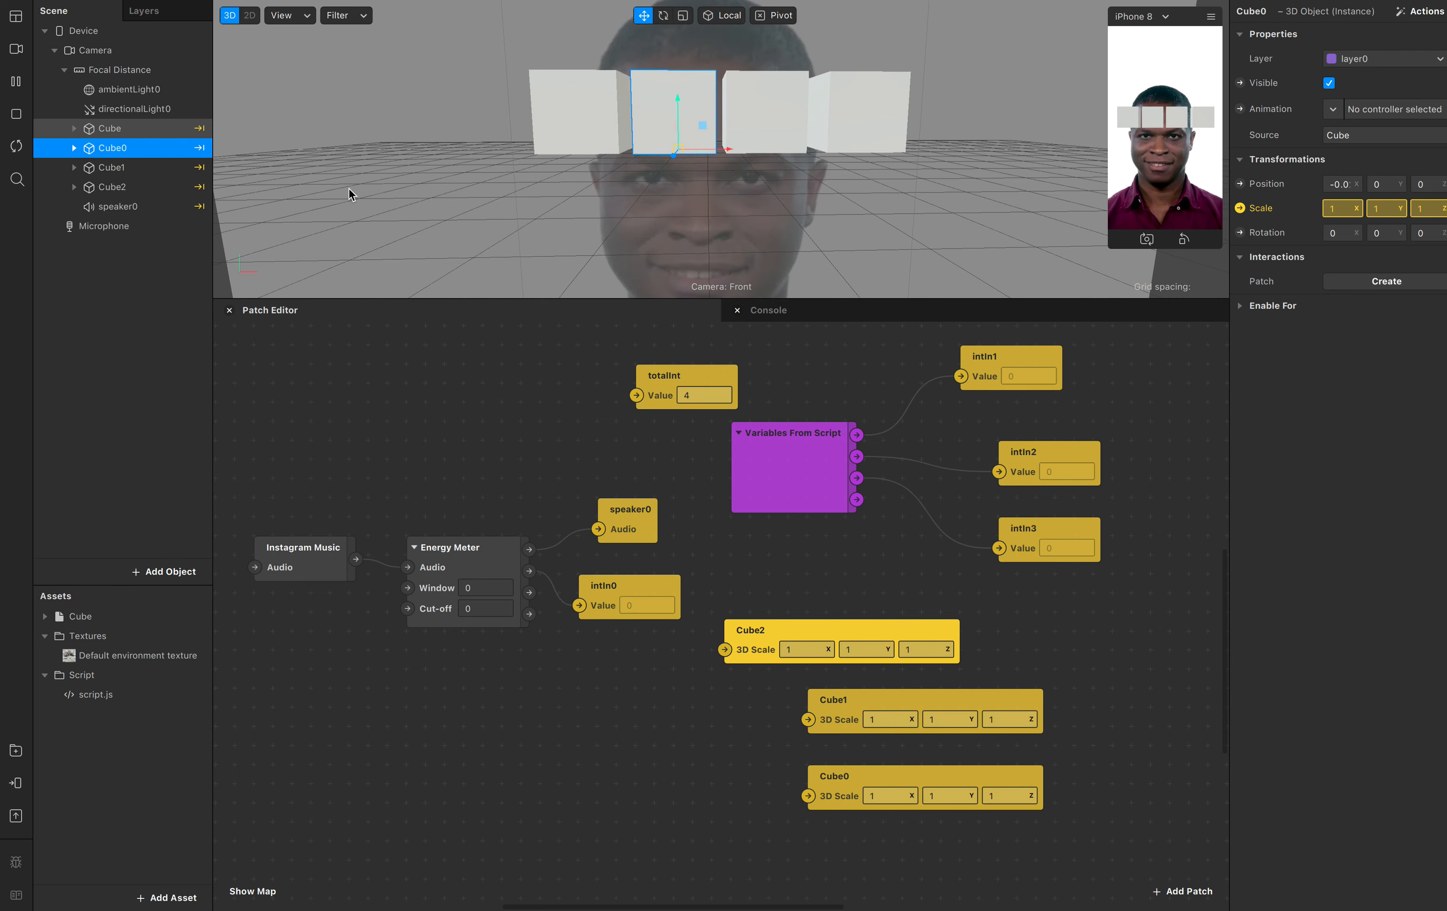
Arrange the four scale patches in a column ordered Cube, Cube0, Cube1, Cube2
{"action": "left_click_drag", "start_coordinate": [790, 630], "coordinate": [875, 833]}
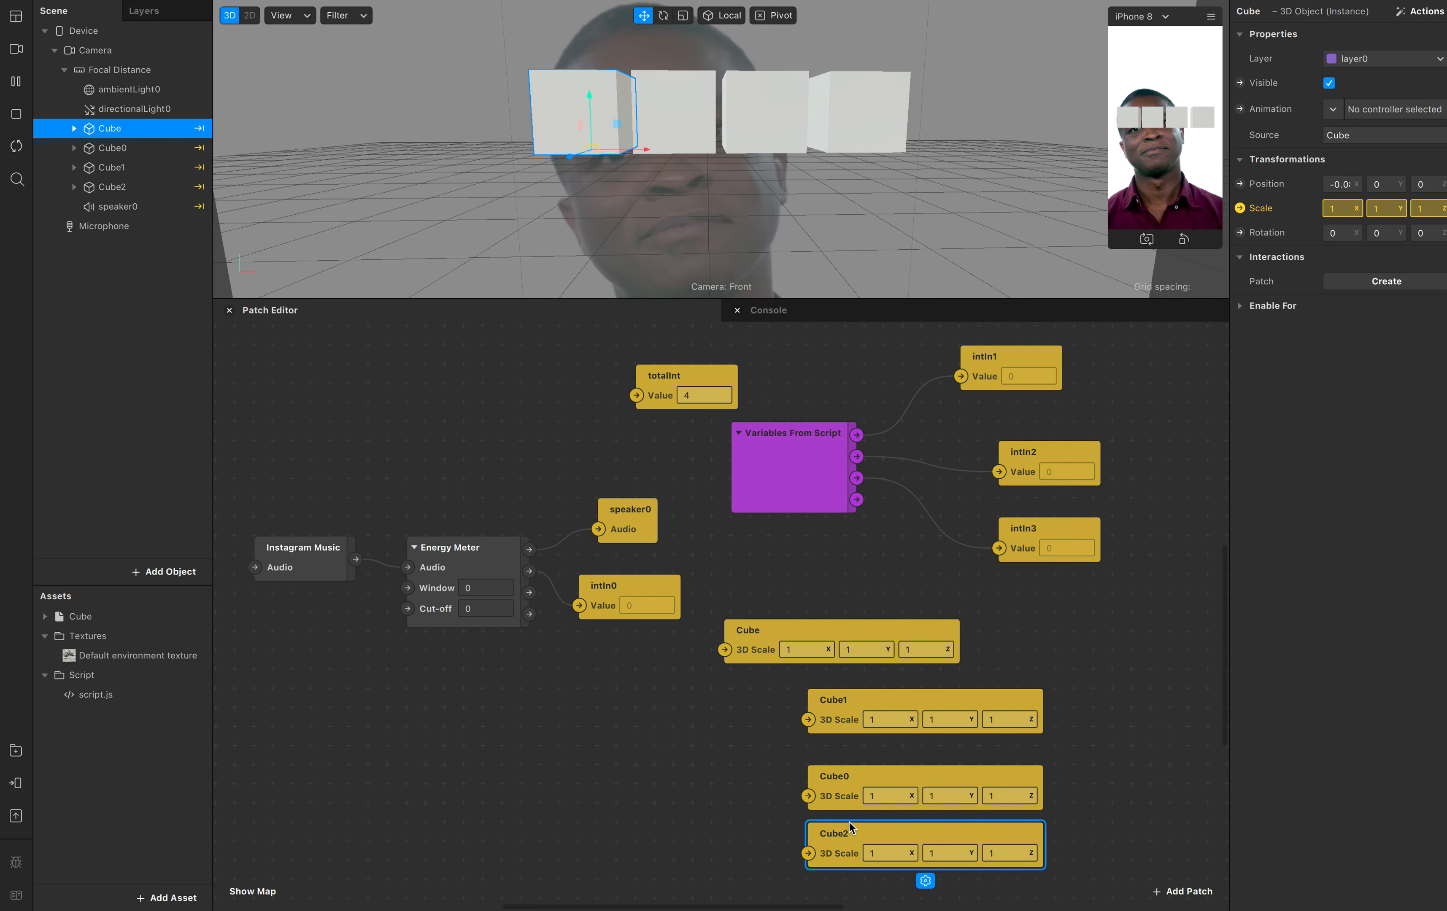
{"action": "left_click_drag", "start_coordinate": [843, 777], "coordinate": [851, 810]}
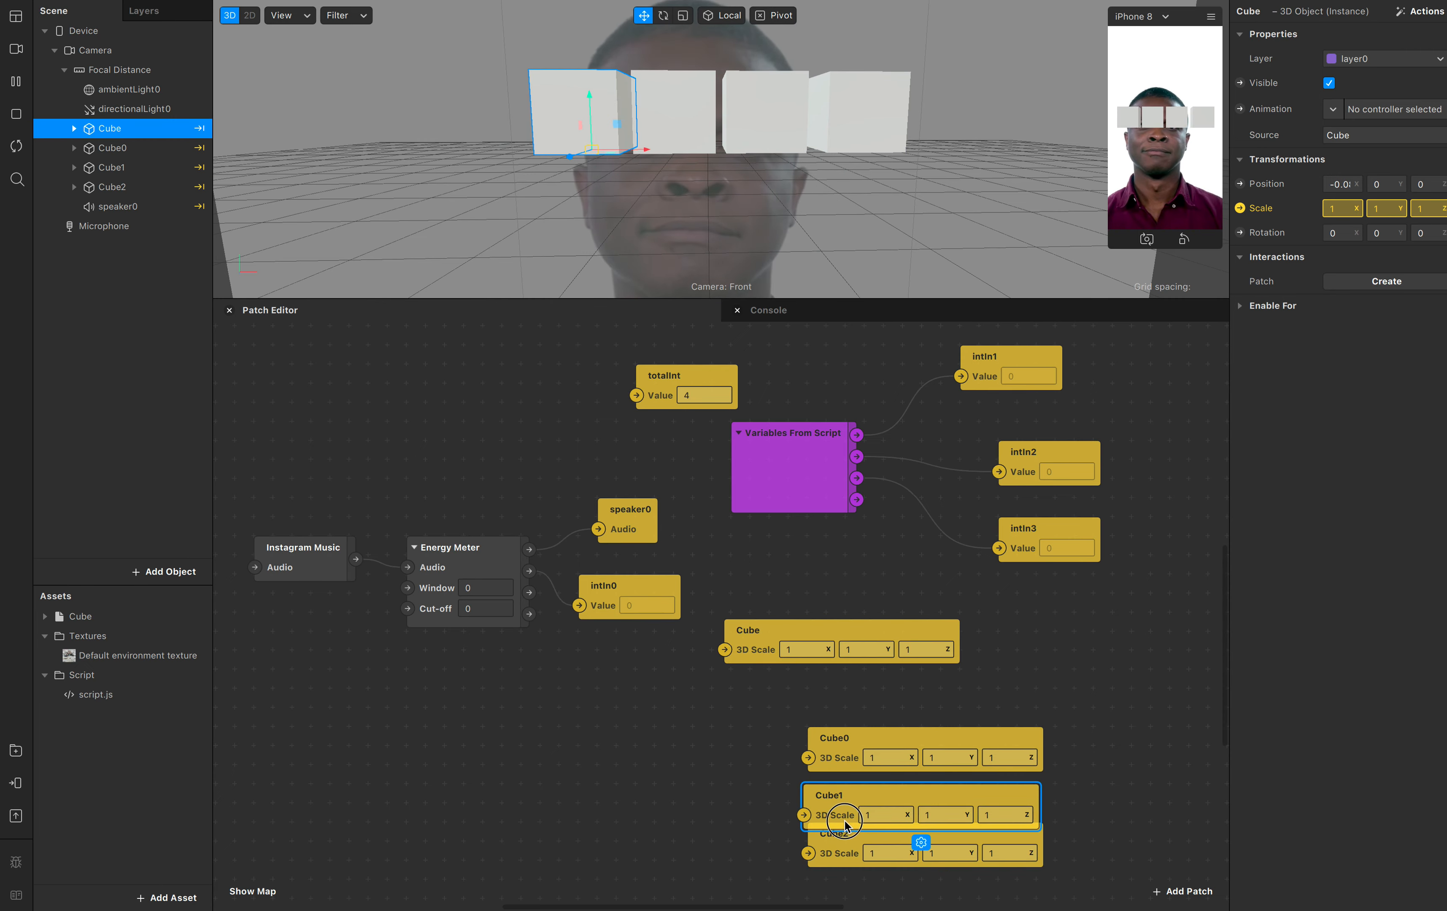
{"action": "left_click", "coordinate": [849, 746]}
{"action": "left_click_drag", "start_coordinate": [849, 746], "coordinate": [832, 730]}
{"action": "left_click_drag", "start_coordinate": [796, 638], "coordinate": [882, 651]}
Add a Swizzle patch beside the scale patches and set its swizzle pattern to 1x1
{"action": "double_click", "coordinate": [645, 765]}
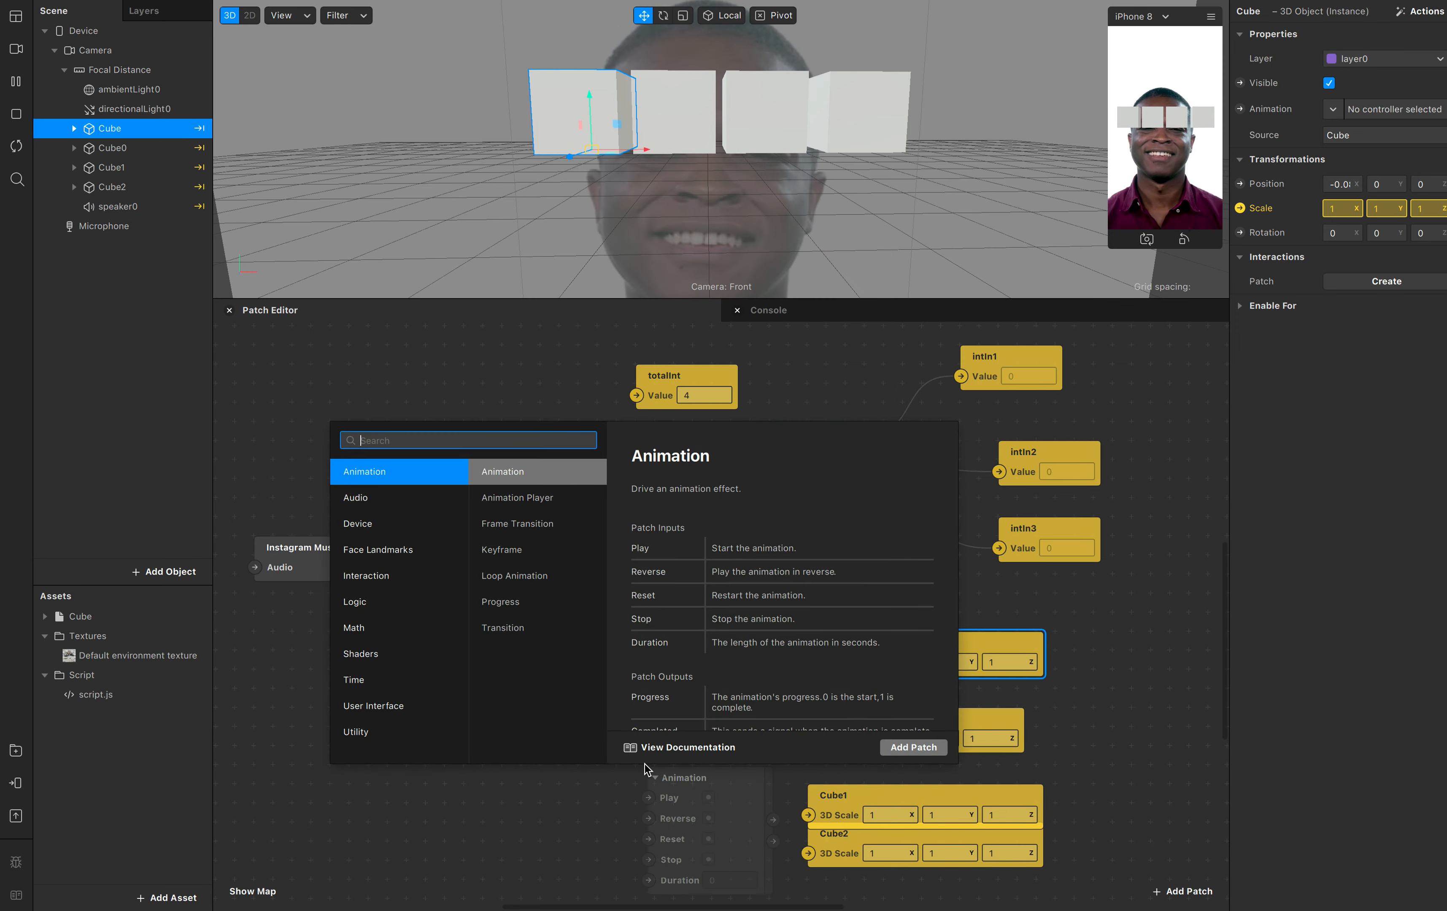
{"action": "type", "text": "sw"}
{"action": "key", "text": "Down"}
{"action": "key", "text": "Return"}
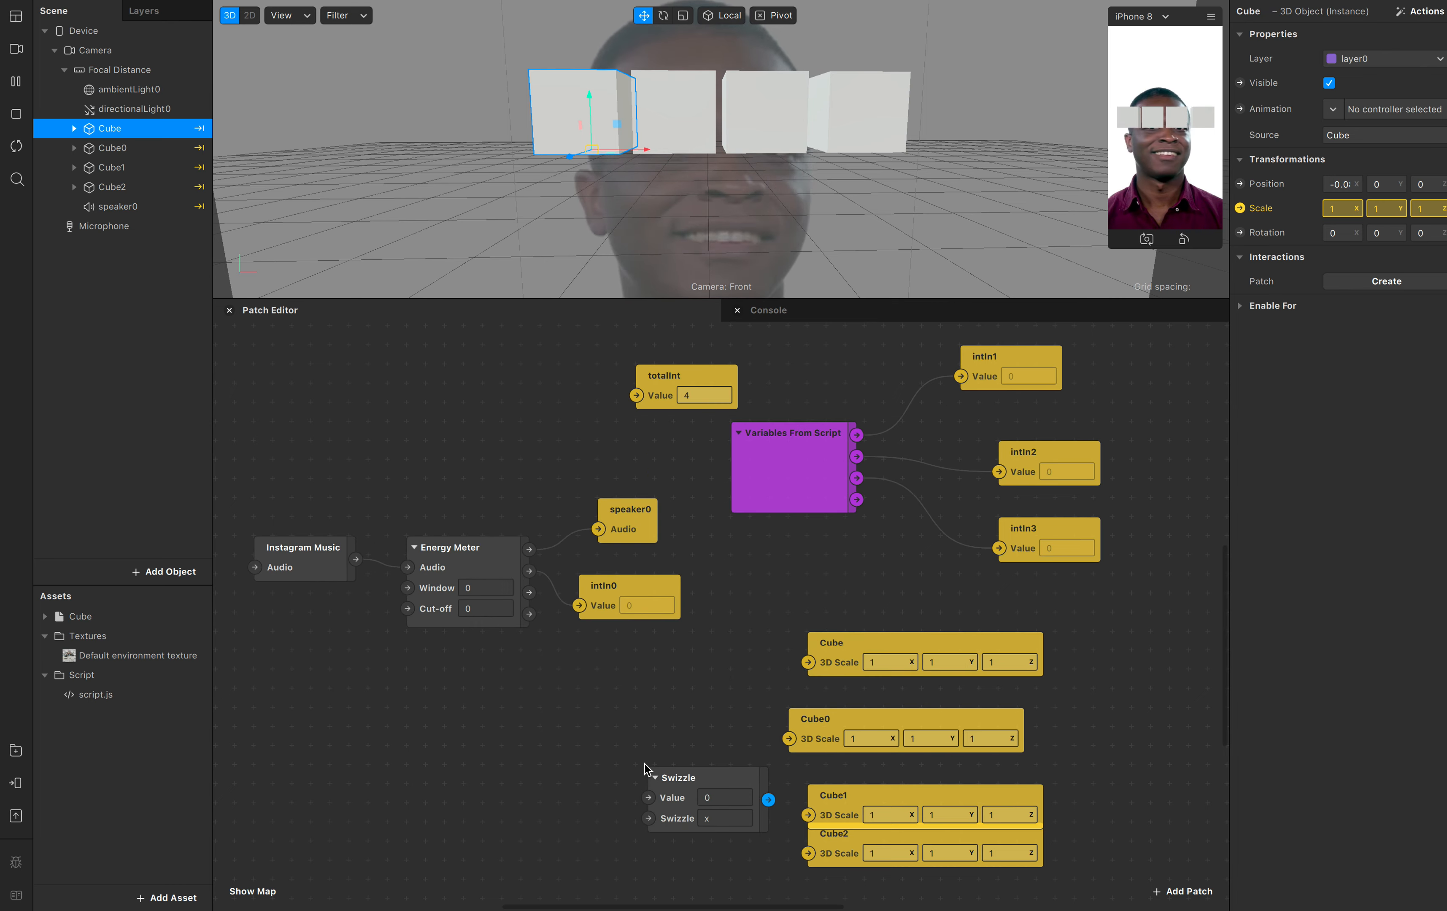
{"action": "left_click", "coordinate": [722, 819]}
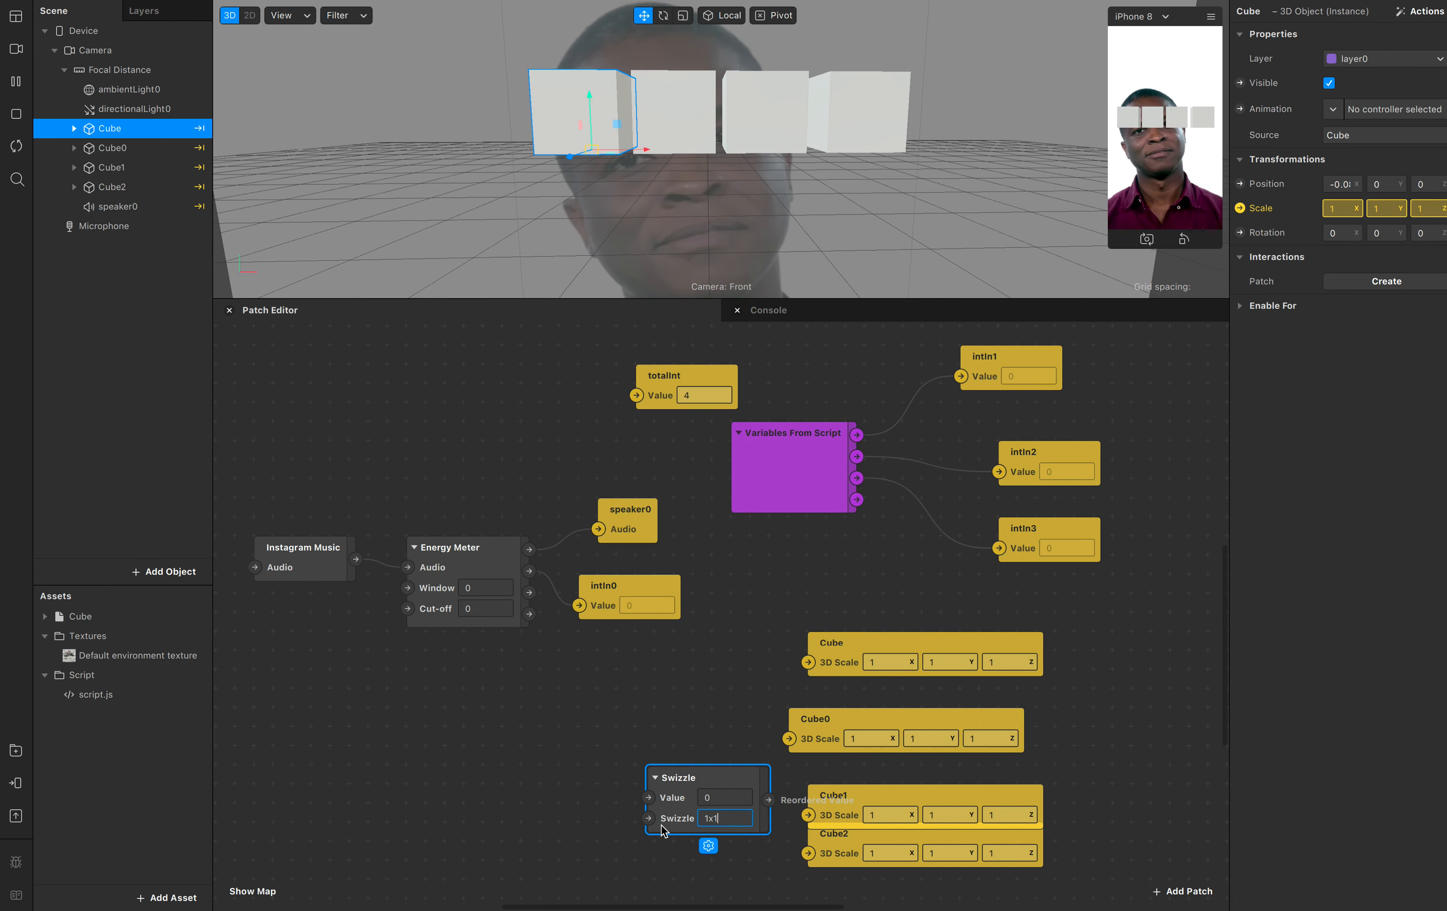
{"action": "type", "text": "1x1"}
{"action": "key", "text": "Return"}
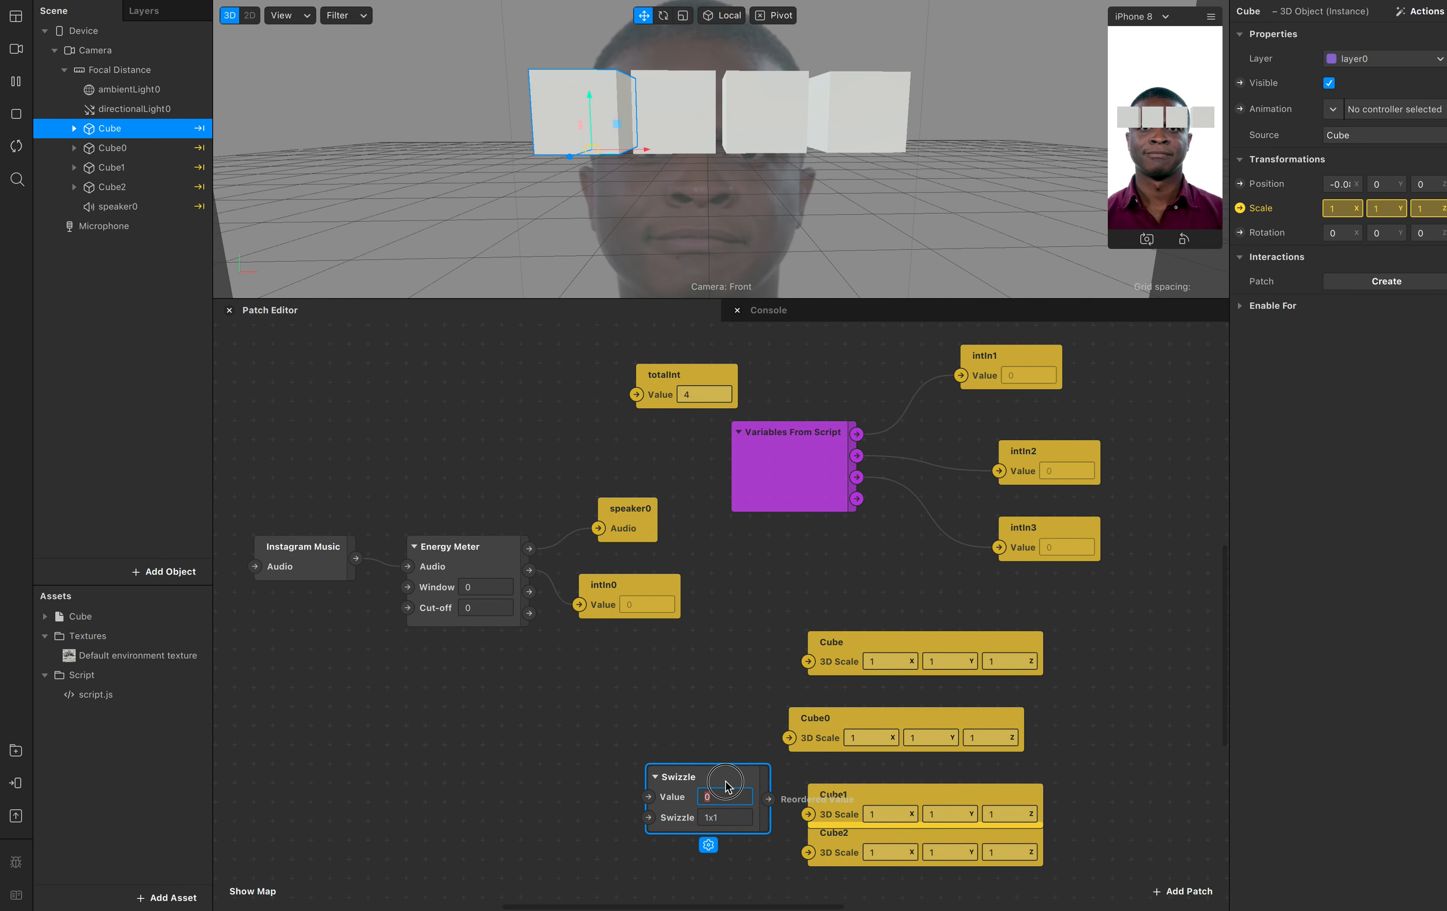
Duplicate the 1x1 Swizzle patch three times and line up the four copies beside the cube scale patches
{"action": "left_click_drag", "start_coordinate": [714, 785], "coordinate": [674, 766]}
{"action": "key", "text": "super+d"}
{"action": "key", "text": "super+d"}
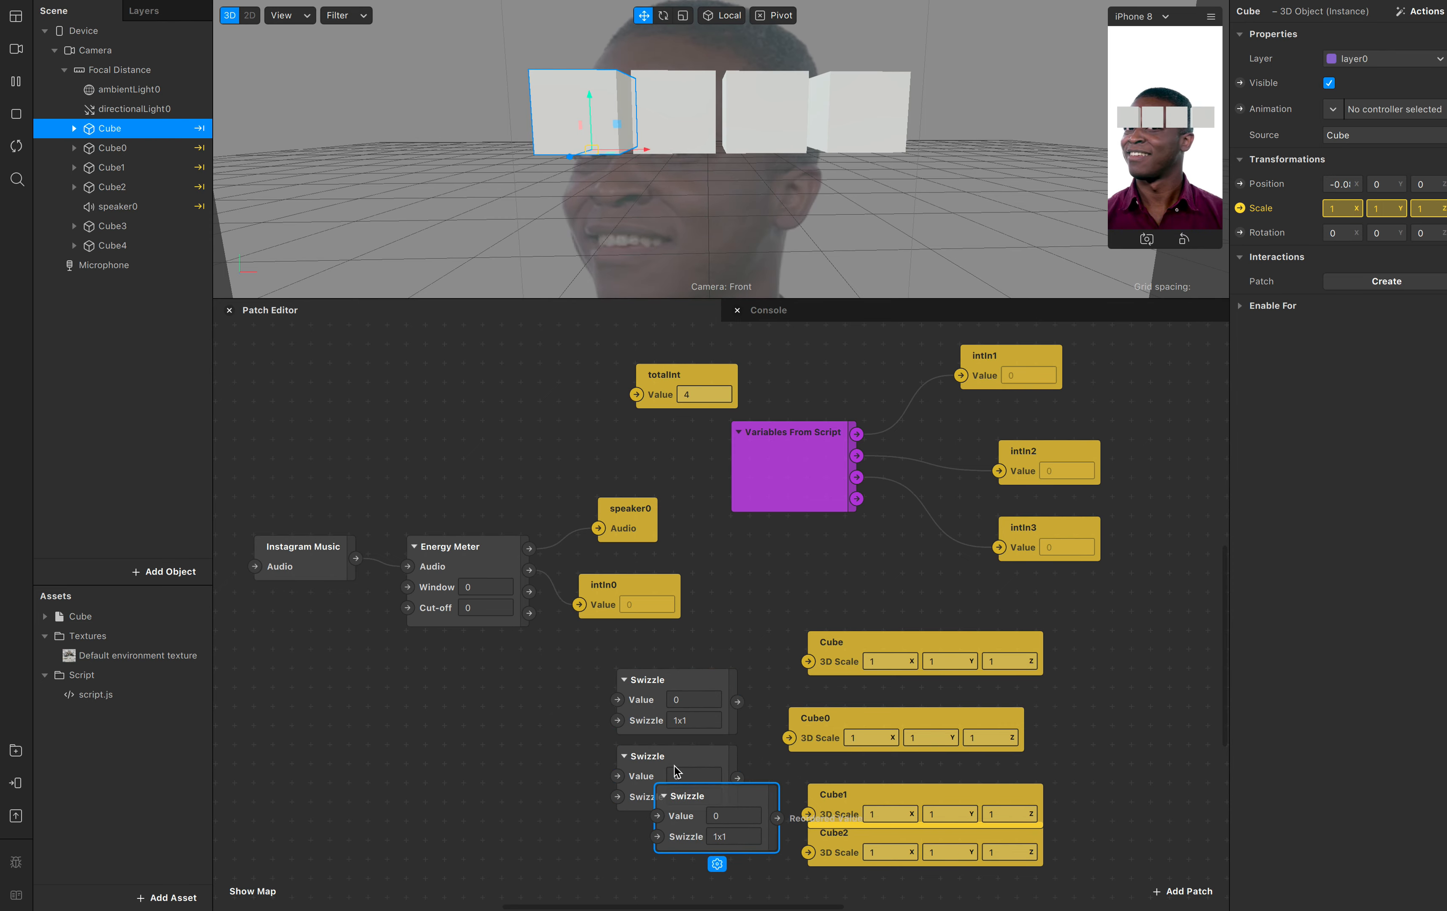
{"action": "left_click_drag", "start_coordinate": [704, 818], "coordinate": [663, 856]}
{"action": "scroll", "coordinate": [663, 867], "scroll_direction": "down", "scroll_amount": 5}
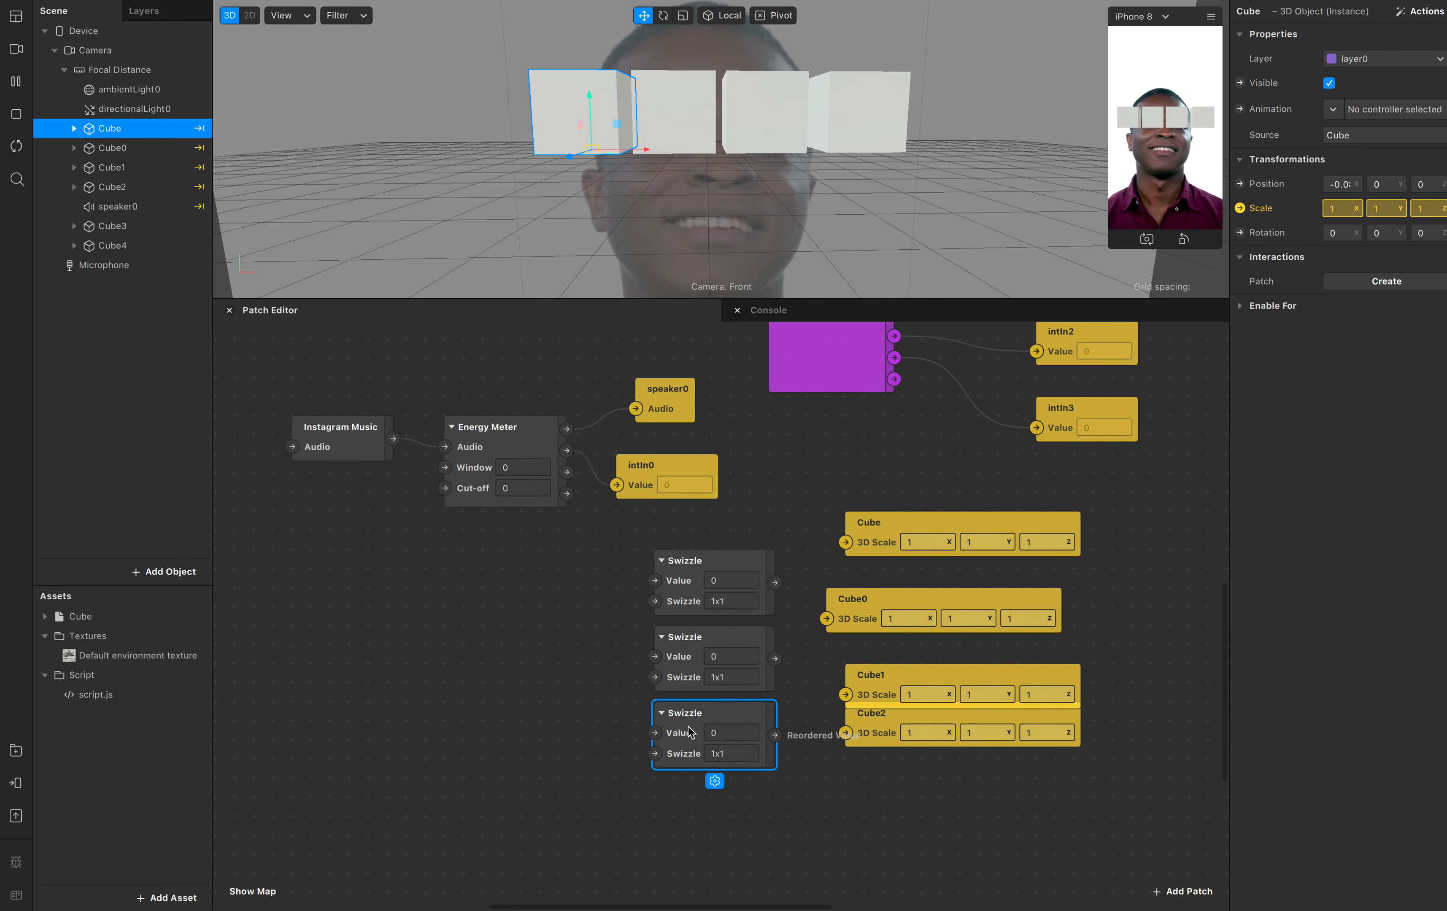
{"action": "key", "text": "super+d"}
{"action": "left_click_drag", "start_coordinate": [705, 747], "coordinate": [663, 835]}
Connect the upper three Swizzle patches to the 3D Scale inputs of Cube, Cube0 and Cube1
{"action": "left_click_drag", "start_coordinate": [775, 582], "coordinate": [830, 560]}
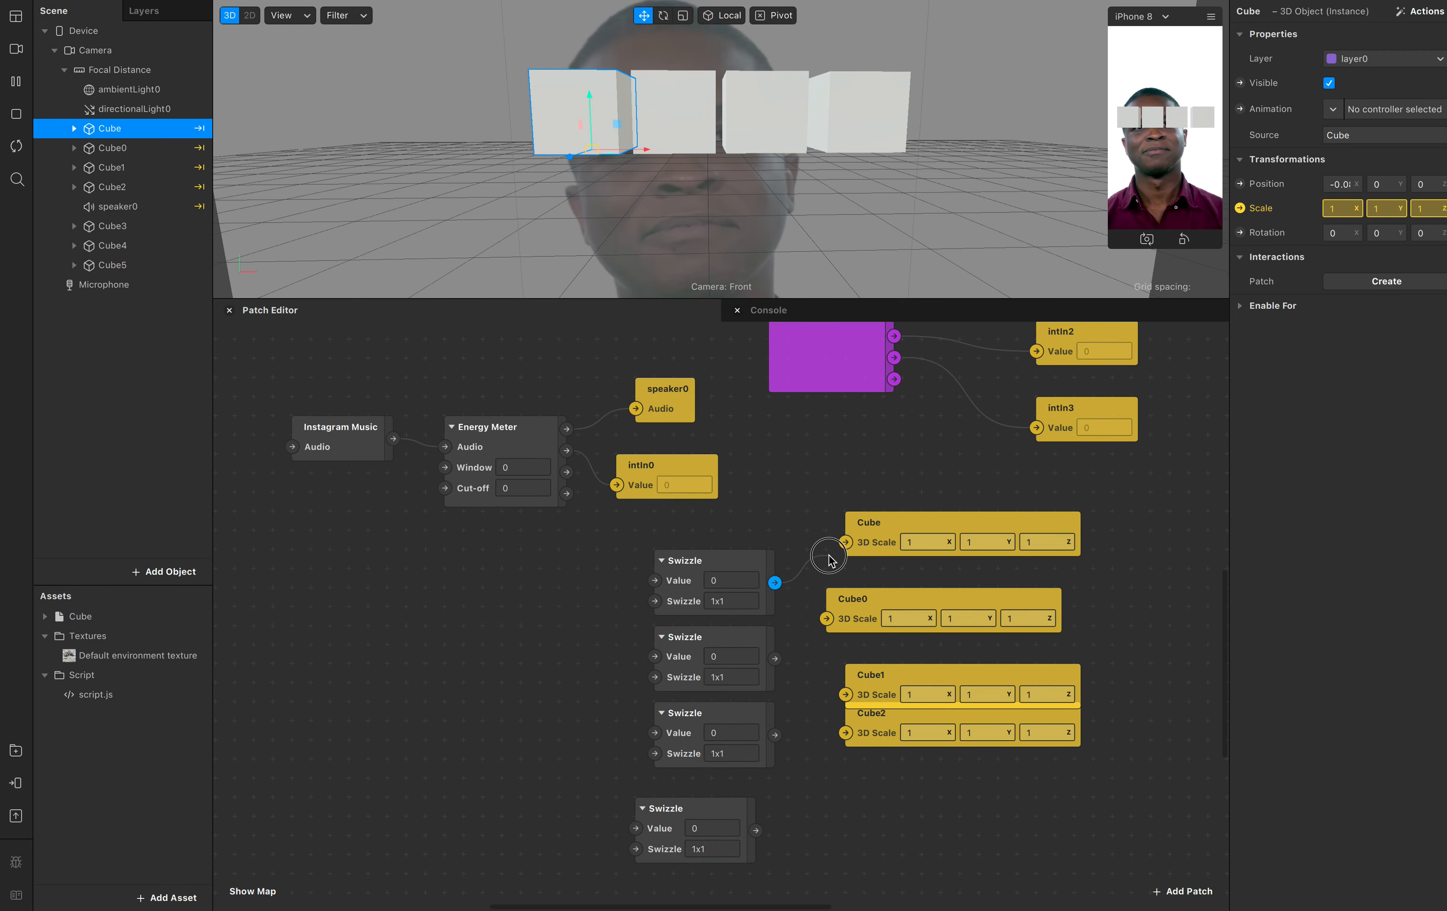
{"action": "left_click", "coordinate": [795, 580]}
{"action": "left_click", "coordinate": [784, 579]}
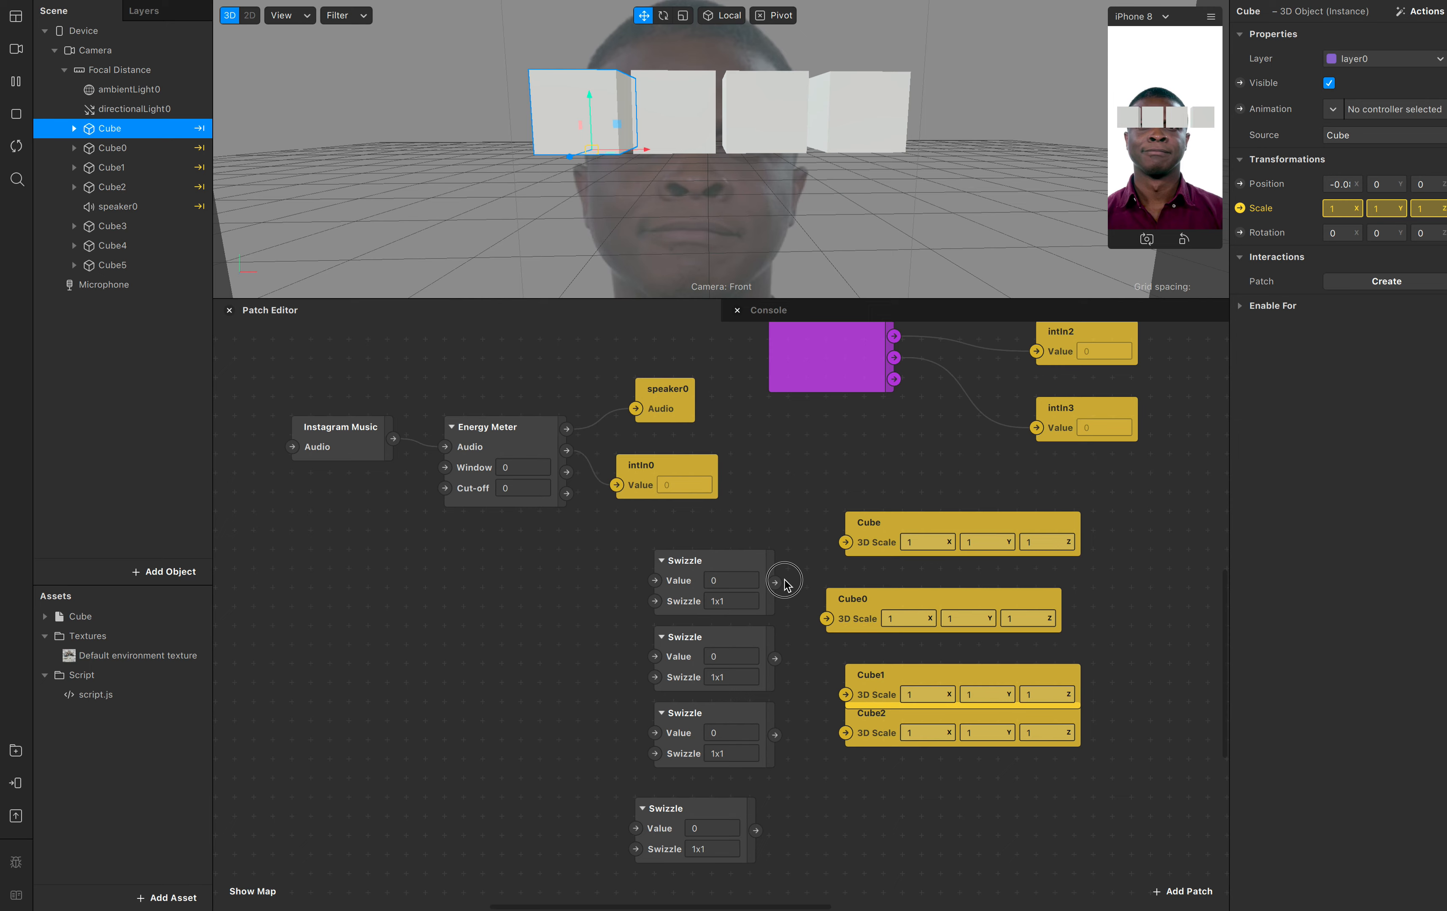
{"action": "left_click_drag", "start_coordinate": [778, 582], "coordinate": [845, 542]}
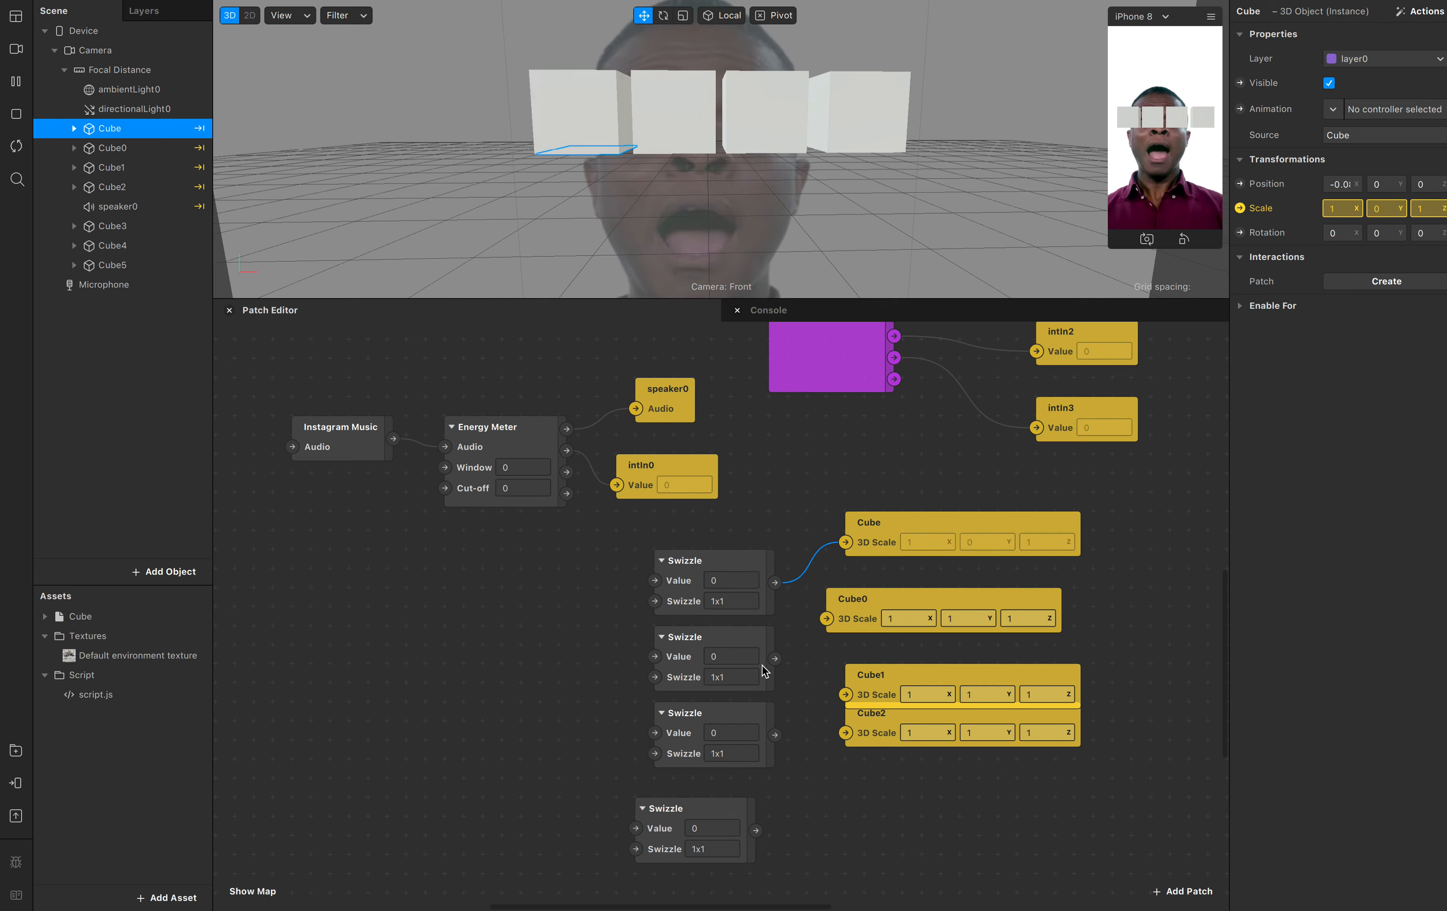
{"action": "left_click_drag", "start_coordinate": [774, 658], "coordinate": [826, 620]}
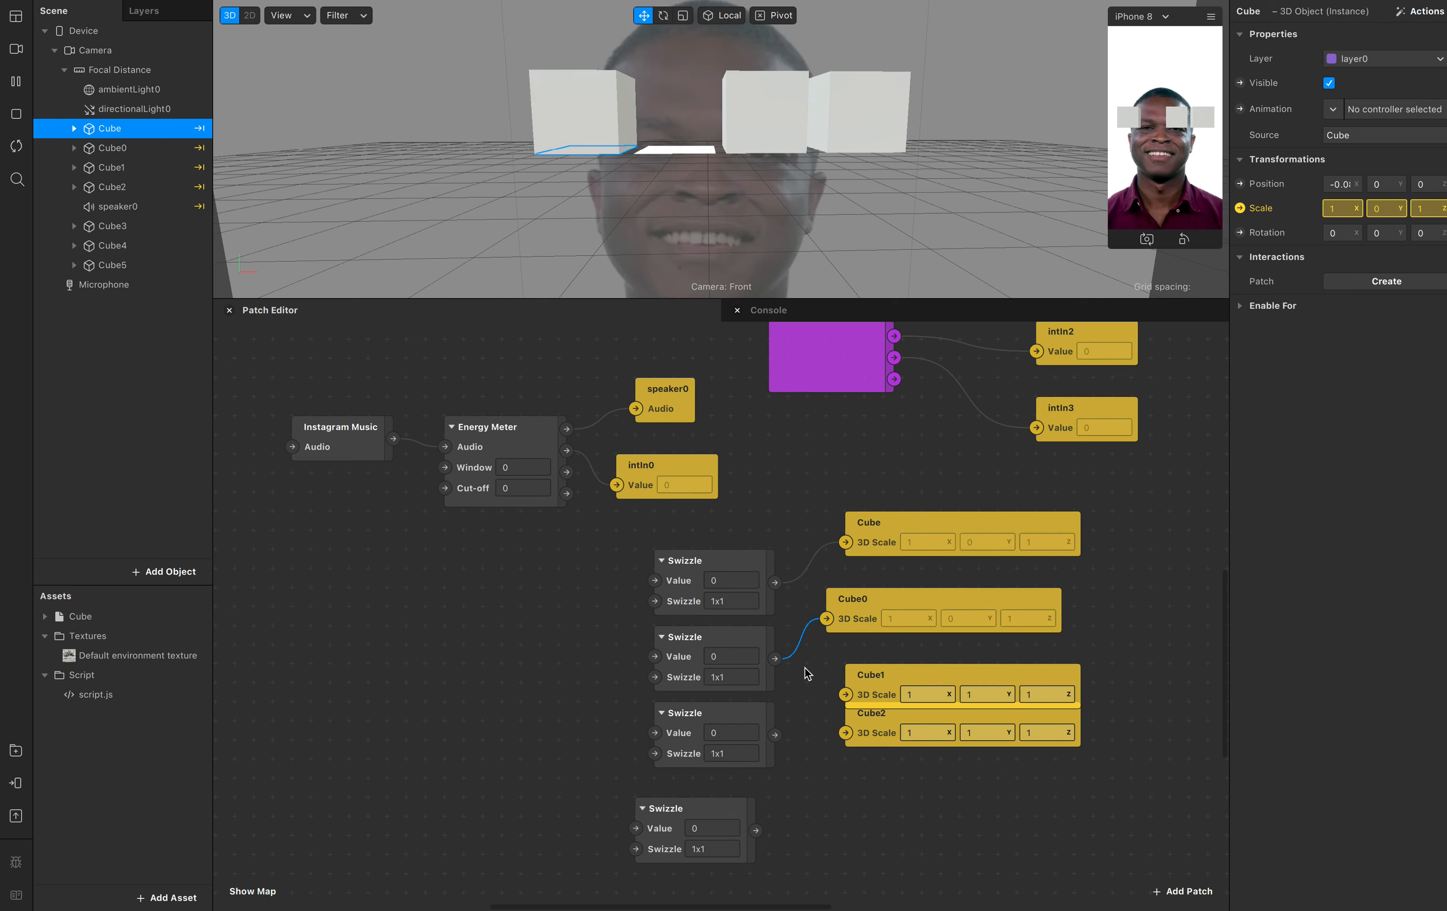
{"action": "left_click_drag", "start_coordinate": [775, 736], "coordinate": [846, 695]}
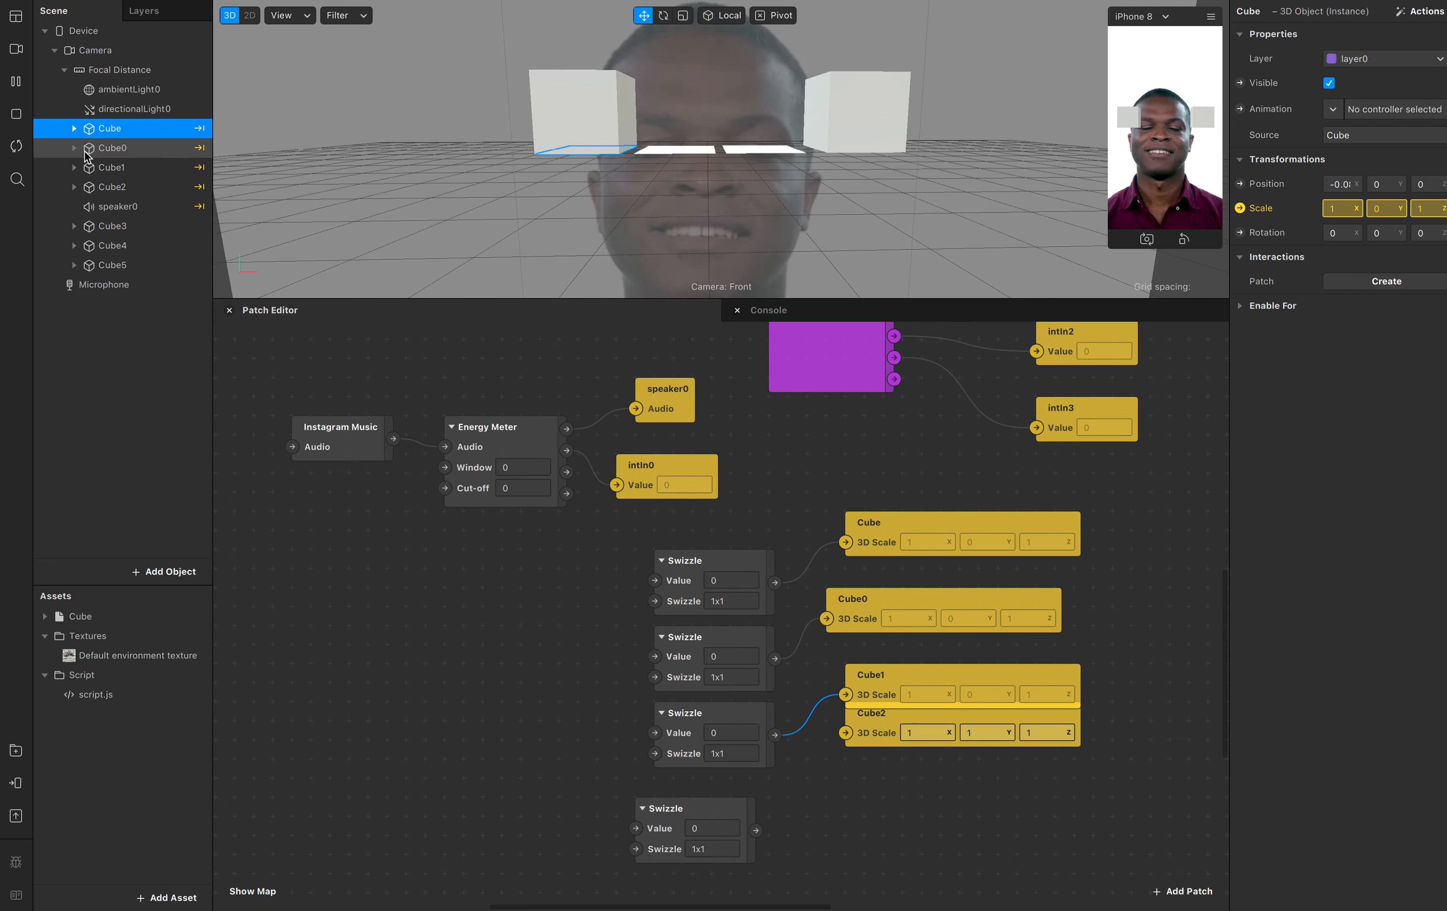
Delete the extra Cube3, Cube4 and Cube5 objects from the scene
{"action": "left_click", "coordinate": [112, 226]}
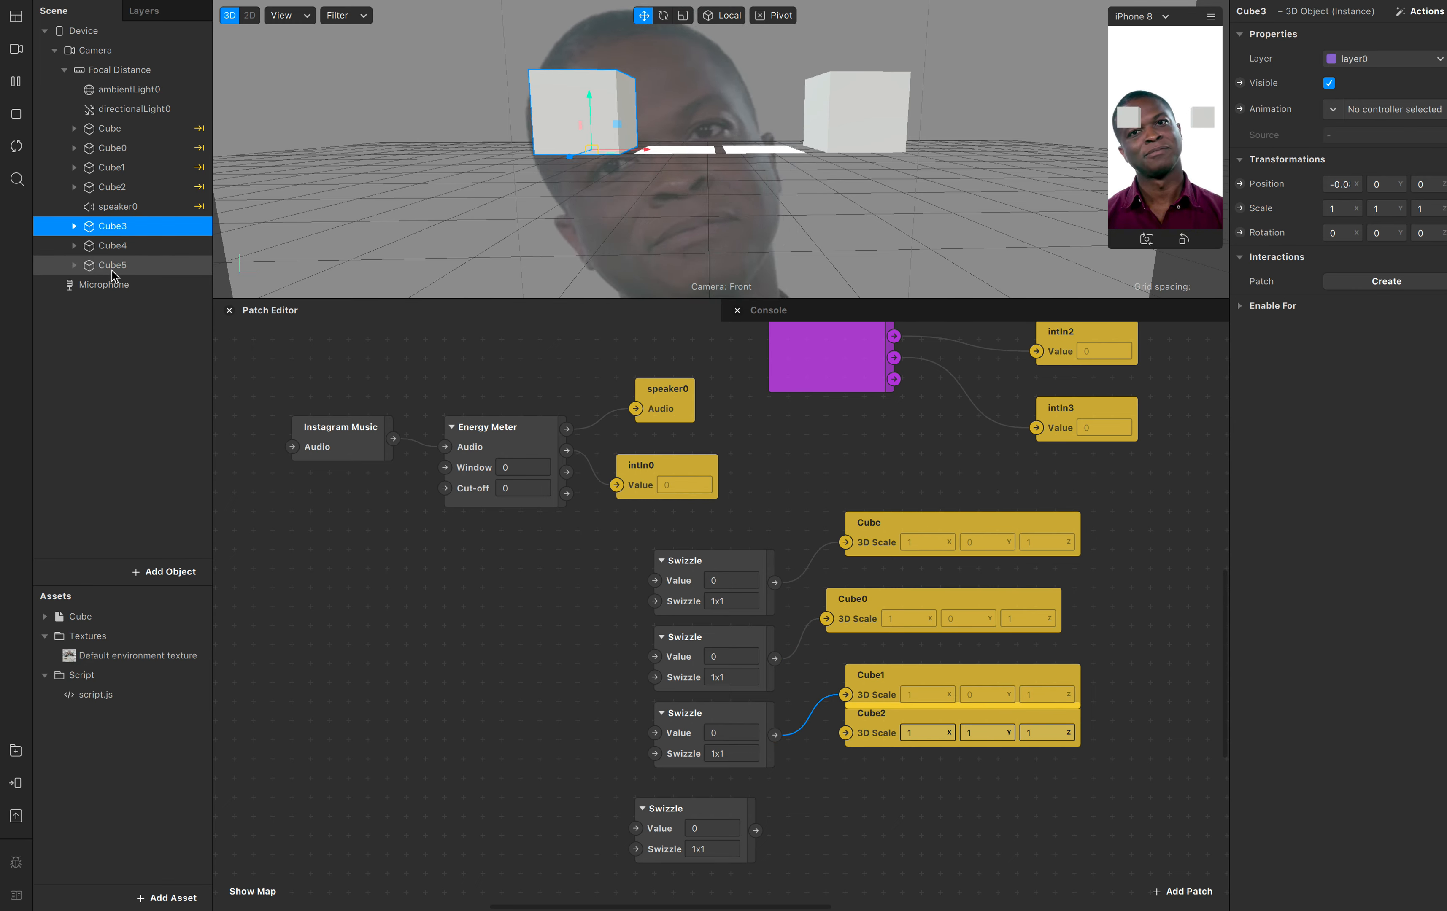
{"action": "left_click", "coordinate": [121, 264], "text": "super"}
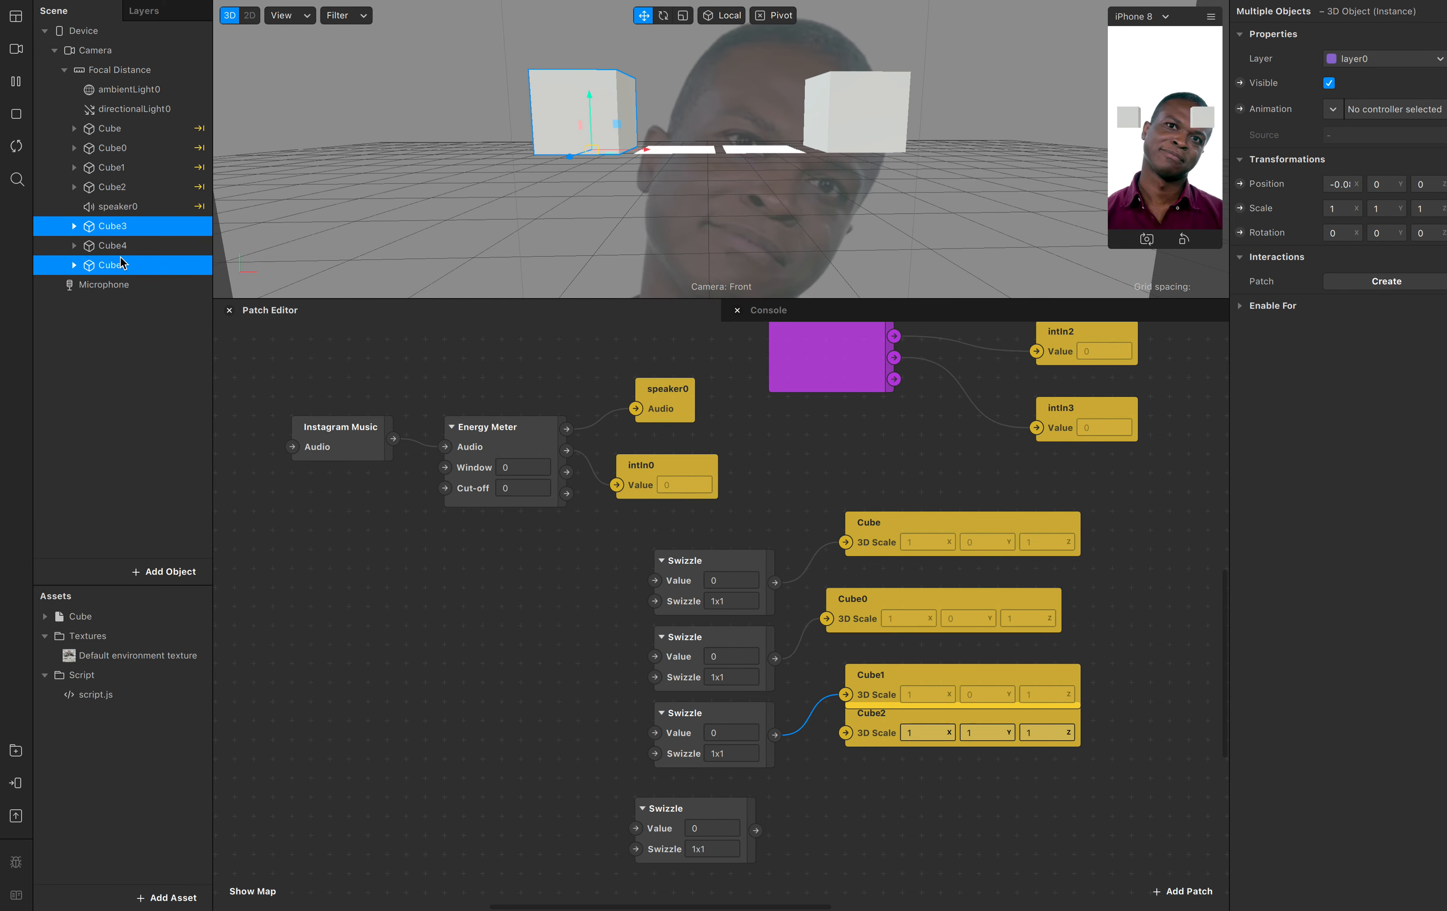
{"action": "left_click", "coordinate": [124, 245], "text": "super"}
{"action": "key", "text": "BackSpace"}
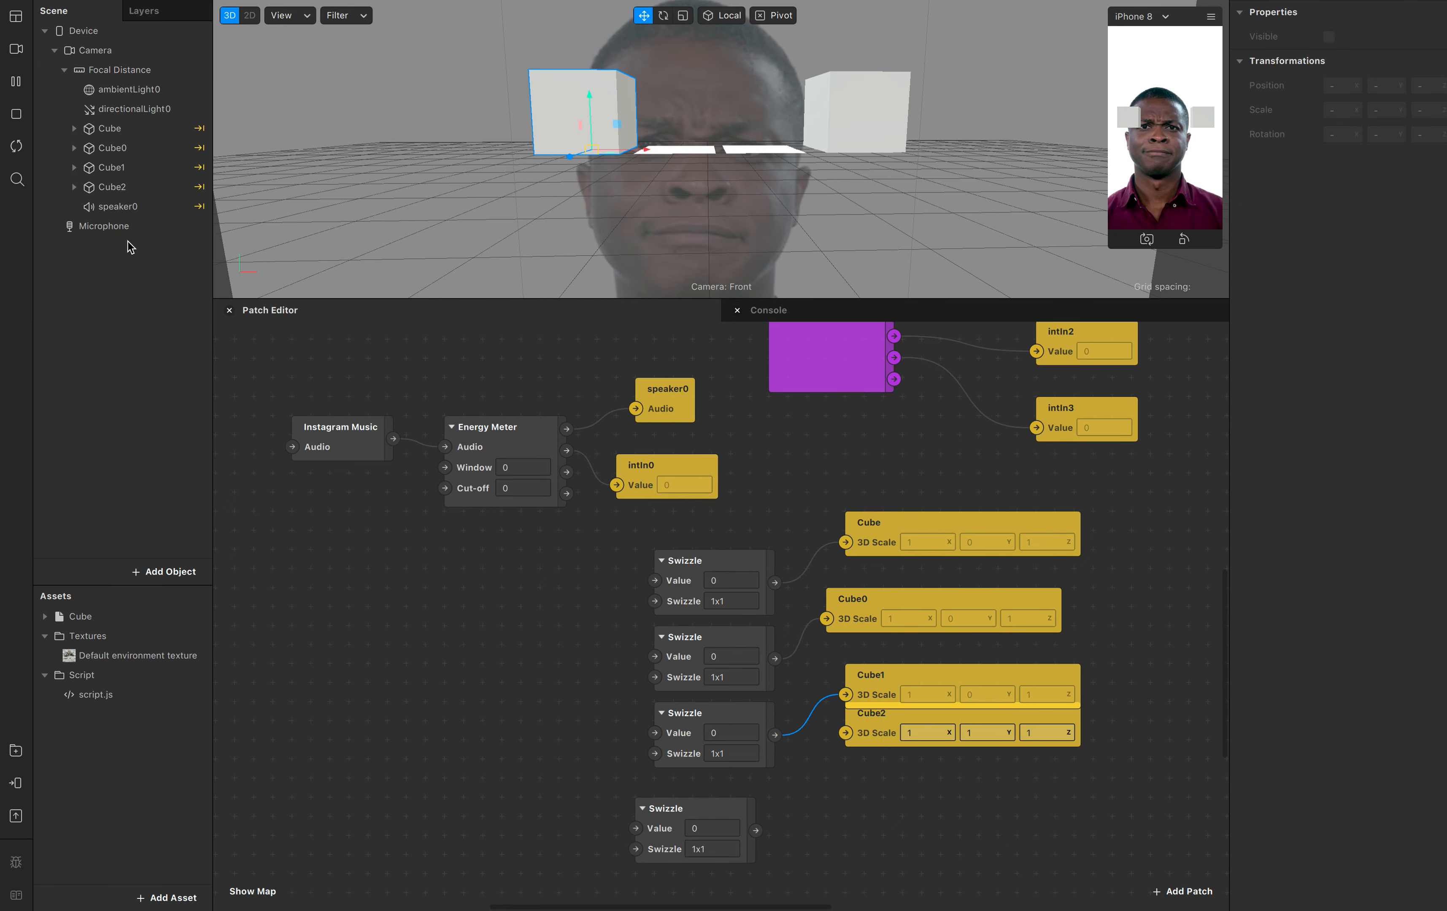
Connect the fourth Swizzle to Cube2's 3D Scale and shift all Swizzle and cube scale patches right below the script variables patch
{"action": "left_click_drag", "start_coordinate": [756, 831], "coordinate": [849, 814]}
{"action": "left_click", "coordinate": [119, 189]}
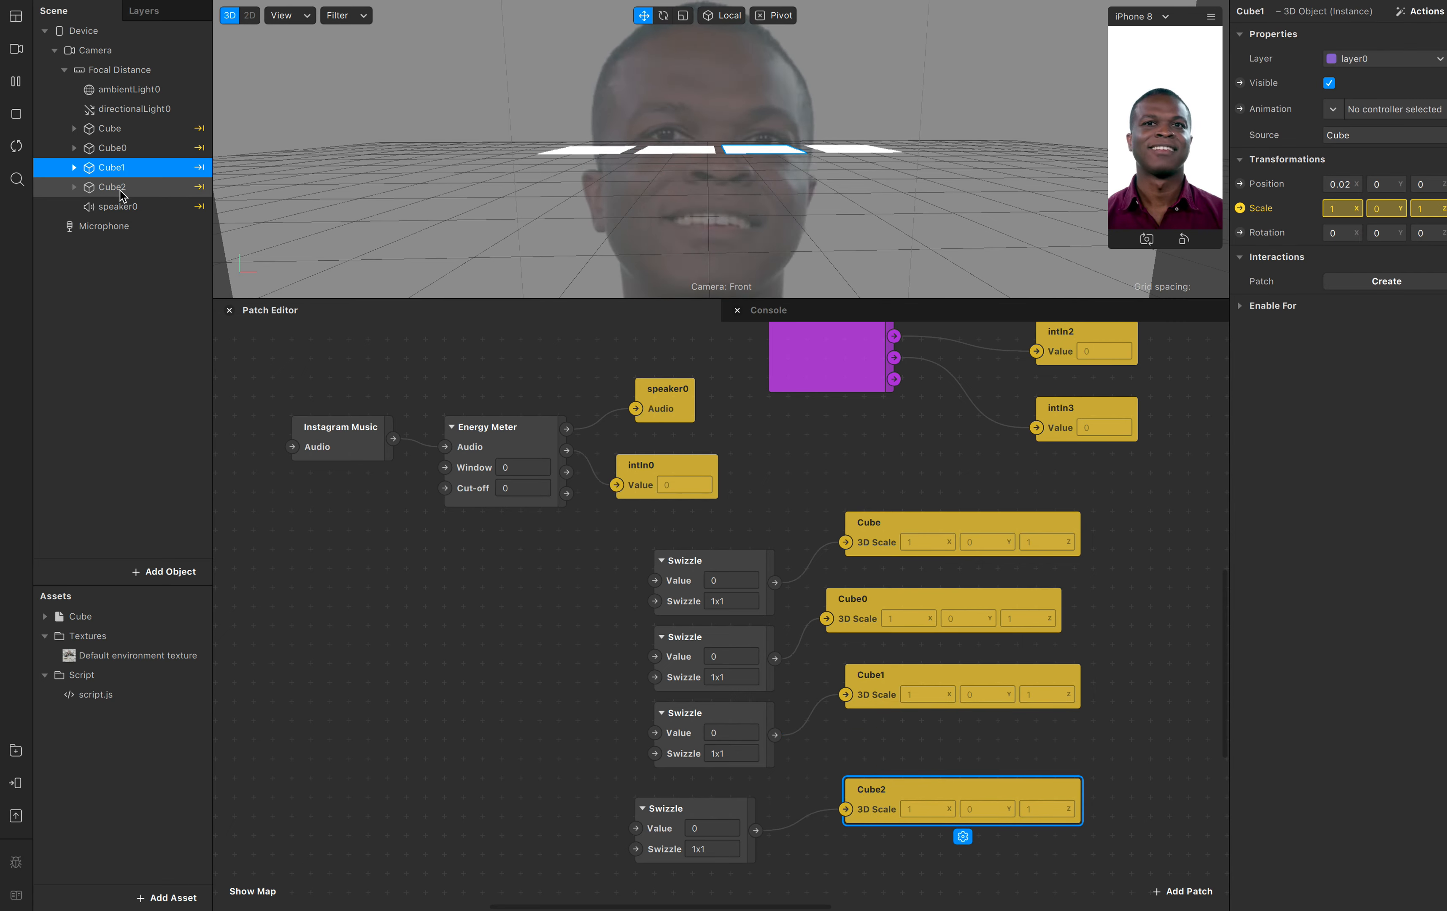
{"action": "left_click_drag", "start_coordinate": [668, 510], "coordinate": [1079, 872]}
{"action": "left_click_drag", "start_coordinate": [792, 173], "coordinate": [746, 181]}
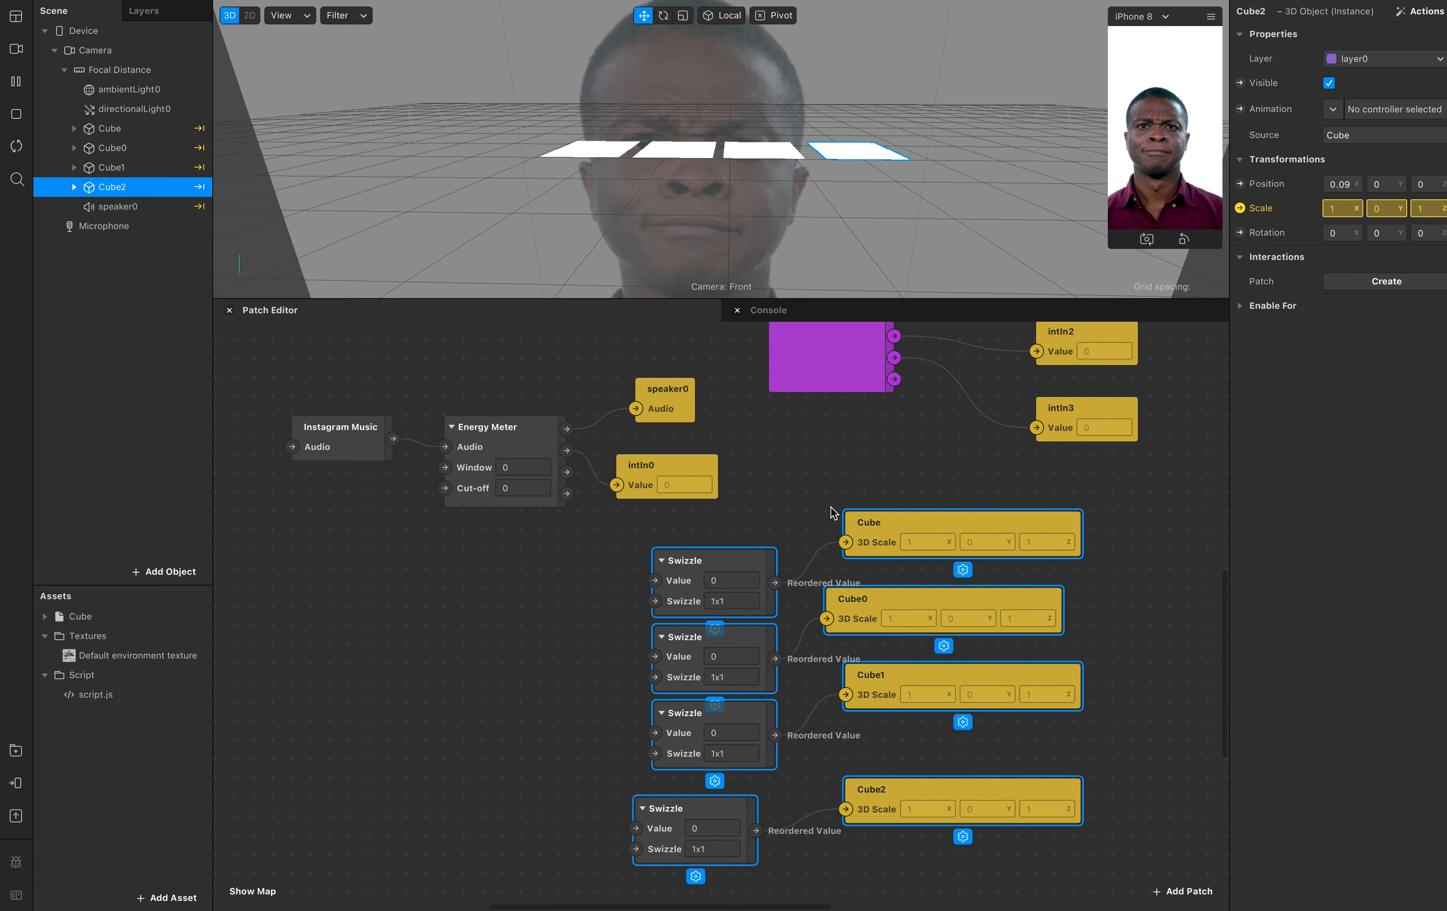
{"action": "left_click_drag", "start_coordinate": [870, 526], "coordinate": [1084, 458]}
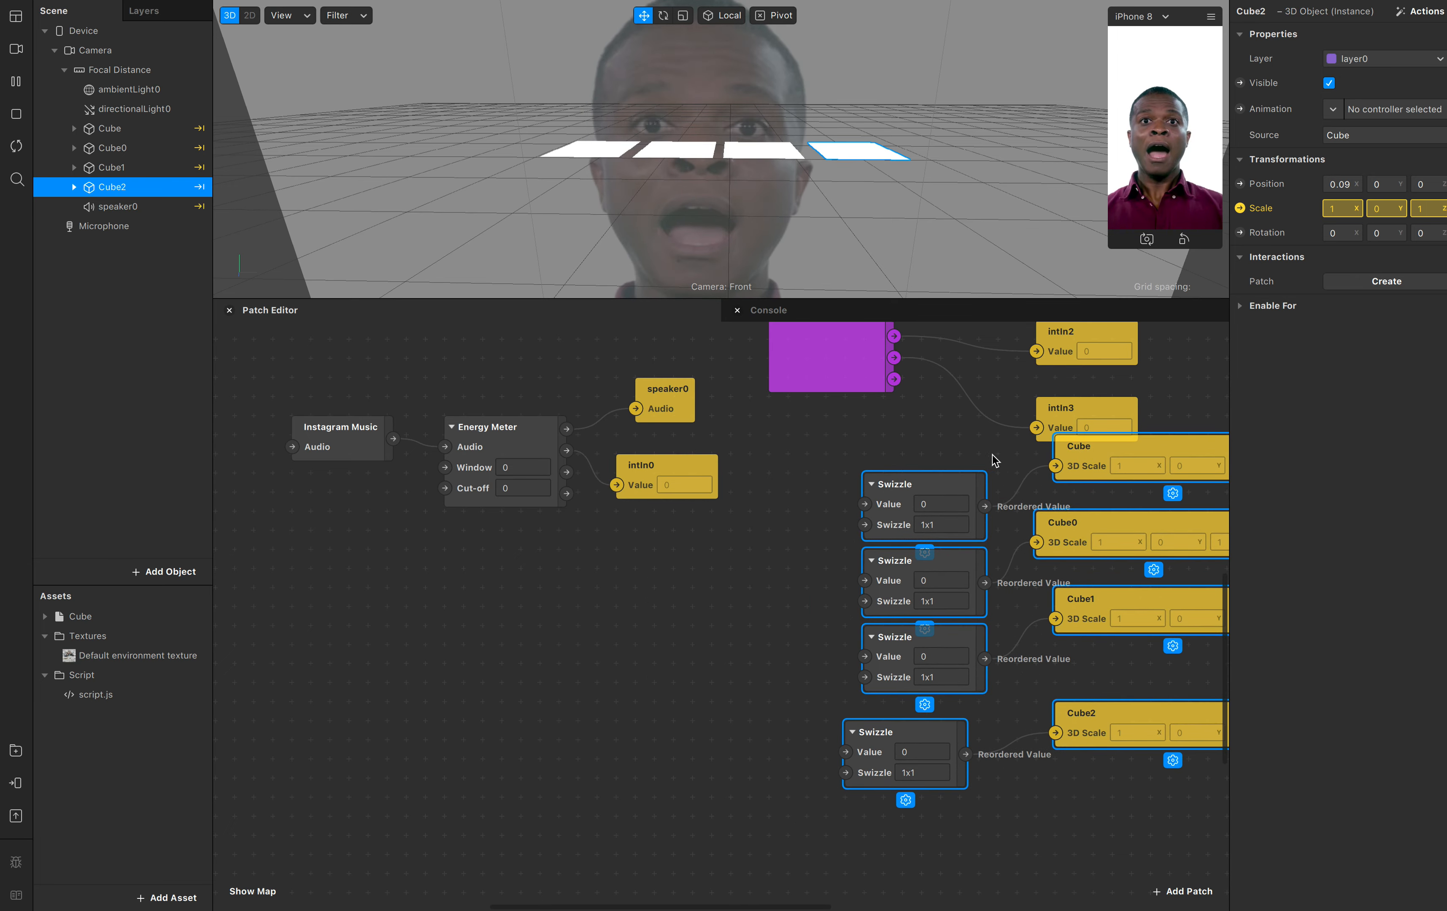
{"action": "scroll", "coordinate": [987, 459], "scroll_direction": "right", "scroll_amount": 4}
{"action": "scroll", "coordinate": [987, 459], "scroll_direction": "up", "scroll_amount": 2}
{"action": "left_click_drag", "start_coordinate": [803, 376], "coordinate": [793, 492]}
{"action": "type", "text": "mu;"}
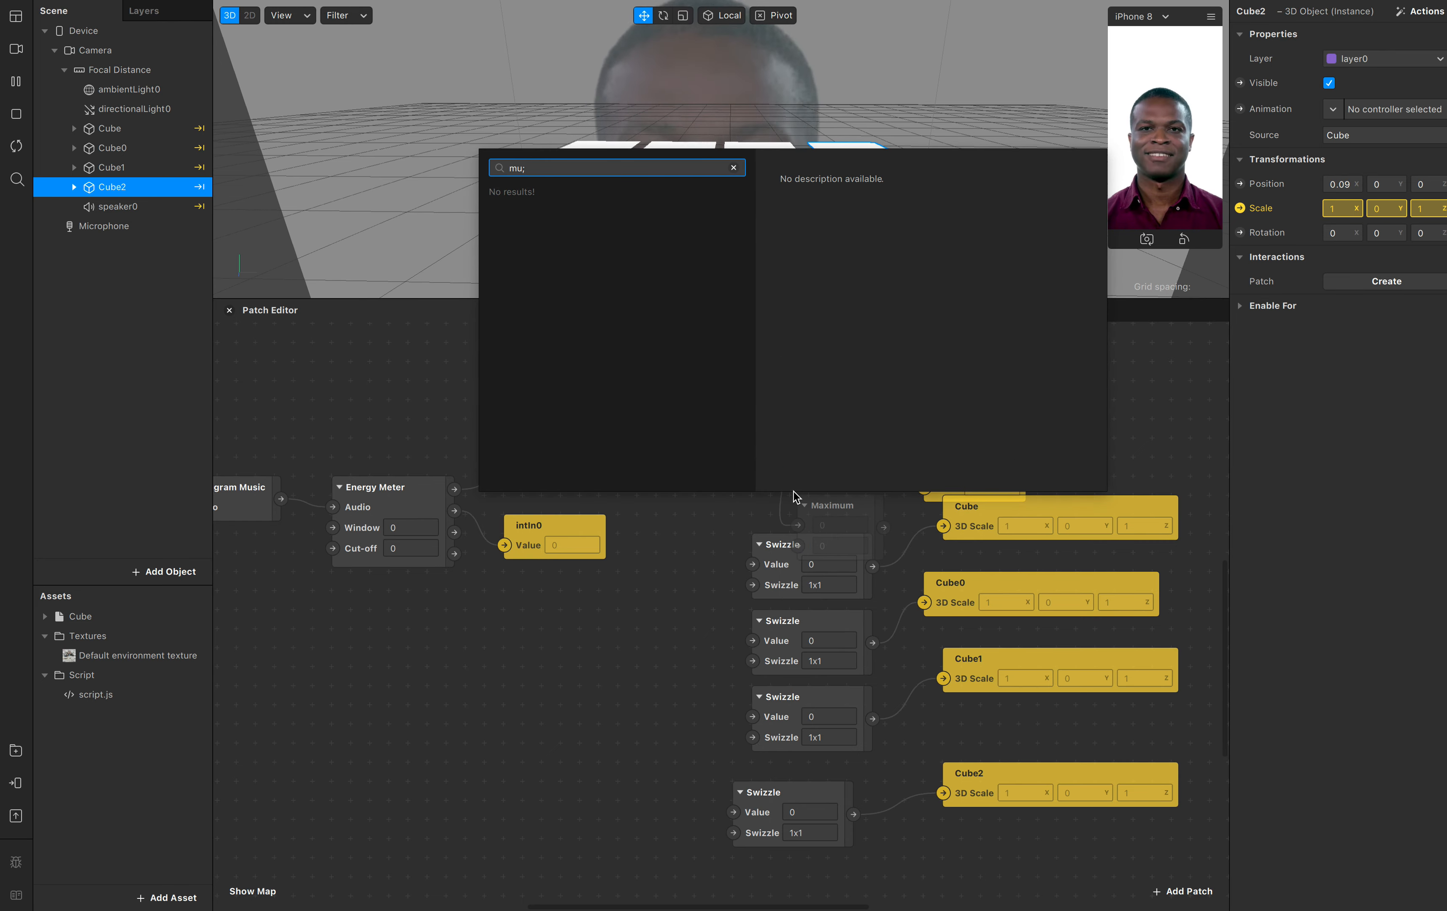
{"action": "left_click", "coordinate": [752, 534]}
Connect intOut0 to Cube's Swizzle and intOut1 to Cube0's Swizzle, and place Cube's Swizzle just below intIn1
{"action": "left_click_drag", "start_coordinate": [785, 373], "coordinate": [754, 563]}
{"action": "left_click_drag", "start_coordinate": [783, 375], "coordinate": [754, 638]}
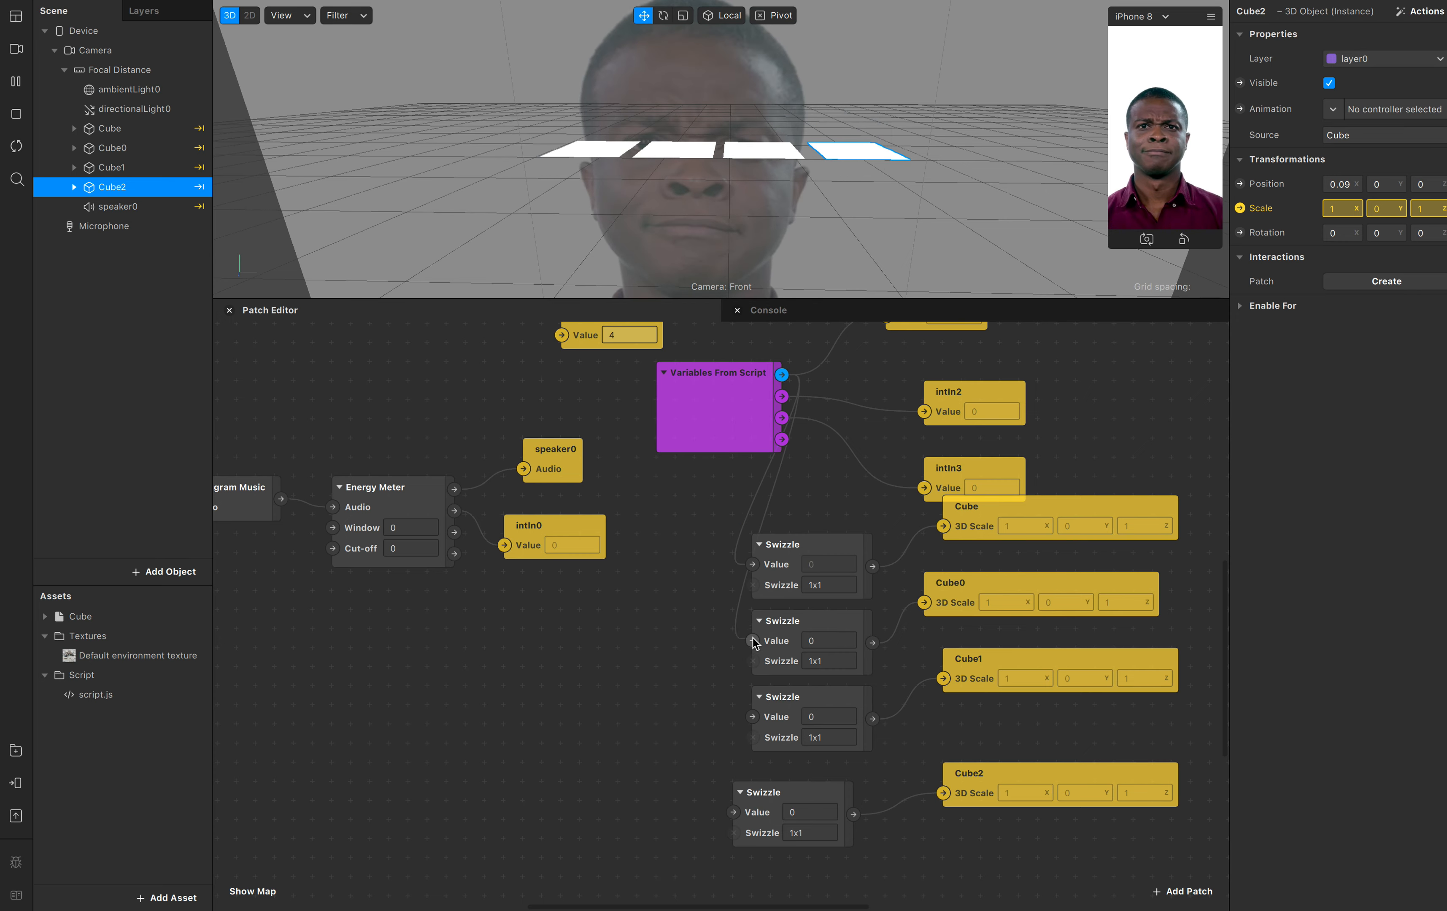
{"action": "left_click", "coordinate": [787, 376]}
{"action": "left_click_drag", "start_coordinate": [796, 401], "coordinate": [750, 295]}
{"action": "scroll", "coordinate": [845, 493], "scroll_direction": "right", "scroll_amount": 5}
{"action": "left_click", "coordinate": [816, 345]}
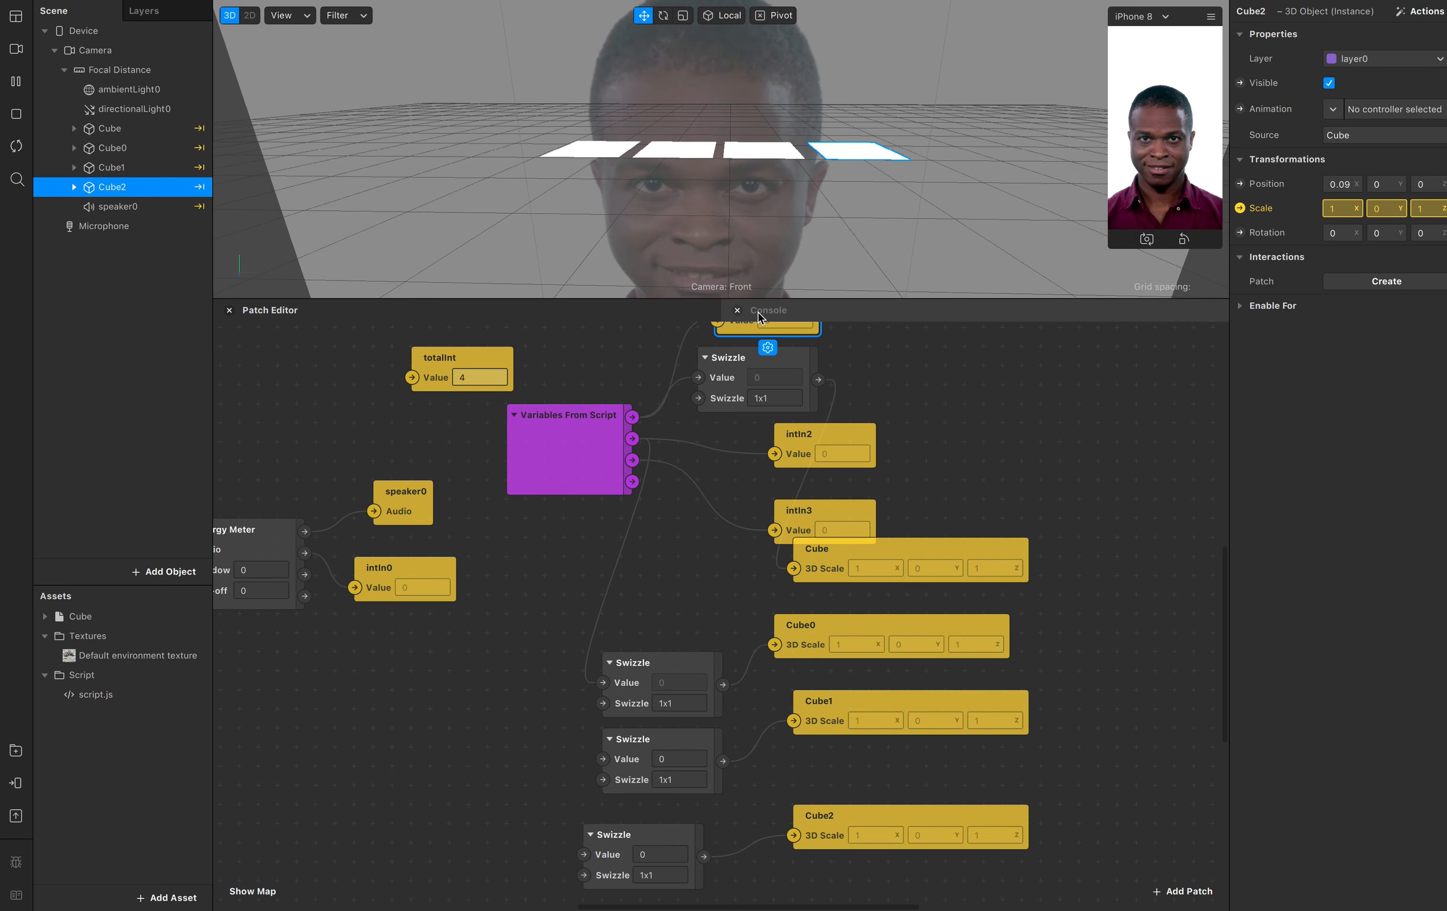
Move Cube's scale patch and the Cube0 Swizzle pair up beside the script outputs, repositioning intIn2 and intIn3 around them
{"action": "left_click_drag", "start_coordinate": [837, 556], "coordinate": [914, 372]}
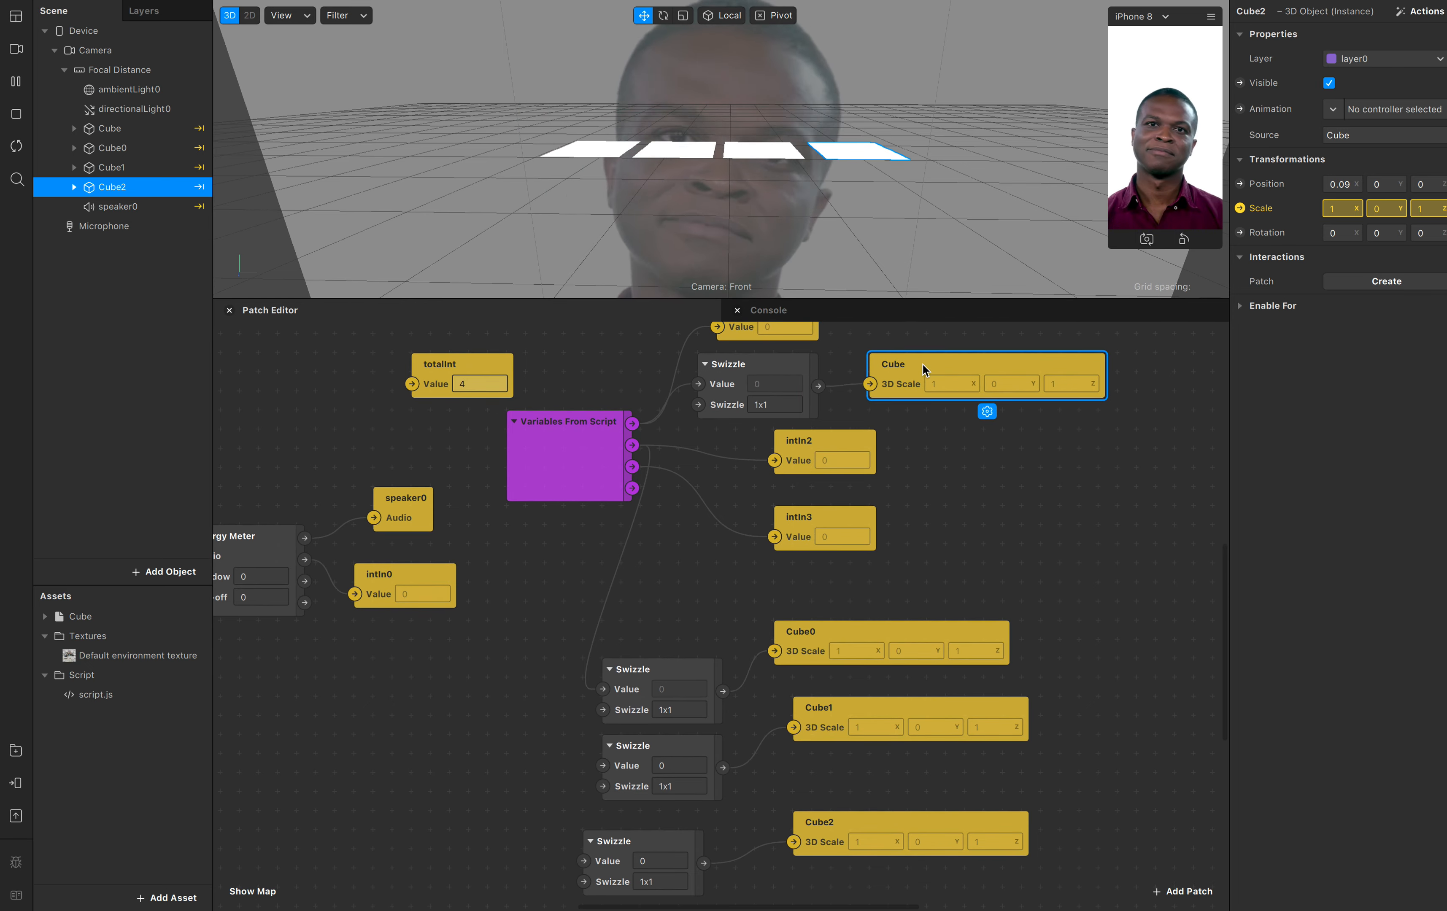
{"action": "left_click_drag", "start_coordinate": [830, 446], "coordinate": [867, 426]}
{"action": "left_click_drag", "start_coordinate": [776, 531], "coordinate": [907, 511]}
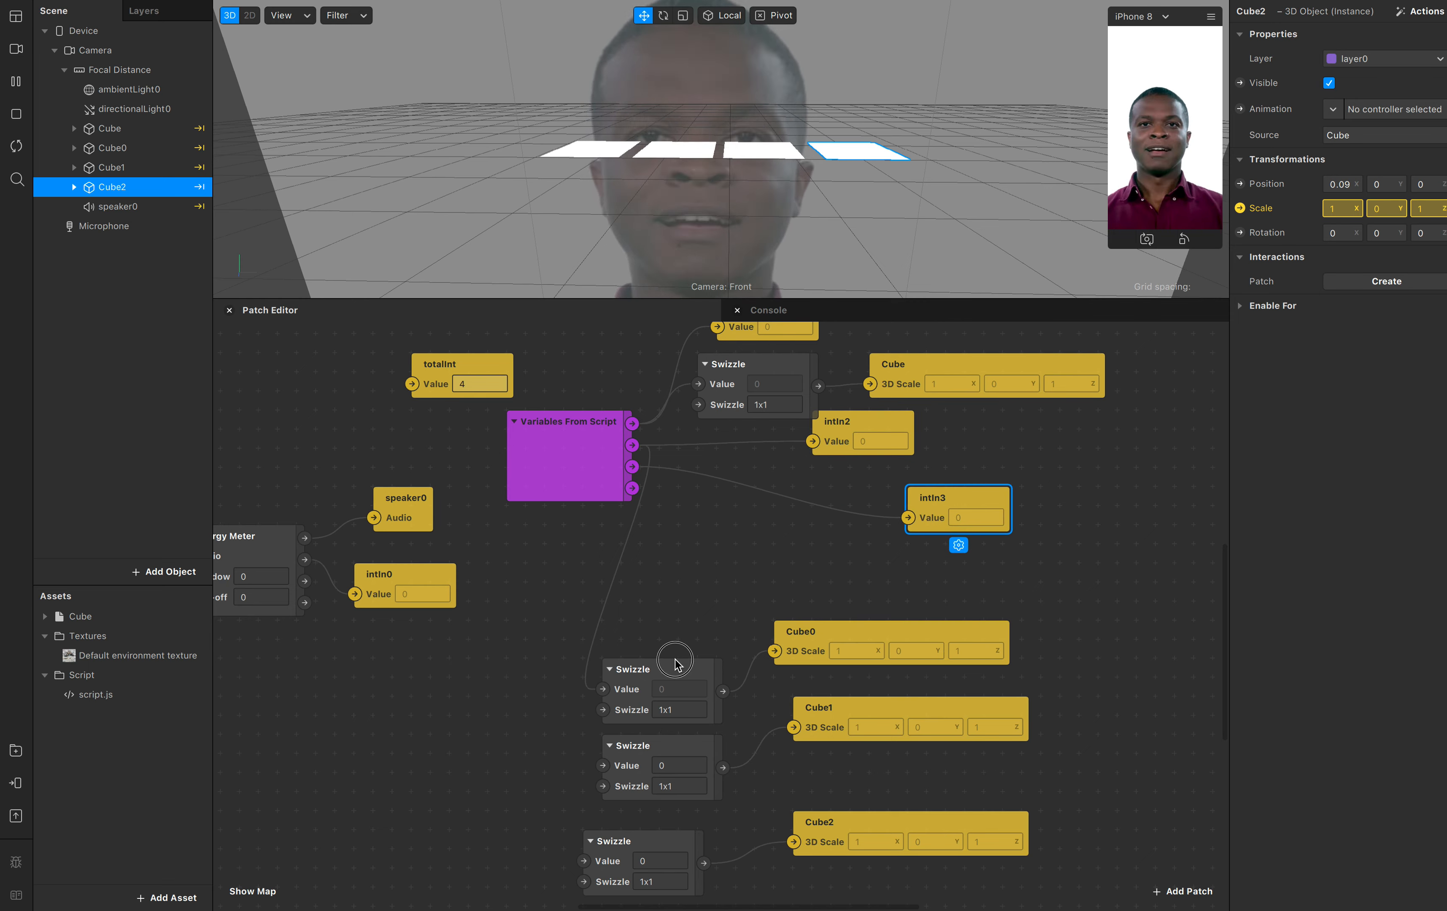
{"action": "left_click_drag", "start_coordinate": [674, 662], "coordinate": [731, 549]}
{"action": "left_click_drag", "start_coordinate": [821, 631], "coordinate": [976, 439]}
{"action": "left_click_drag", "start_coordinate": [946, 512], "coordinate": [925, 607]}
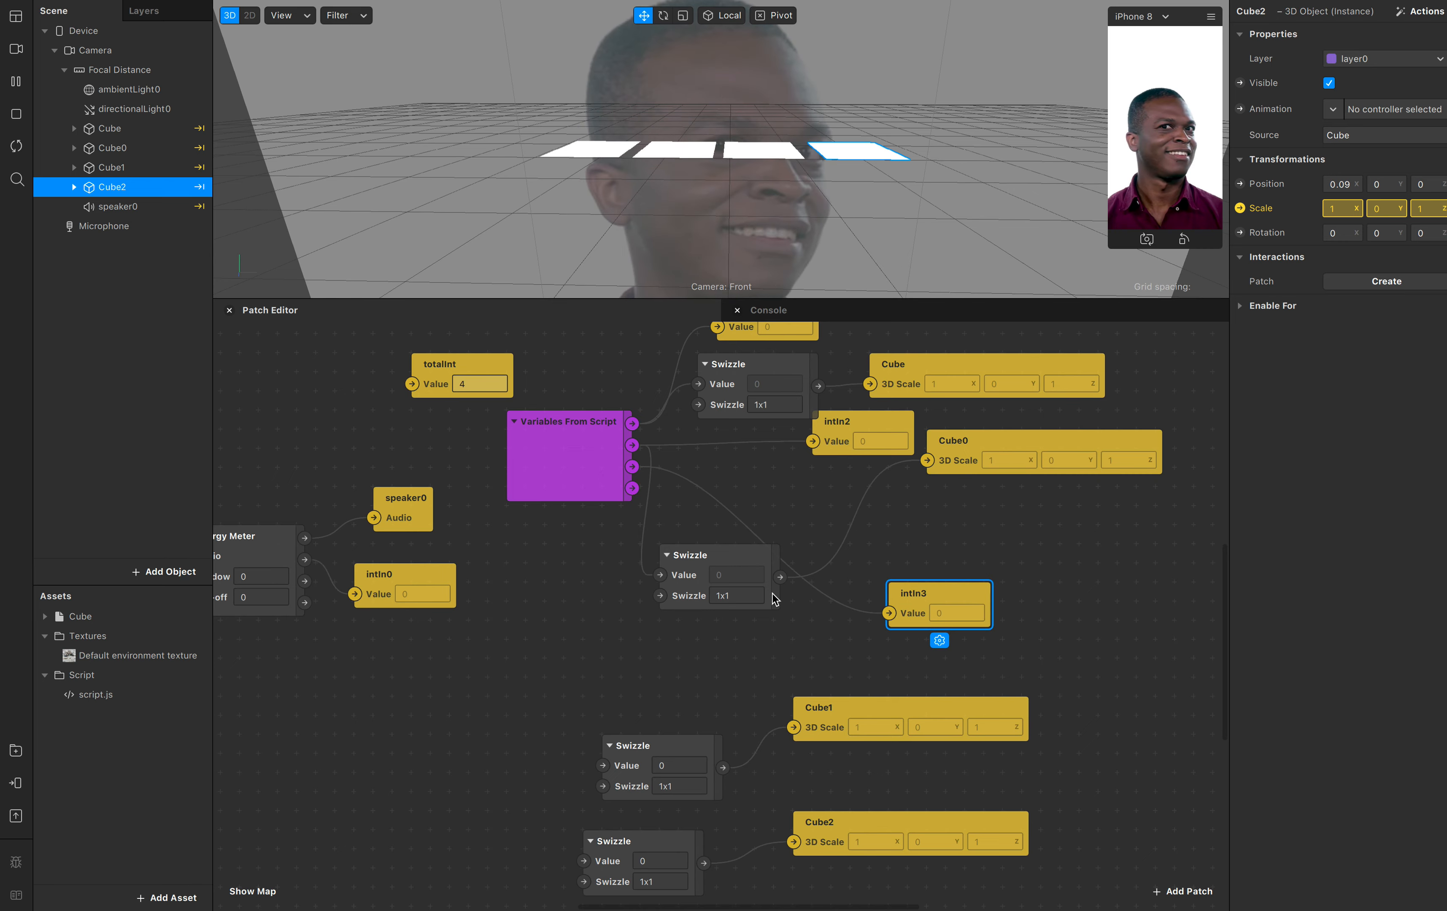
{"action": "left_click_drag", "start_coordinate": [735, 565], "coordinate": [869, 490]}
{"action": "left_click_drag", "start_coordinate": [955, 470], "coordinate": [993, 506]}
Connect intOut2 and intOut3 to the Swizzles of Cube1 and Cube2 and move both cubes' scale patches closer
{"action": "left_click", "coordinate": [594, 484]}
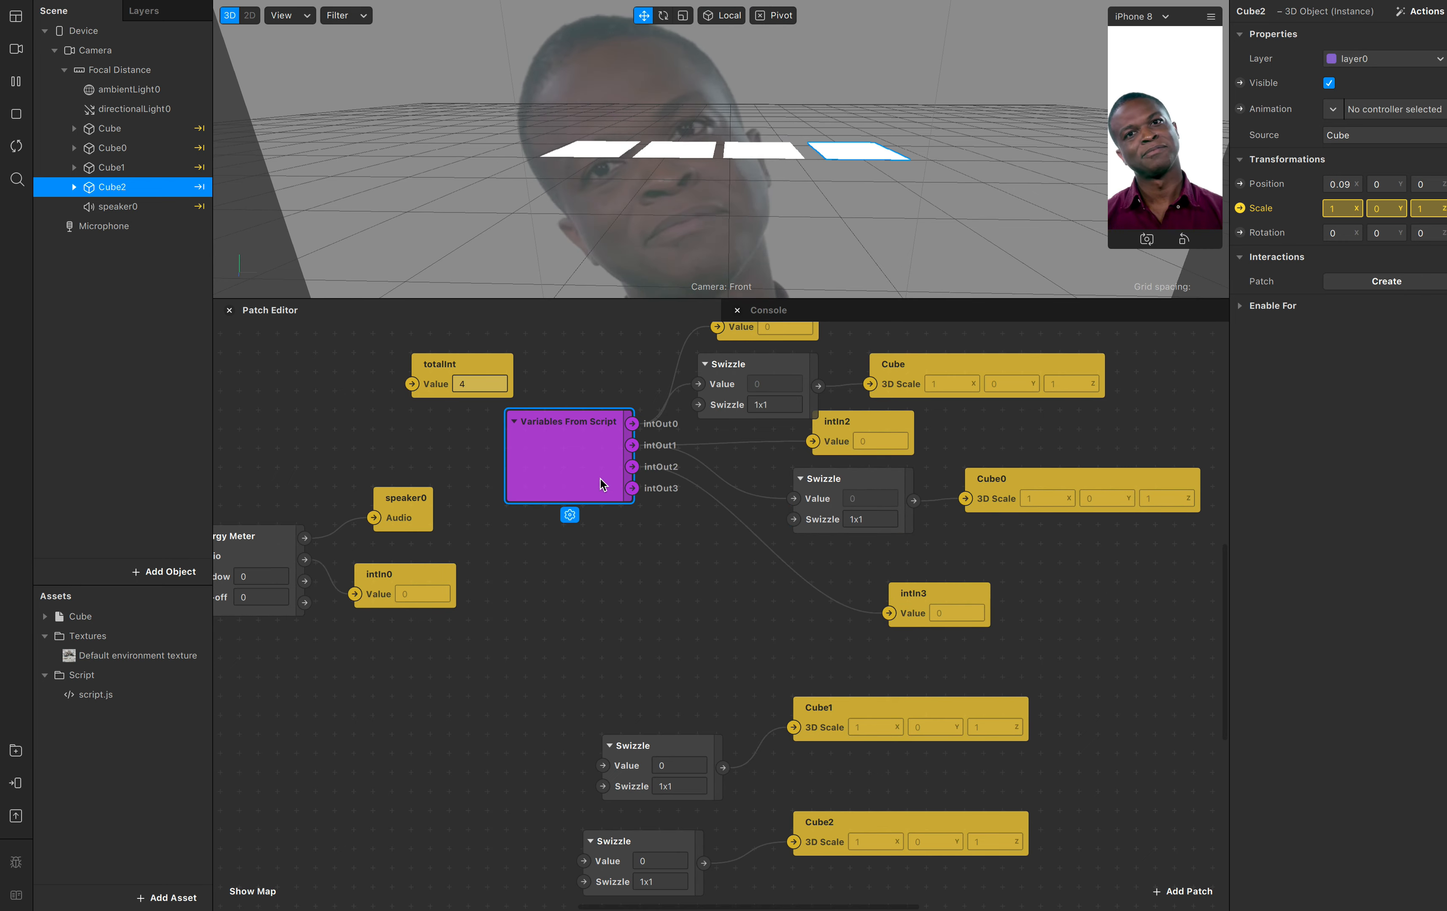
{"action": "left_click_drag", "start_coordinate": [632, 466], "coordinate": [729, 566]}
{"action": "left_click_drag", "start_coordinate": [810, 705], "coordinate": [904, 647]}
{"action": "left_click_drag", "start_coordinate": [628, 486], "coordinate": [679, 703]}
{"action": "left_click_drag", "start_coordinate": [791, 824], "coordinate": [829, 731]}
Shift intIn0 slightly right and add a Multiply patch fed by the Energy Meter's Energy output
{"action": "scroll", "coordinate": [430, 700], "scroll_direction": "left", "scroll_amount": 5}
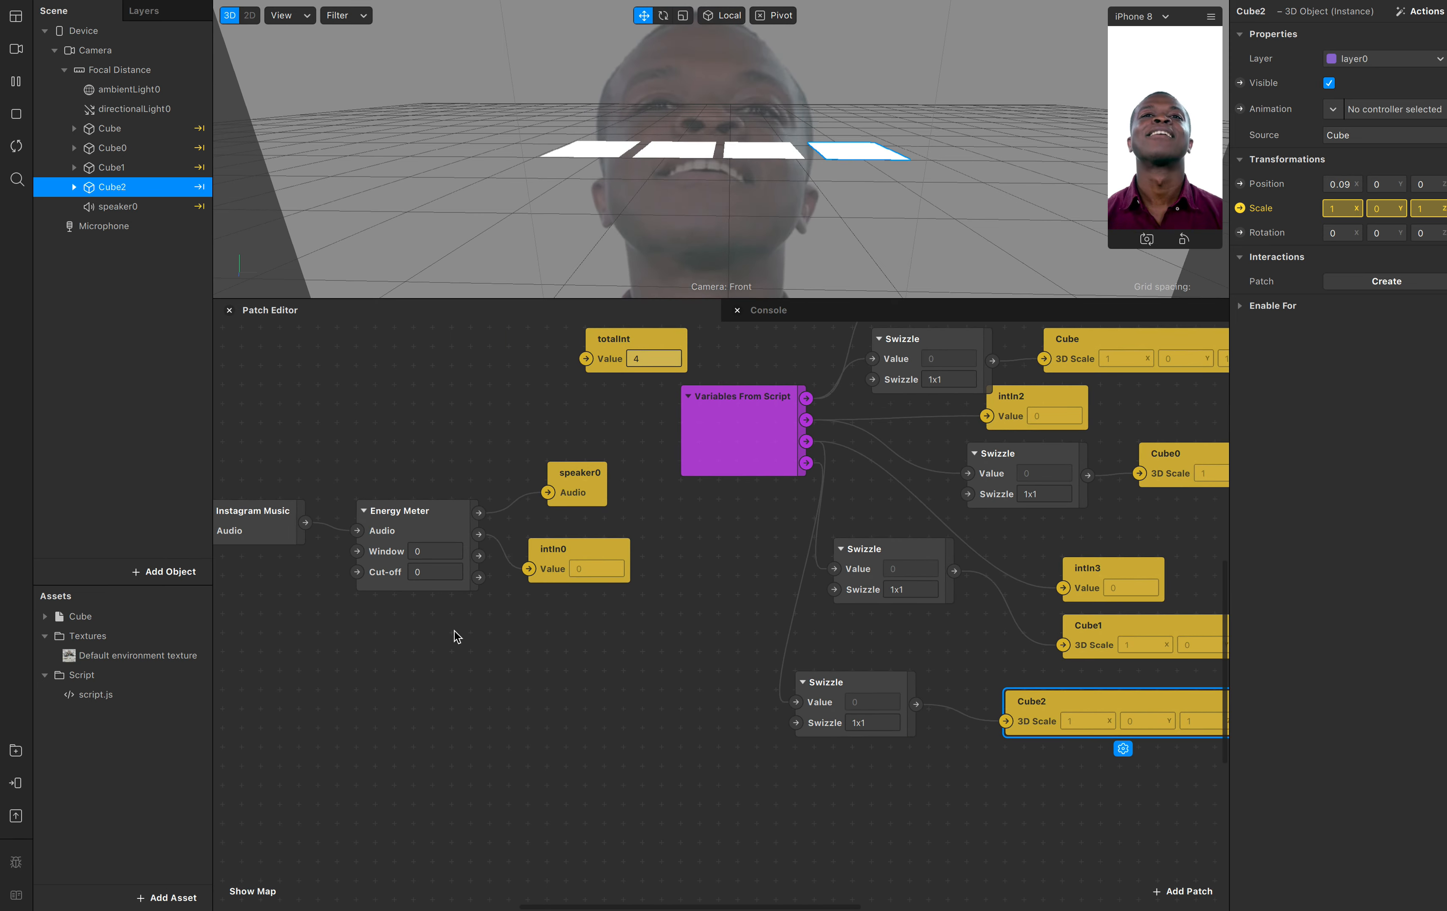
{"action": "left_click_drag", "start_coordinate": [579, 560], "coordinate": [635, 557]}
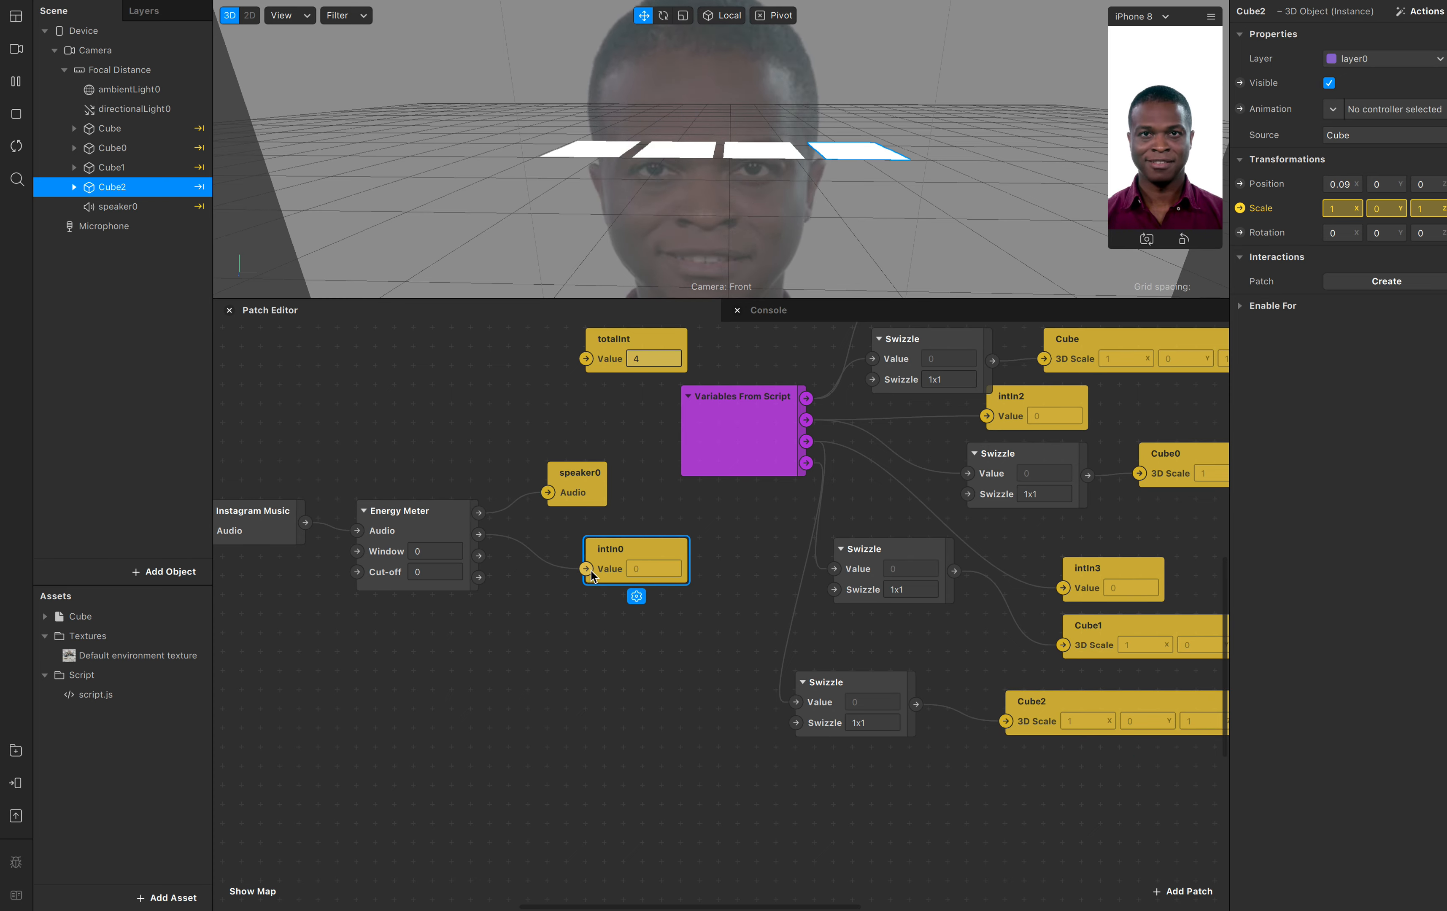
{"action": "scroll", "coordinate": [523, 590], "scroll_direction": "left", "scroll_amount": 5}
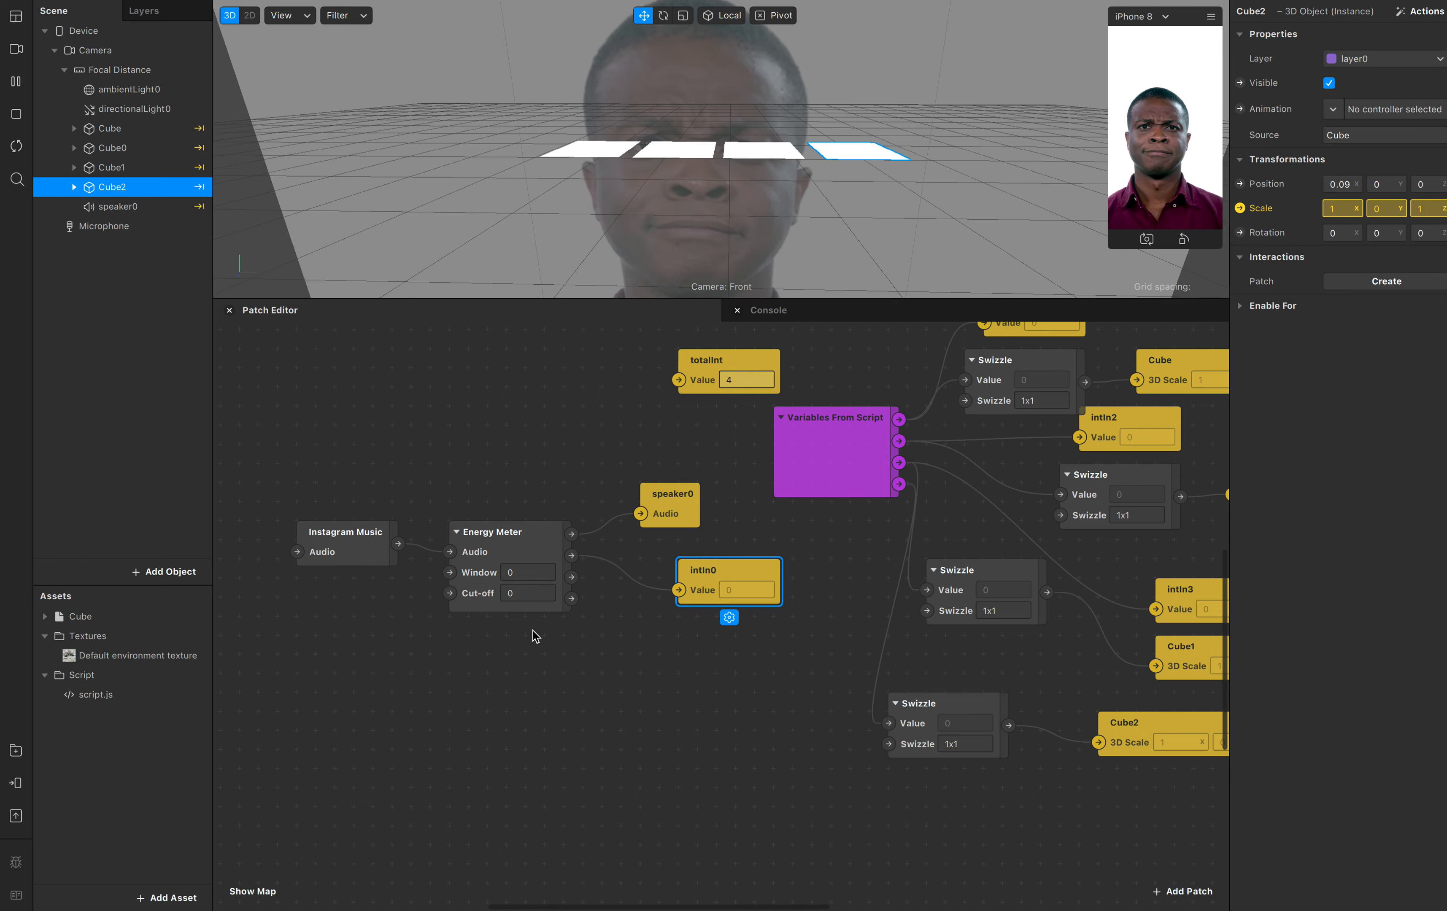
{"action": "double_click", "coordinate": [613, 605]}
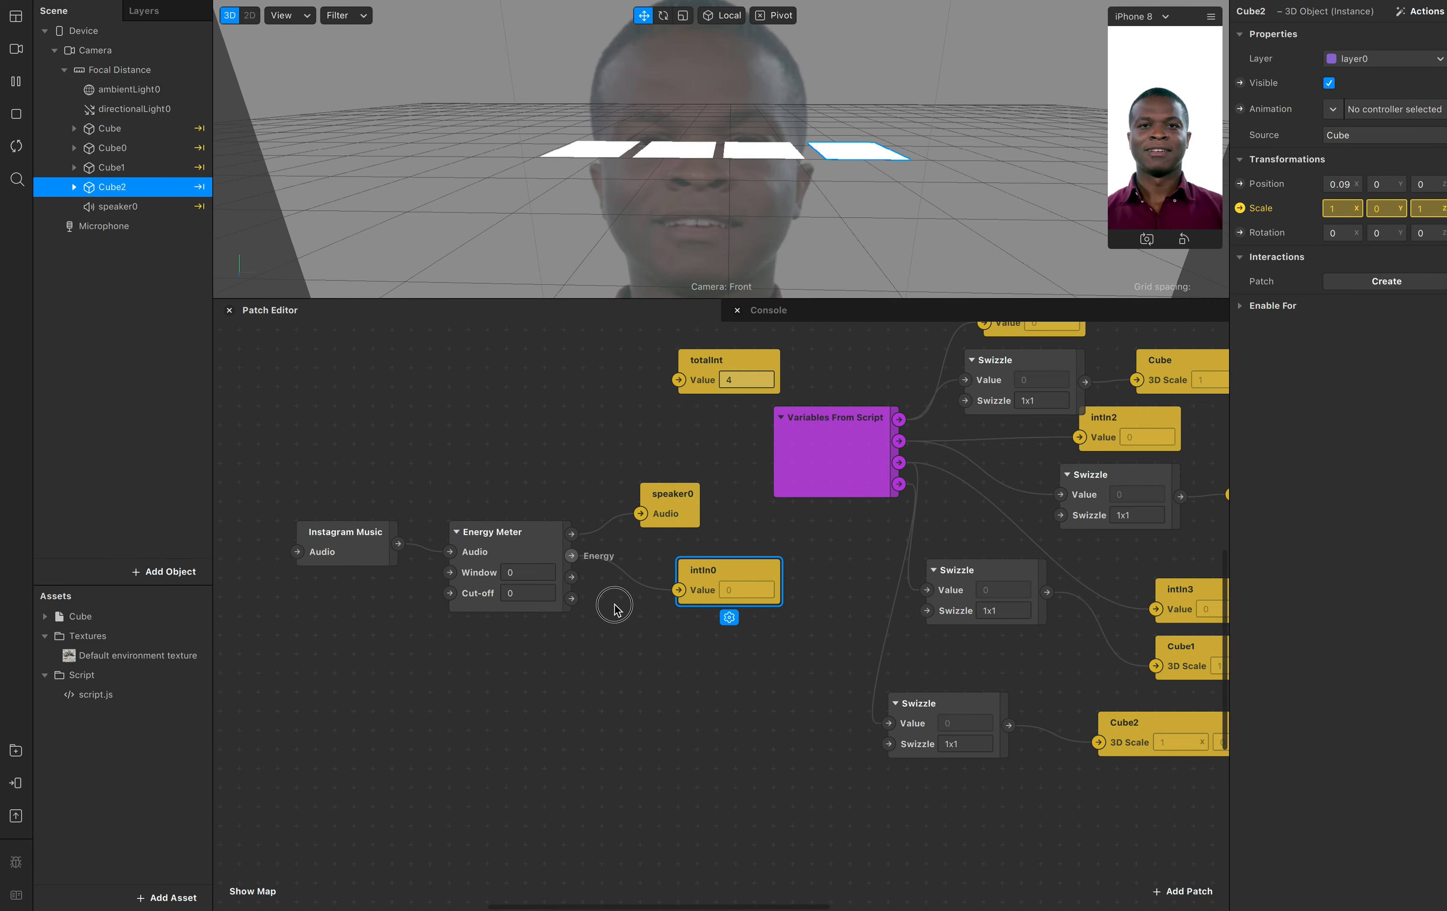
{"action": "type", "text": "mul"}
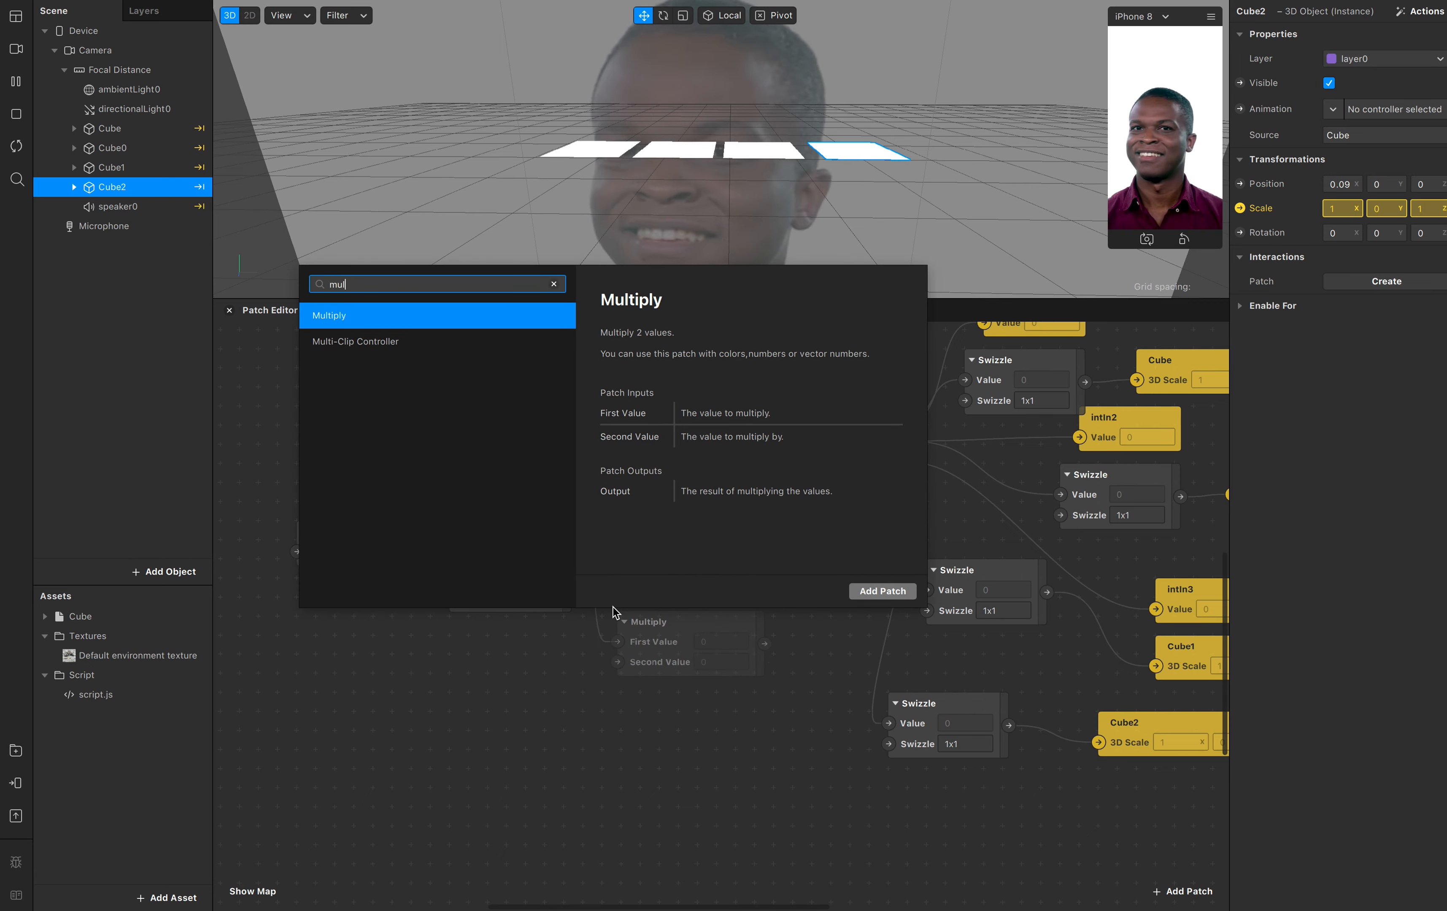
{"action": "key", "text": "Return"}
Set the Multiply patch's second value to 2 and connect its output to intIn0
{"action": "left_click", "coordinate": [717, 668]}
{"action": "scroll", "coordinate": [688, 674], "scroll_direction": "right", "scroll_amount": 1}
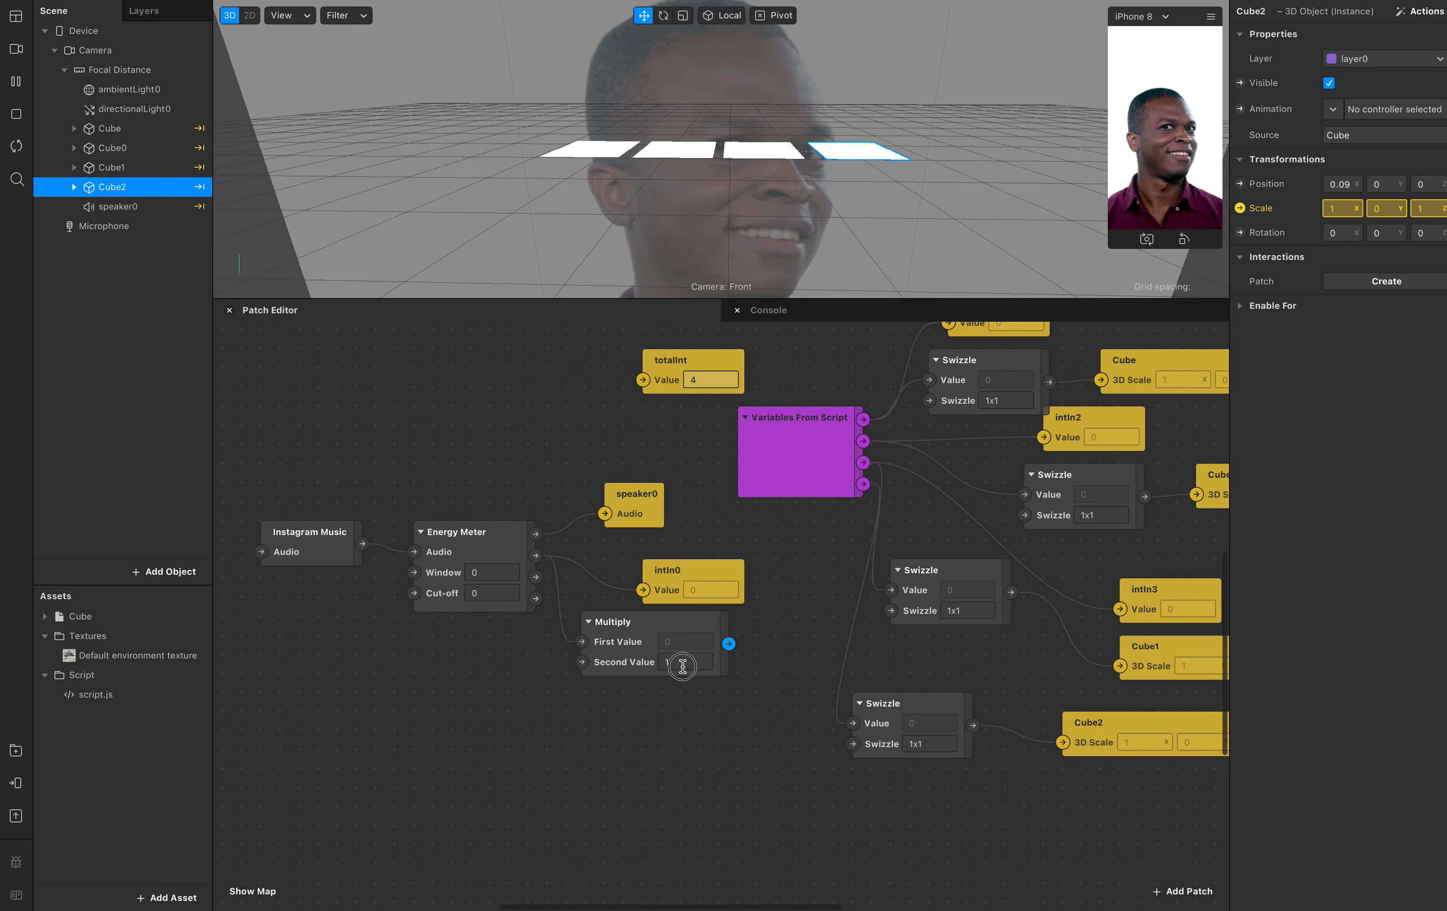
{"action": "left_click", "coordinate": [682, 667]}
{"action": "type", "text": "2"}
{"action": "left_click_drag", "start_coordinate": [728, 644], "coordinate": [646, 599]}
{"action": "left_click", "coordinate": [820, 699]}
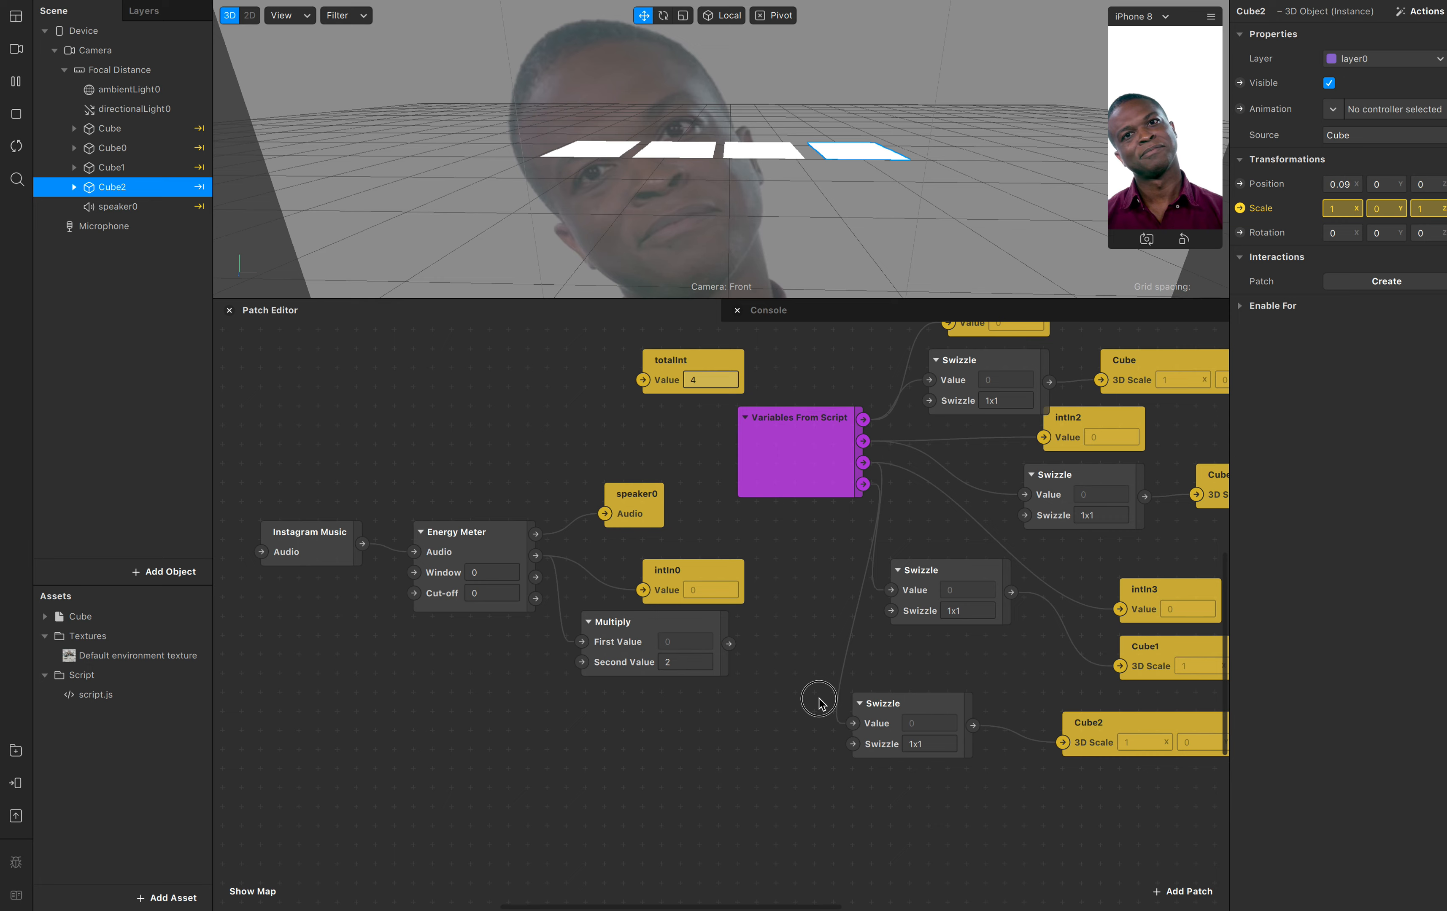
{"action": "left_click_drag", "start_coordinate": [728, 645], "coordinate": [649, 593]}
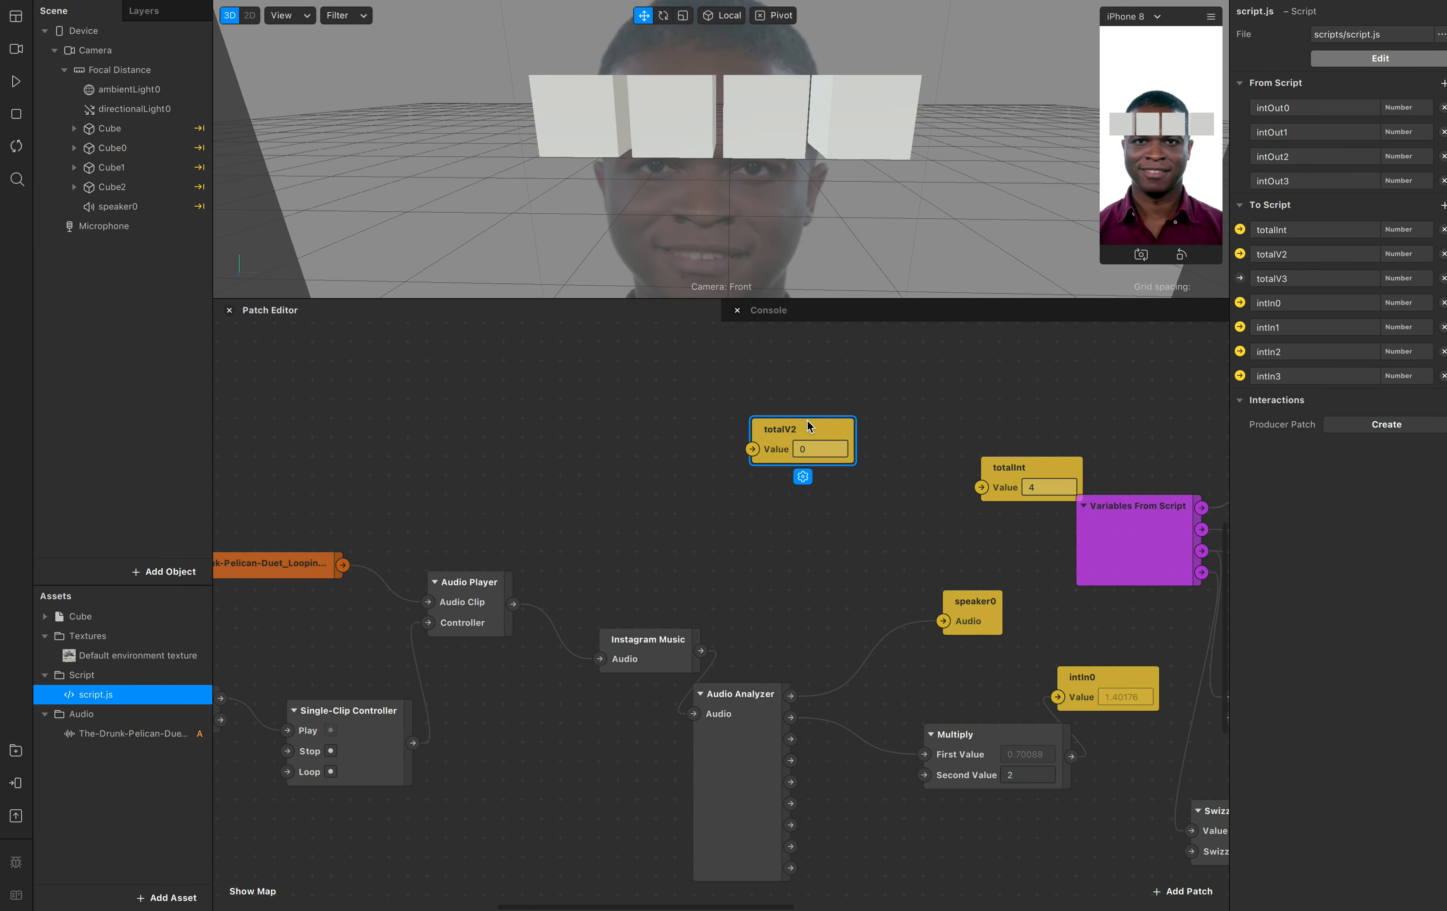
Move the totalV2 patch up and add a patch for script.js's totalV3 input directly below it
{"action": "left_click_drag", "start_coordinate": [808, 425], "coordinate": [805, 324]}
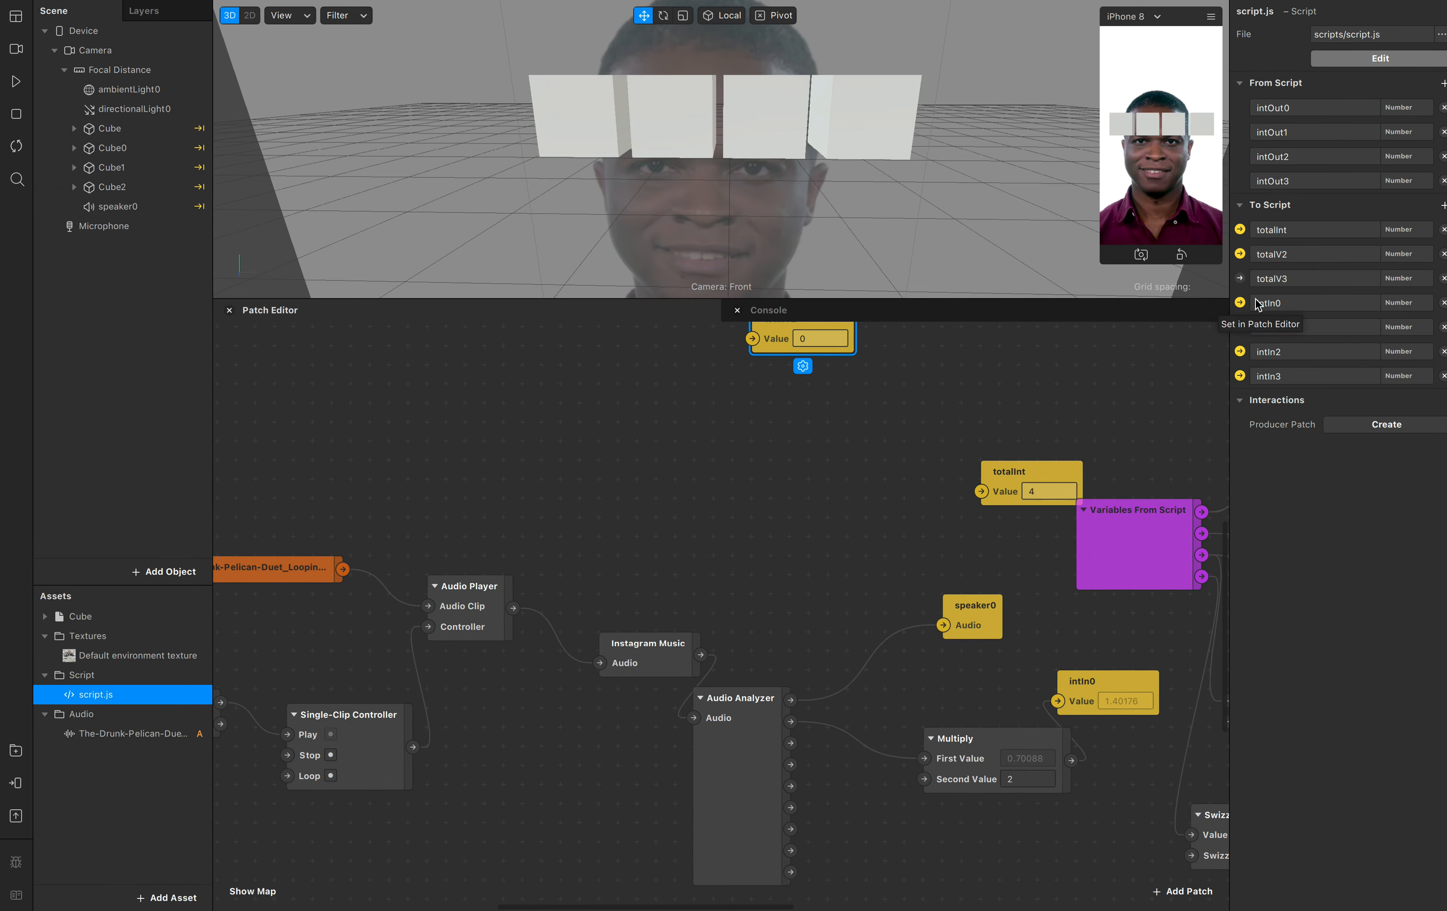
{"action": "left_click", "coordinate": [1240, 279]}
{"action": "left_click_drag", "start_coordinate": [824, 620], "coordinate": [843, 353]}
{"action": "scroll", "coordinate": [691, 463], "scroll_direction": "left", "scroll_amount": 5}
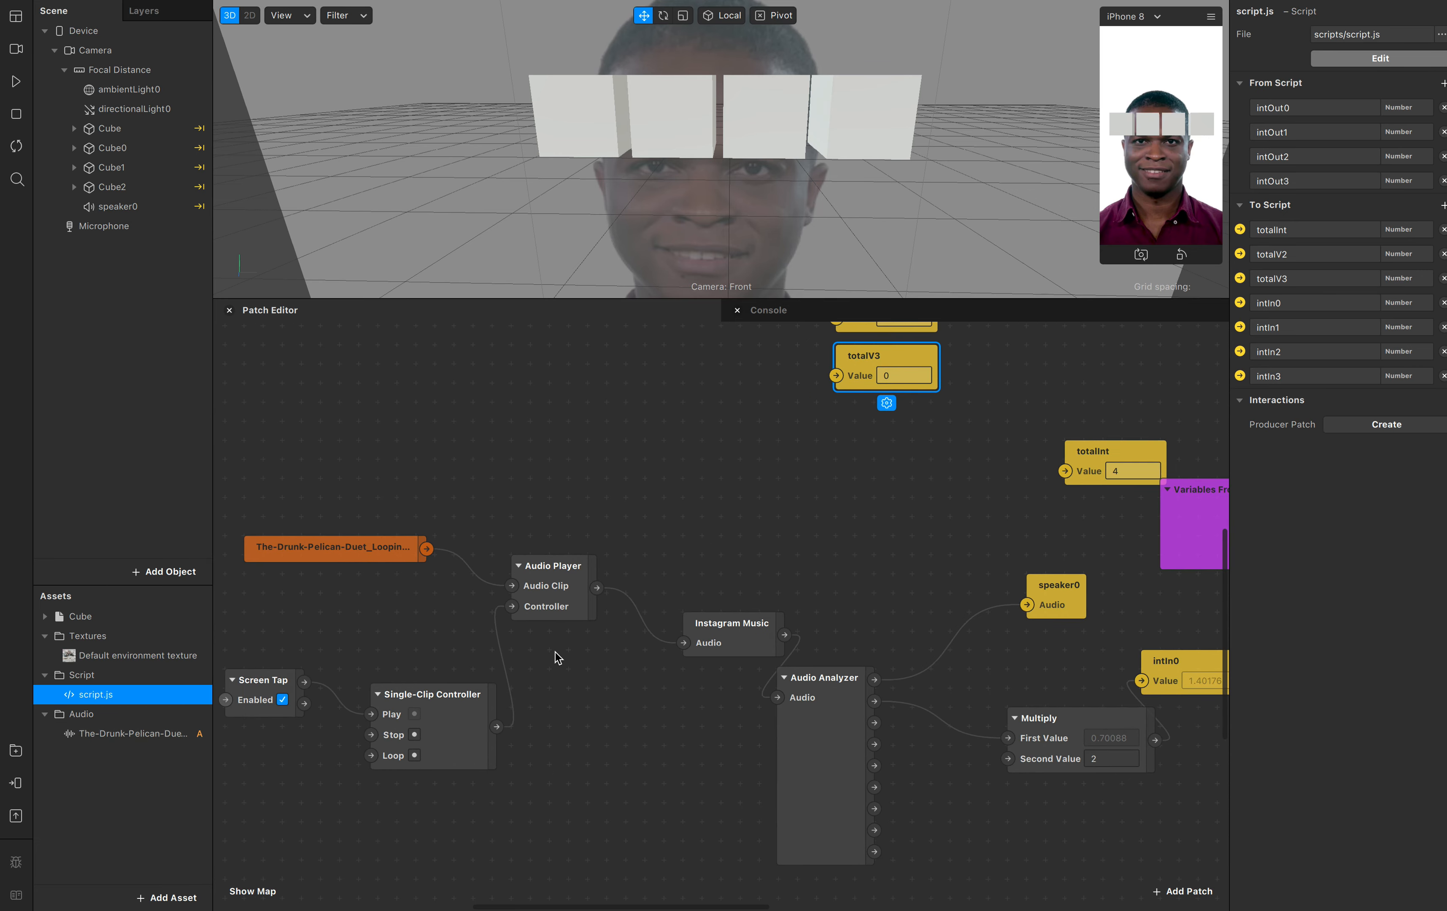
{"action": "left_click", "coordinate": [229, 499]}
{"action": "left_click_drag", "start_coordinate": [230, 499], "coordinate": [495, 758]}
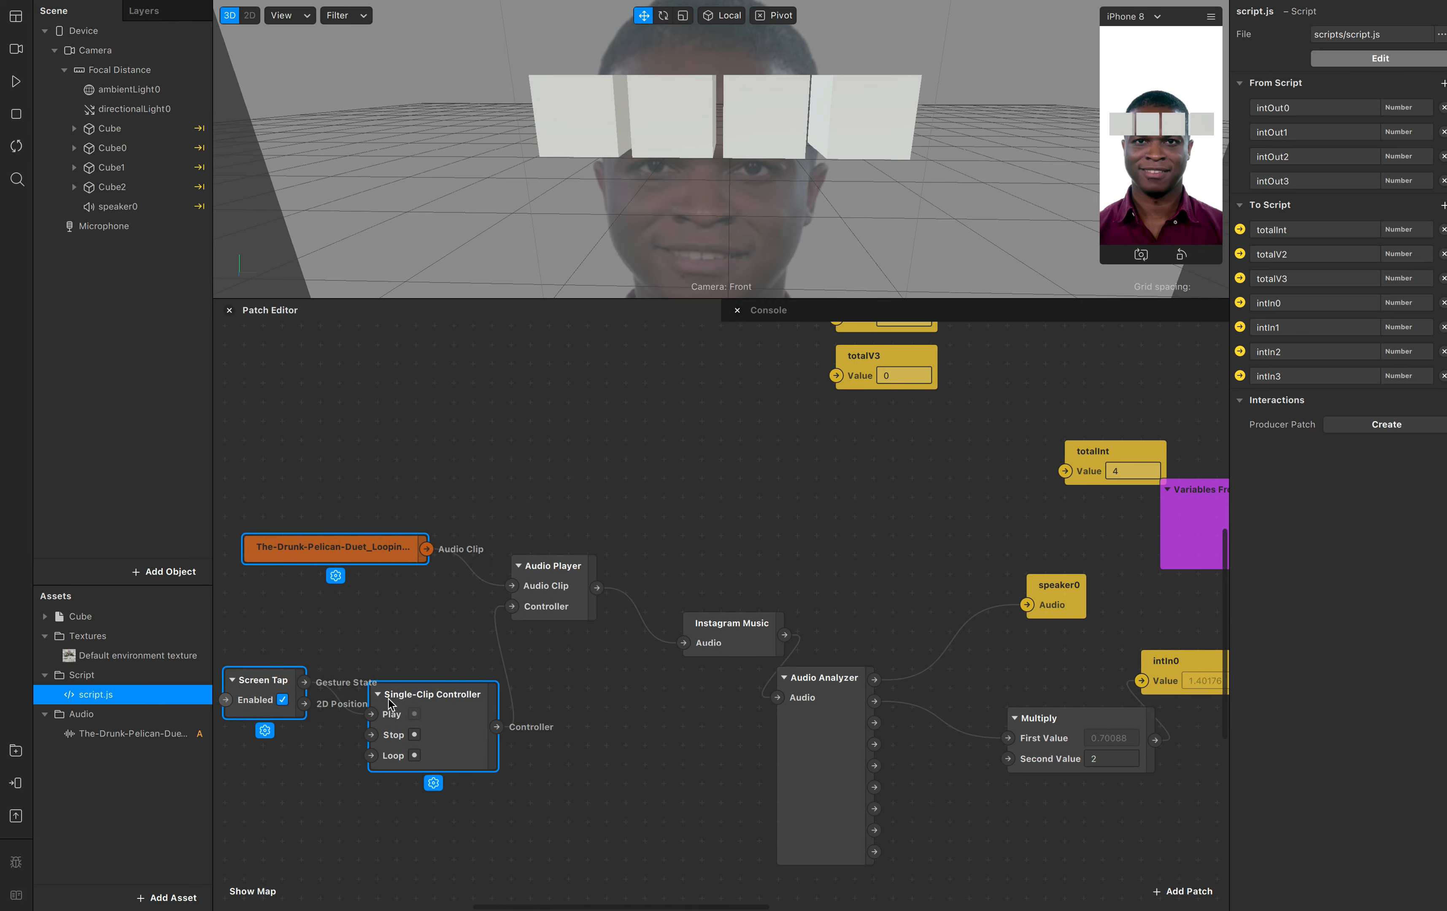
{"action": "scroll", "coordinate": [733, 705], "scroll_direction": "right", "scroll_amount": 5}
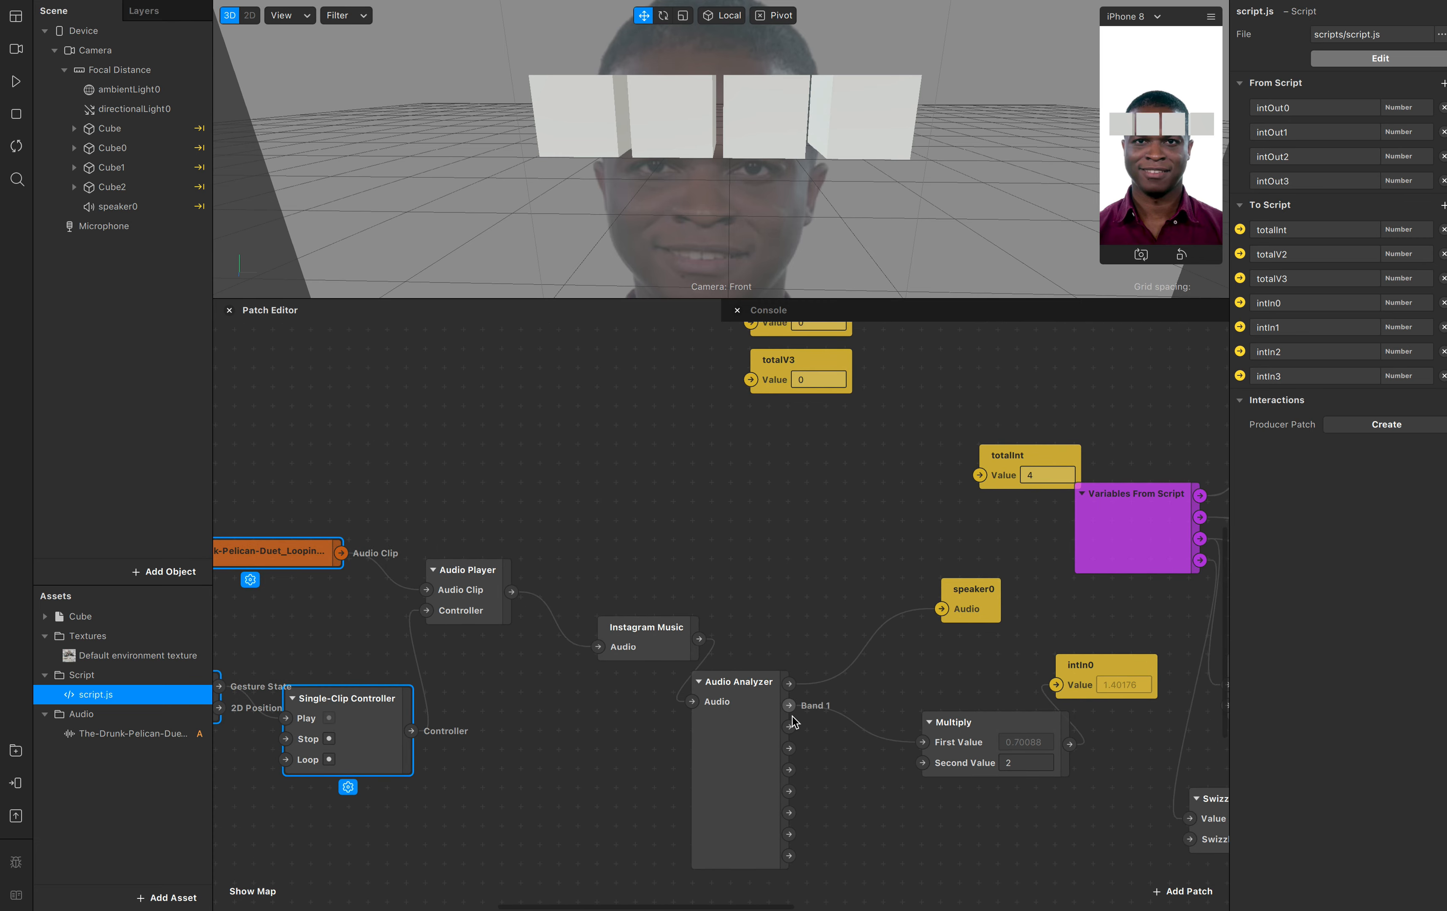
{"action": "scroll", "coordinate": [1121, 472], "scroll_direction": "up", "scroll_amount": 3}
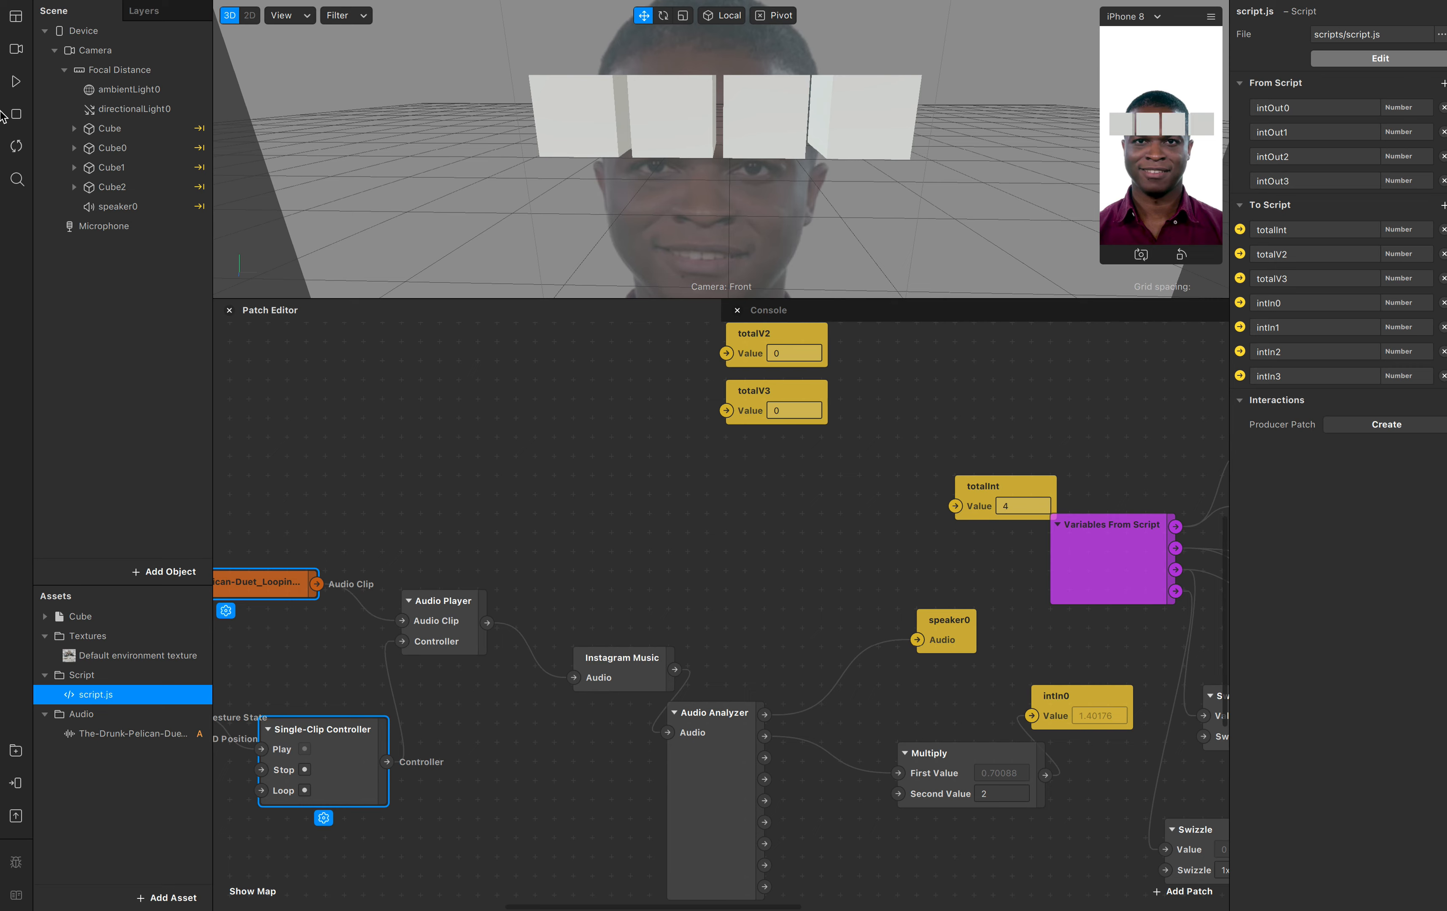
{"action": "left_click_drag", "start_coordinate": [908, 463], "coordinate": [764, 367]}
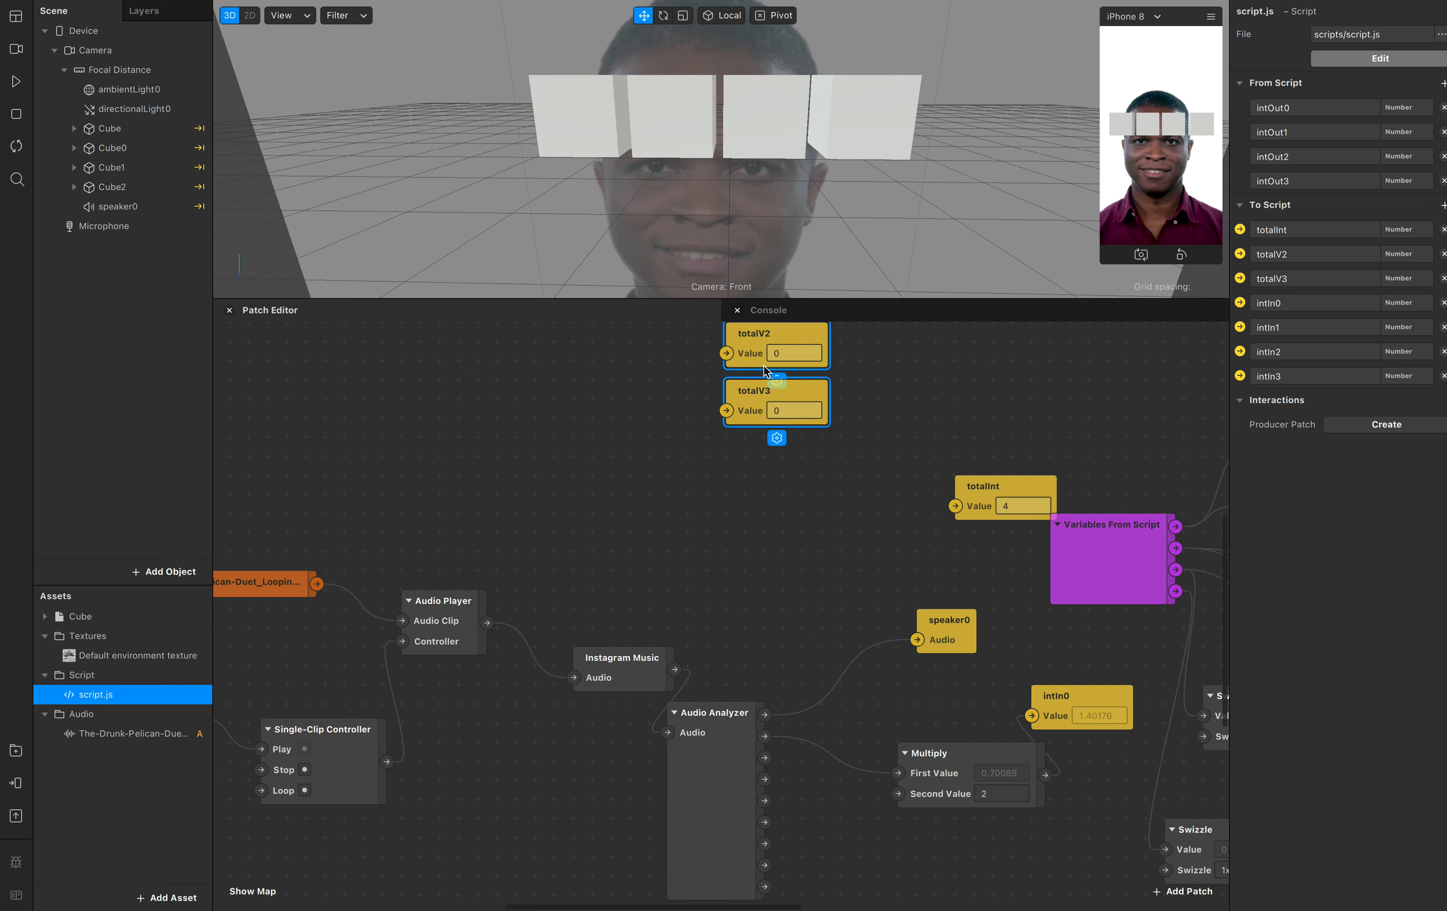
{"action": "left_click", "coordinate": [821, 312]}
{"action": "left_click", "coordinate": [521, 319]}
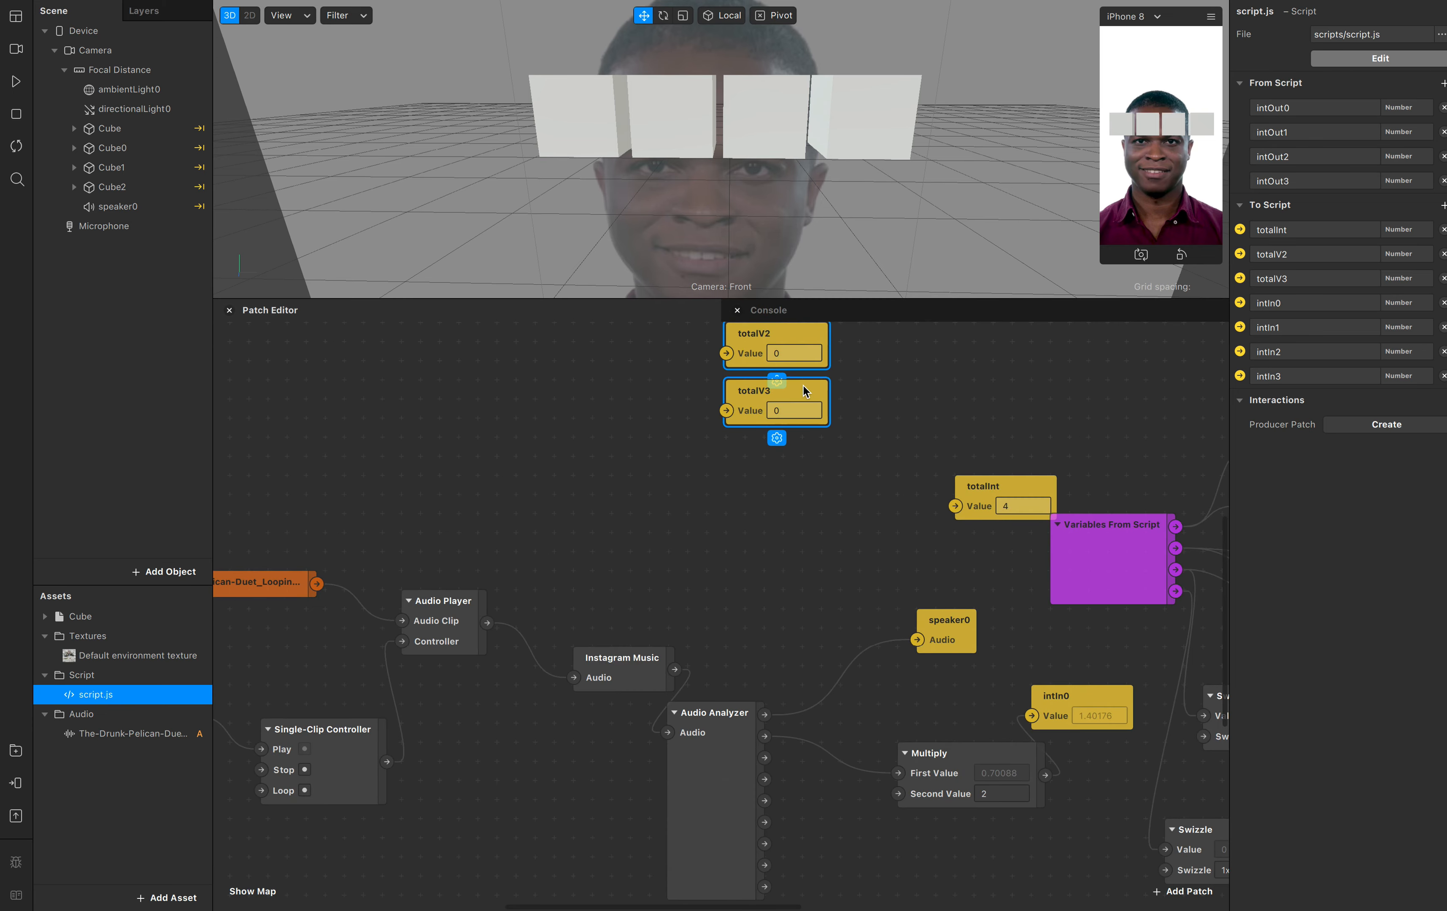
Run the preview, enlarge the simulator view to watch the cubes react to the music, and halt playback
{"action": "left_click", "coordinate": [16, 82]}
{"action": "left_click_drag", "start_coordinate": [1102, 264], "coordinate": [984, 473]}
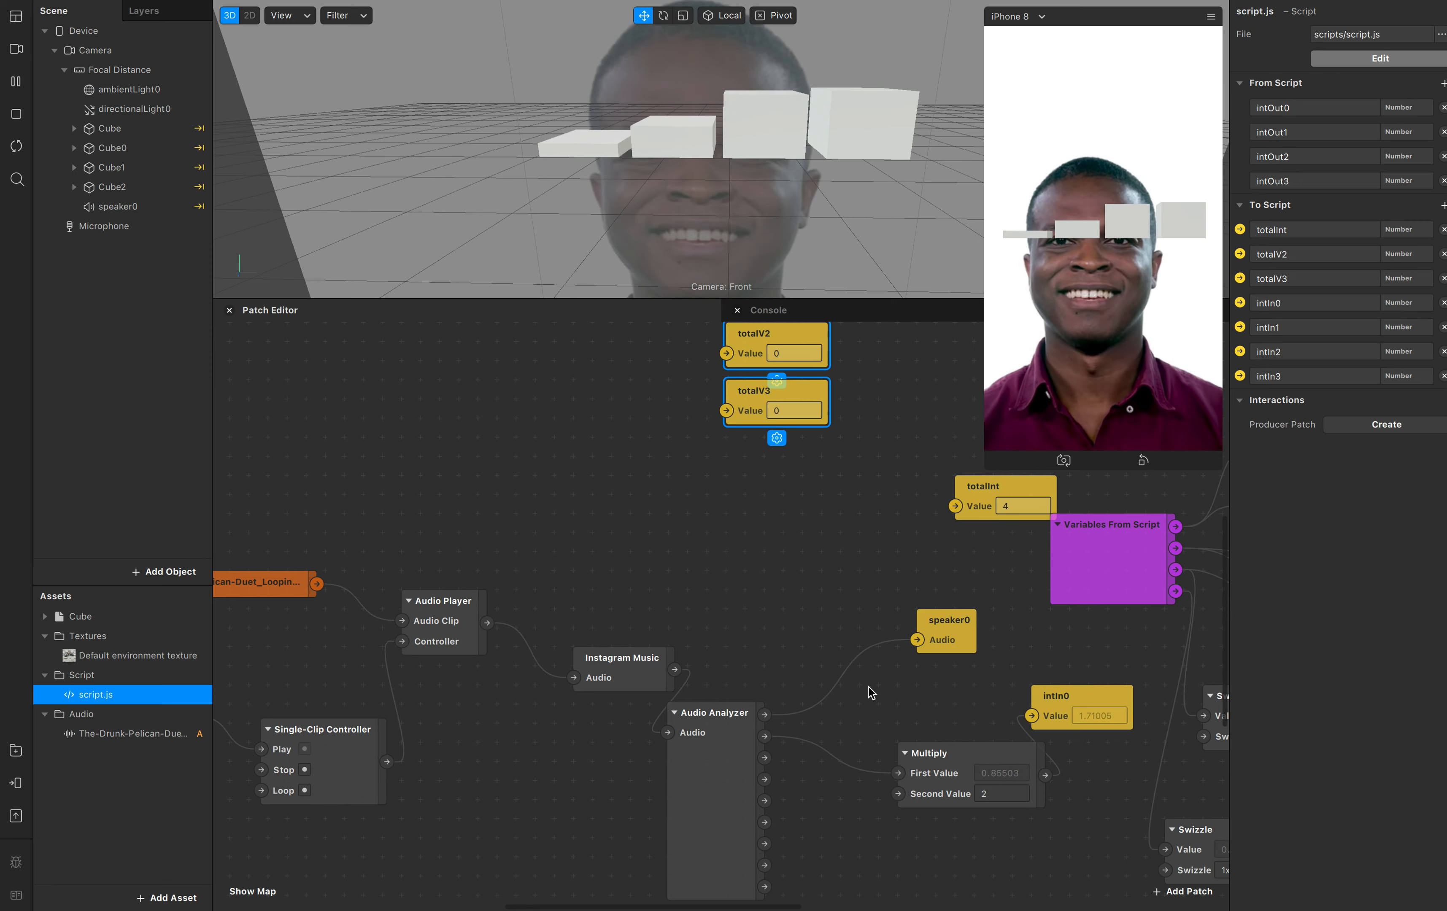
{"action": "left_click", "coordinate": [17, 81]}
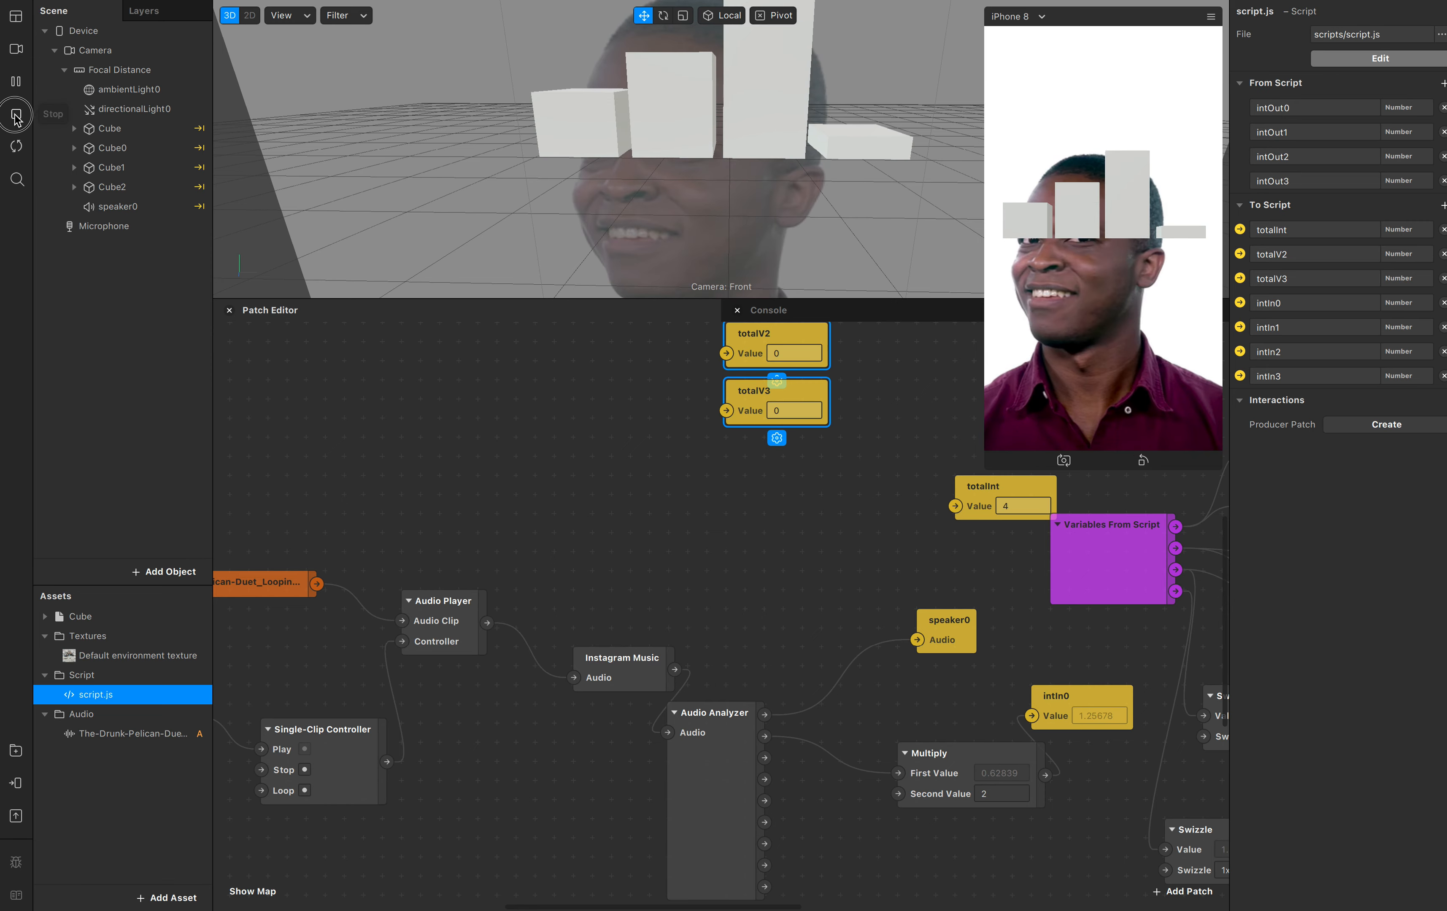
Select the Multiply patch, replay the preview while examining the whole patch graph, and stop it
{"action": "left_click_drag", "start_coordinate": [876, 721], "coordinate": [979, 825]}
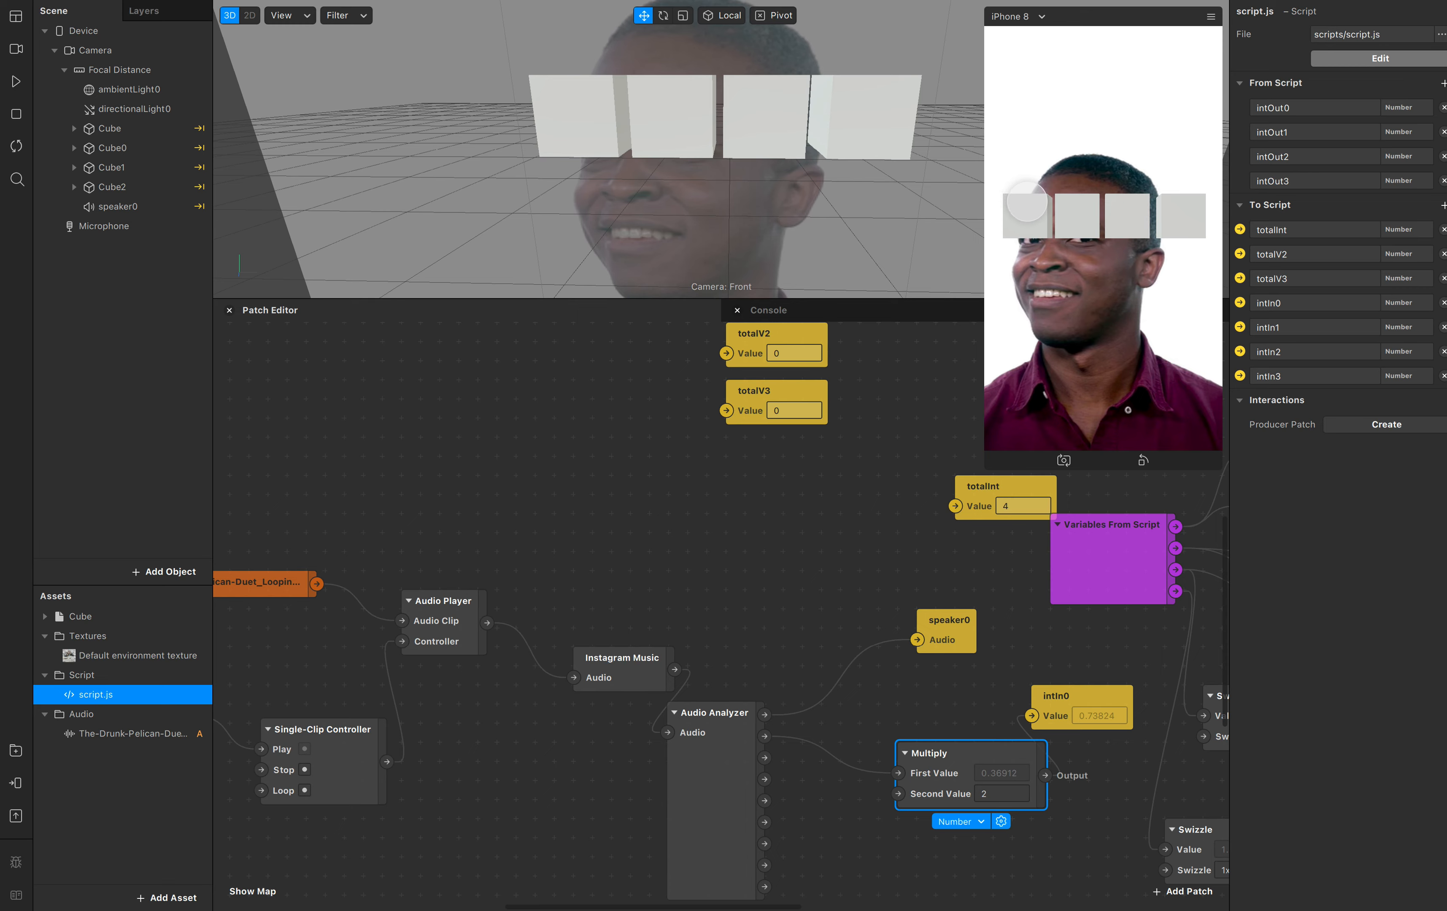
{"action": "left_click", "coordinate": [20, 83]}
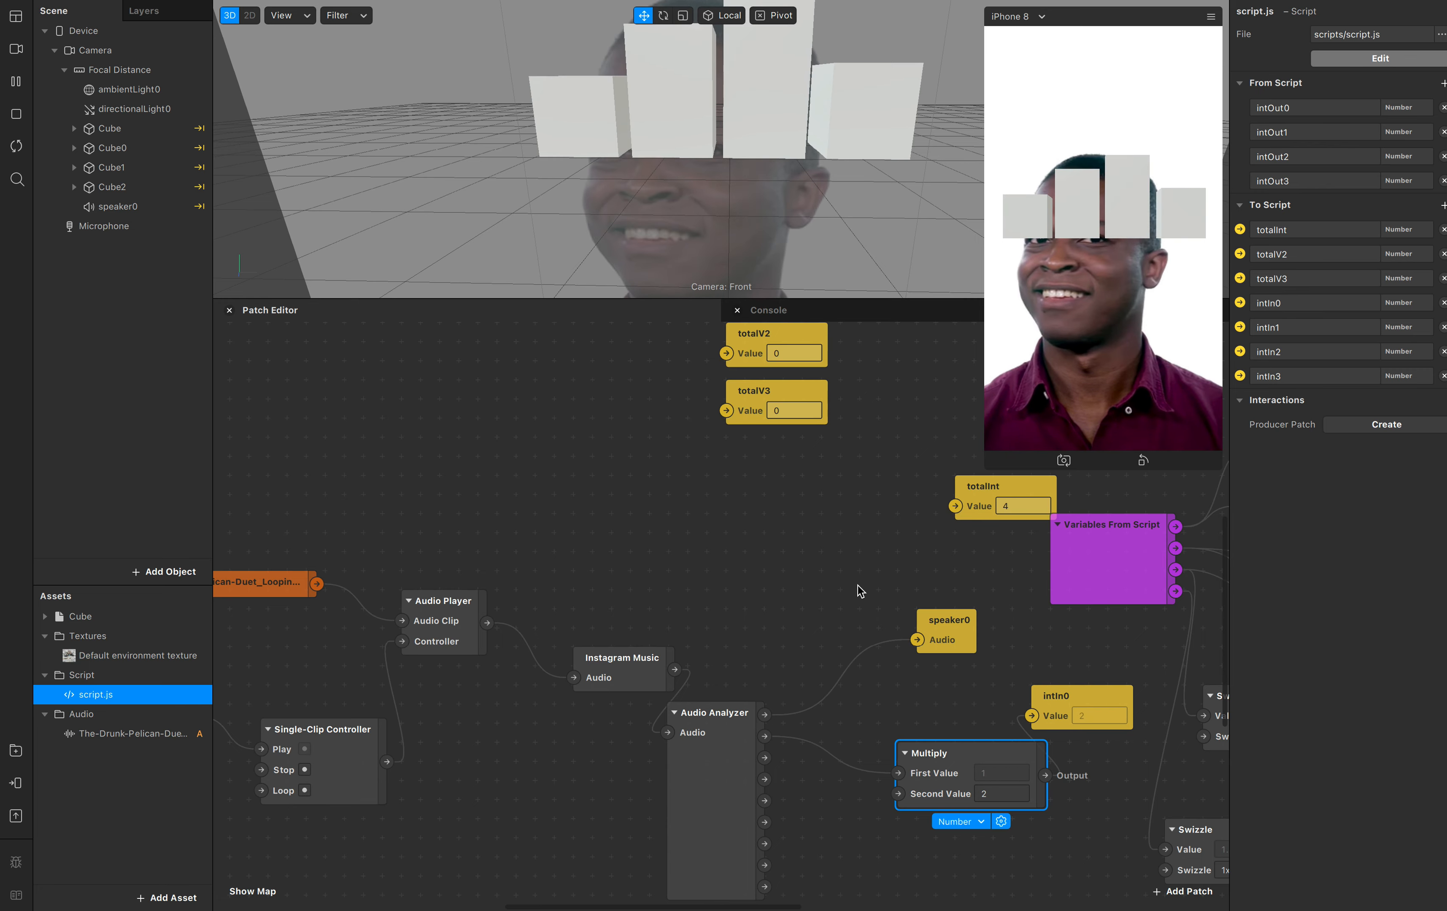
{"action": "scroll", "coordinate": [858, 586], "scroll_direction": "down", "scroll_amount": 5}
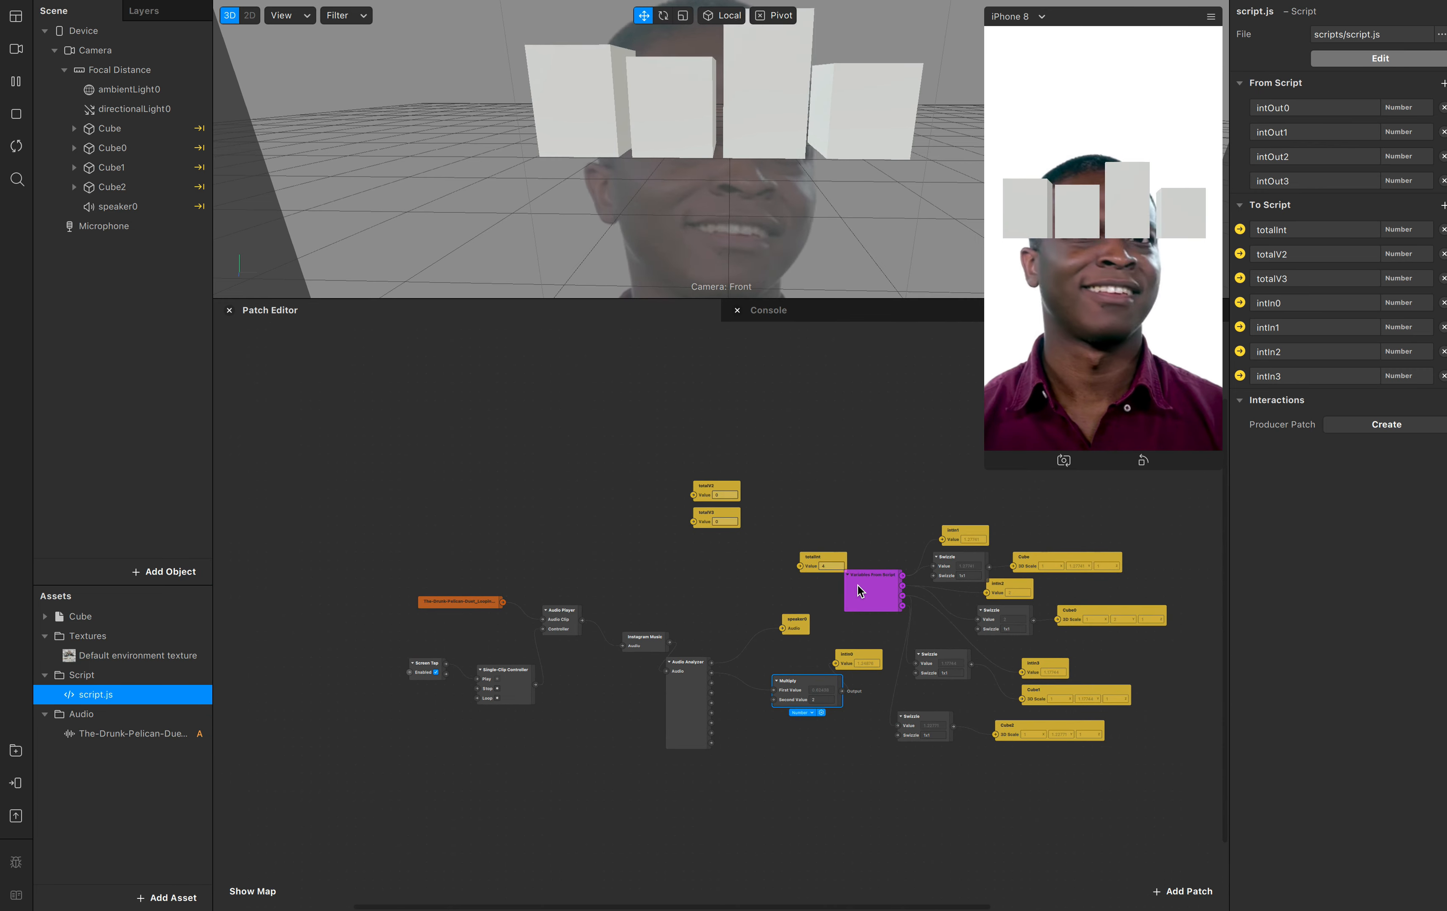
{"action": "scroll", "coordinate": [858, 586], "scroll_direction": "up", "scroll_amount": 5}
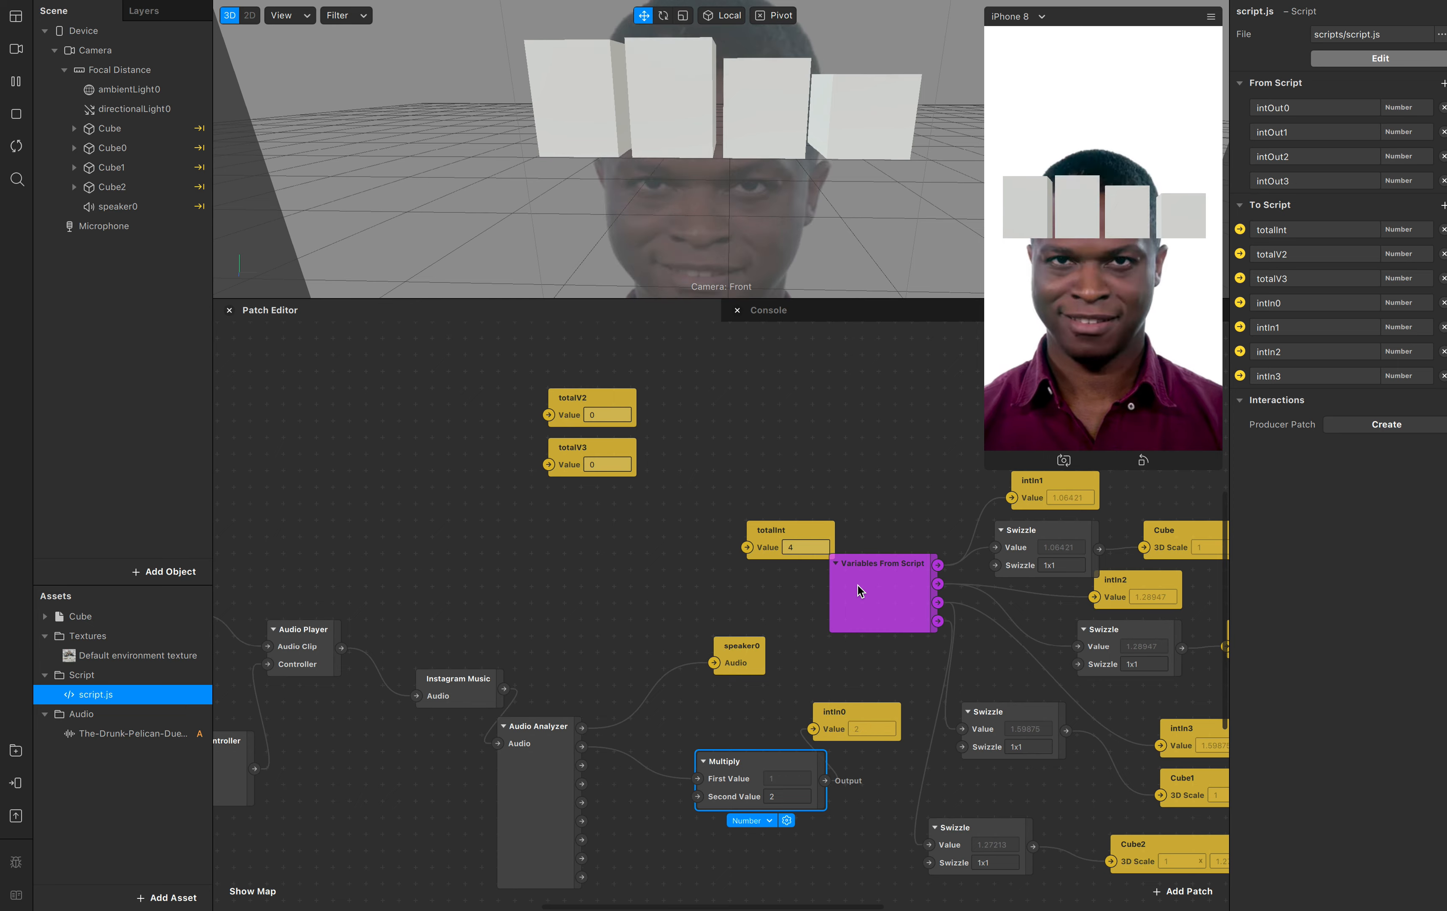
{"action": "scroll", "coordinate": [858, 586], "scroll_direction": "left", "scroll_amount": 3}
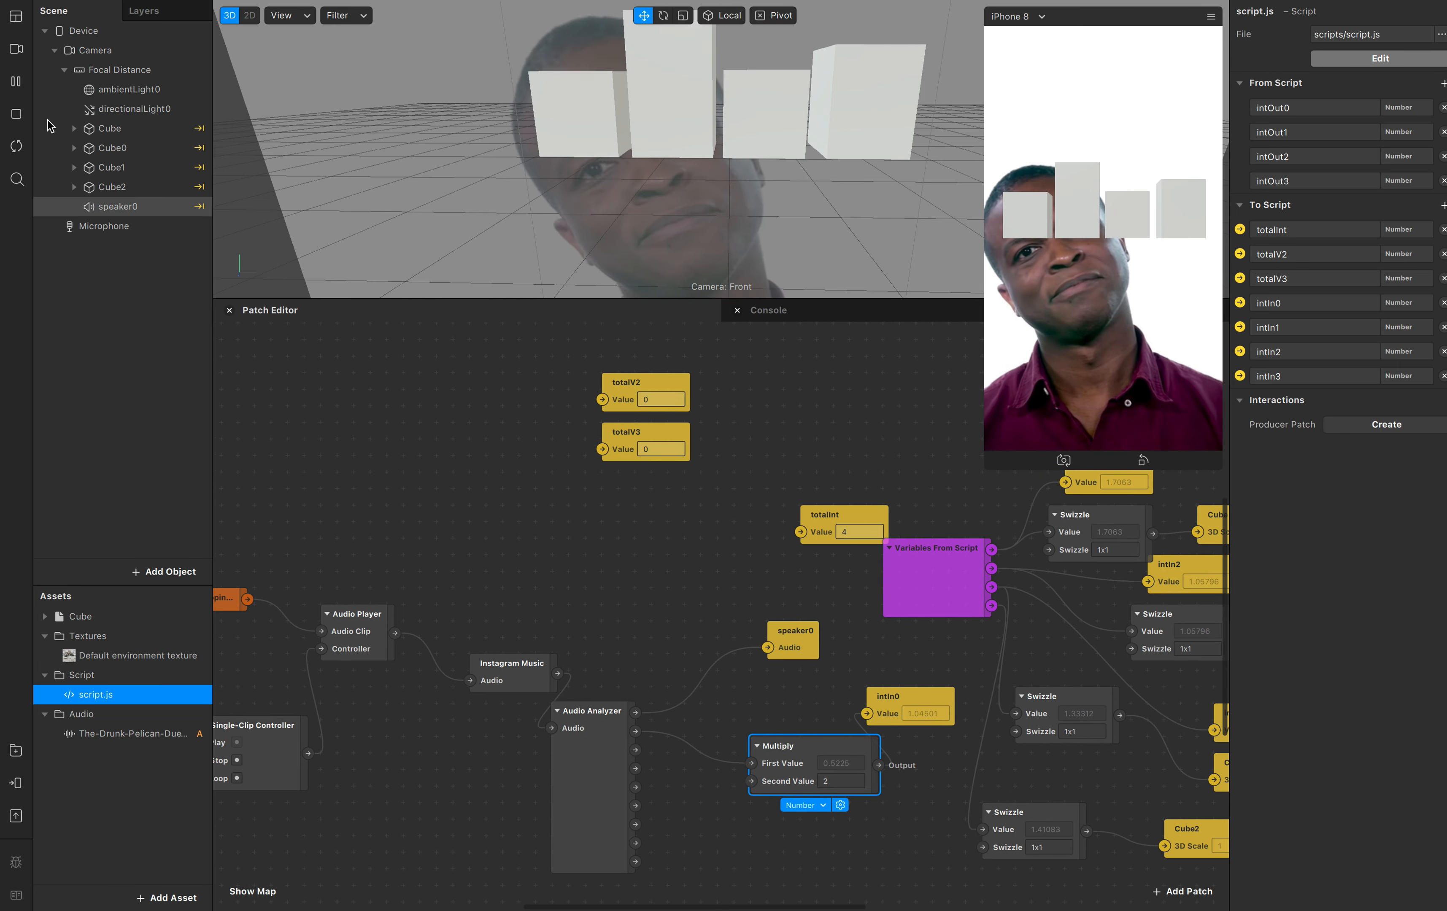
{"action": "left_click", "coordinate": [18, 114]}
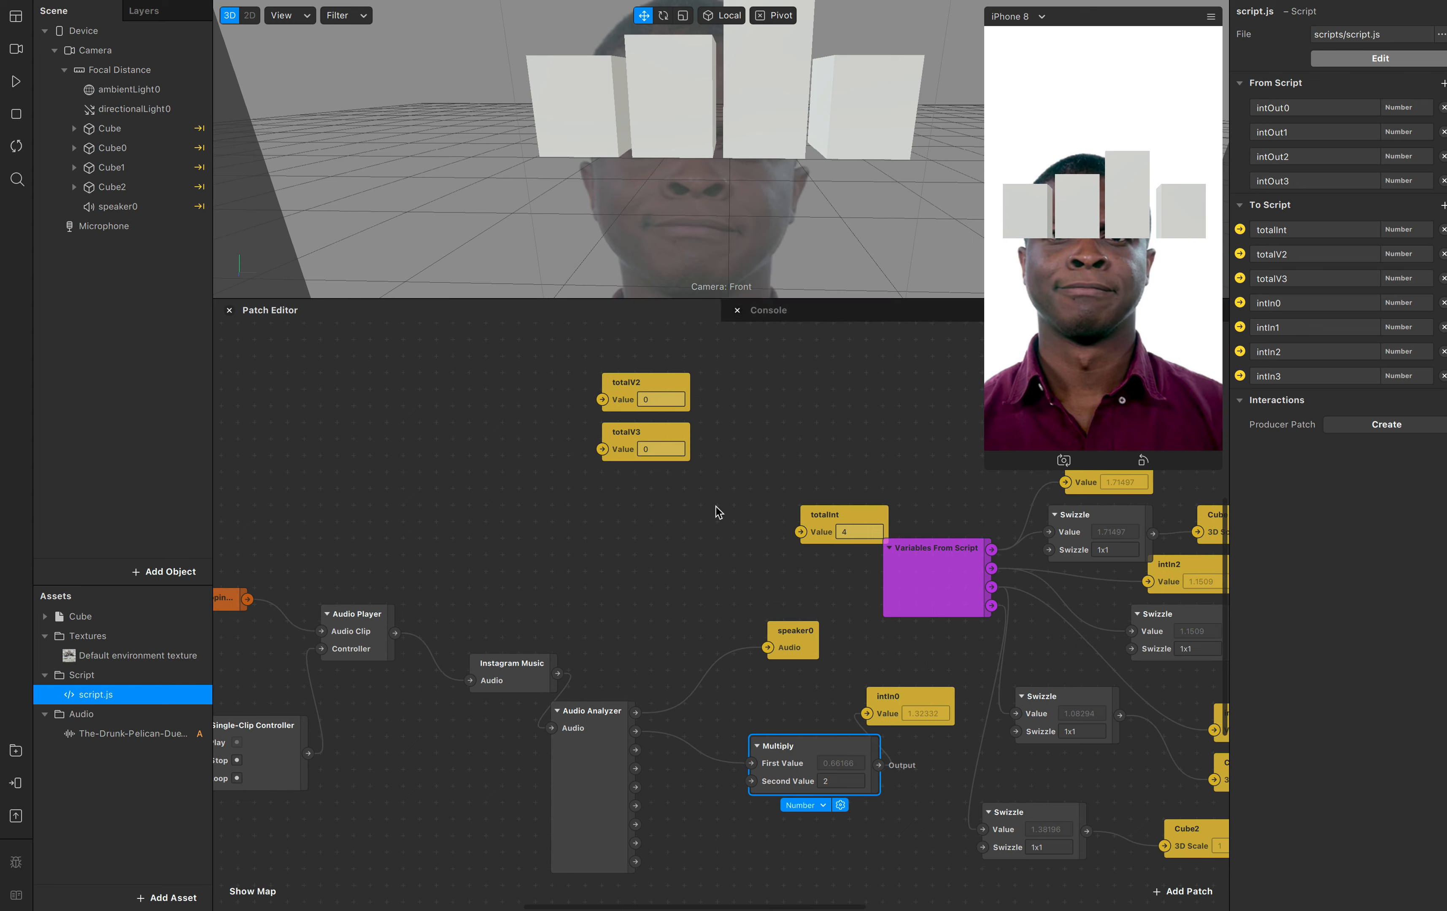
Insert a Null Object into the scene
{"action": "scroll", "coordinate": [715, 507], "scroll_direction": "left", "scroll_amount": 1}
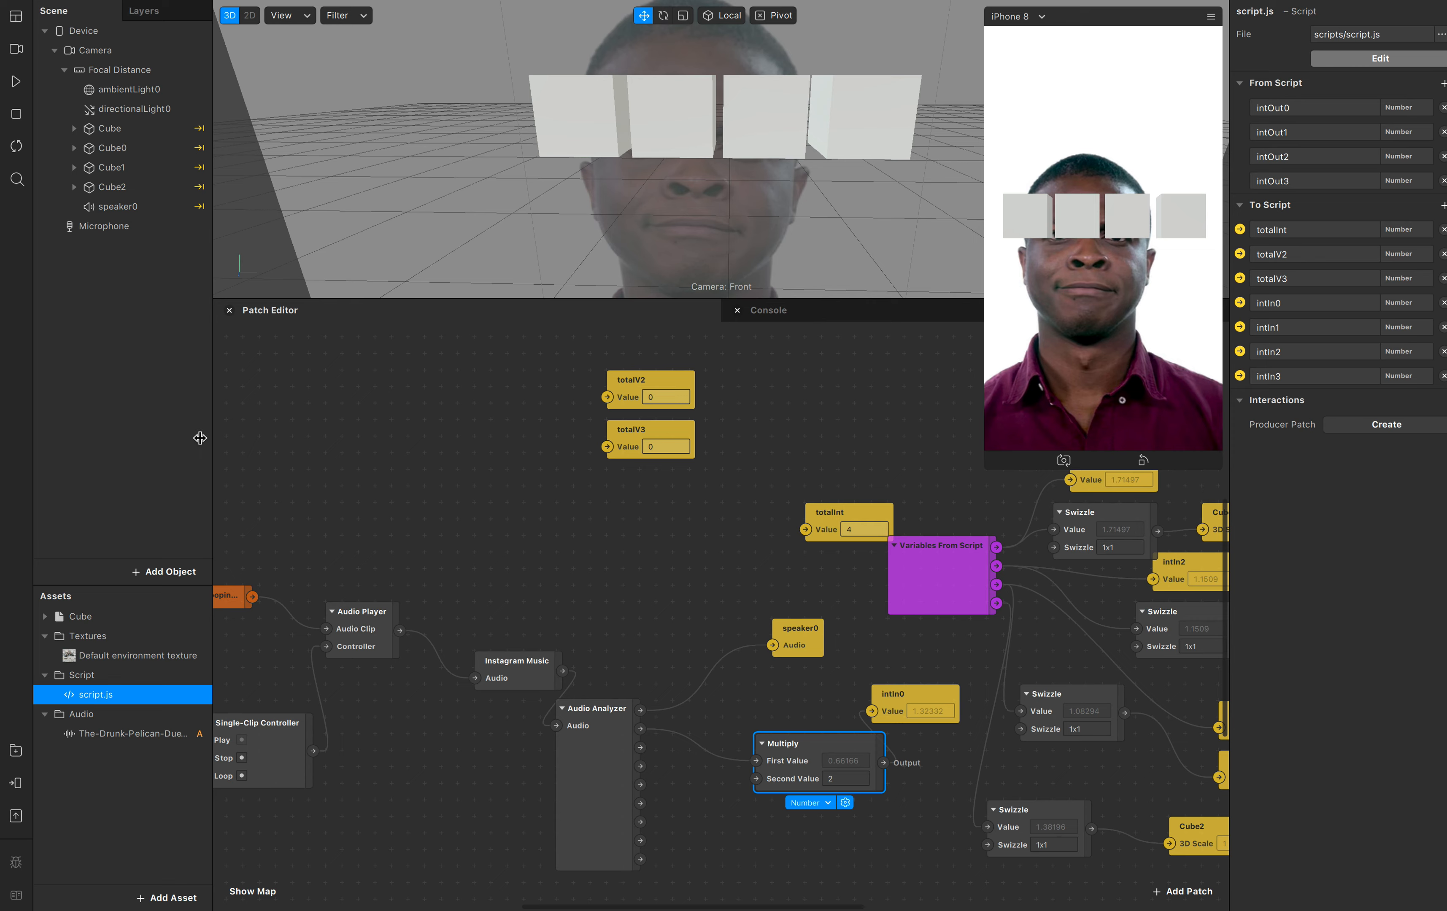
{"action": "left_click", "coordinate": [163, 571]}
{"action": "left_click", "coordinate": [72, 446]}
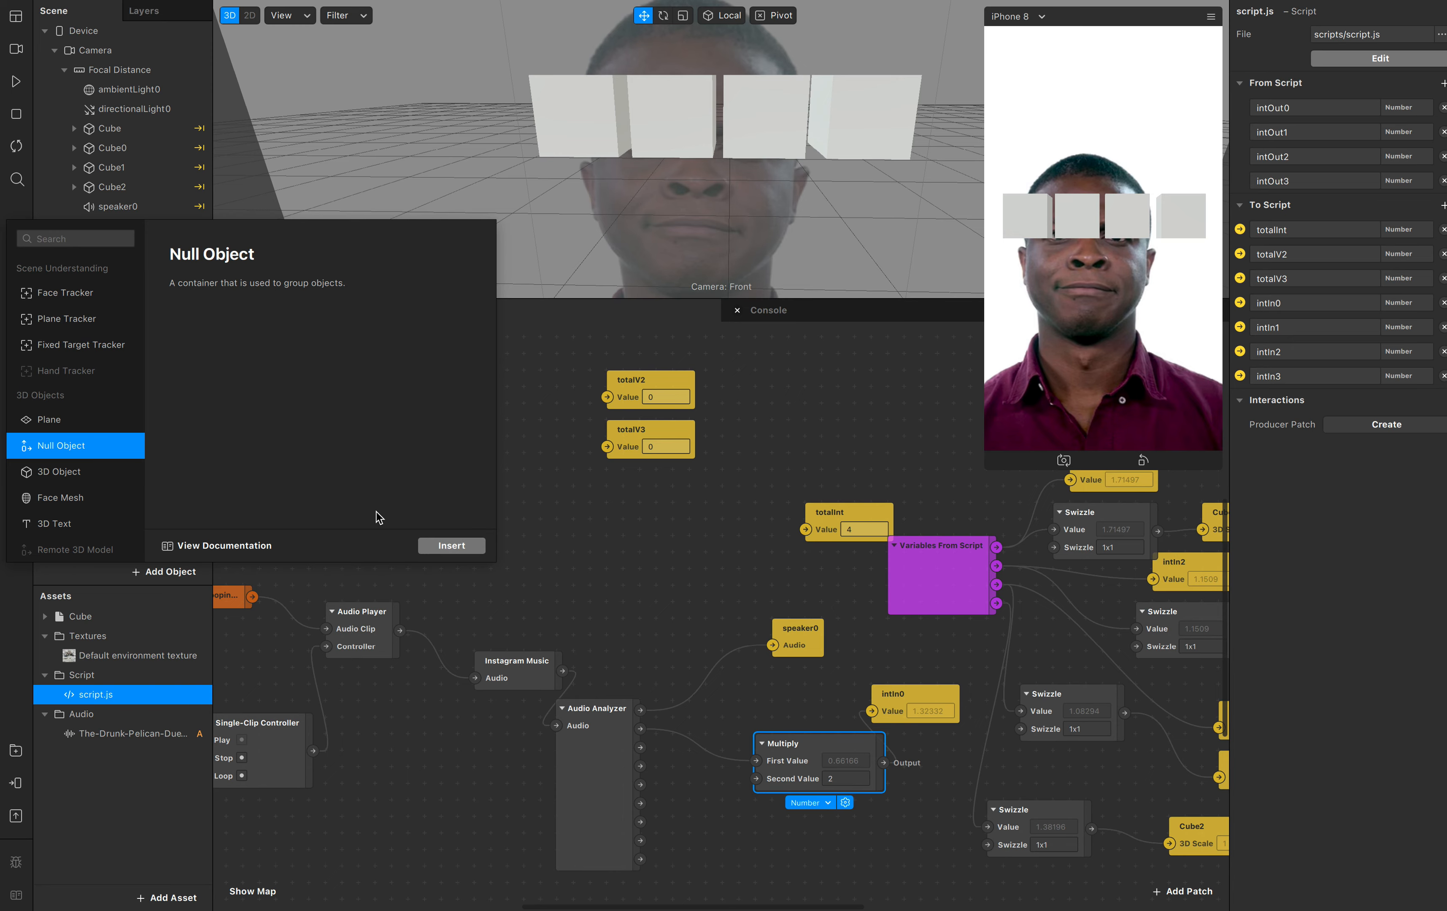
{"action": "left_click", "coordinate": [449, 546]}
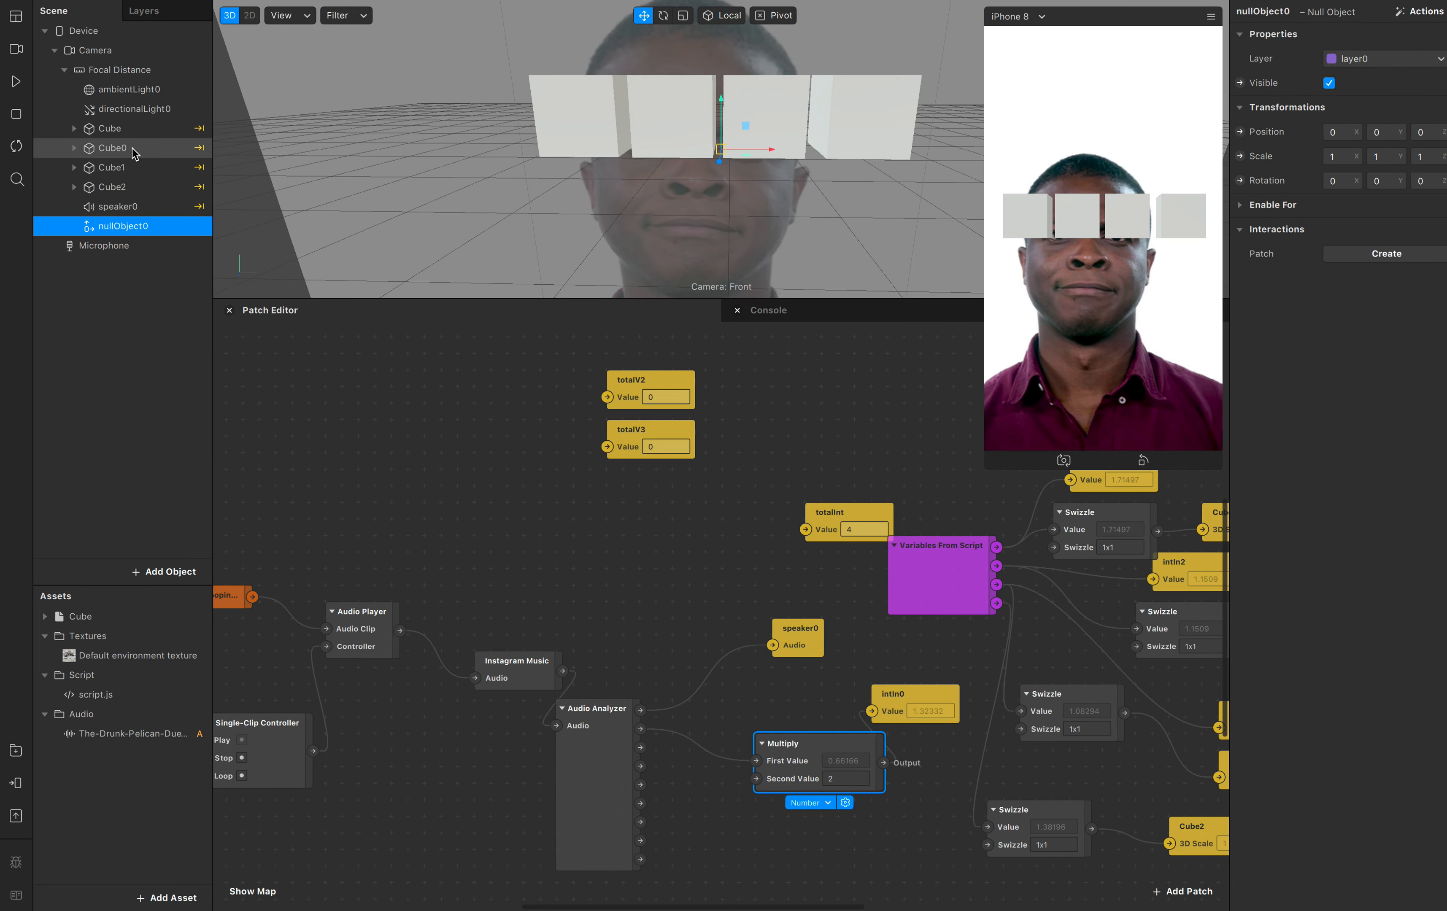
Select Cube, Cube0, Cube1 and Cube2 and nest all four under nullObject0
{"action": "left_click", "coordinate": [121, 187]}
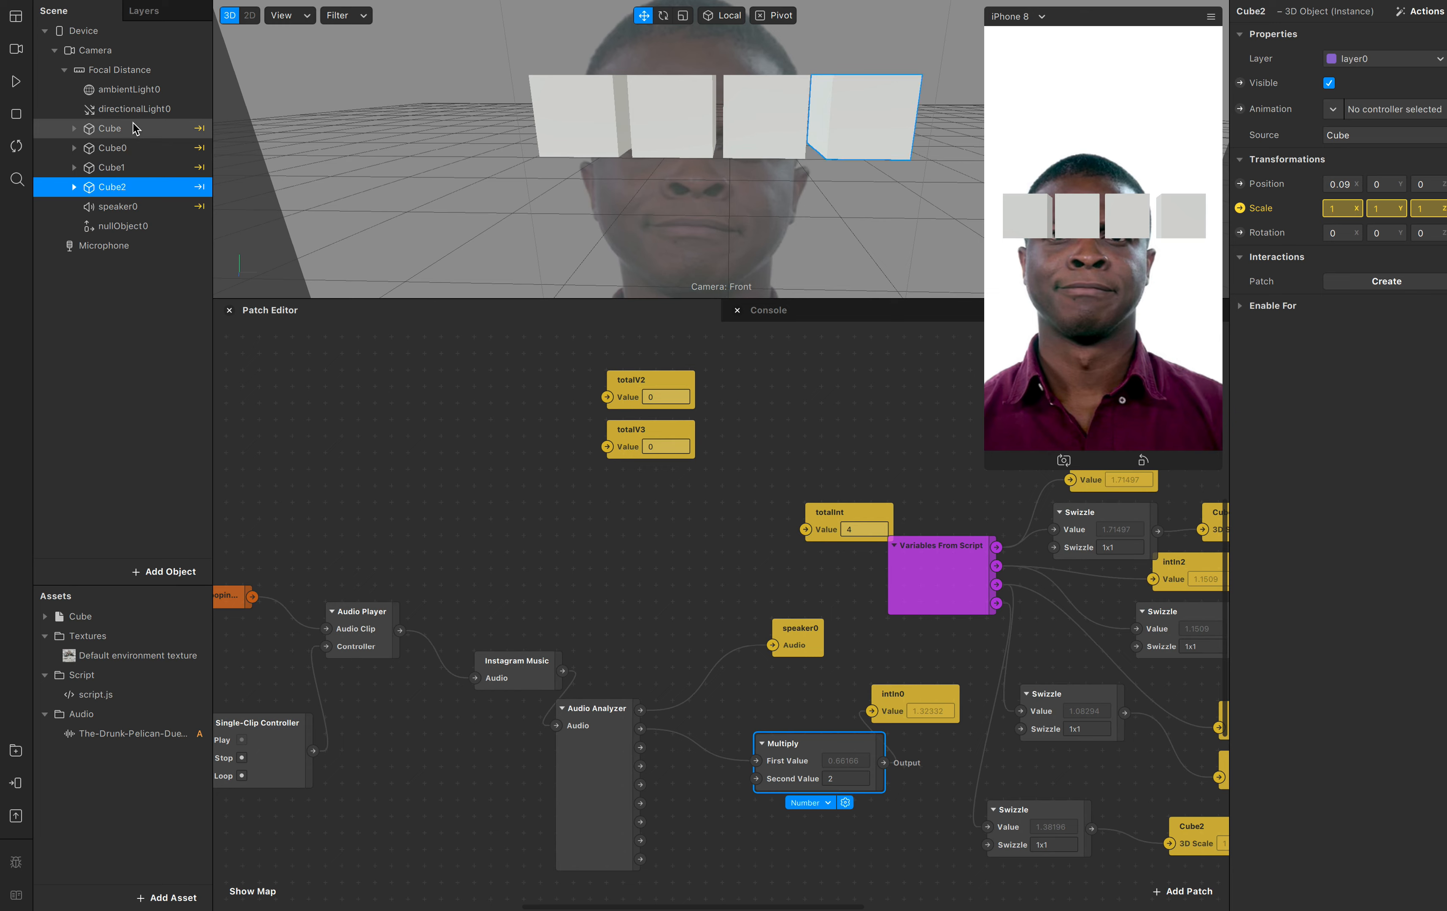
{"action": "left_click", "coordinate": [132, 128], "text": "shift"}
{"action": "left_click_drag", "start_coordinate": [194, 207], "coordinate": [145, 229]}
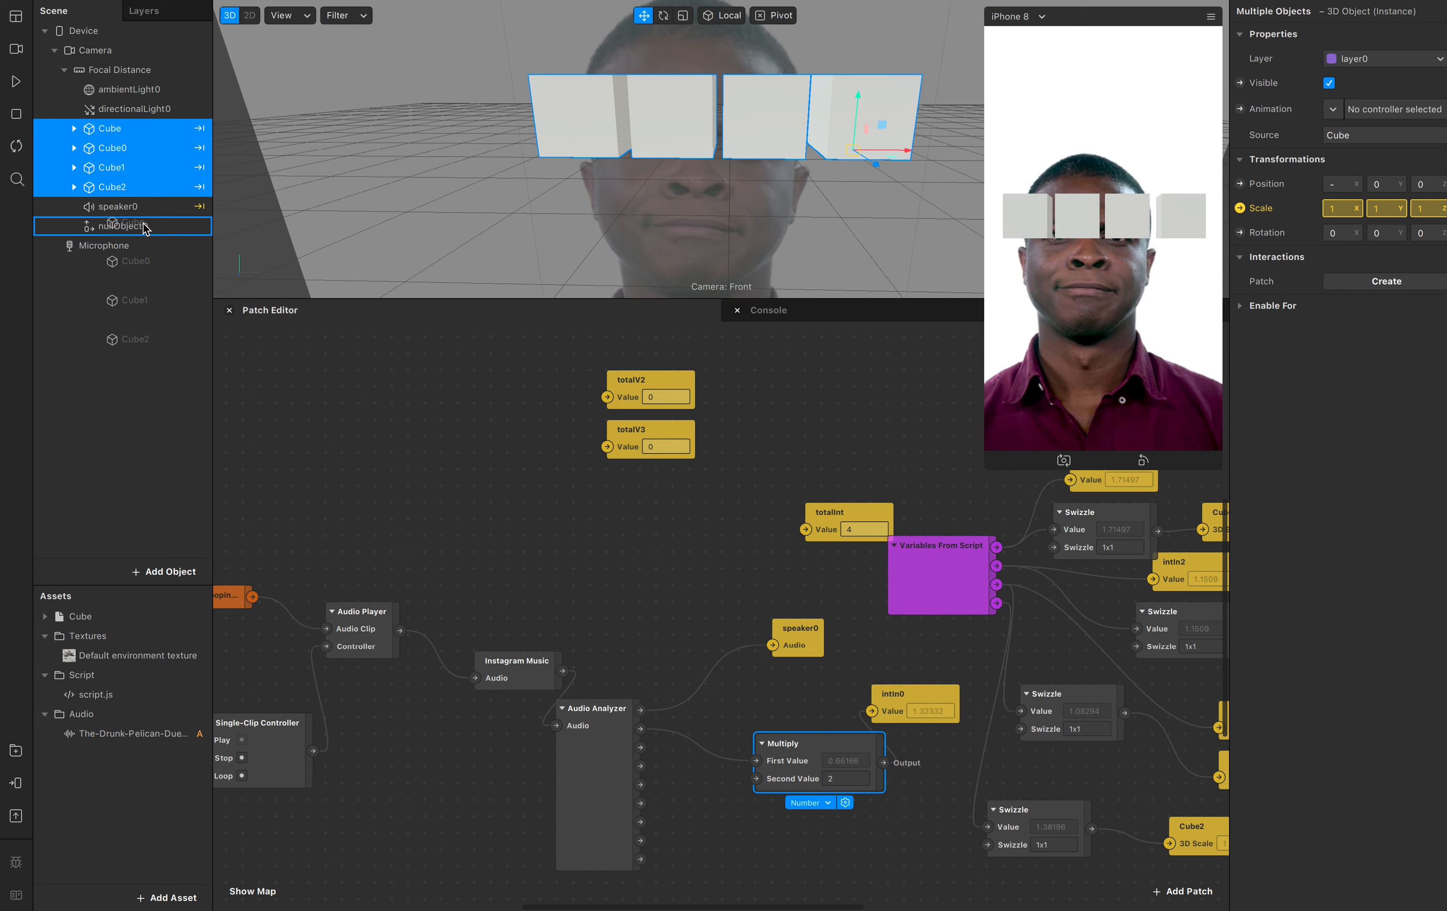
{"action": "left_click_drag", "start_coordinate": [145, 229], "coordinate": [145, 228]}
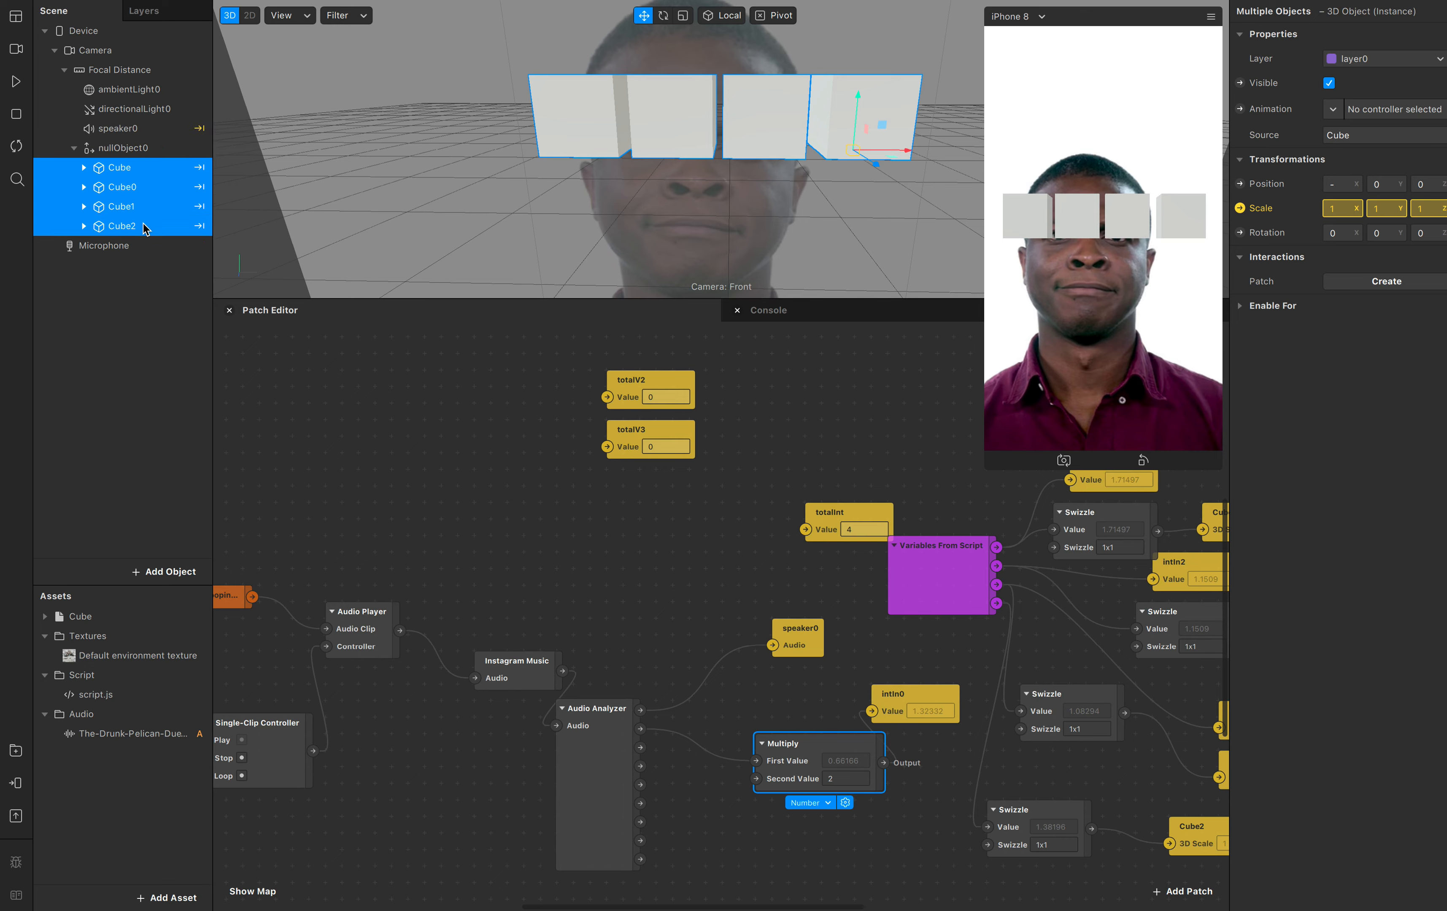
{"action": "left_click", "coordinate": [117, 410]}
Add a Plane Tracker to the scene
{"action": "left_click", "coordinate": [148, 572]}
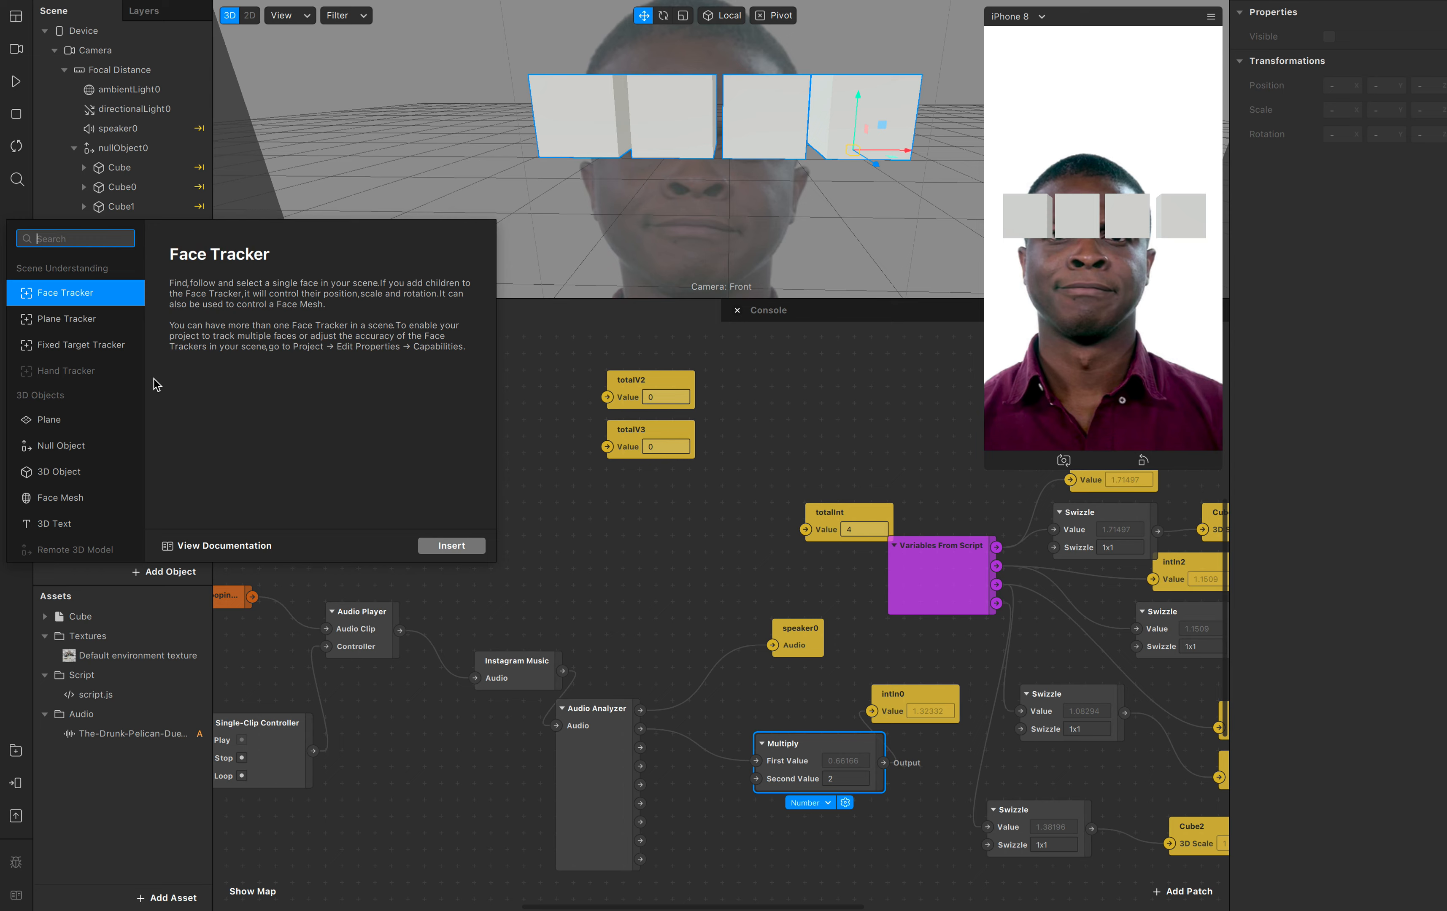
{"action": "left_click", "coordinate": [106, 327]}
{"action": "left_click", "coordinate": [432, 546]}
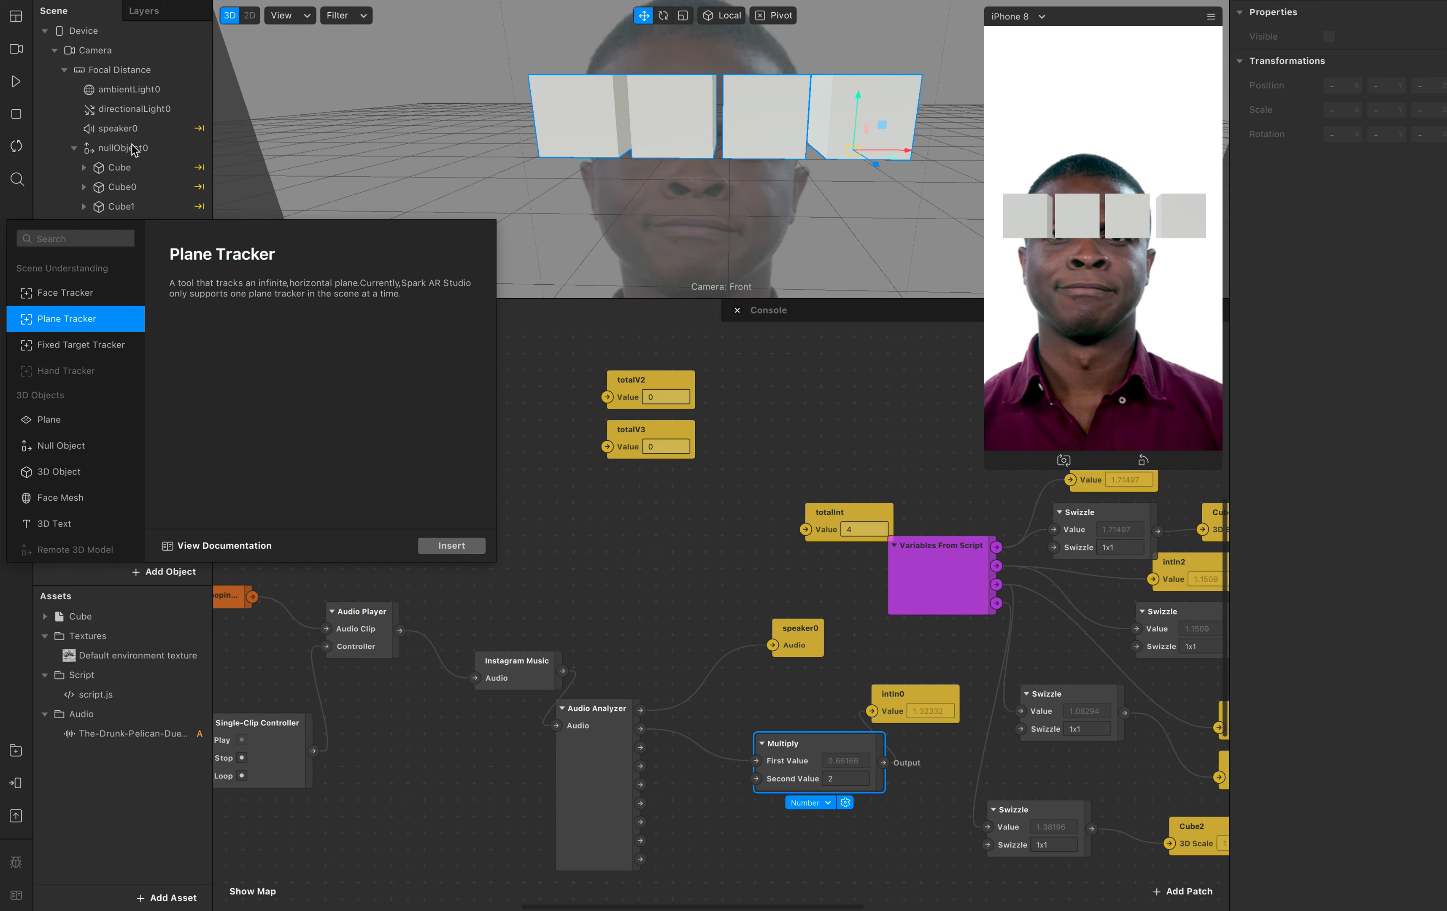
Delete the Instagram Music patch and connect the Audio Player's output directly to the Audio Analyzer's Audio input
{"action": "left_click", "coordinate": [517, 674]}
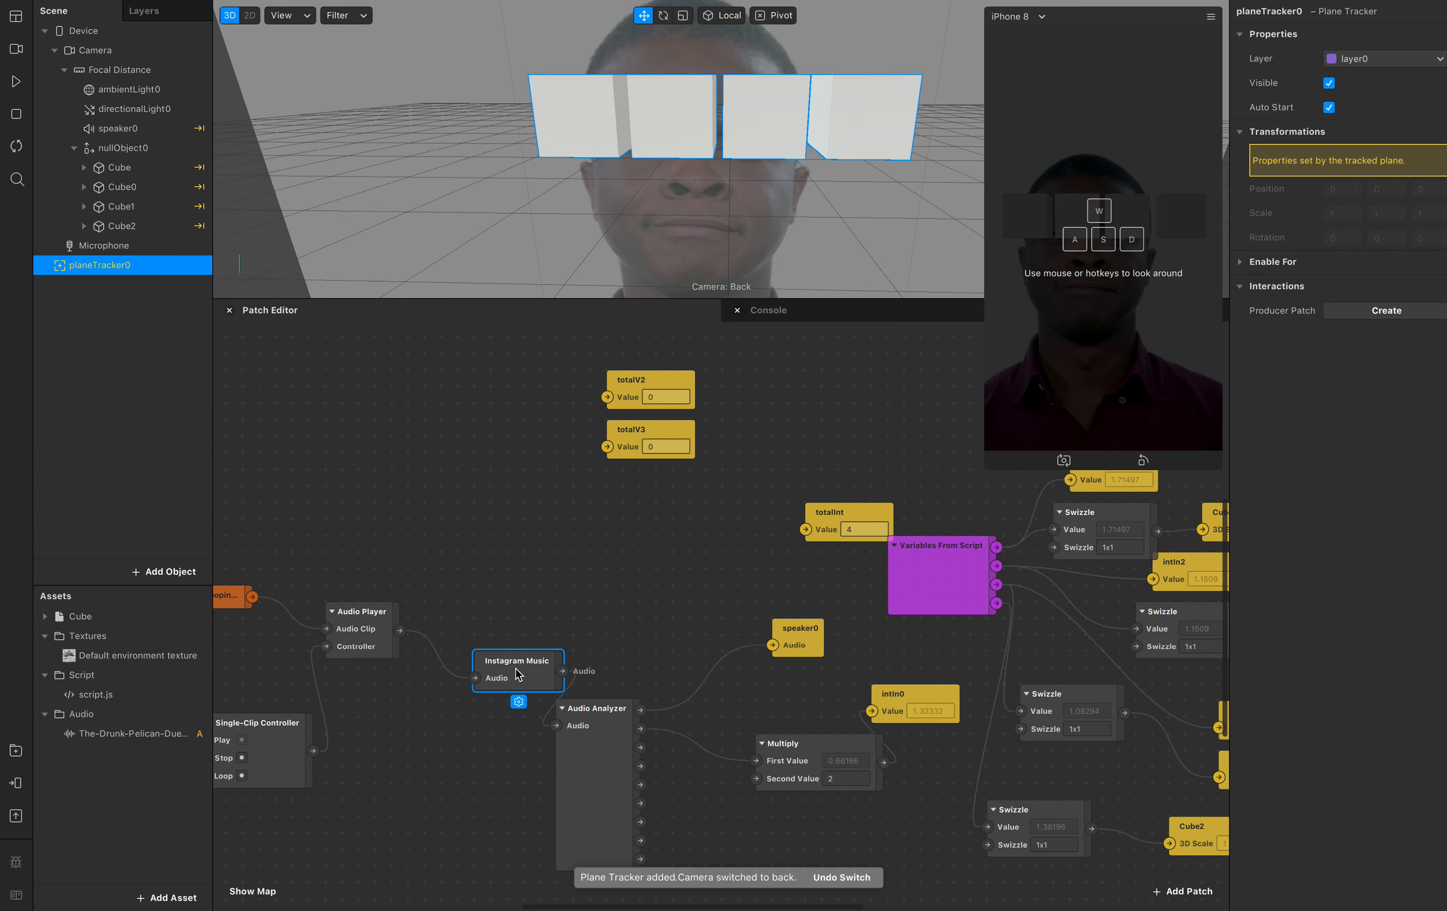
{"action": "key", "text": "BackSpace"}
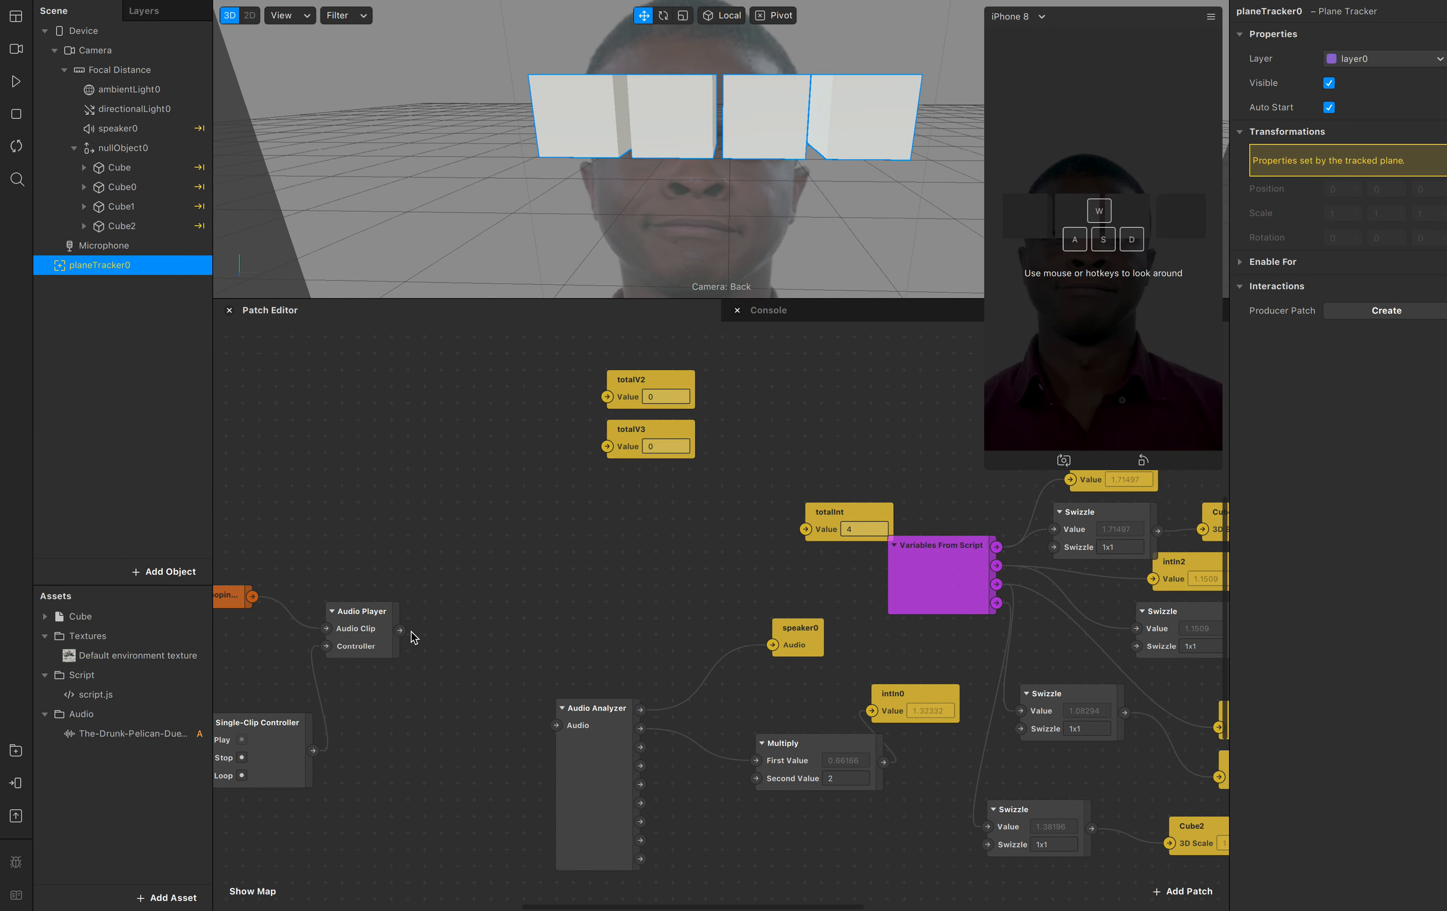
{"action": "left_click_drag", "start_coordinate": [400, 630], "coordinate": [556, 726]}
{"action": "left_click", "coordinate": [528, 648]}
Nest nullObject0 under planeTracker0 and switch the camera simulation to the blank white grid scene
{"action": "left_click_drag", "start_coordinate": [129, 151], "coordinate": [167, 347]}
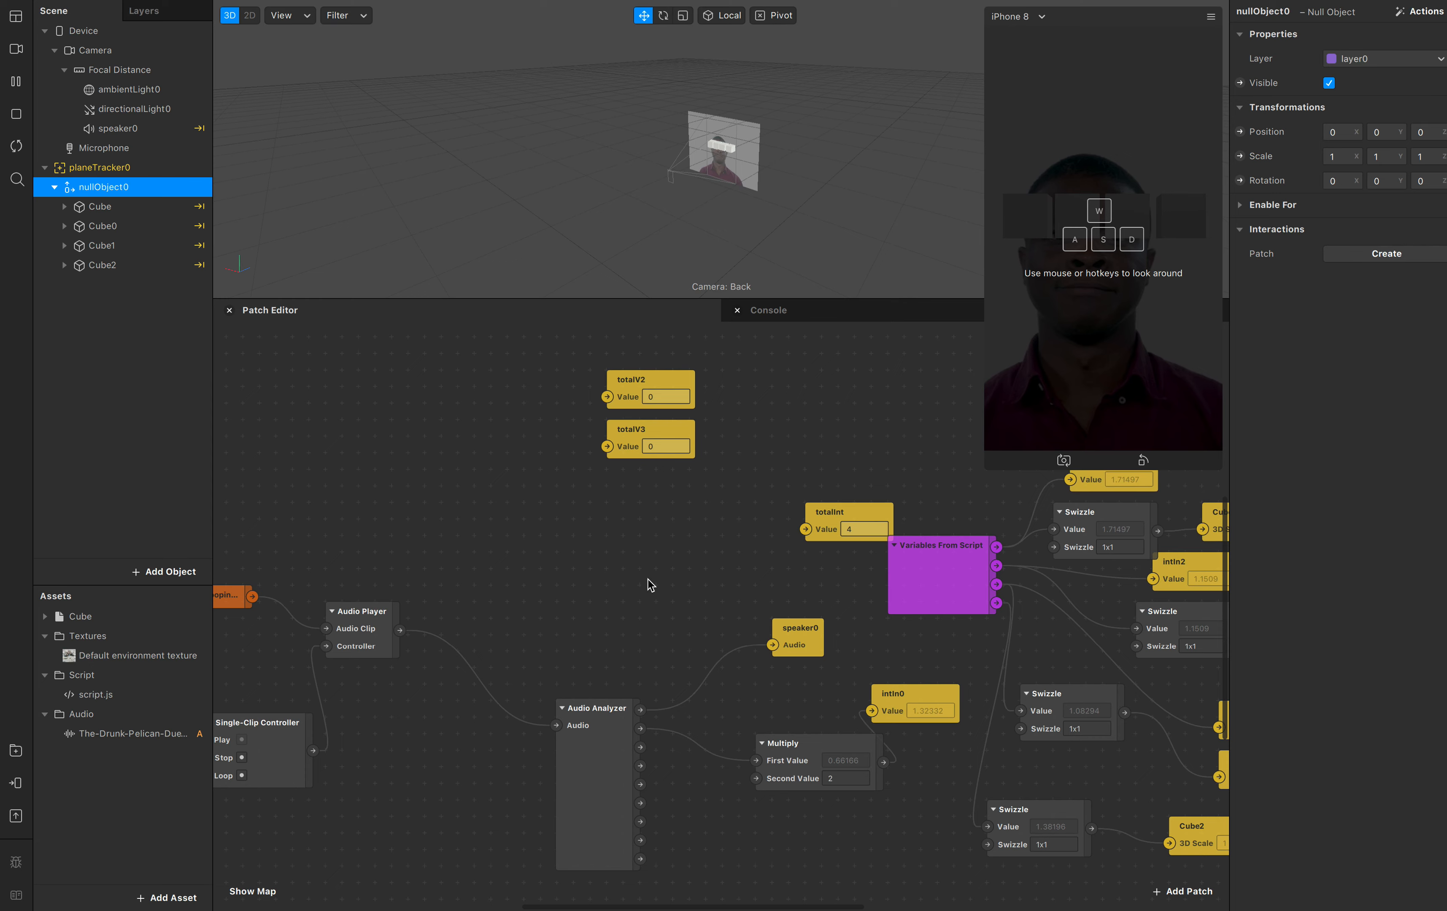
{"action": "left_click", "coordinate": [18, 54]}
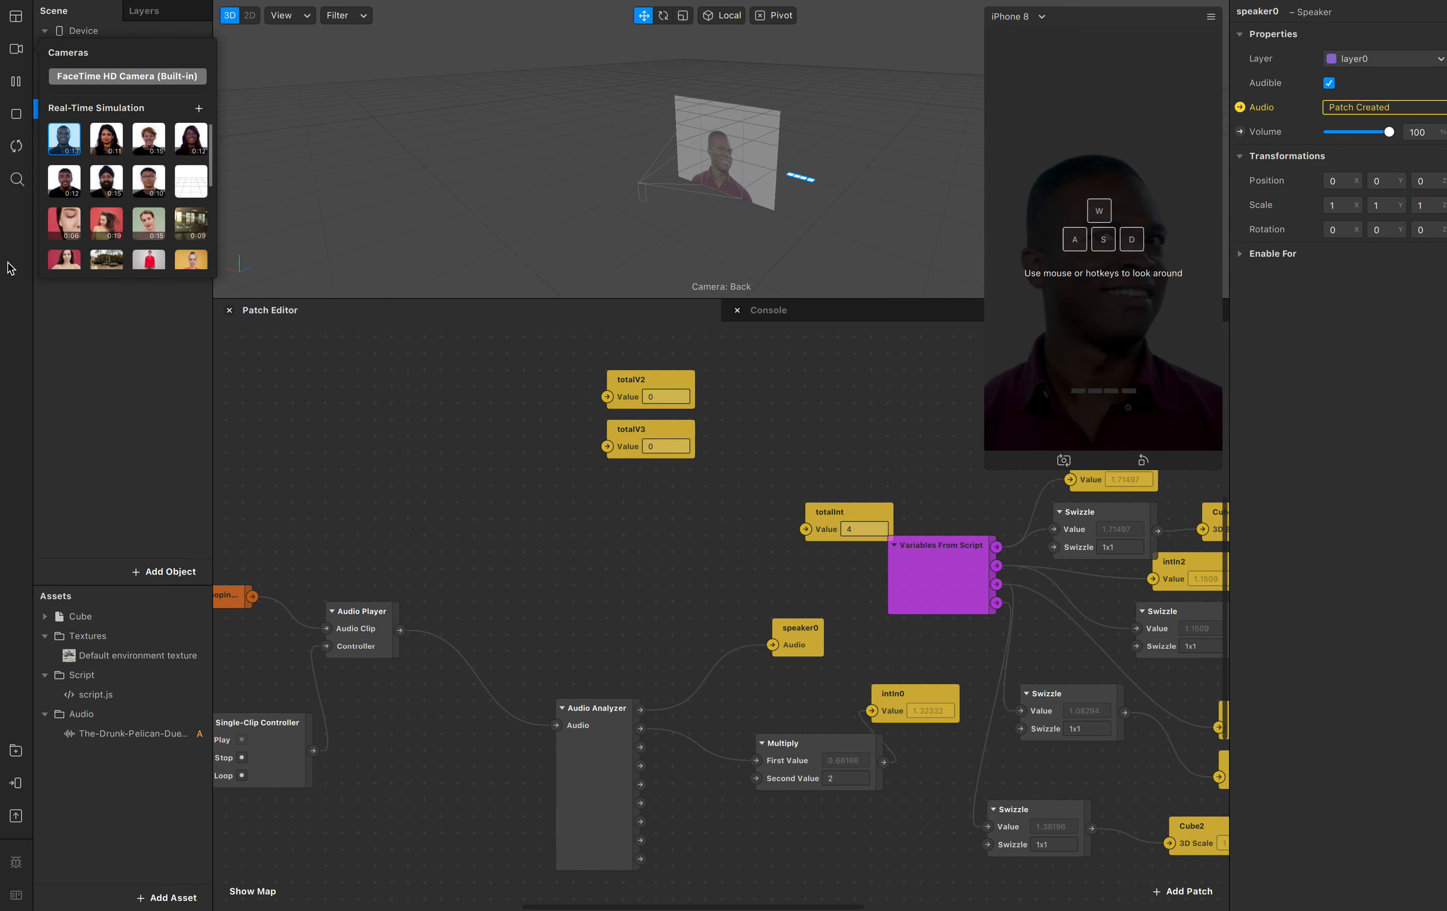
{"action": "left_click", "coordinate": [187, 184]}
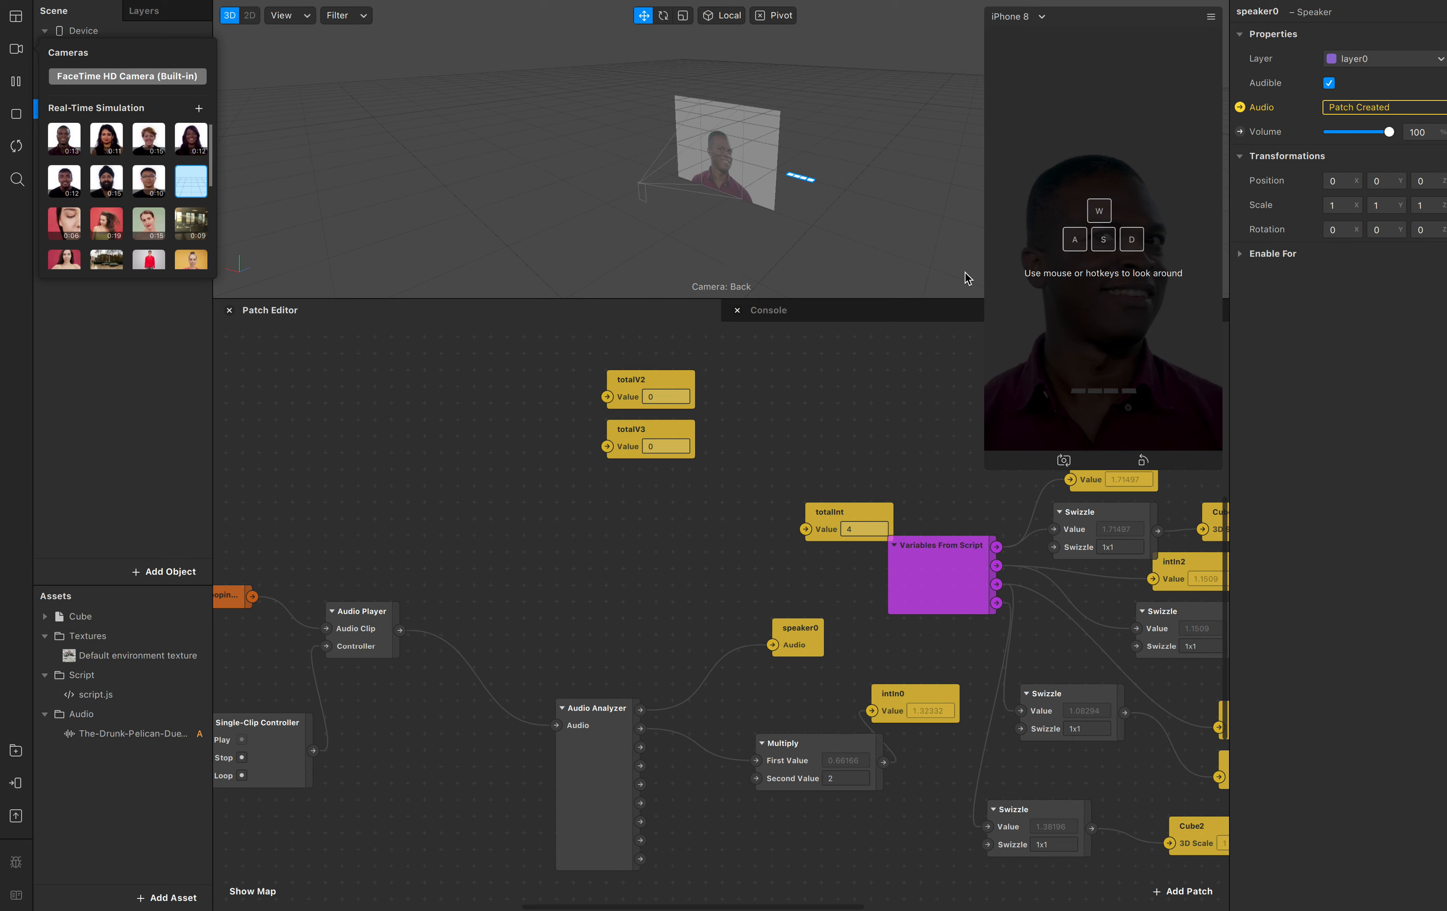
{"action": "left_click", "coordinate": [1046, 297]}
{"action": "left_click", "coordinate": [198, 189]}
{"action": "left_click", "coordinate": [577, 250]}
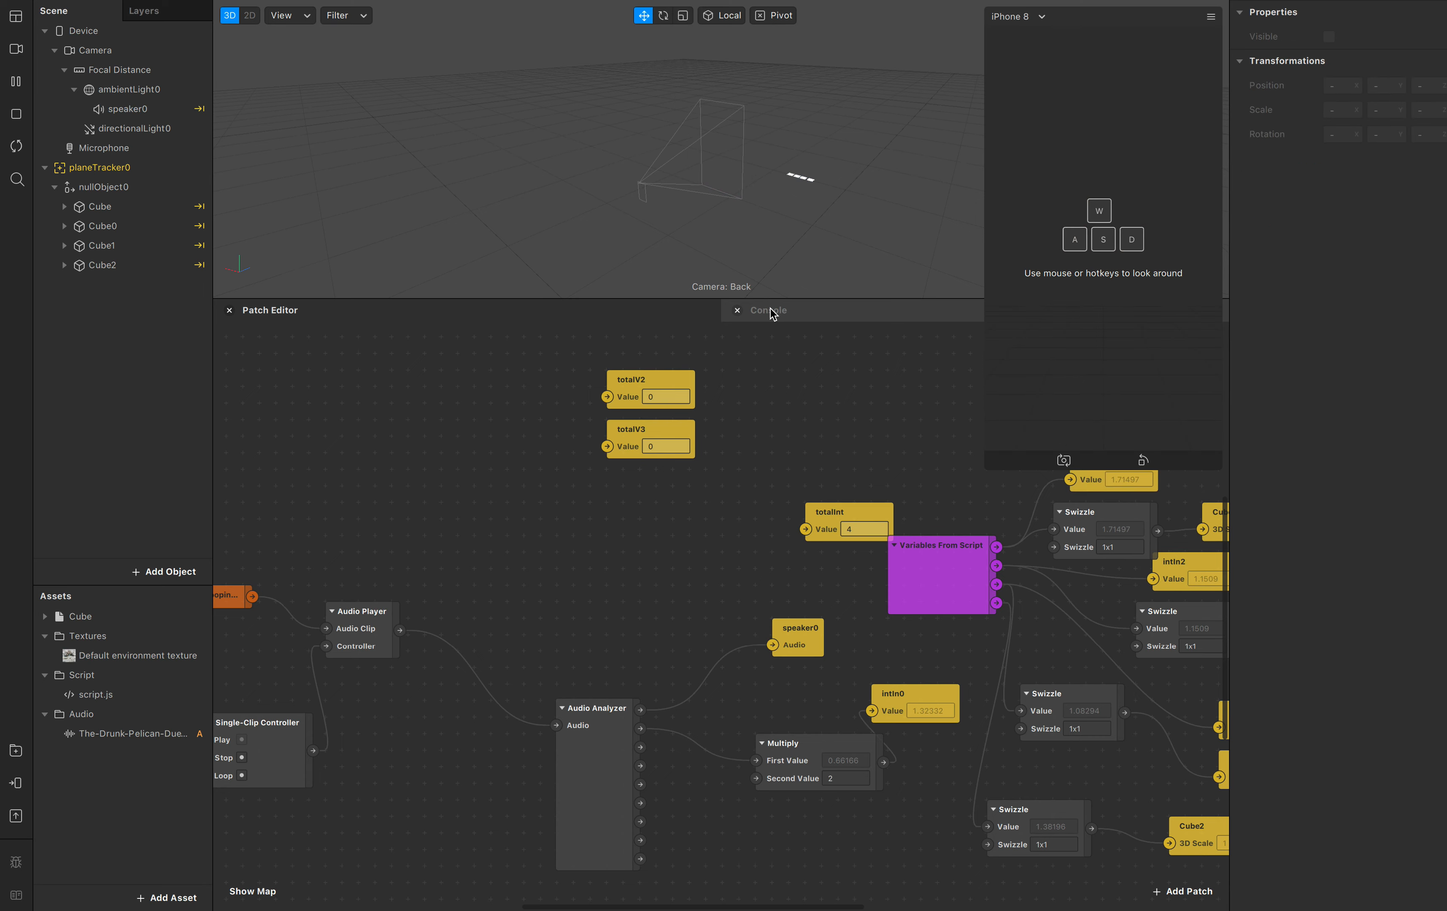
Shift the Multiply patch left and the Audio Analyzer slightly down and left, stopping the preview
{"action": "left_click", "coordinate": [772, 312]}
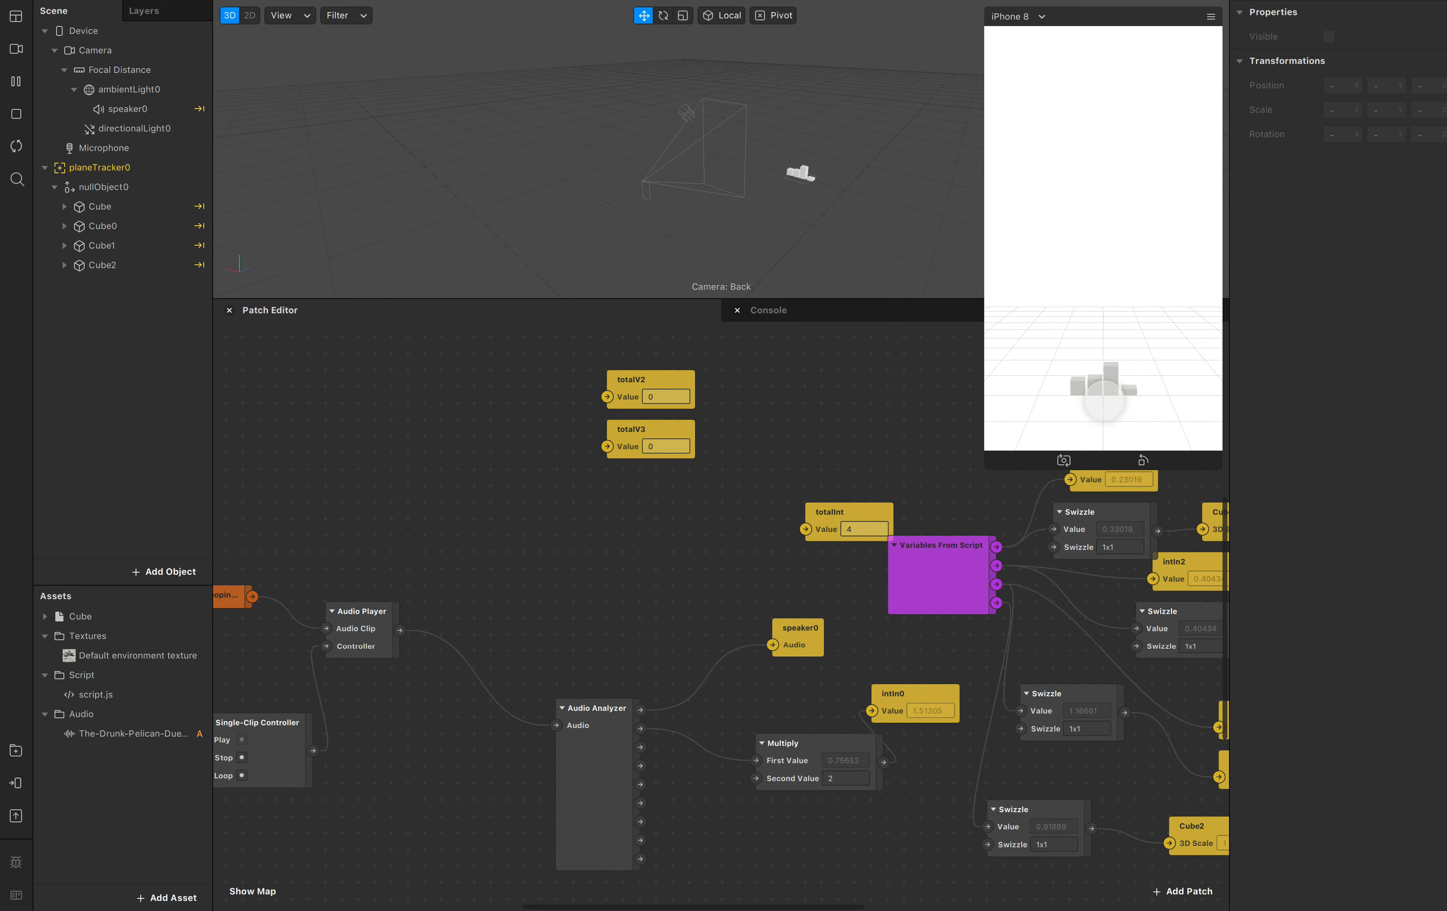
{"action": "left_click_drag", "start_coordinate": [836, 751], "coordinate": [785, 734]}
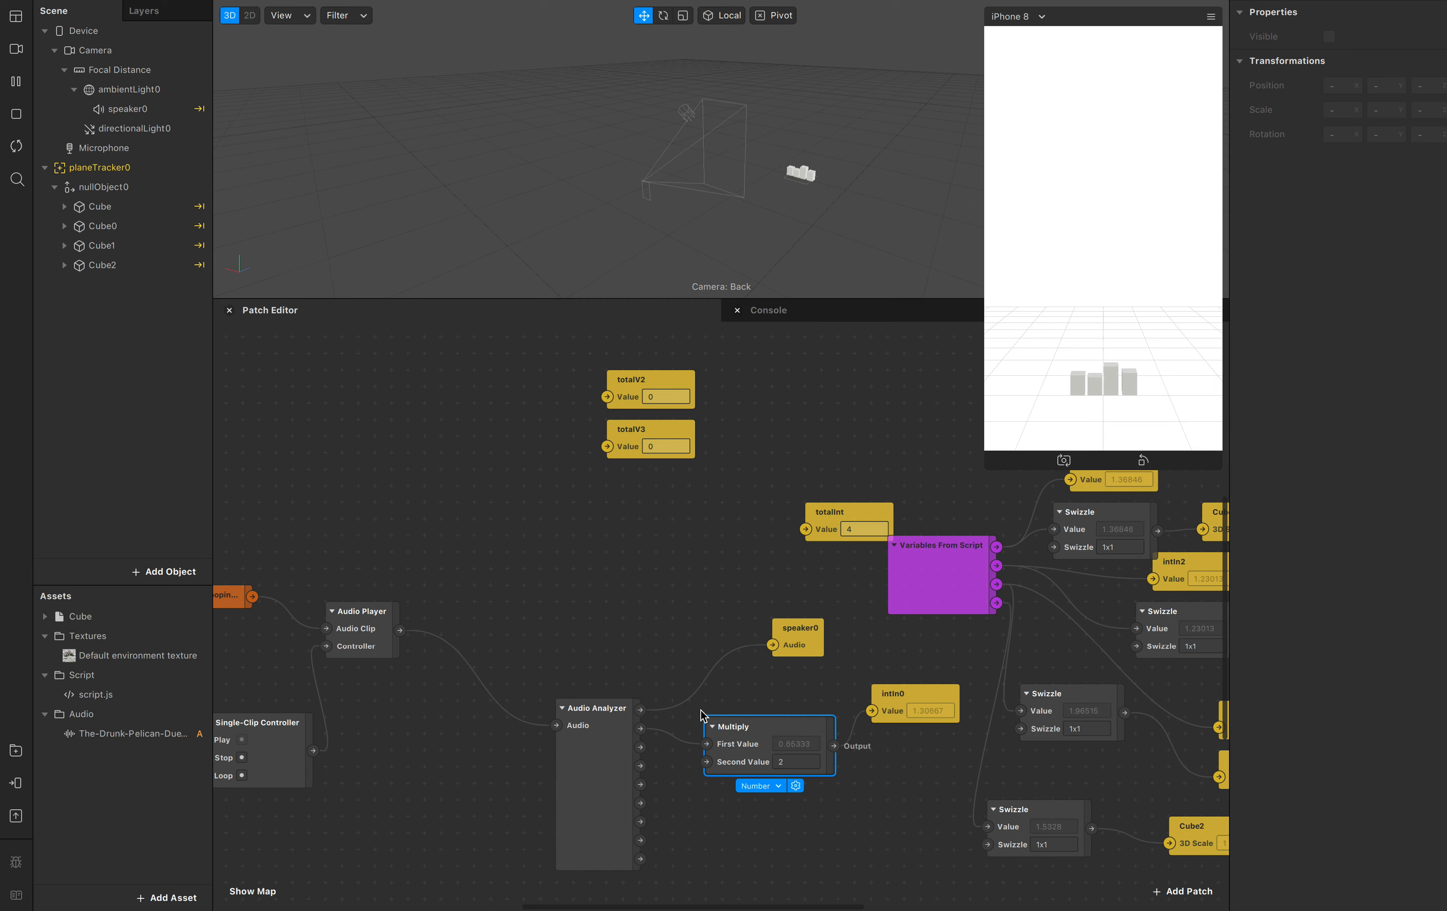
{"action": "left_click", "coordinate": [17, 114]}
{"action": "left_click_drag", "start_coordinate": [585, 766], "coordinate": [535, 784]}
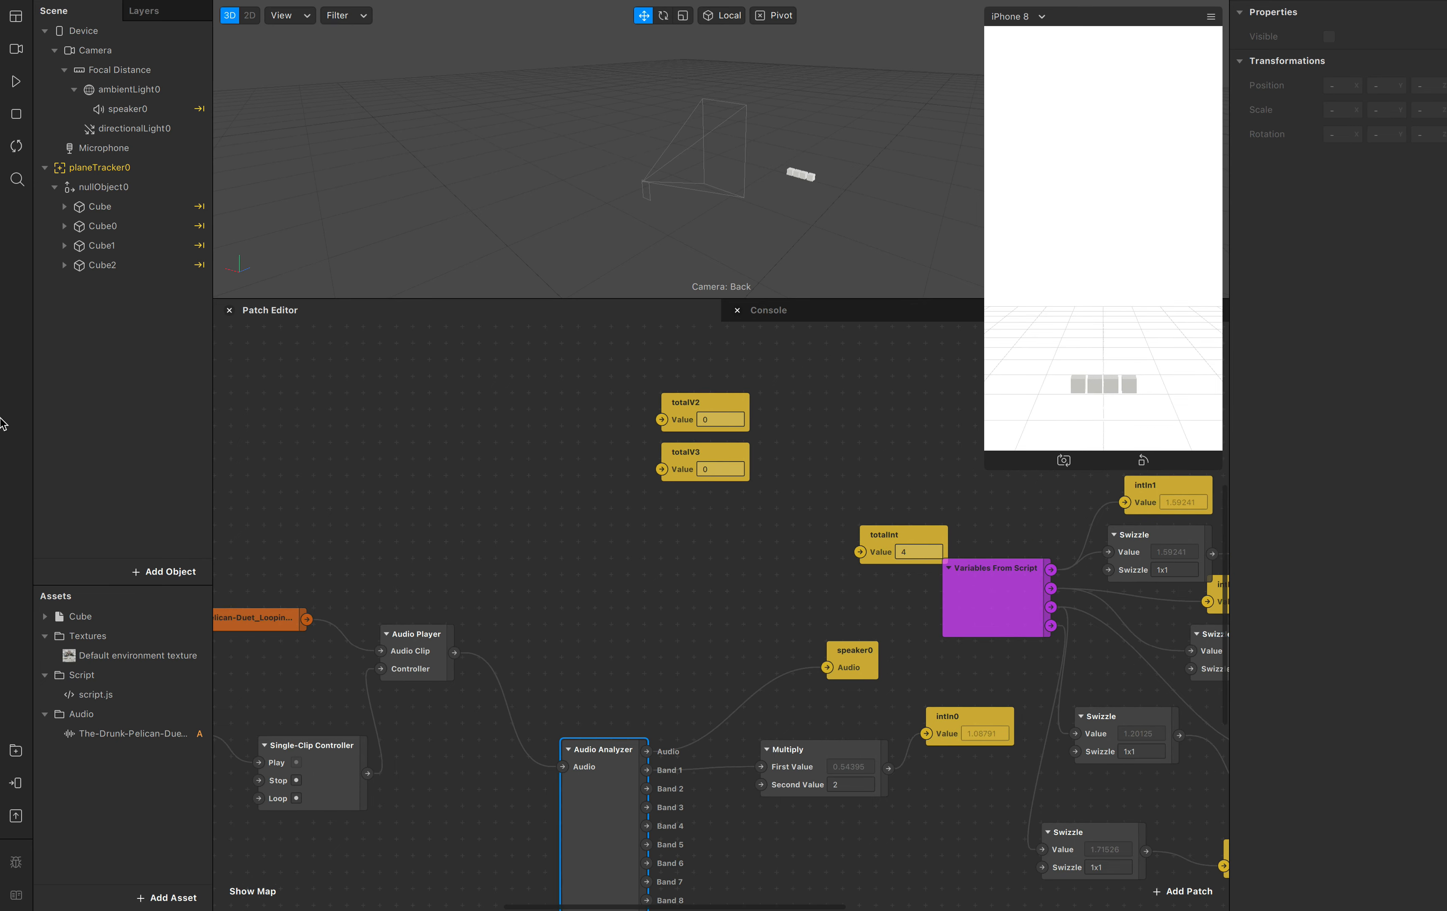
Select the script.js asset to review its script variables and clear the patch selection
{"action": "left_click", "coordinate": [82, 698]}
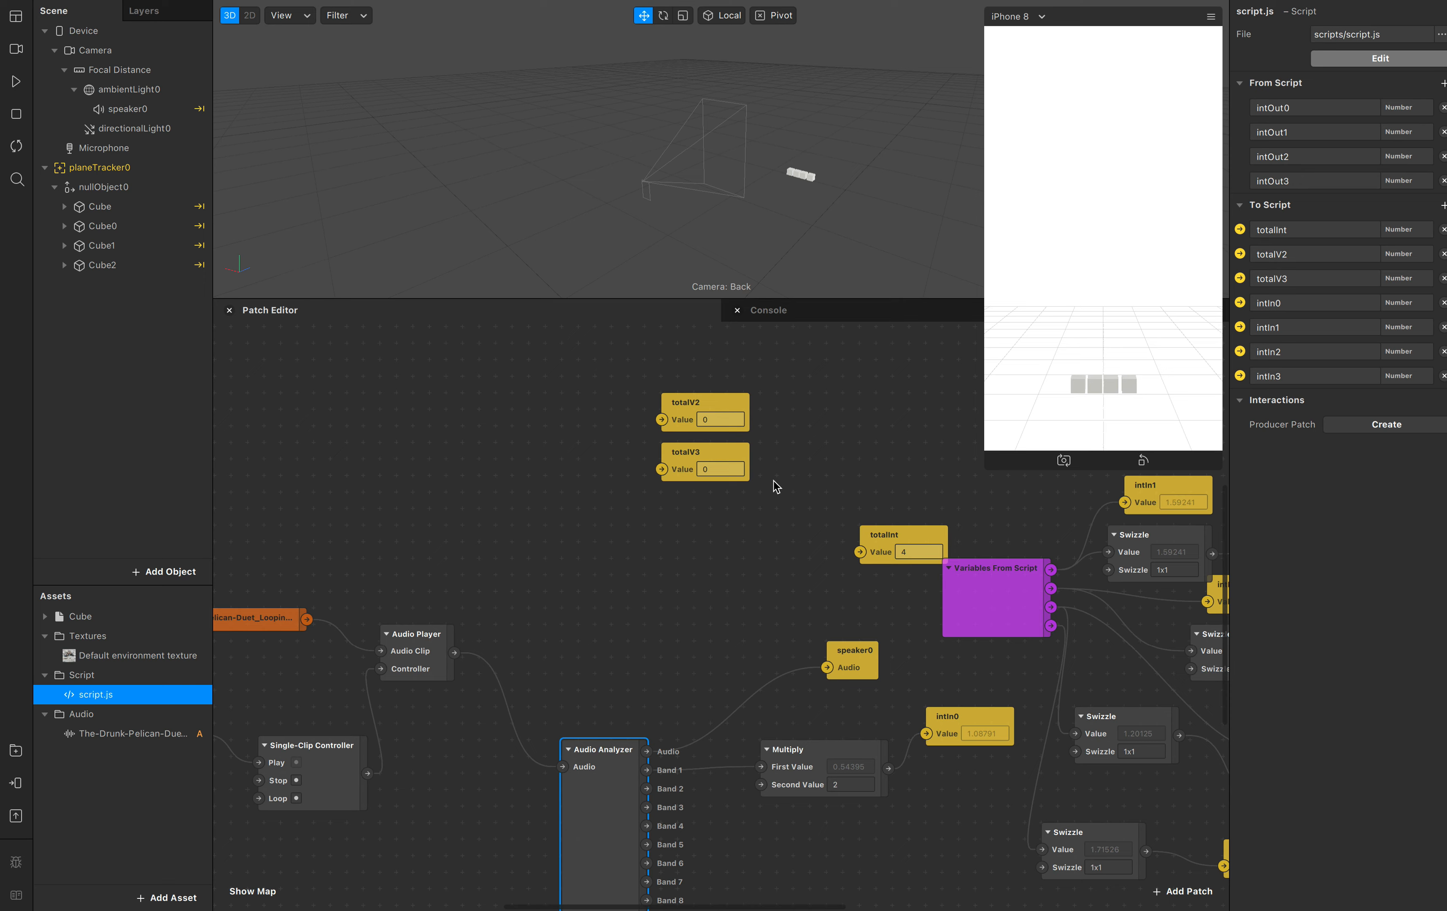
{"action": "left_click_drag", "start_coordinate": [535, 421], "coordinate": [727, 544]}
{"action": "left_click", "coordinate": [726, 543]}
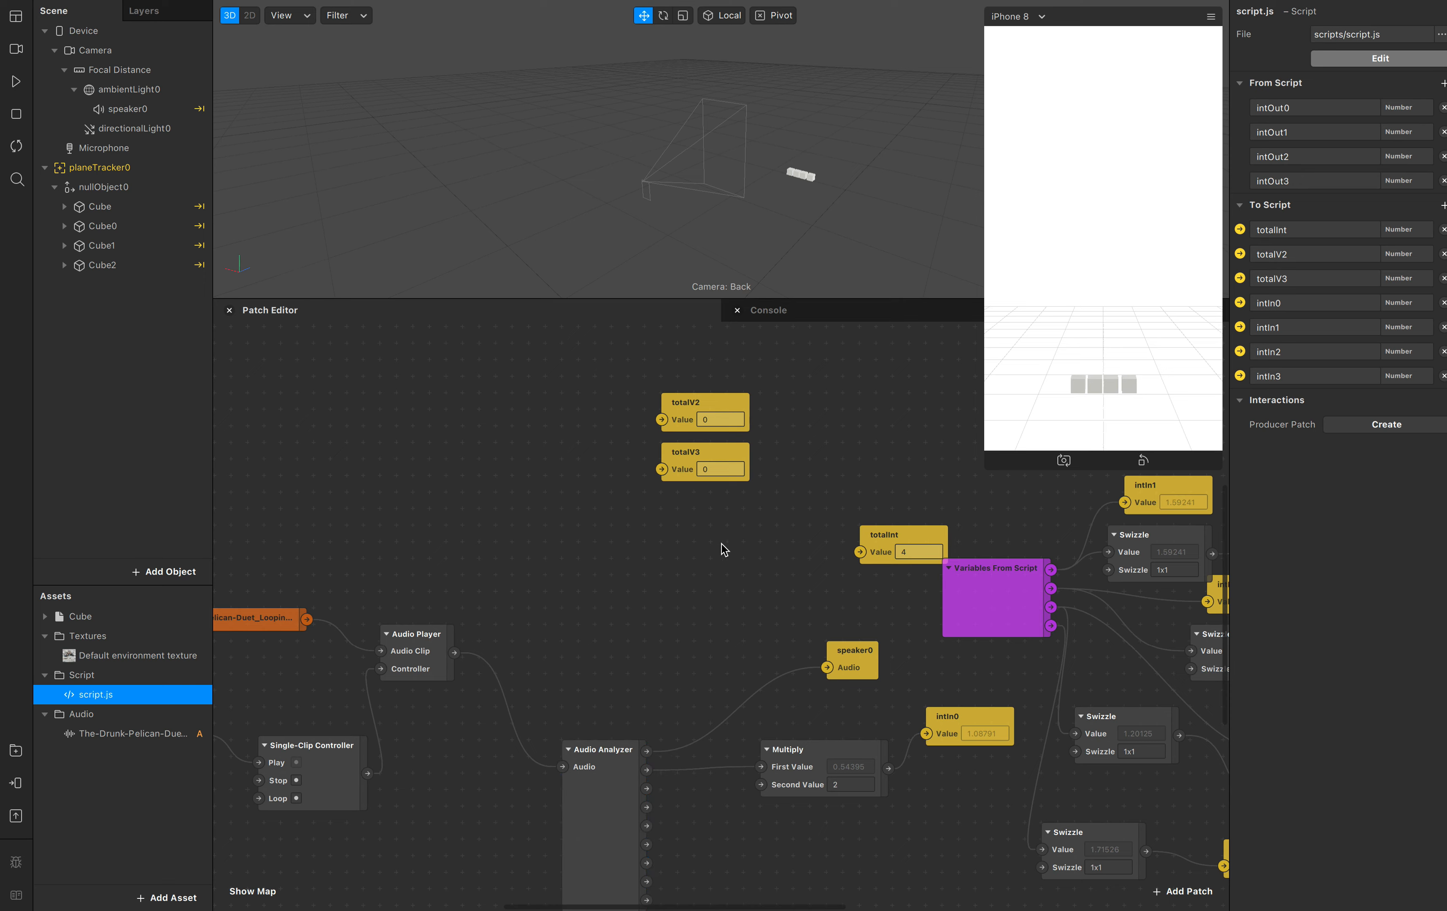